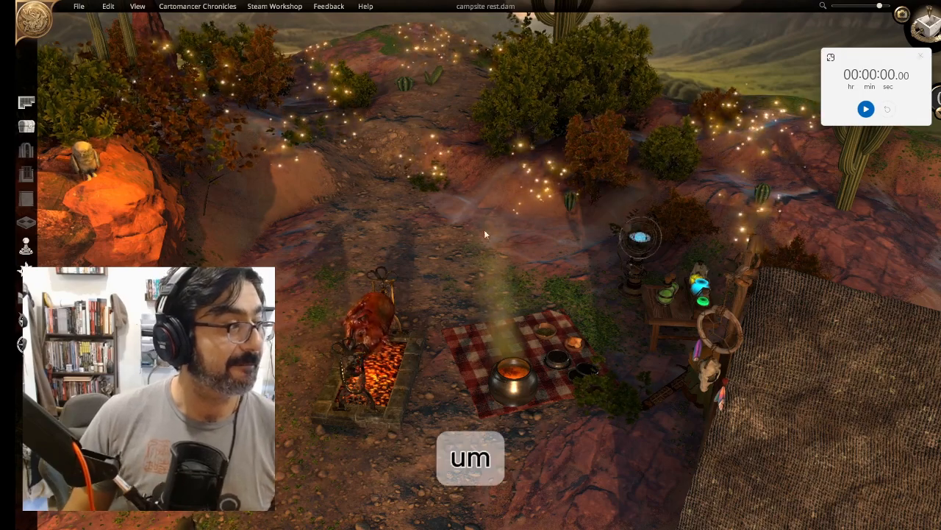
Walk through the campsite rest map in first-person view, then exit and orbit the scene to examine it
{"action": "left_click", "coordinate": [903, 14]}
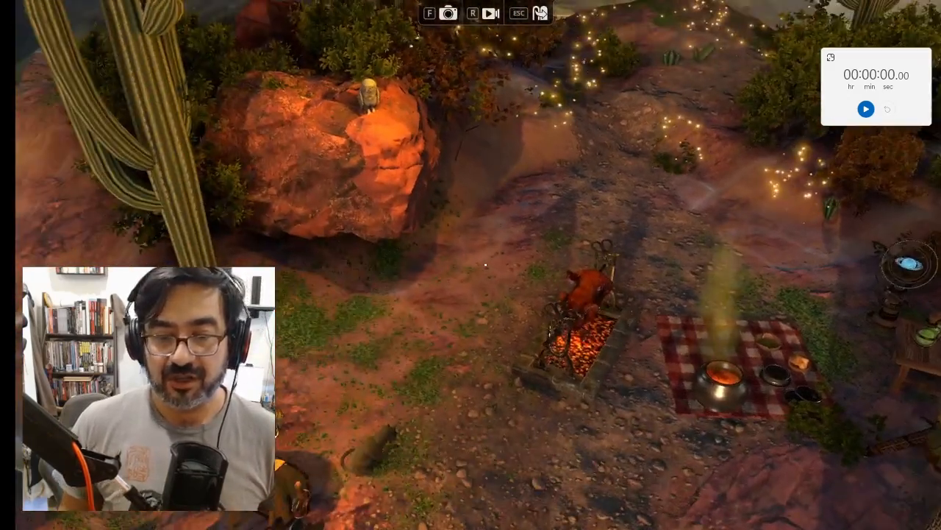
{"action": "key", "text": "s"}
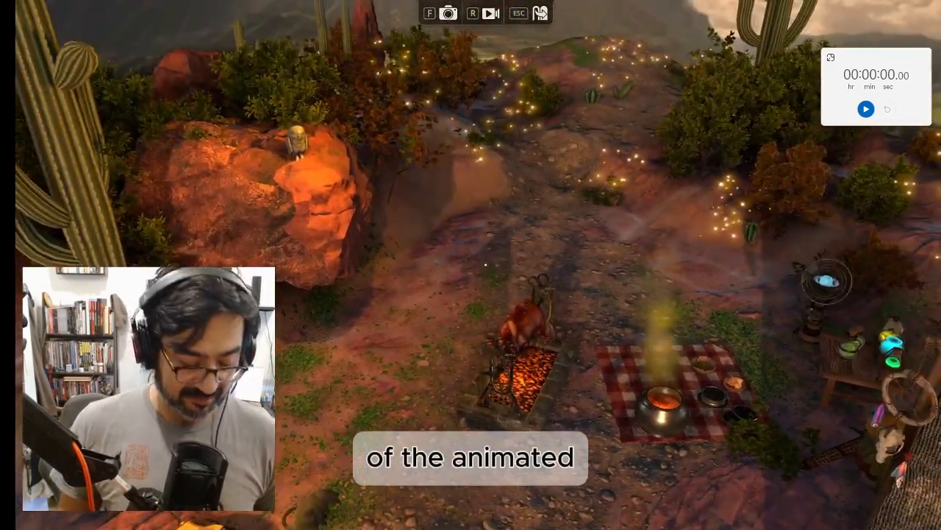
{"action": "key", "text": "w"}
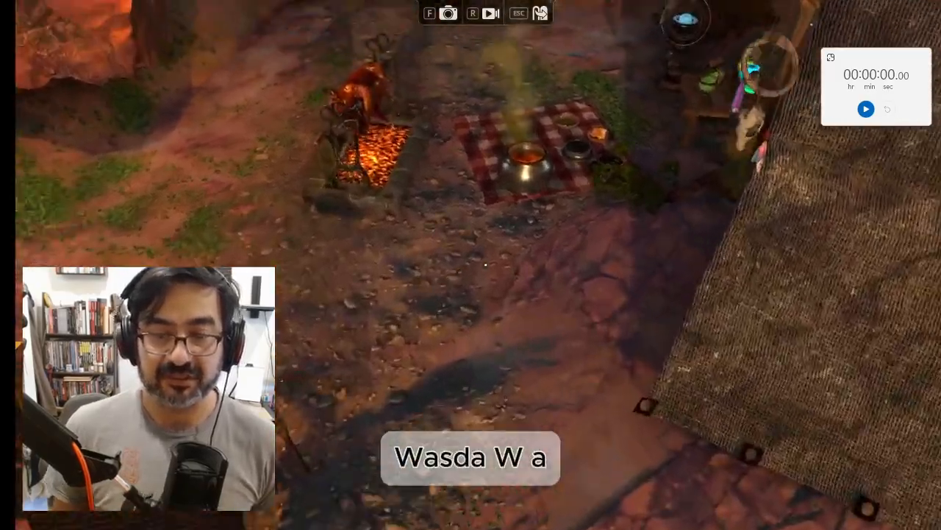
{"action": "key", "text": "s"}
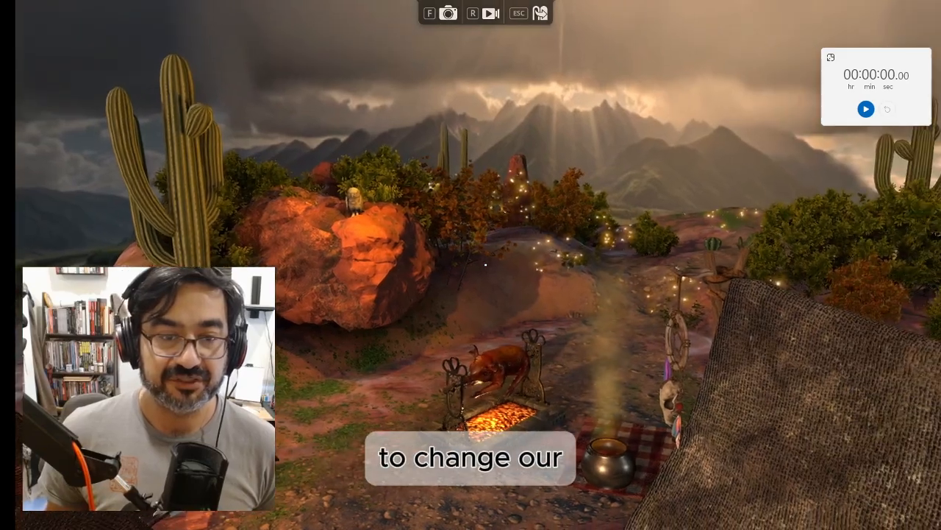
{"action": "key", "text": "a"}
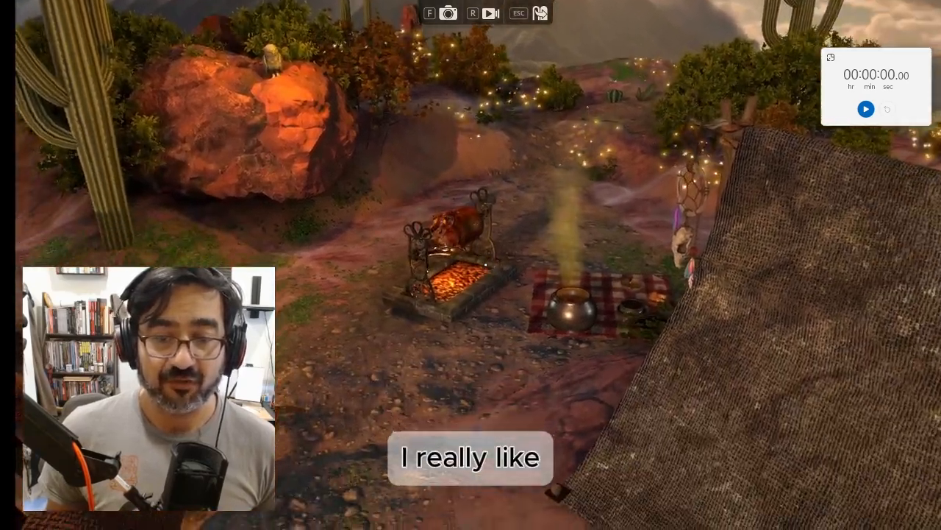
{"action": "key", "text": "s"}
{"action": "key", "text": "w"}
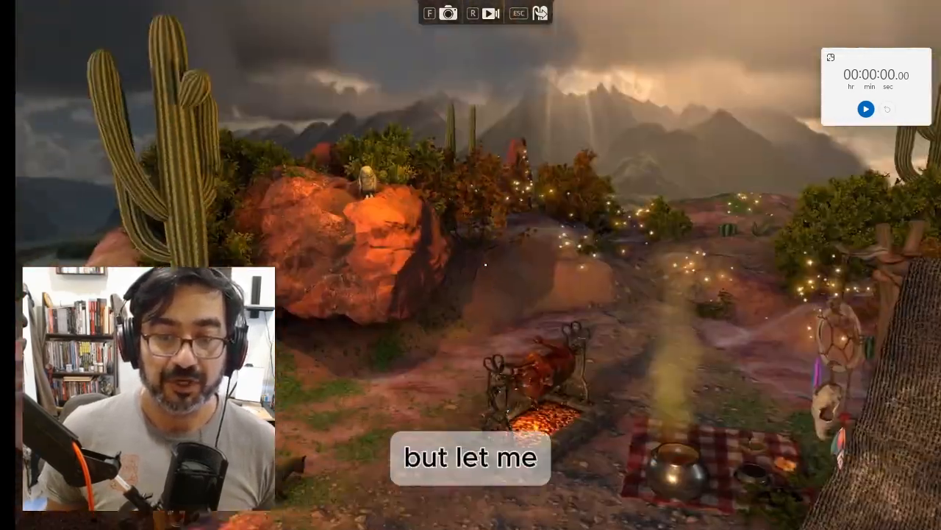
{"action": "key", "text": "s"}
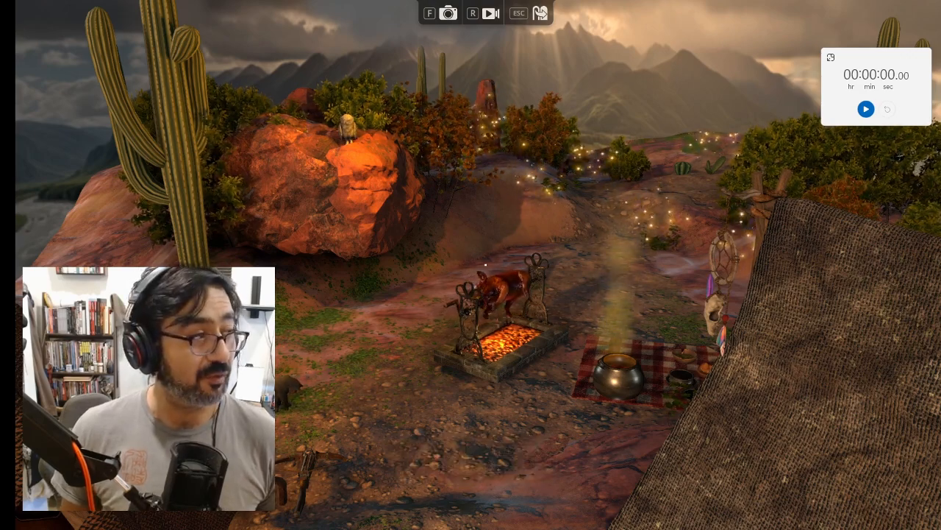
{"action": "key", "text": "Escape"}
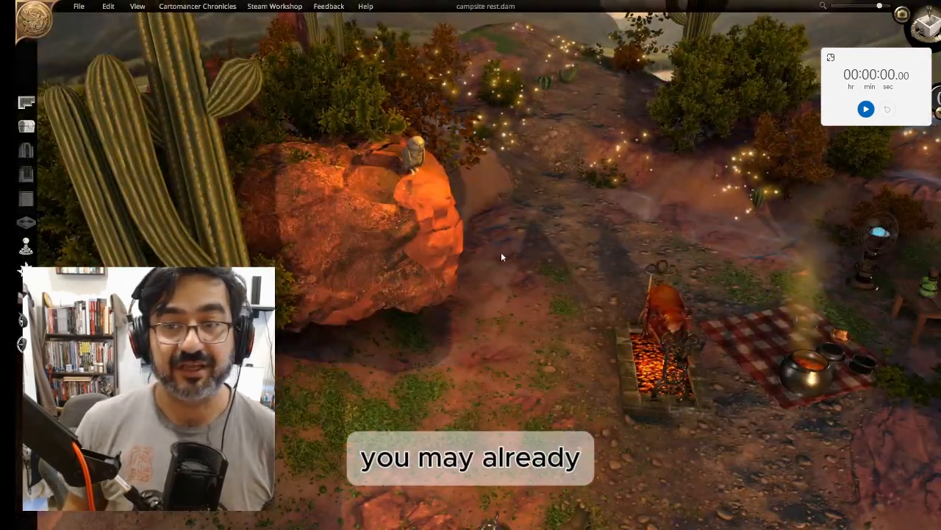
{"action": "scroll", "coordinate": [570, 376], "scroll_direction": "down", "scroll_amount": 4}
{"action": "middle_click_drag", "start_coordinate": [553, 380], "coordinate": [413, 276]}
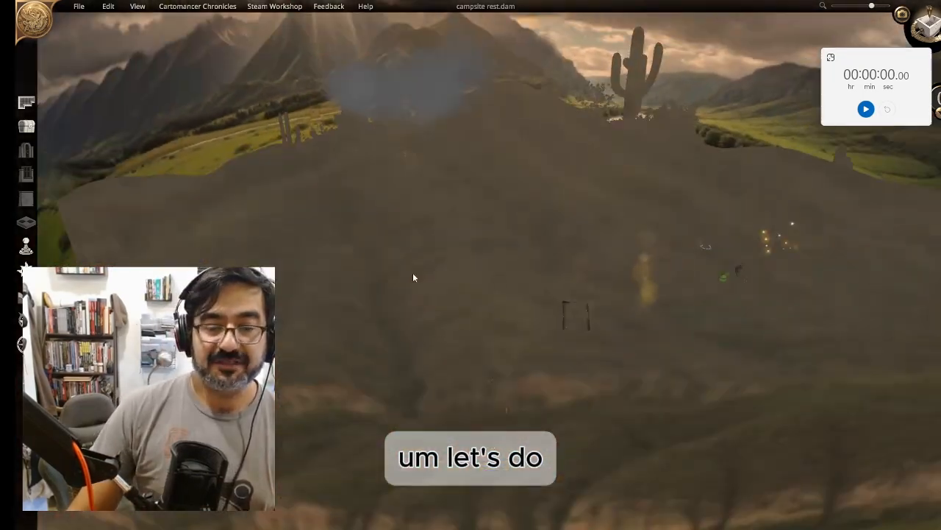
{"action": "scroll", "coordinate": [434, 219], "scroll_direction": "up", "scroll_amount": 2}
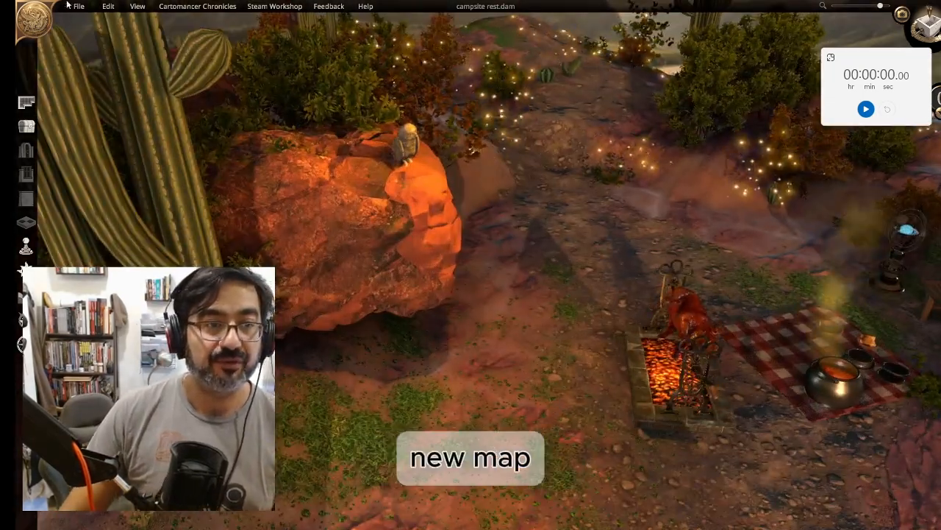
Create a new 20 x 20 digital map with Badlands terrain, Hills elevation and Cacti vegetation
{"action": "left_click", "coordinate": [81, 6]}
{"action": "left_click", "coordinate": [89, 24]}
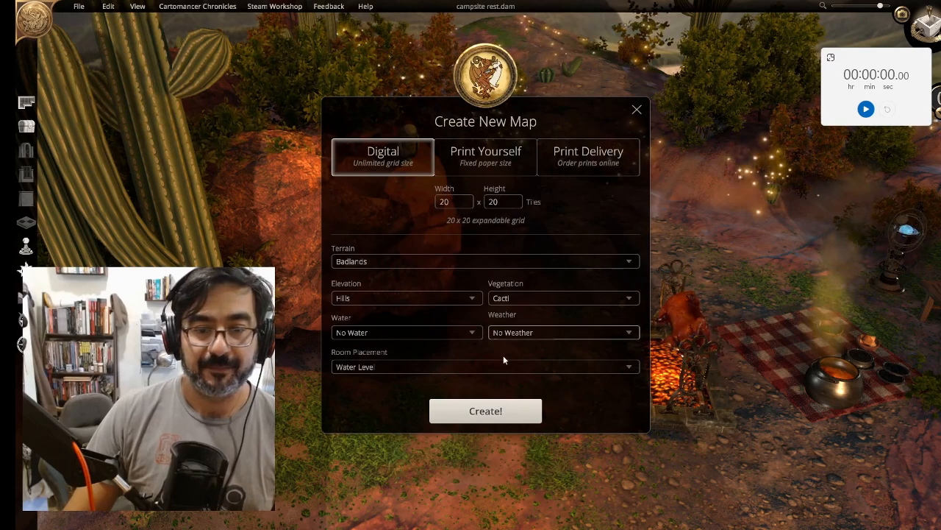
{"action": "left_click", "coordinate": [462, 263]}
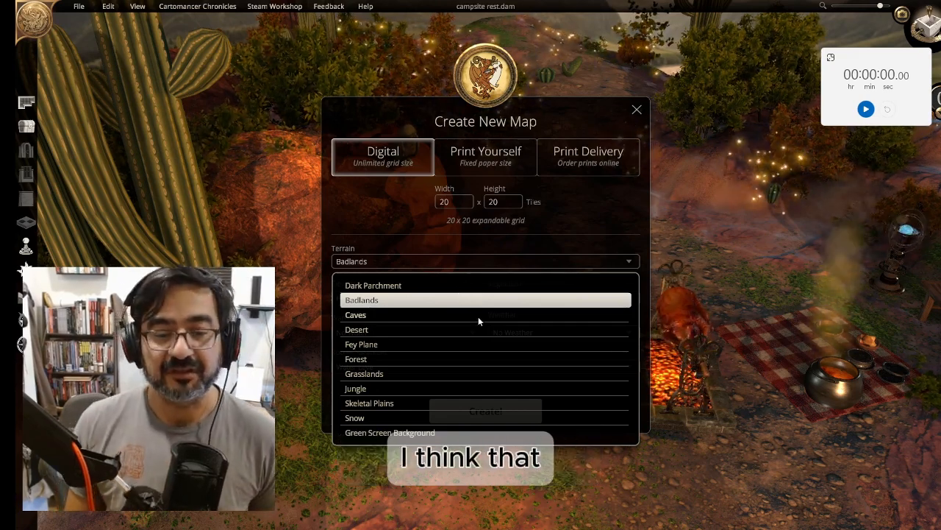
{"action": "left_click", "coordinate": [490, 300]}
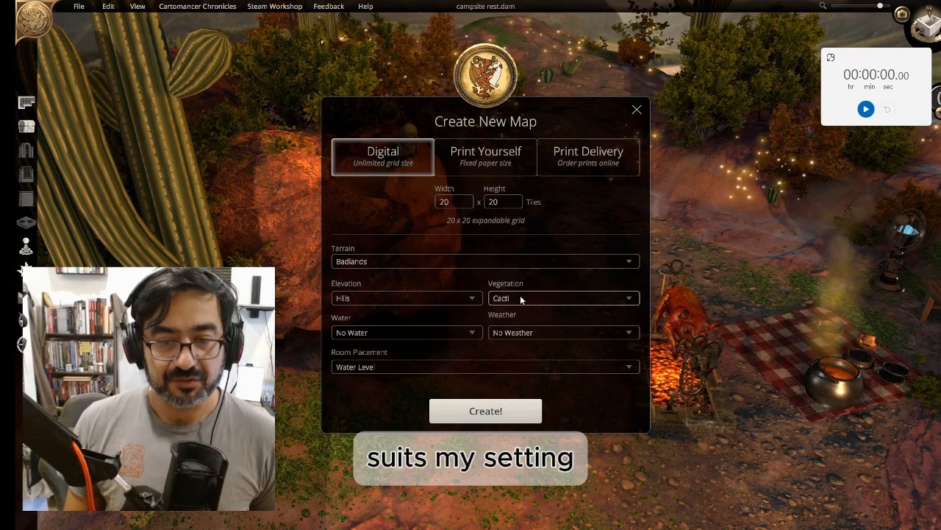
{"action": "left_click", "coordinate": [474, 411]}
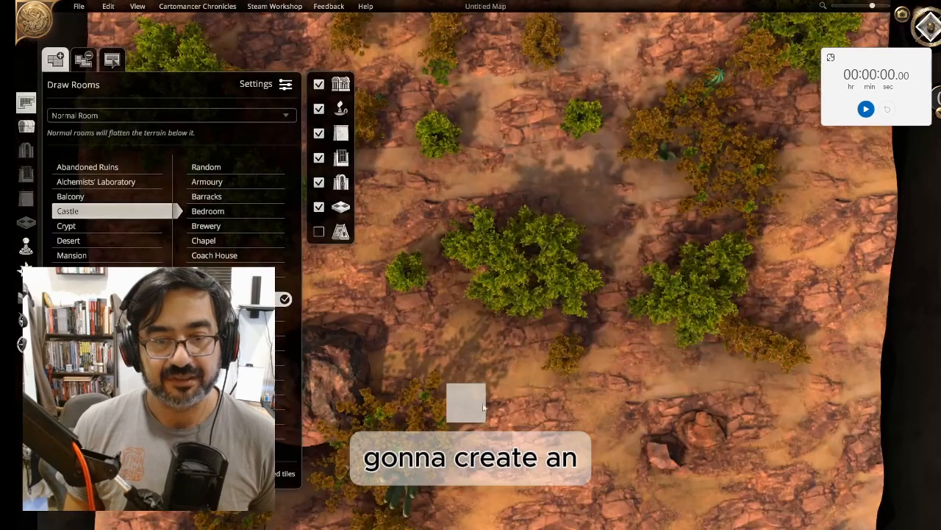
Start the stopwatch and survey the generated badlands terrain from several angles
{"action": "left_click", "coordinate": [26, 105]}
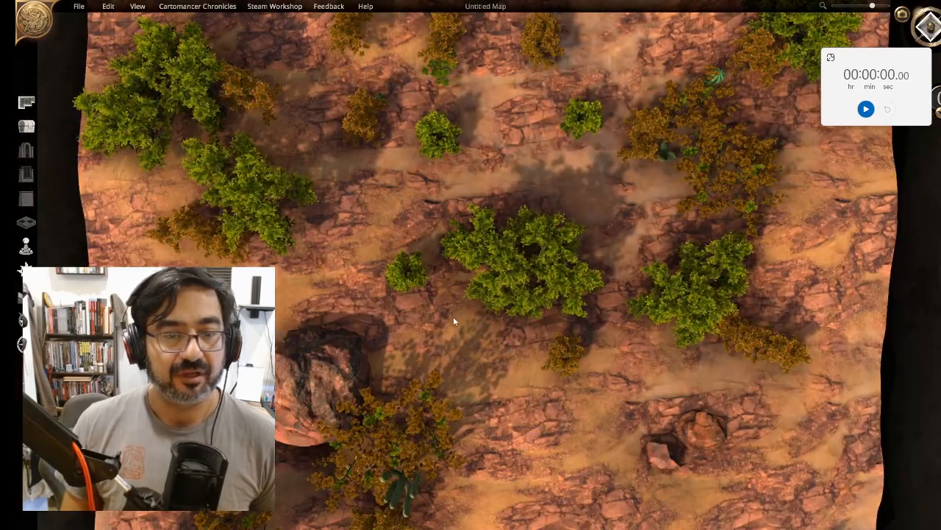
{"action": "middle_click_drag", "start_coordinate": [453, 317], "coordinate": [479, 174]}
{"action": "scroll", "coordinate": [475, 223], "scroll_direction": "down", "scroll_amount": 5}
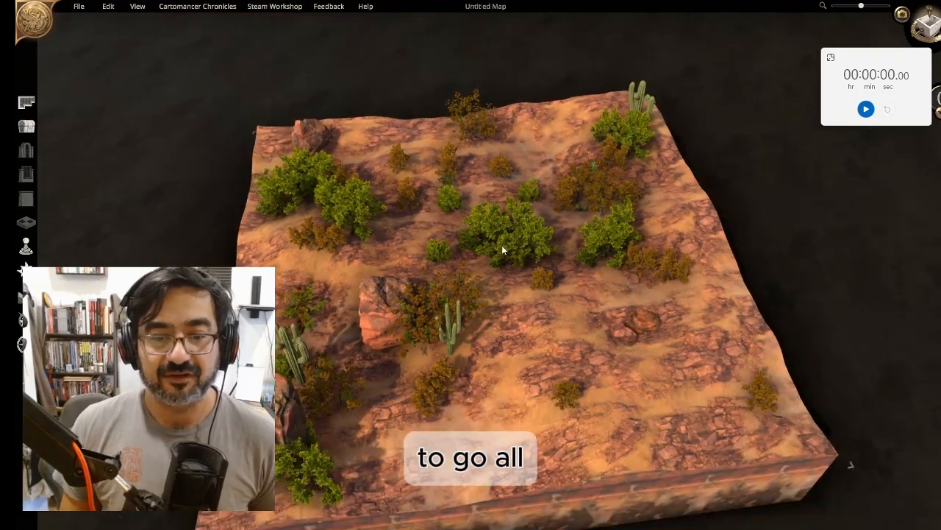
{"action": "middle_click_drag", "start_coordinate": [501, 245], "coordinate": [526, 290]}
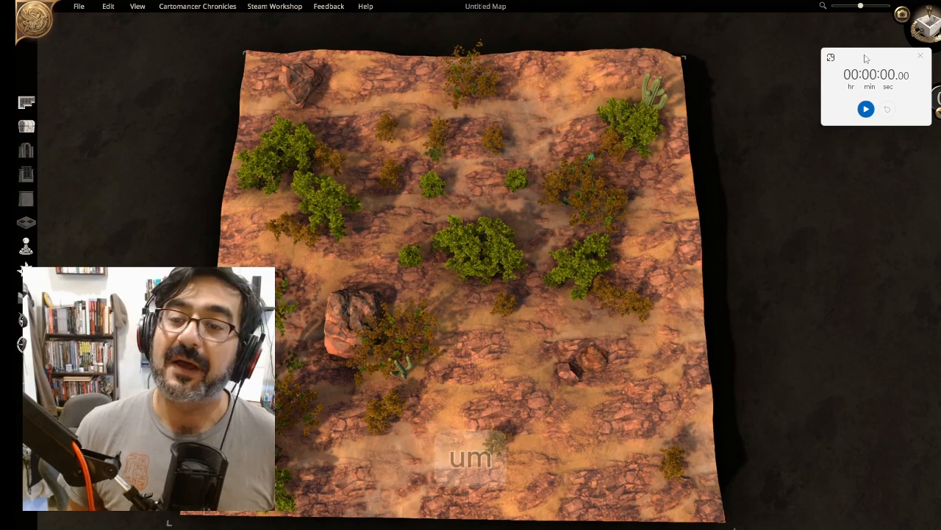
{"action": "left_click", "coordinate": [866, 110]}
{"action": "left_click_drag", "start_coordinate": [861, 6], "coordinate": [837, 6]}
{"action": "middle_click_drag", "start_coordinate": [509, 207], "coordinate": [468, 194]}
{"action": "scroll", "coordinate": [470, 198], "scroll_direction": "up", "scroll_amount": 5}
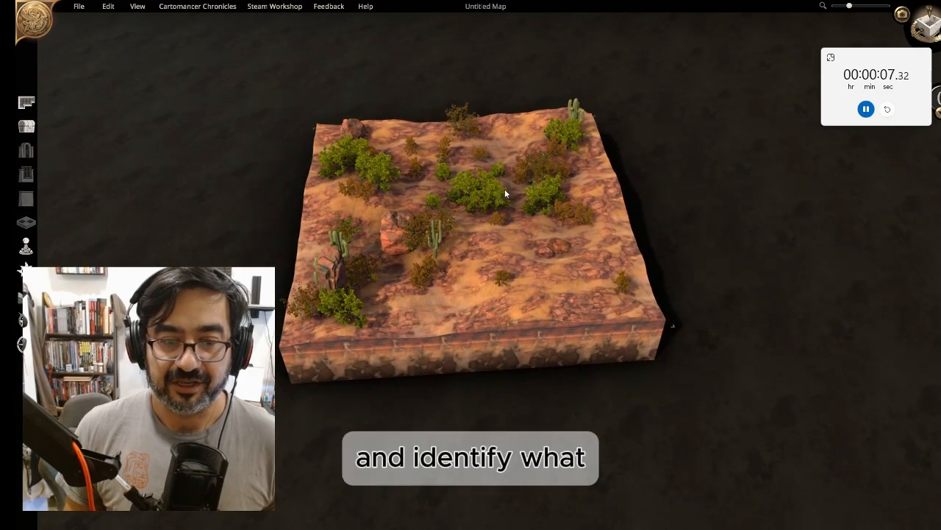
{"action": "right_click_drag", "start_coordinate": [497, 213], "coordinate": [488, 322]}
{"action": "scroll", "coordinate": [500, 329], "scroll_direction": "down", "scroll_amount": 4}
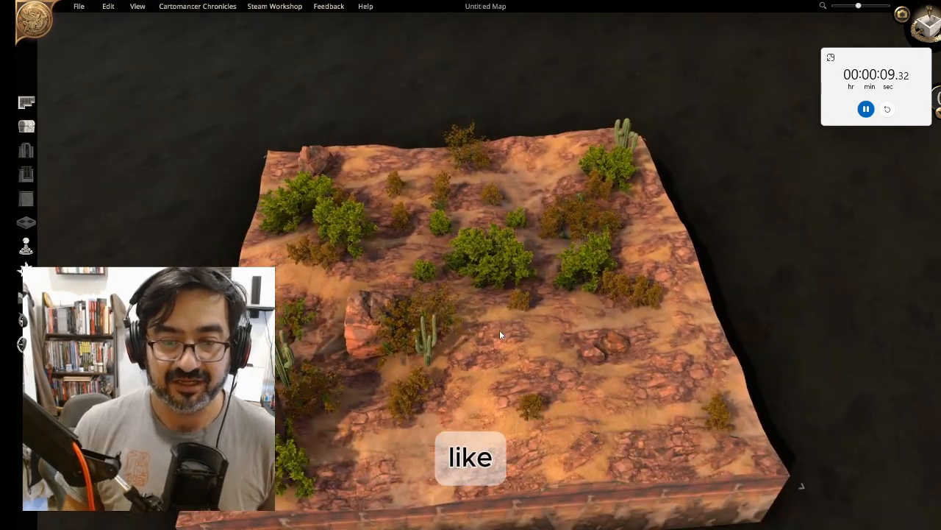
Duplicate a boulder and place the copies around the middle of the map
{"action": "left_click", "coordinate": [414, 312]}
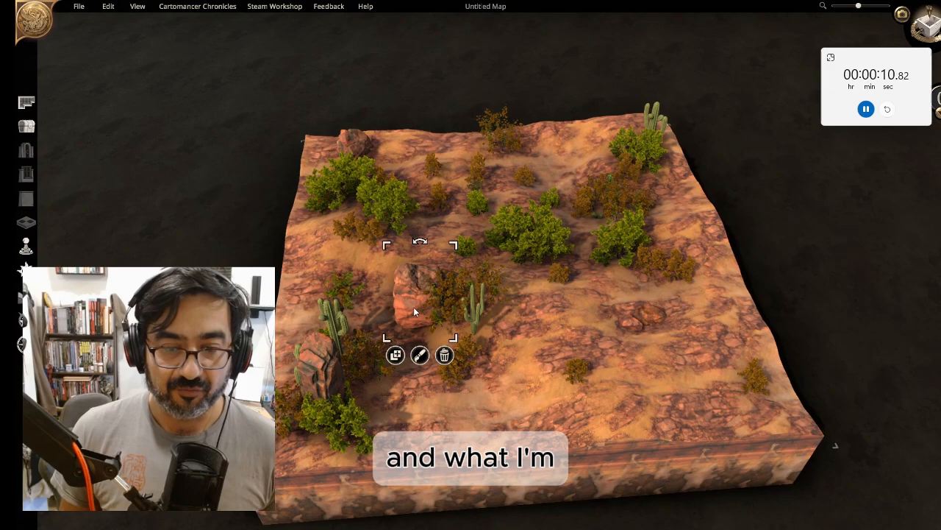
{"action": "left_click", "coordinate": [396, 356]}
{"action": "left_click", "coordinate": [633, 364]}
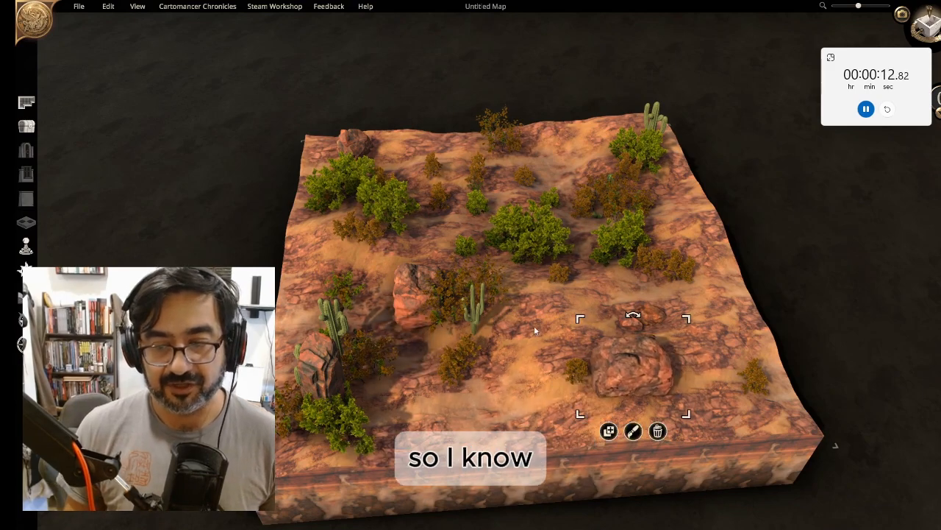
{"action": "left_click", "coordinate": [353, 139]}
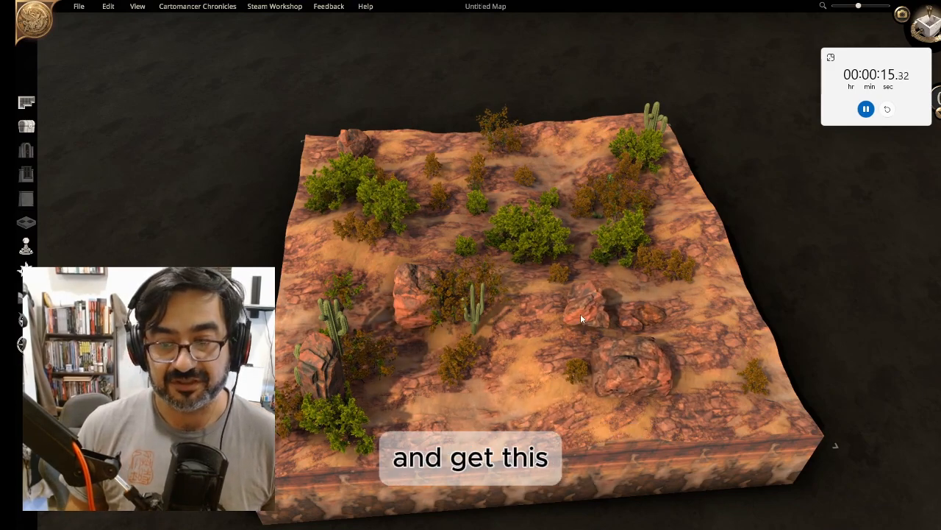
{"action": "left_click", "coordinate": [580, 313]}
{"action": "left_click", "coordinate": [334, 358]}
{"action": "left_click", "coordinate": [297, 461]}
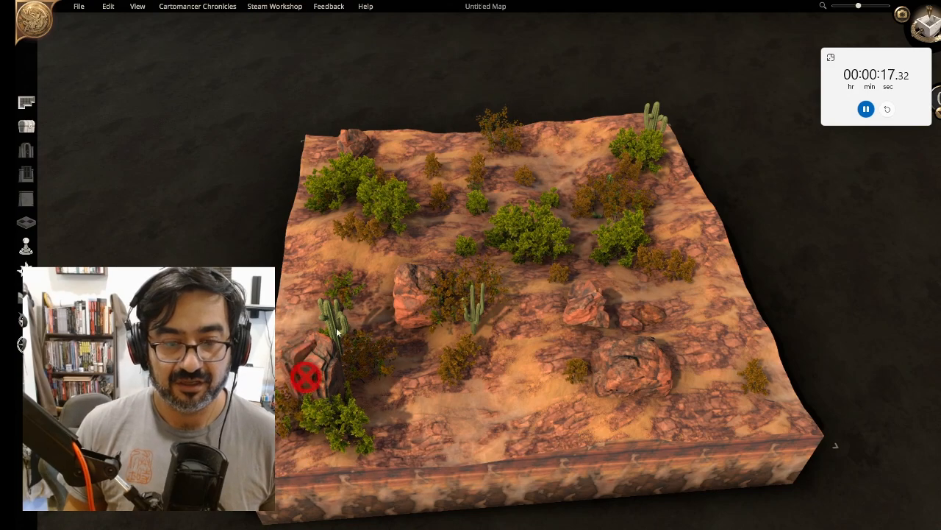
Place a rock near the back edge, stretch it into a tall pillar and lower it into the ground
{"action": "left_click", "coordinate": [442, 232]}
{"action": "left_click_drag", "start_coordinate": [456, 170], "coordinate": [500, 114]}
{"action": "left_click_drag", "start_coordinate": [422, 208], "coordinate": [551, 125]}
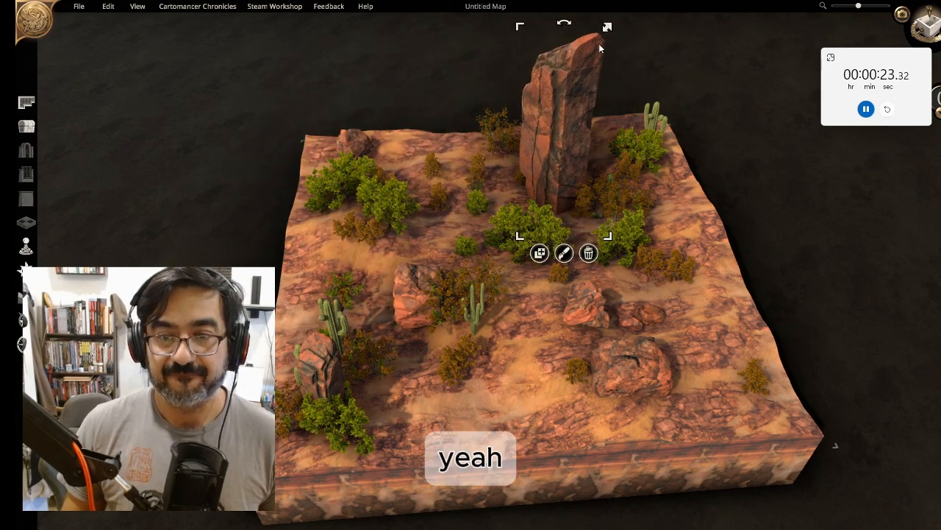
{"action": "left_click_drag", "start_coordinate": [600, 49], "coordinate": [586, 86]}
{"action": "left_click_drag", "start_coordinate": [569, 139], "coordinate": [576, 119]}
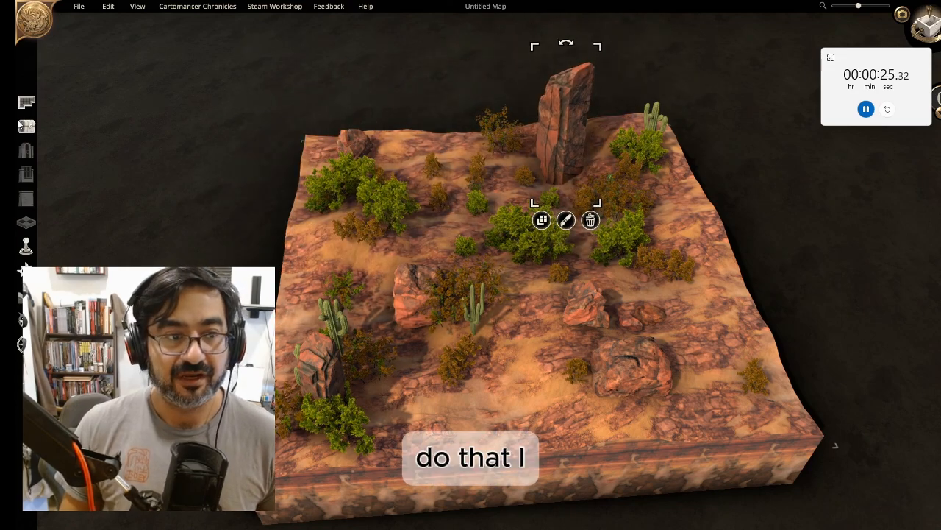
{"action": "left_click", "coordinate": [23, 127]}
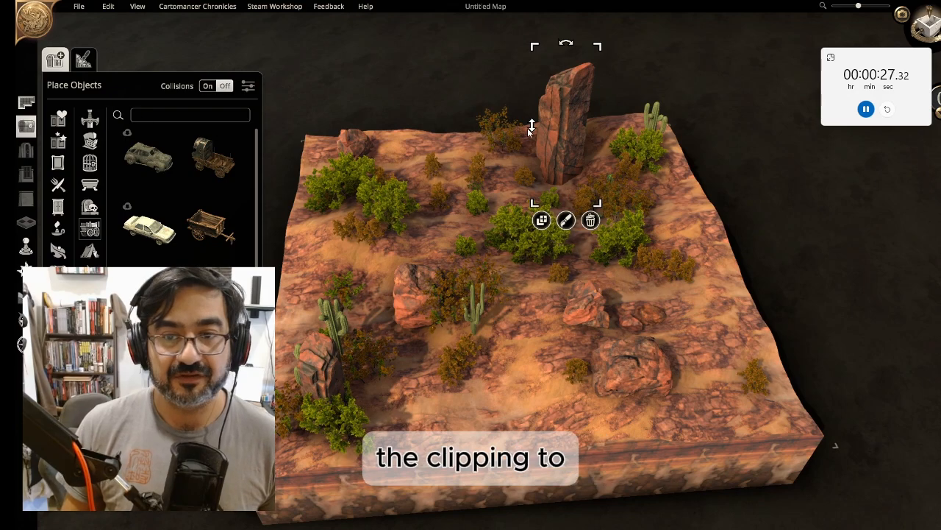
{"action": "left_click_drag", "start_coordinate": [531, 126], "coordinate": [522, 199]}
{"action": "left_click", "coordinate": [614, 129]}
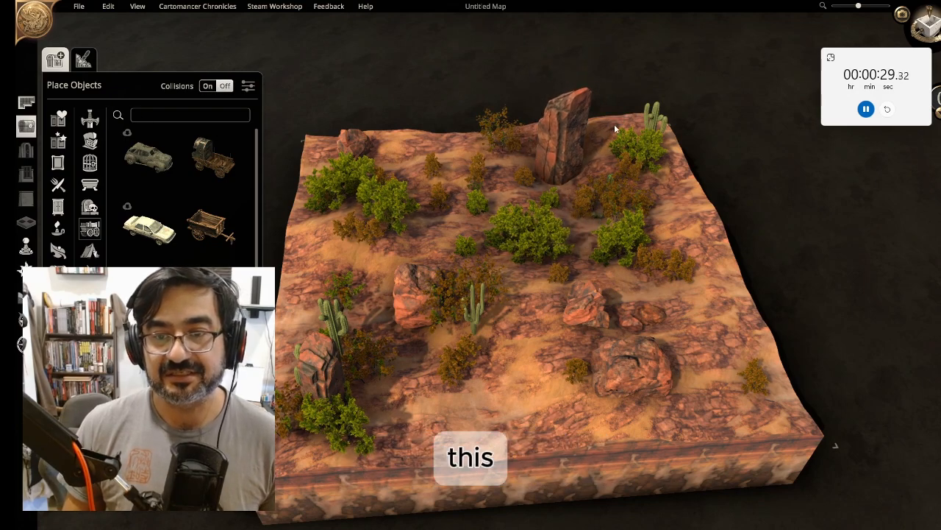
Rearrange cacti and shrubs, moving several toward the back of the map
{"action": "middle_click_drag", "start_coordinate": [680, 244], "coordinate": [716, 211]}
{"action": "left_click_drag", "start_coordinate": [353, 350], "coordinate": [312, 312]}
{"action": "left_click_drag", "start_coordinate": [363, 367], "coordinate": [393, 300]}
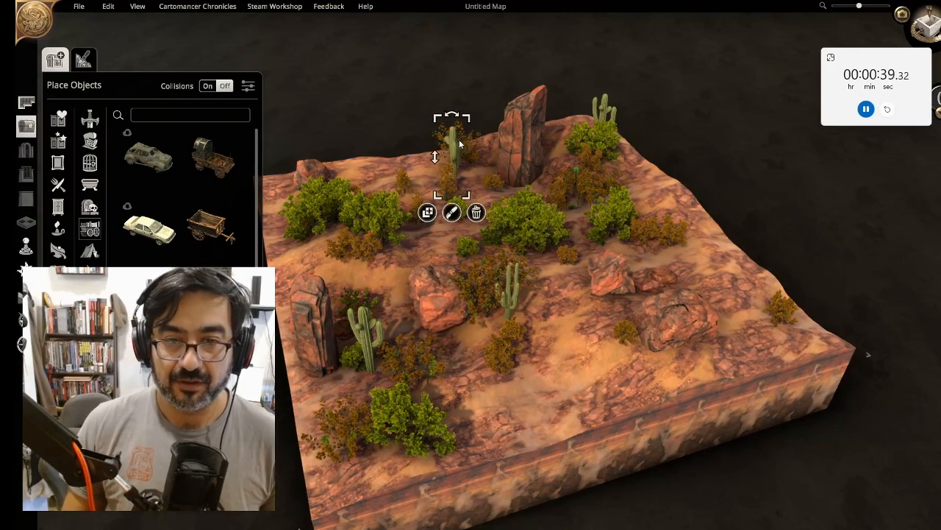
{"action": "left_click_drag", "start_coordinate": [363, 338], "coordinate": [351, 161]}
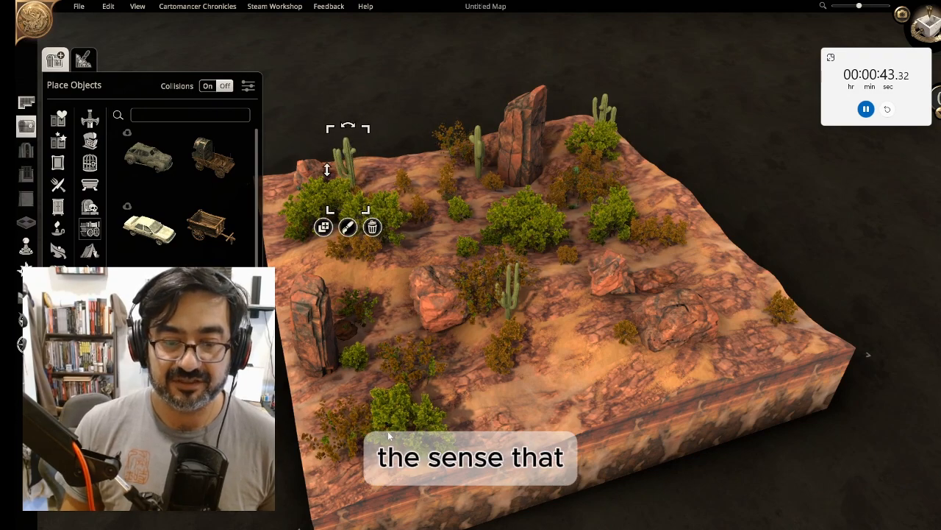
{"action": "left_click_drag", "start_coordinate": [388, 431], "coordinate": [641, 180]}
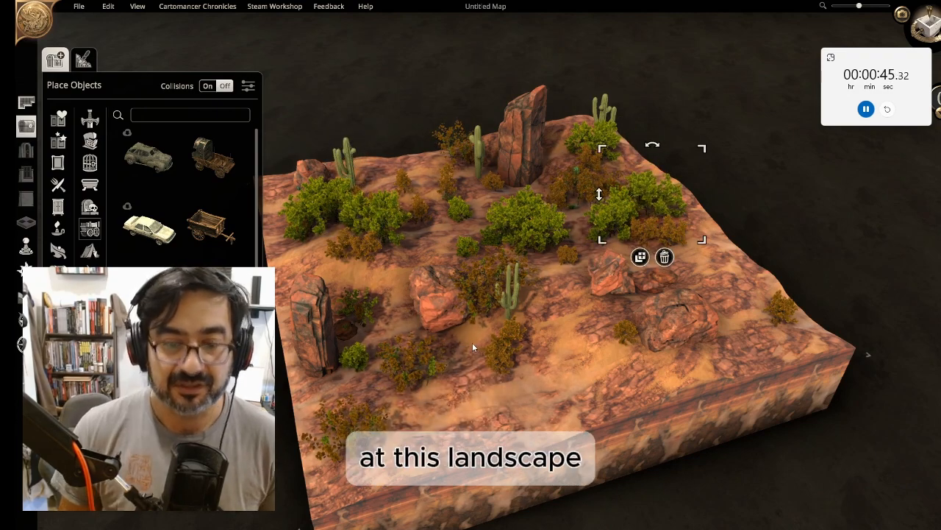
{"action": "left_click_drag", "start_coordinate": [421, 364], "coordinate": [332, 282]}
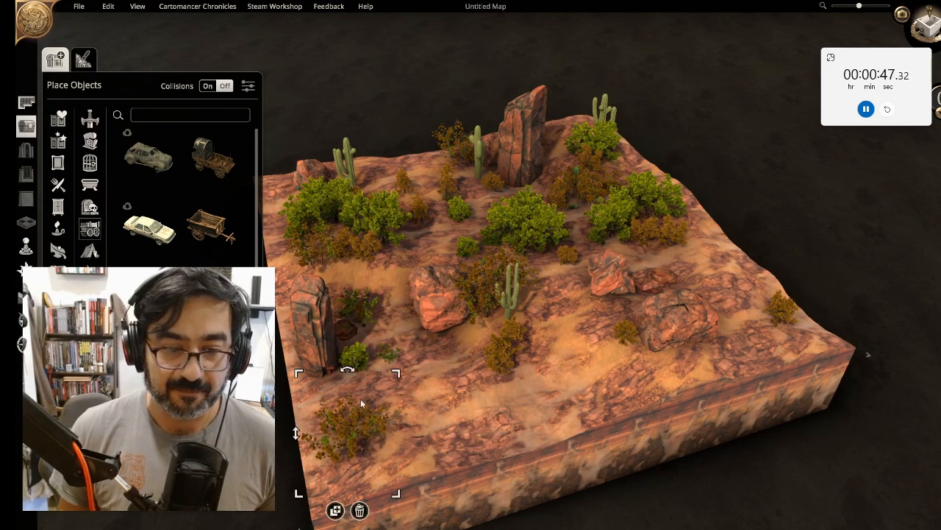
{"action": "left_click_drag", "start_coordinate": [360, 398], "coordinate": [423, 153]}
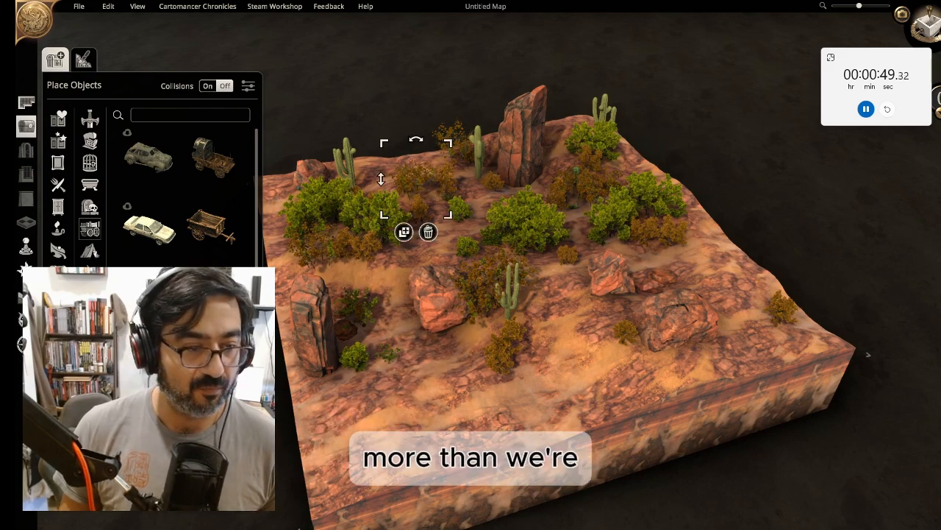
Raise the terrain at the back of the map using a larger, stronger terrain brush
{"action": "left_click", "coordinate": [27, 295]}
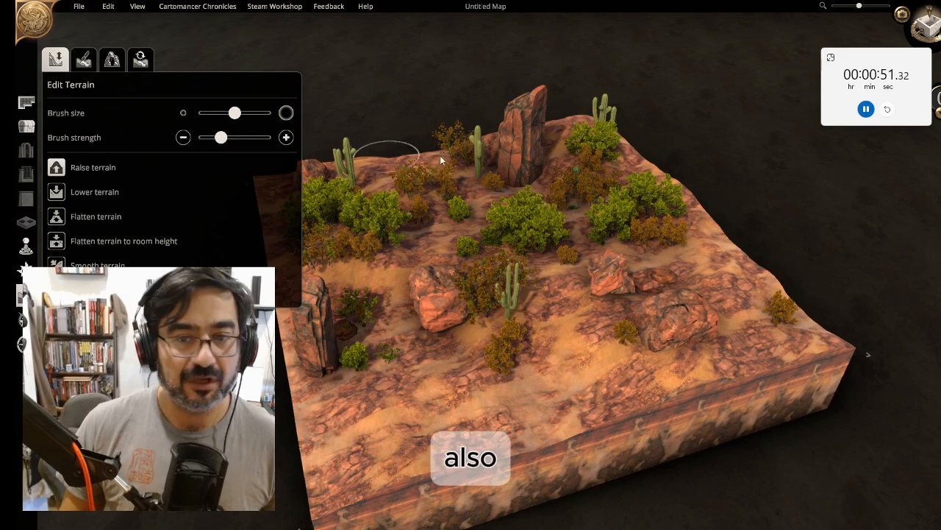
{"action": "left_click_drag", "start_coordinate": [235, 113], "coordinate": [255, 113]}
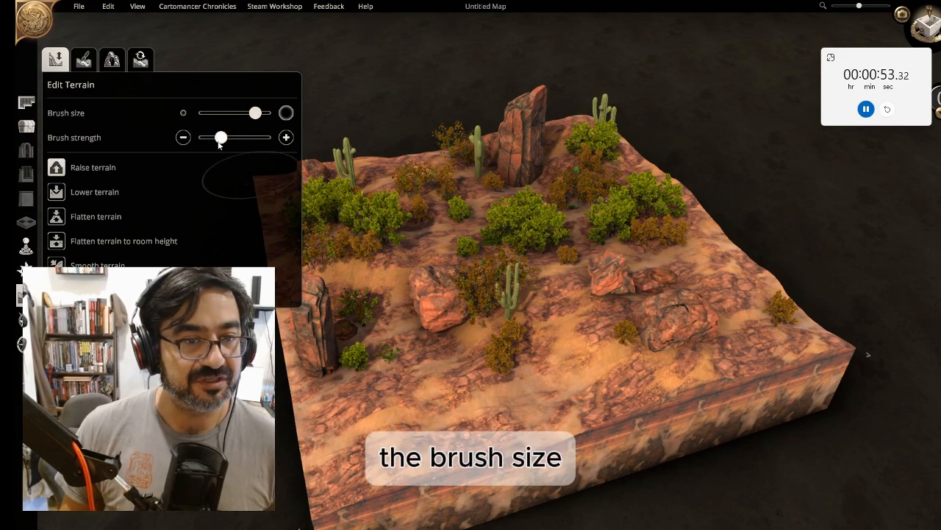
{"action": "left_click_drag", "start_coordinate": [219, 140], "coordinate": [248, 138]}
{"action": "mouse_move", "coordinate": [542, 120]}
{"action": "left_mouse_down"}
{"action": "mouse_move", "coordinate": [619, 173]}
{"action": "mouse_move", "coordinate": [596, 185]}
{"action": "left_mouse_up"}
{"action": "left_click_drag", "start_coordinate": [353, 160], "coordinate": [367, 163]}
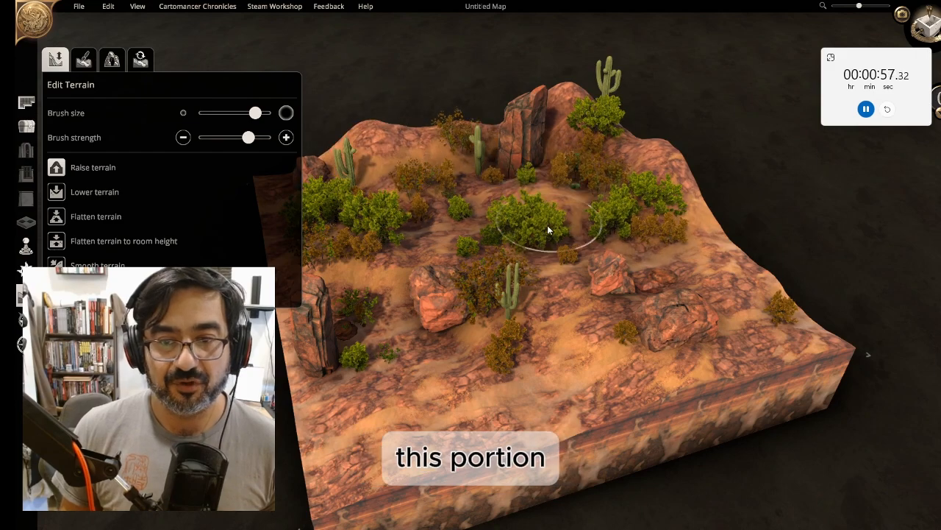
Raise the terrain at the back further, then stretch the rock pillar taller so it rises above the raised ground
{"action": "left_click_drag", "start_coordinate": [482, 117], "coordinate": [497, 167]}
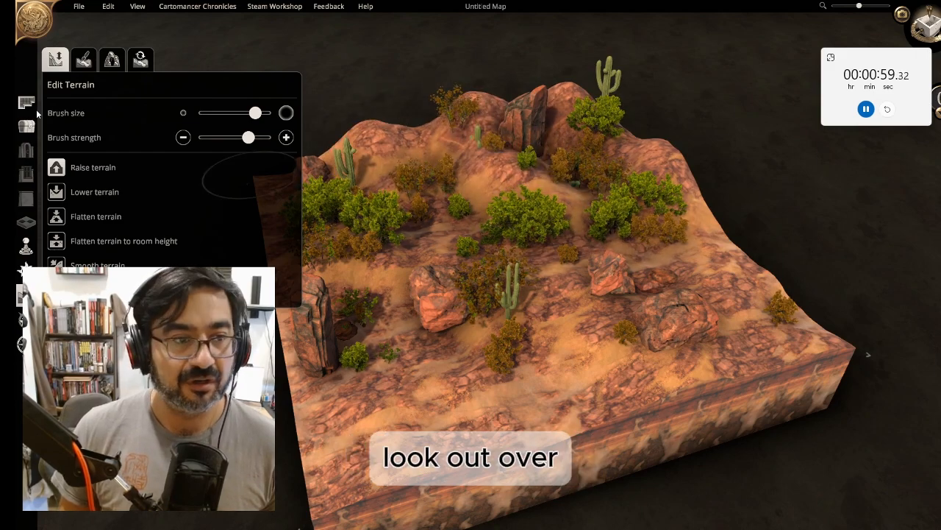
{"action": "left_click", "coordinate": [27, 127]}
{"action": "left_click", "coordinate": [510, 122]}
{"action": "left_click_drag", "start_coordinate": [510, 122], "coordinate": [499, 6]}
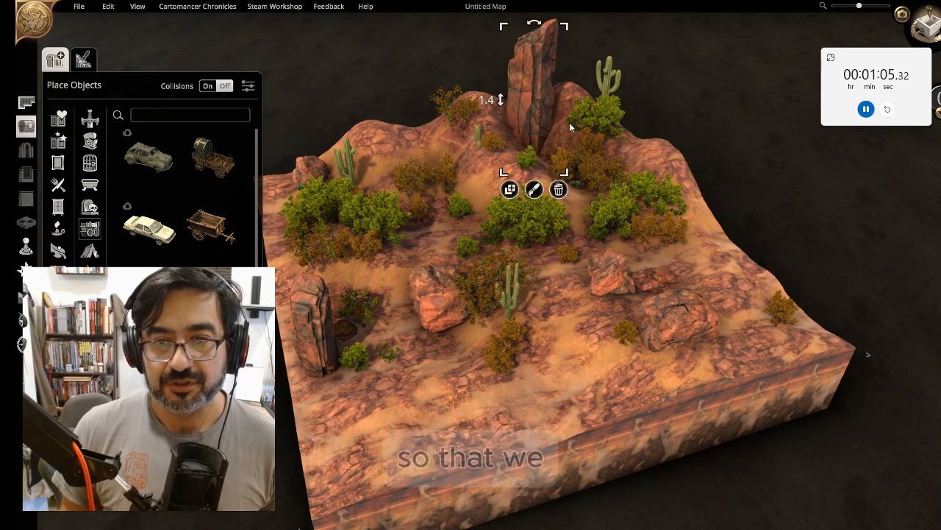
{"action": "left_click", "coordinate": [581, 94]}
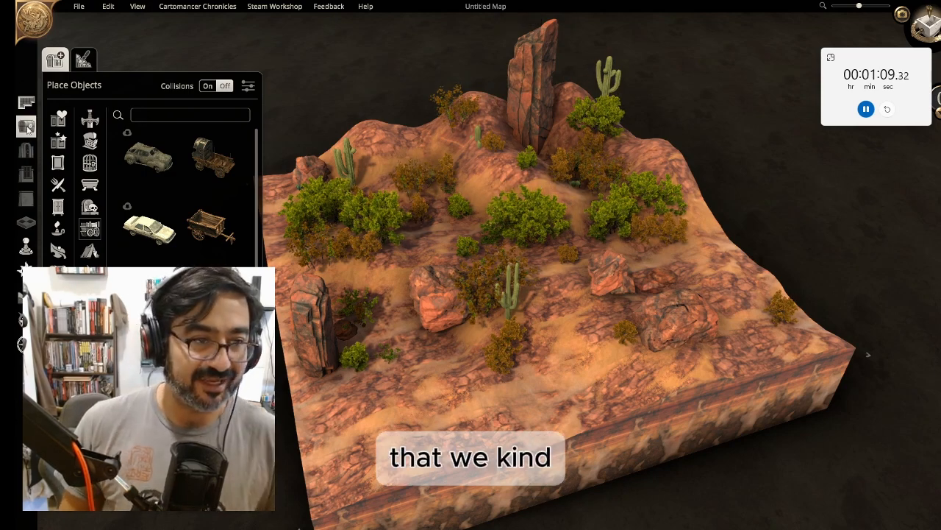
Raise the terrain through the middle of the map and lower a patch in front of the right-hand boulders
{"action": "left_click", "coordinate": [22, 295]}
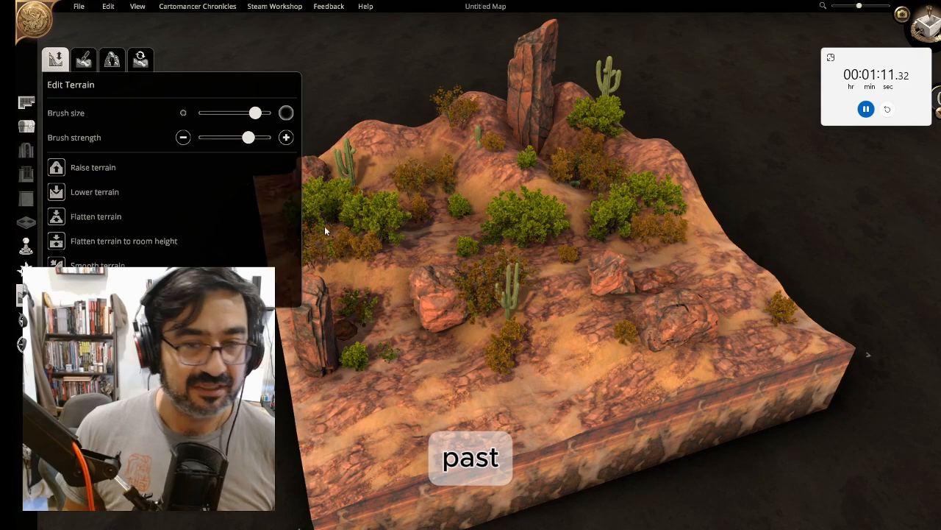
{"action": "left_click", "coordinate": [90, 168]}
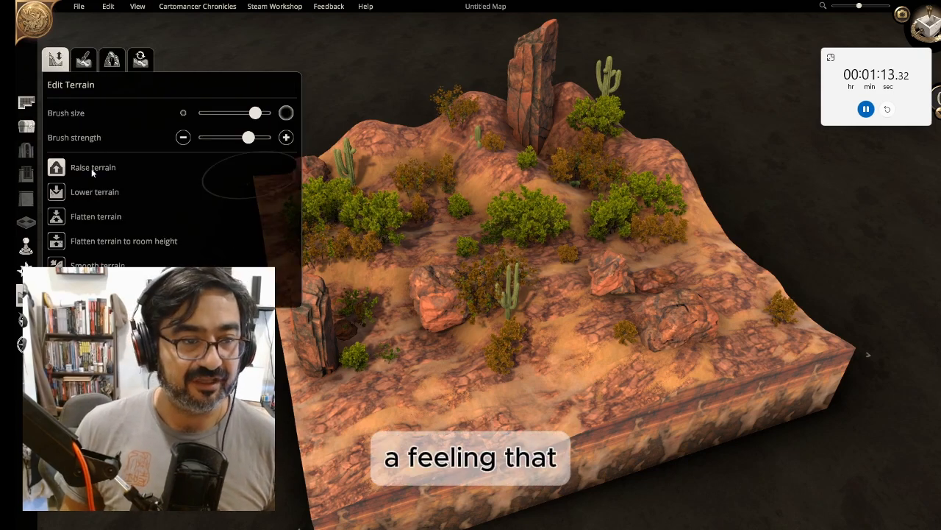
{"action": "mouse_move", "coordinate": [545, 209]}
{"action": "left_mouse_down"}
{"action": "mouse_move", "coordinate": [674, 185]}
{"action": "mouse_move", "coordinate": [727, 259]}
{"action": "mouse_move", "coordinate": [528, 223]}
{"action": "mouse_move", "coordinate": [631, 255]}
{"action": "mouse_move", "coordinate": [750, 256]}
{"action": "mouse_move", "coordinate": [654, 377]}
{"action": "mouse_move", "coordinate": [536, 379]}
{"action": "left_mouse_up"}
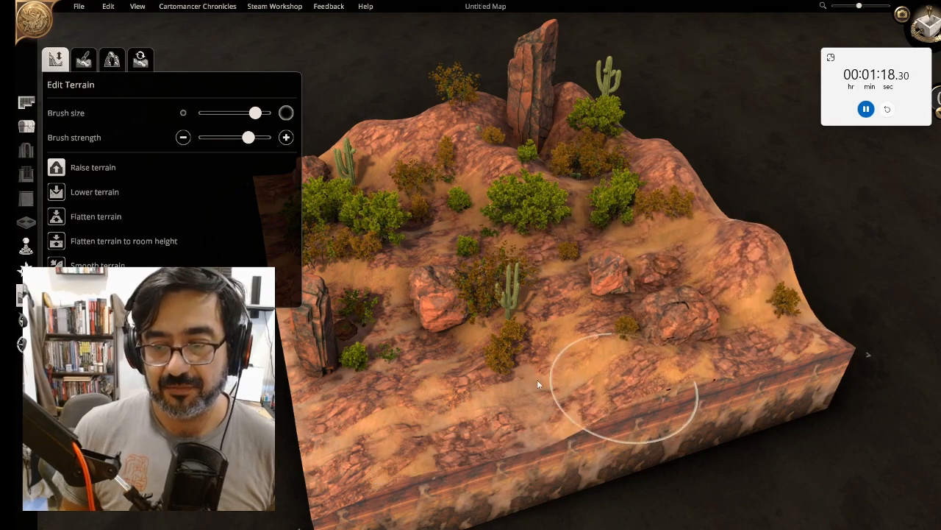
{"action": "left_click", "coordinate": [81, 193]}
{"action": "left_click_drag", "start_coordinate": [664, 363], "coordinate": [503, 295]}
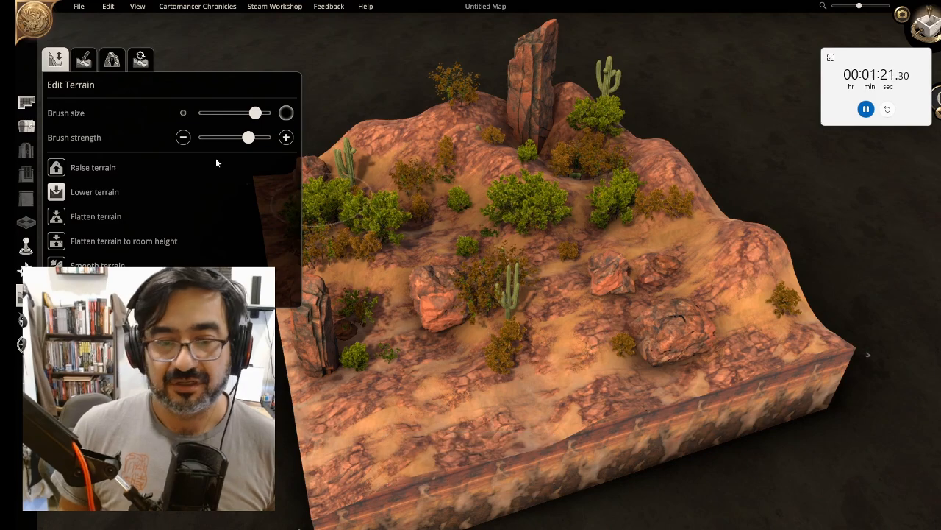
Flatten a diagonal path across the front of the map with the Flatten terrain brush
{"action": "left_click", "coordinate": [77, 216]}
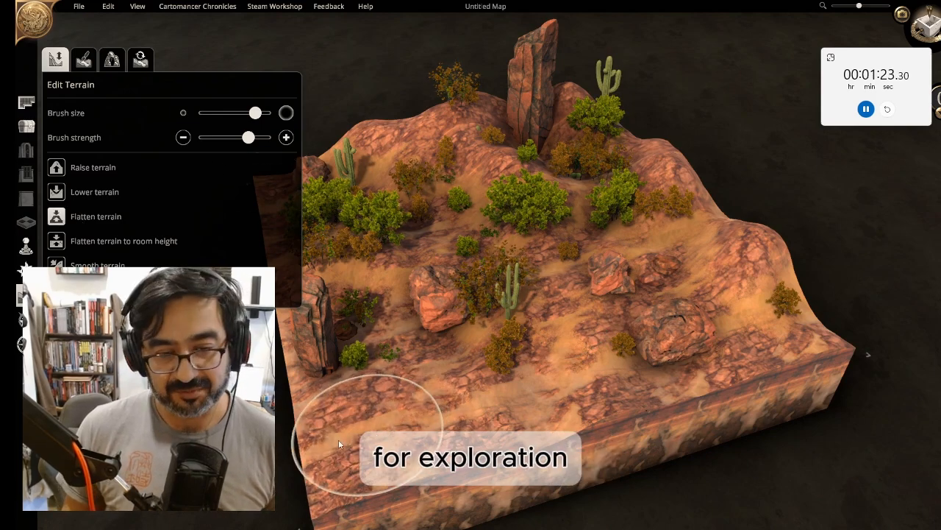
{"action": "mouse_move", "coordinate": [338, 444]}
{"action": "left_mouse_down"}
{"action": "mouse_move", "coordinate": [531, 389]}
{"action": "mouse_move", "coordinate": [321, 336]}
{"action": "mouse_move", "coordinate": [360, 264]}
{"action": "mouse_move", "coordinate": [604, 285]}
{"action": "left_mouse_up"}
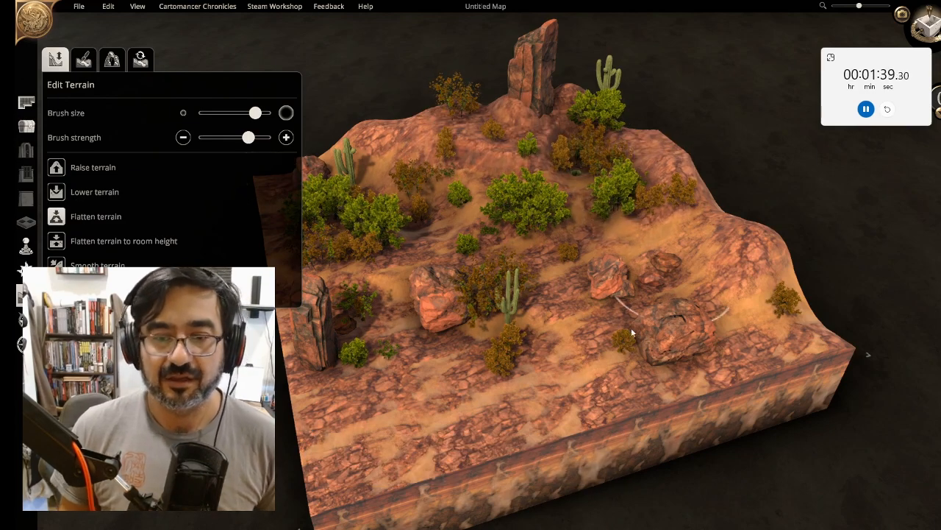
{"action": "right_click_drag", "start_coordinate": [631, 327], "coordinate": [614, 288]}
Move a boulder from the centre to the back-left area of the map
{"action": "left_click", "coordinate": [26, 126]}
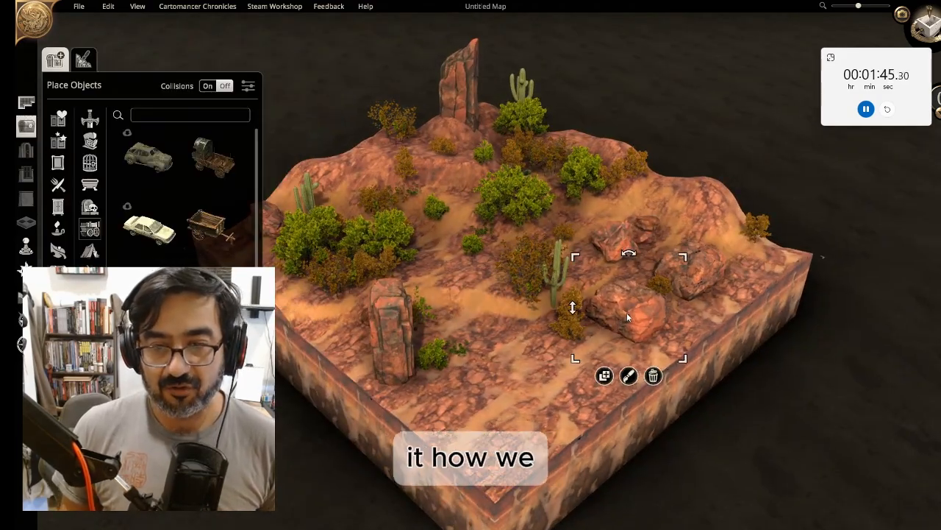
{"action": "left_click_drag", "start_coordinate": [627, 313], "coordinate": [318, 184]}
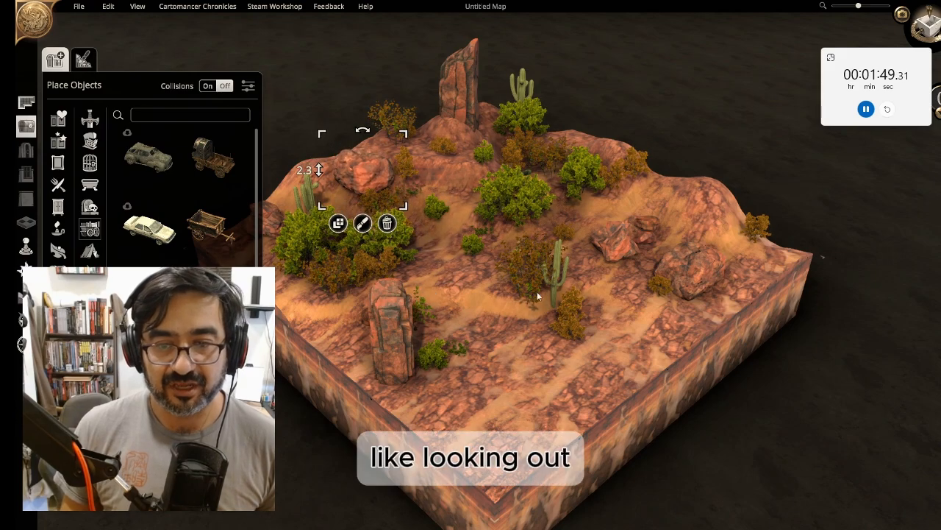
{"action": "left_click_drag", "start_coordinate": [392, 359], "coordinate": [348, 325]}
{"action": "middle_click_drag", "start_coordinate": [554, 414], "coordinate": [688, 259]}
{"action": "left_click", "coordinate": [487, 357]}
{"action": "right_click_drag", "start_coordinate": [688, 260], "coordinate": [522, 270]}
{"action": "middle_click_drag", "start_coordinate": [522, 273], "coordinate": [379, 258]}
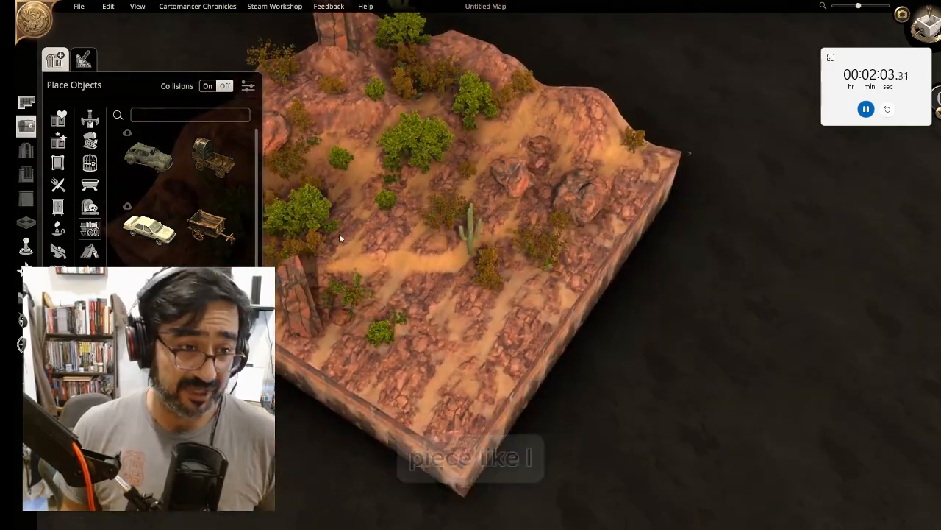
Search the object library for roast and place a roasting spit in the middle of the map
{"action": "left_click", "coordinate": [26, 127]}
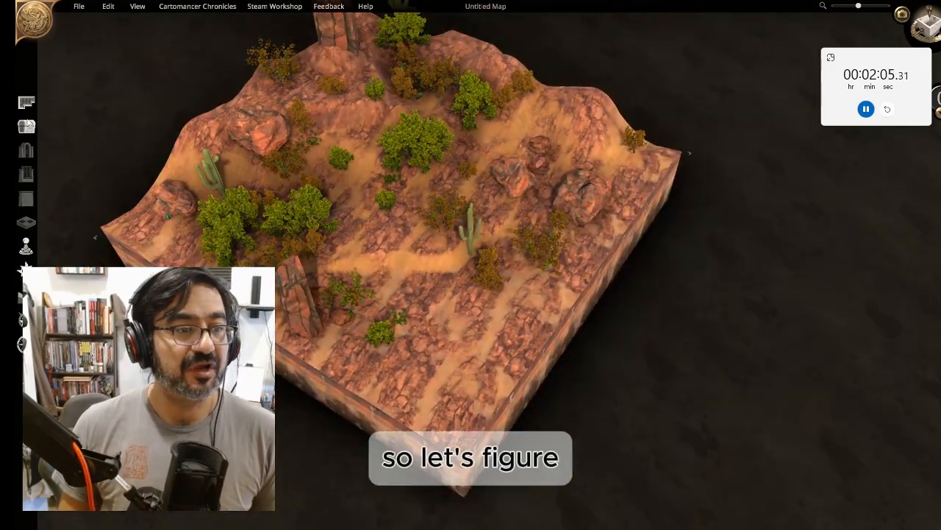
{"action": "left_click", "coordinate": [25, 127]}
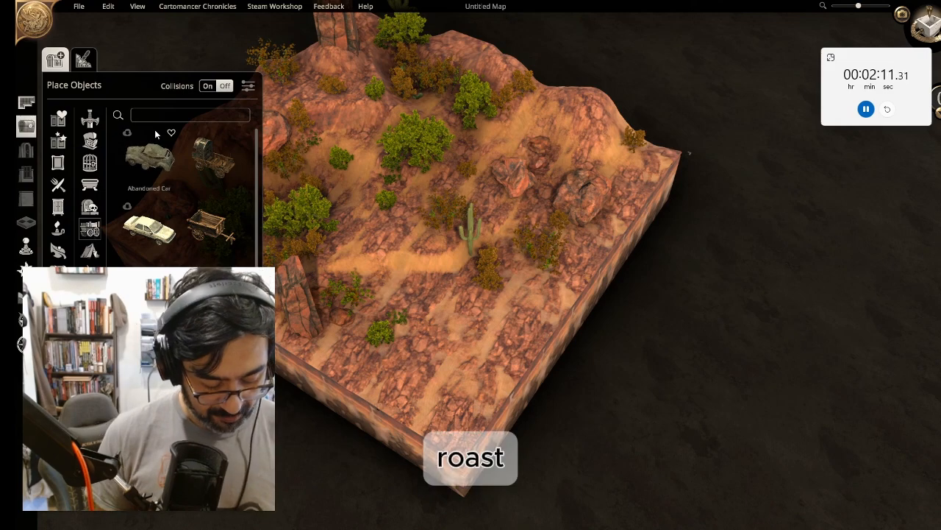
{"action": "type", "text": "roasty"}
{"action": "key", "text": "BackSpace"}
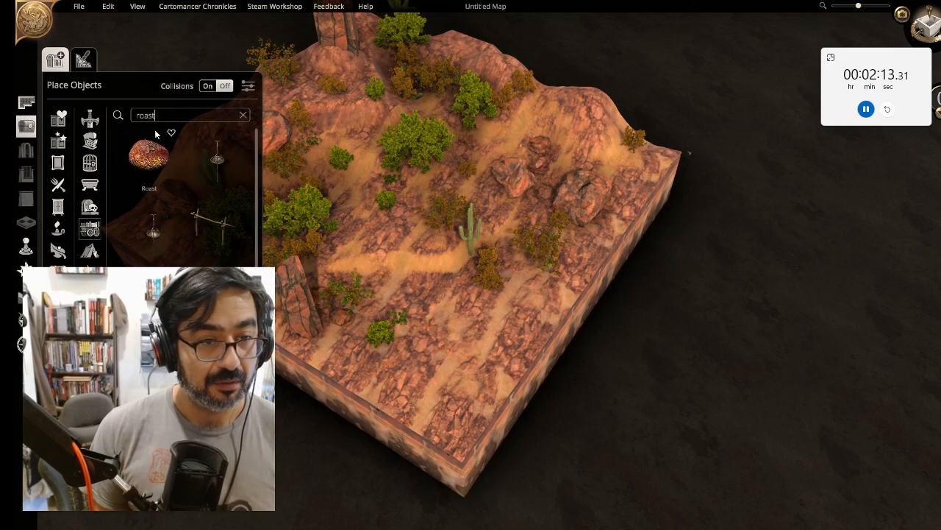
{"action": "scroll", "coordinate": [234, 207], "scroll_direction": "down", "scroll_amount": 5}
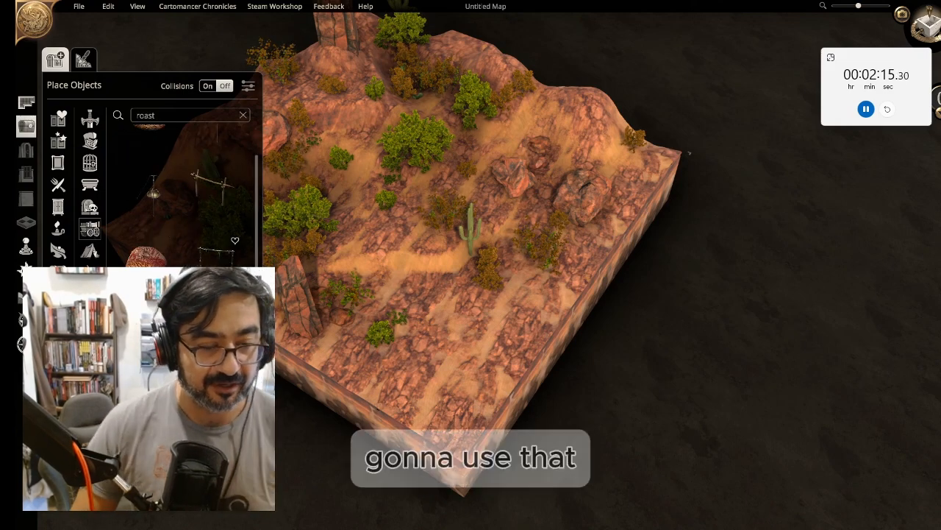
{"action": "scroll", "coordinate": [234, 208], "scroll_direction": "up", "scroll_amount": 1}
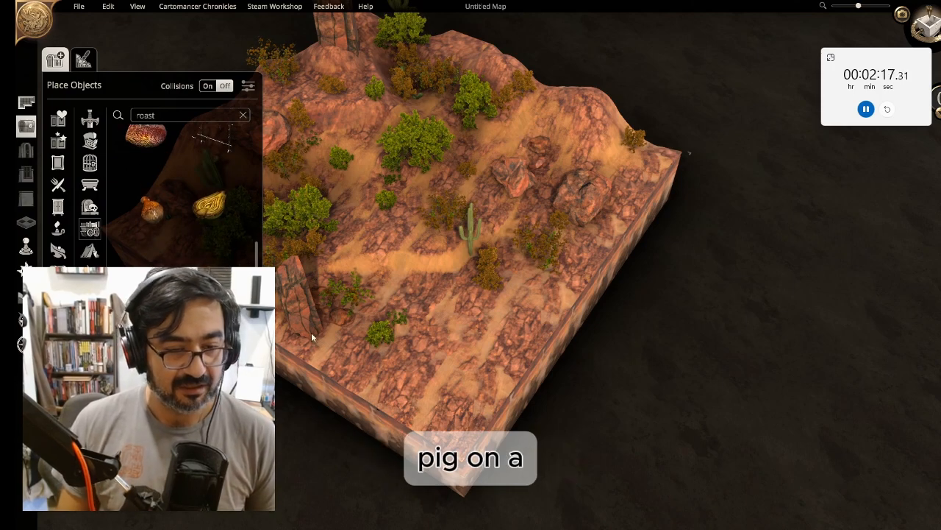
{"action": "key", "text": "r"}
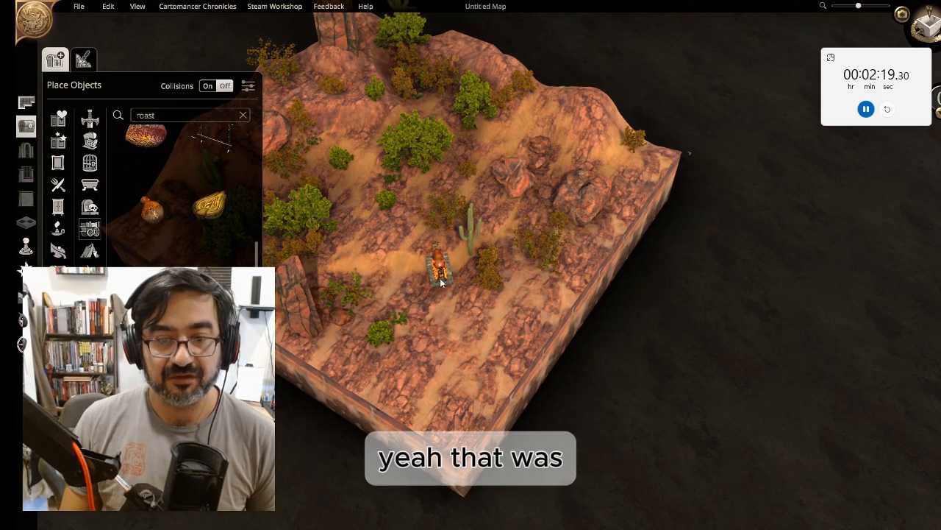
{"action": "left_click", "coordinate": [453, 305]}
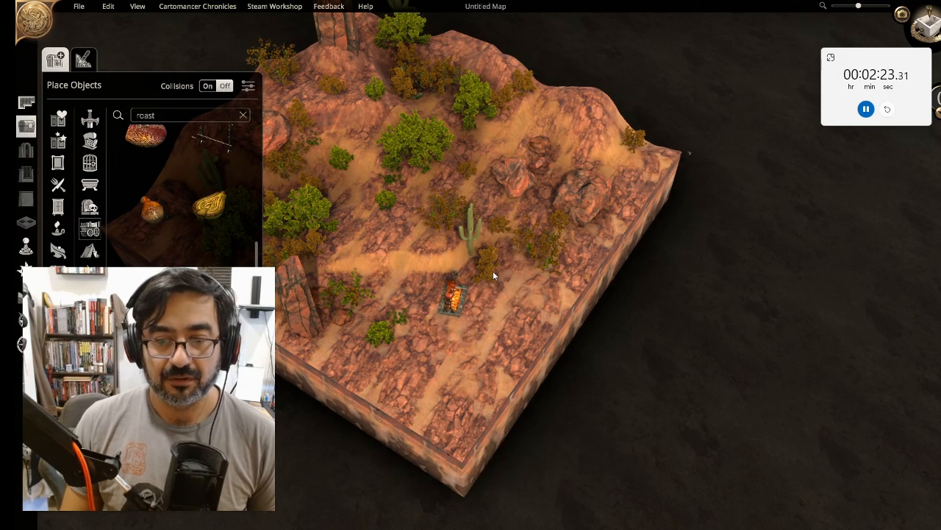
Move a small shrub toward the rock pillar at the front left
{"action": "left_click_drag", "start_coordinate": [494, 272], "coordinate": [525, 208]}
{"action": "left_click", "coordinate": [376, 332]}
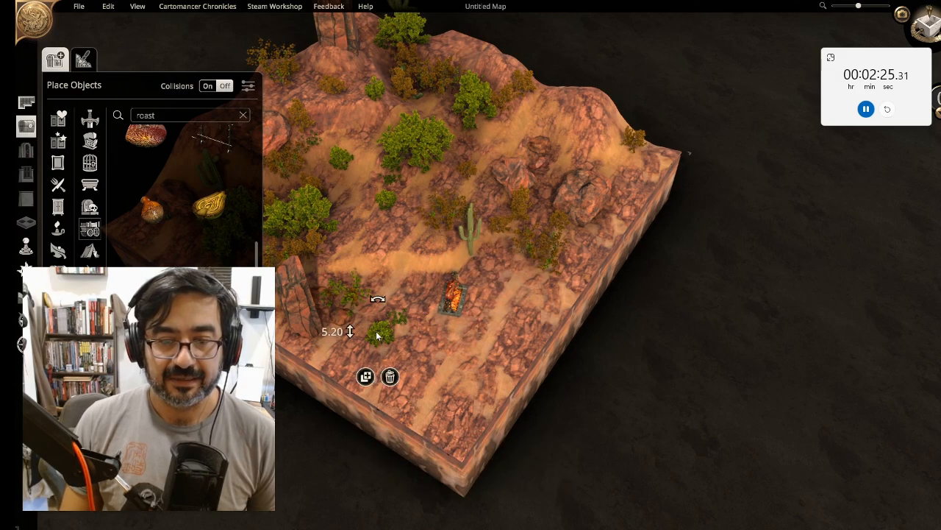
{"action": "left_click_drag", "start_coordinate": [377, 332], "coordinate": [331, 267]}
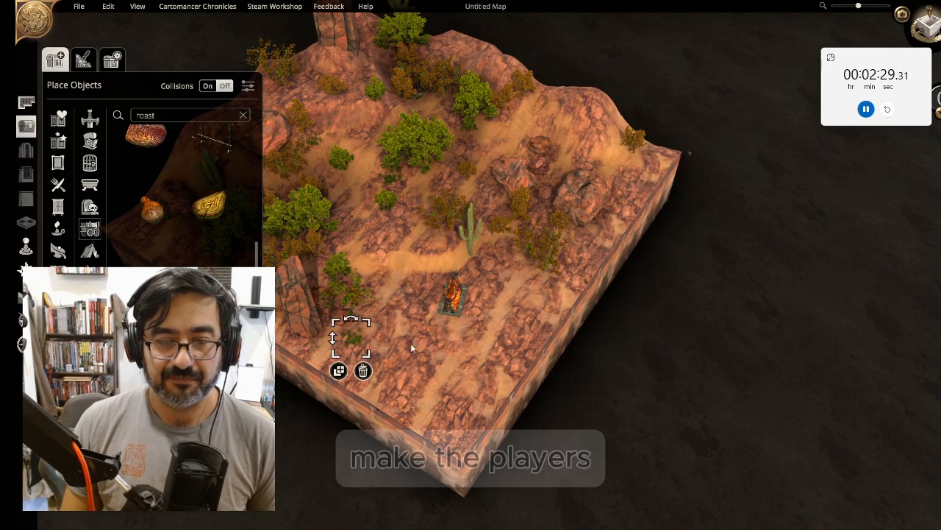
Rotate the roasting spit to a new orientation
{"action": "left_click", "coordinate": [454, 298]}
{"action": "key", "text": "r"}
{"action": "key", "text": "r"}
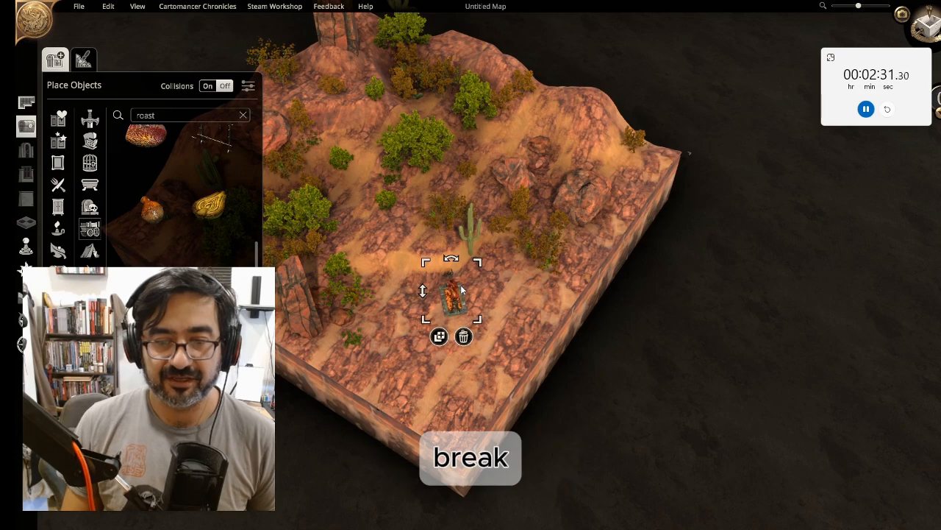
{"action": "left_click", "coordinate": [496, 295]}
Reposition the roasting spit slightly to the left, below the cactus
{"action": "scroll", "coordinate": [492, 298], "scroll_direction": "up", "scroll_amount": 5}
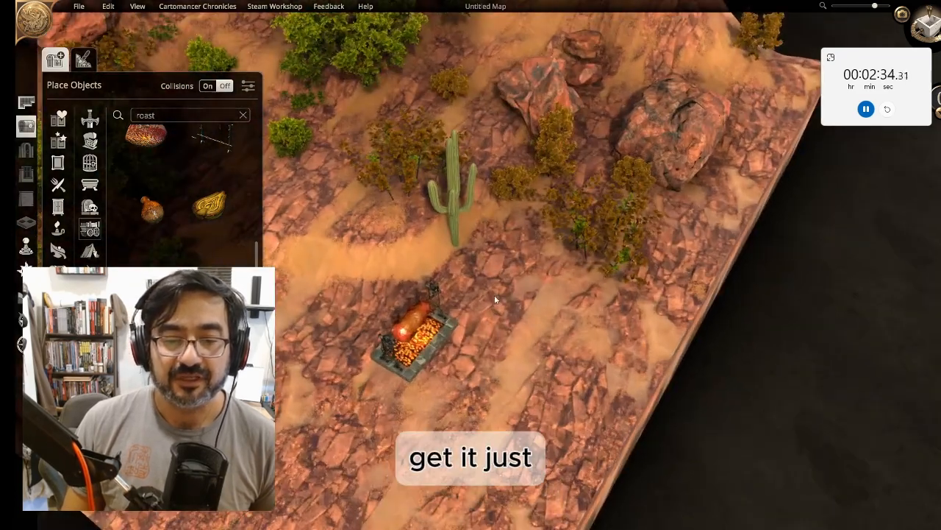
{"action": "key", "text": "s"}
{"action": "middle_click_drag", "start_coordinate": [494, 295], "coordinate": [482, 220]}
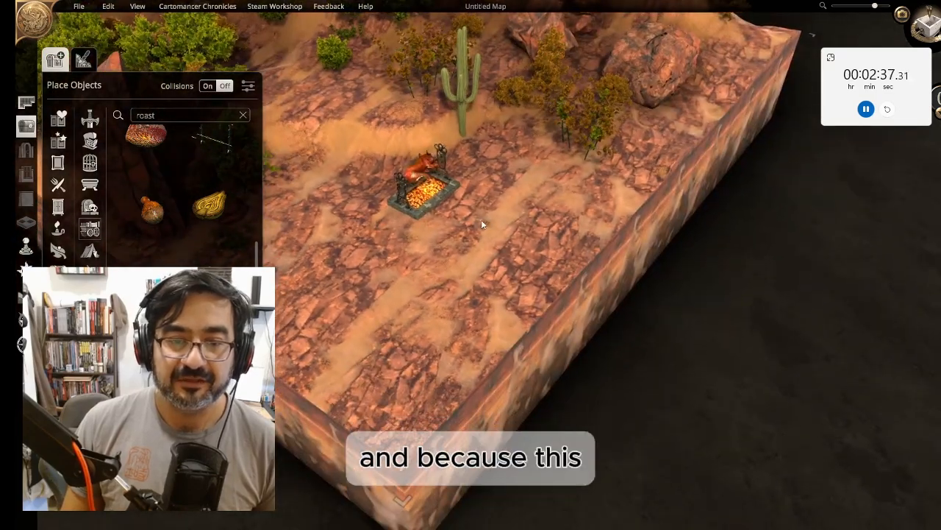
{"action": "right_click_drag", "start_coordinate": [482, 220], "coordinate": [519, 337]}
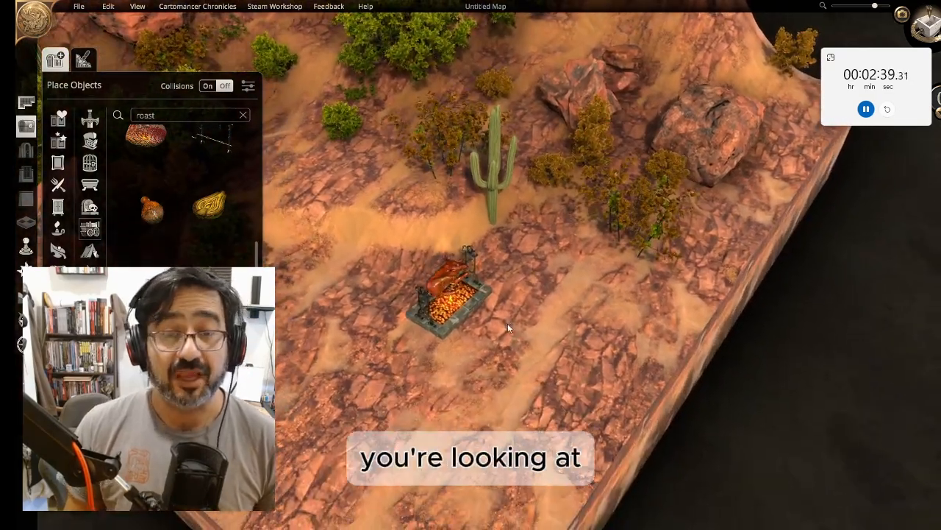
{"action": "middle_click_drag", "start_coordinate": [508, 323], "coordinate": [532, 309]}
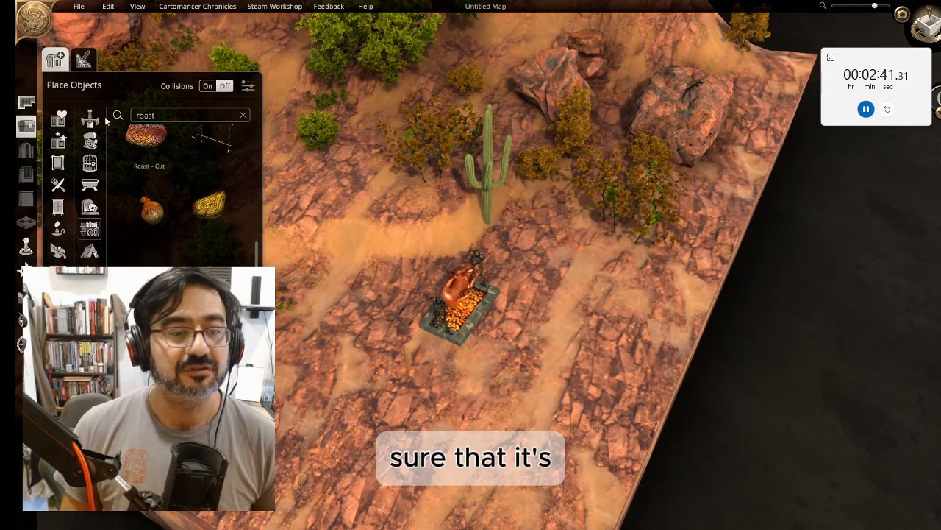
{"action": "scroll", "coordinate": [258, 181], "scroll_direction": "up", "scroll_amount": 3}
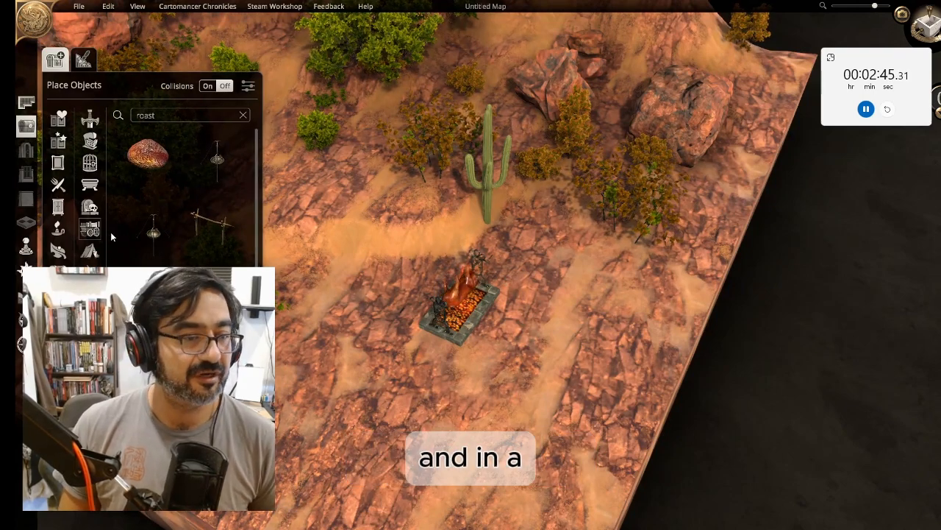
{"action": "left_click_drag", "start_coordinate": [466, 312], "coordinate": [418, 292]}
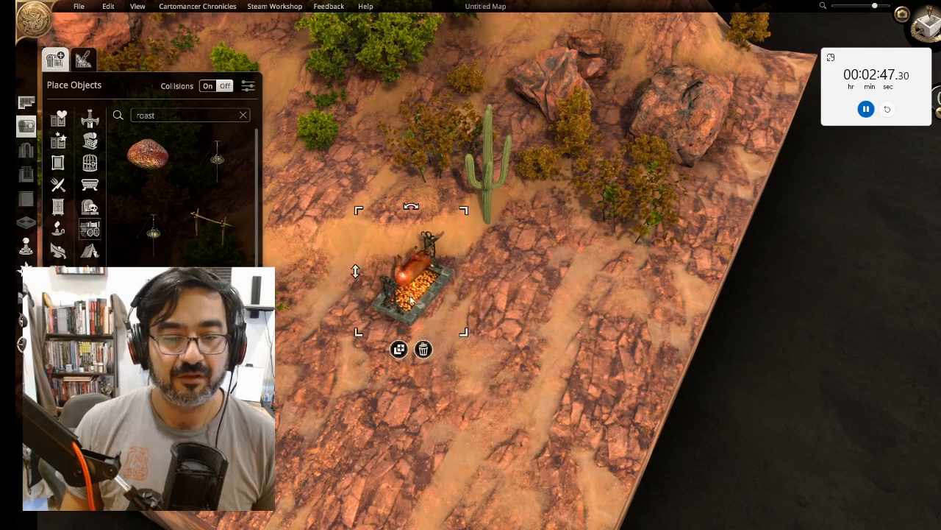
Search the object library for pot and place a cauldron beside the roasting spit
{"action": "left_click", "coordinate": [182, 117]}
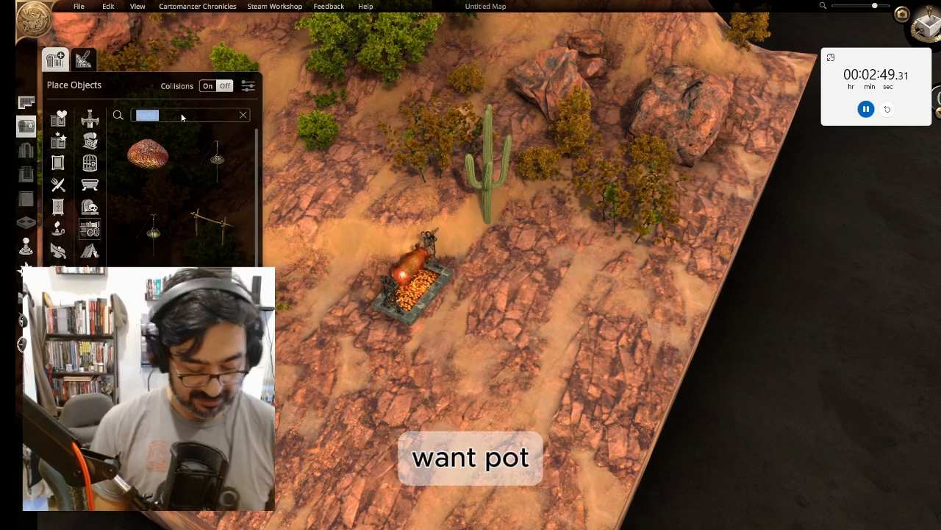
{"action": "type", "text": "pot"}
{"action": "scroll", "coordinate": [212, 220], "scroll_direction": "down", "scroll_amount": 5}
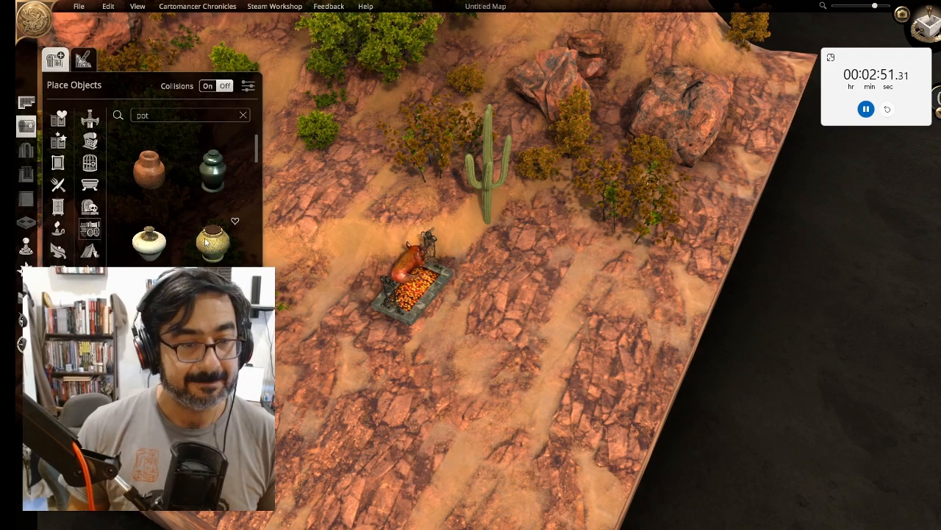
{"action": "scroll", "coordinate": [213, 245], "scroll_direction": "down", "scroll_amount": 6}
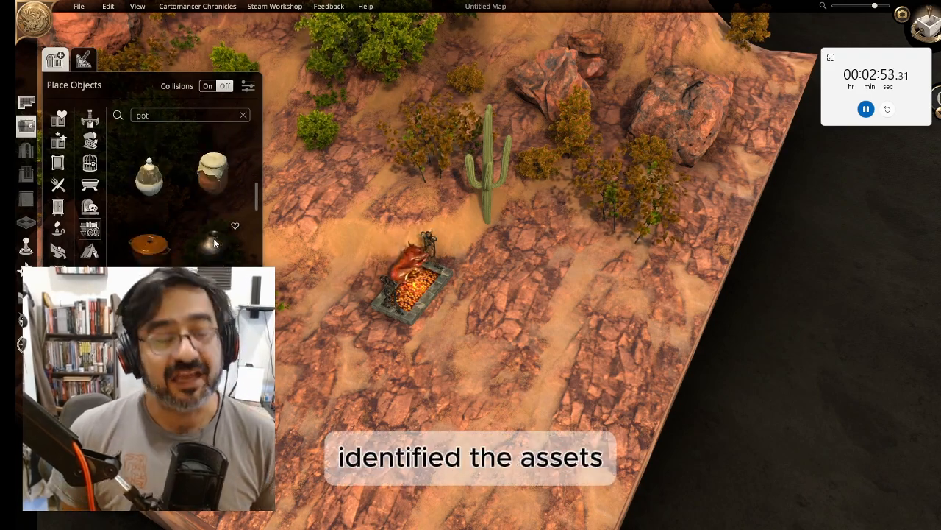
{"action": "scroll", "coordinate": [213, 245], "scroll_direction": "down", "scroll_amount": 5}
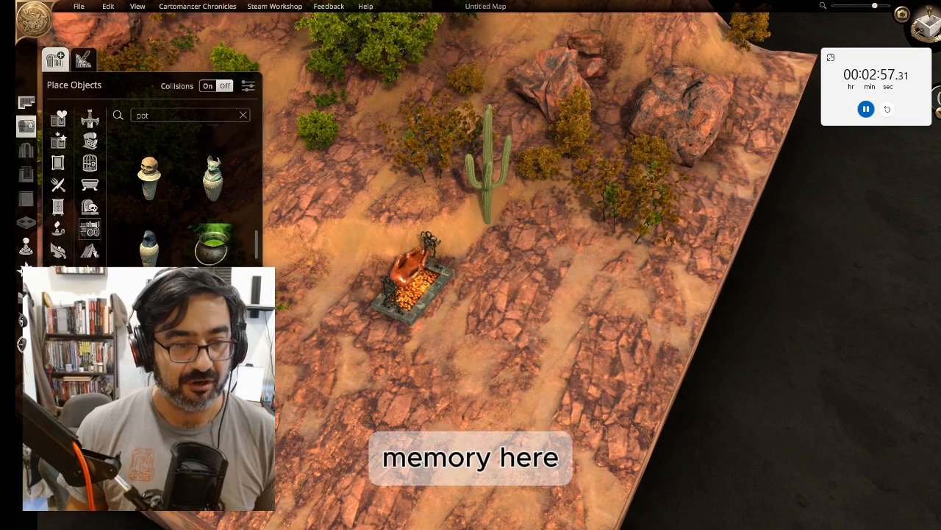
{"action": "left_click", "coordinate": [150, 316]}
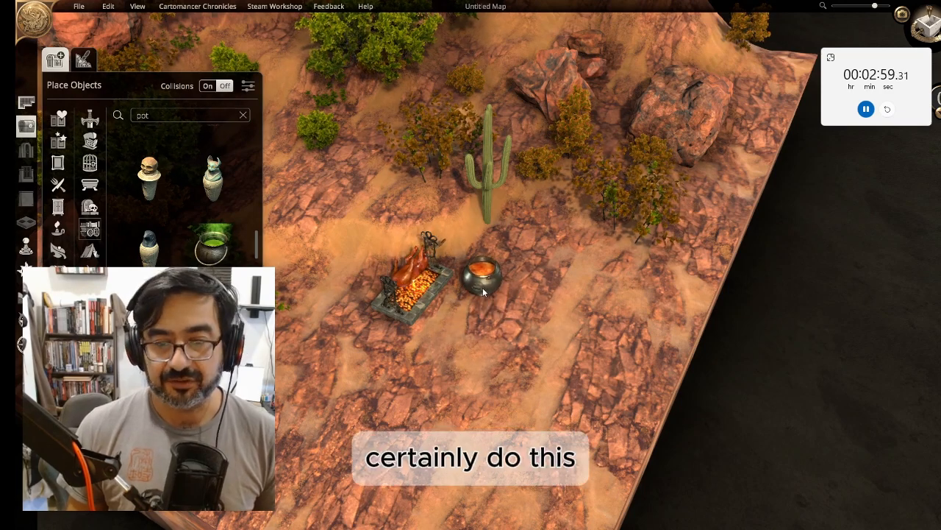
{"action": "left_click", "coordinate": [483, 287]}
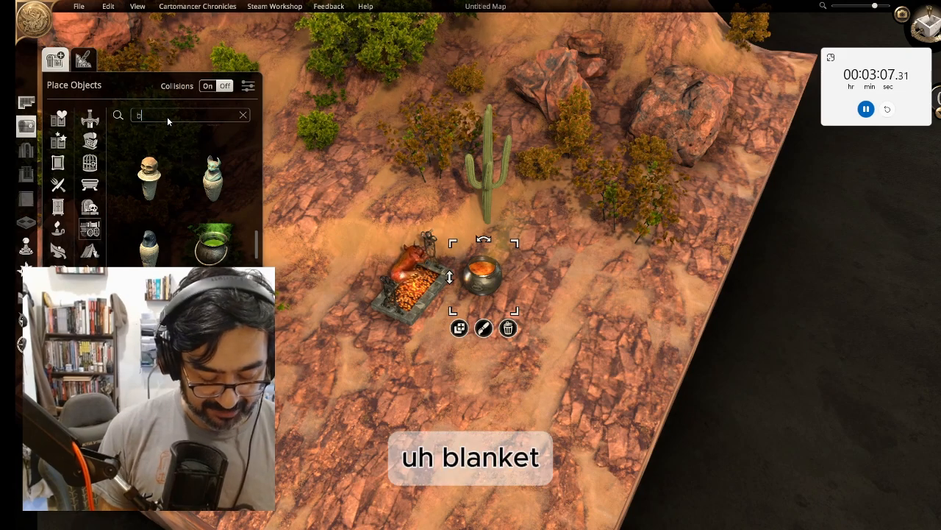
Search the object library for blanket, place a checkered picnic blanket beside the cauldron and enlarge it
{"action": "type", "text": "lan"}
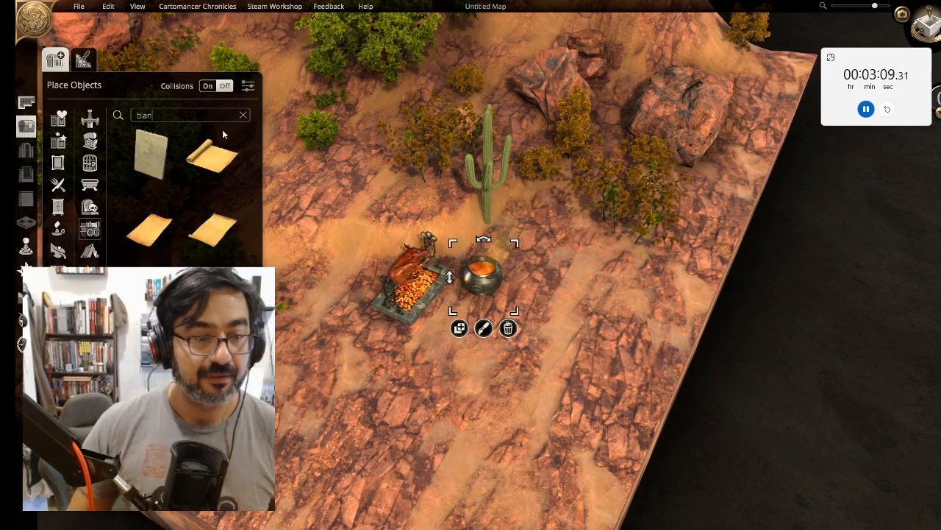
{"action": "left_click", "coordinate": [151, 155]}
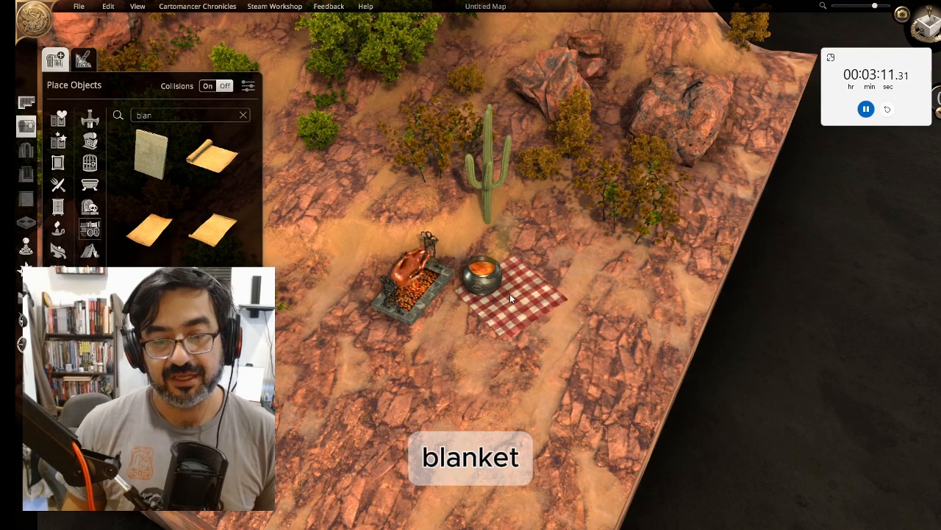
{"action": "left_click", "coordinate": [510, 294]}
{"action": "left_click_drag", "start_coordinate": [564, 255], "coordinate": [594, 232]}
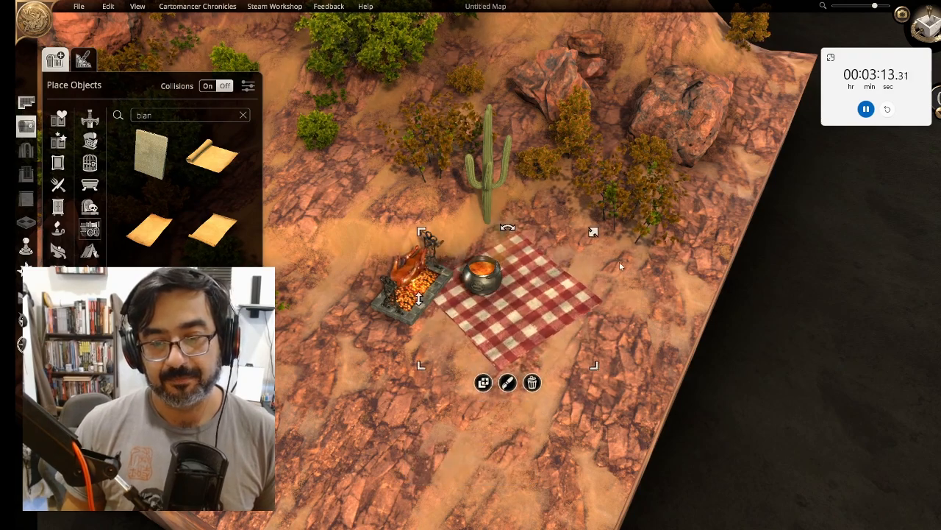
{"action": "left_click_drag", "start_coordinate": [620, 265], "coordinate": [617, 269]}
{"action": "scroll", "coordinate": [520, 316], "scroll_direction": "down", "scroll_amount": 4}
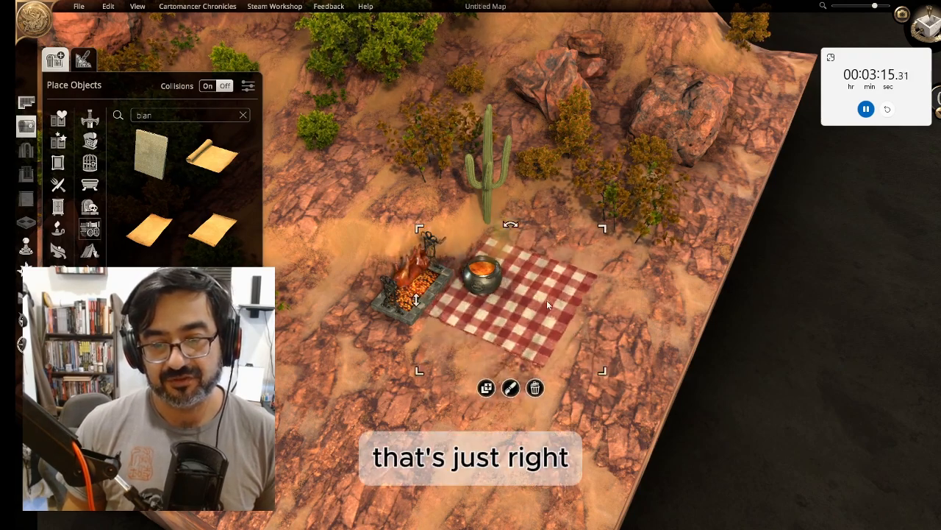
{"action": "scroll", "coordinate": [545, 305], "scroll_direction": "down", "scroll_amount": 5}
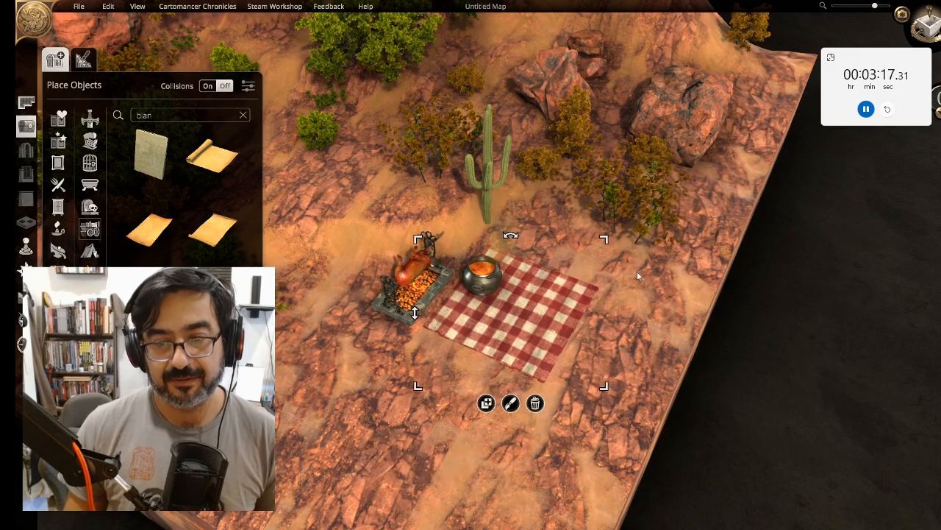
Search for plates and place a stack of plates on the blanket near the cauldron
{"action": "double_click", "coordinate": [168, 122]}
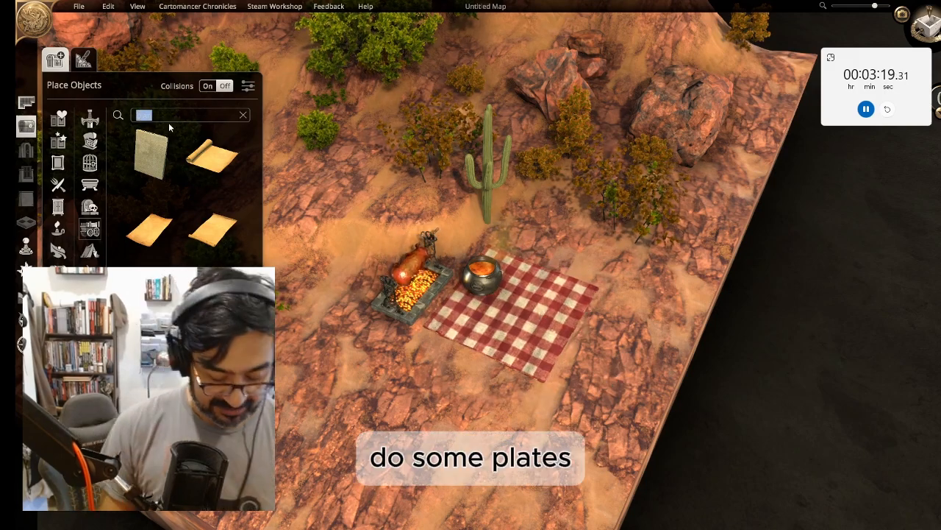
{"action": "type", "text": "plates"}
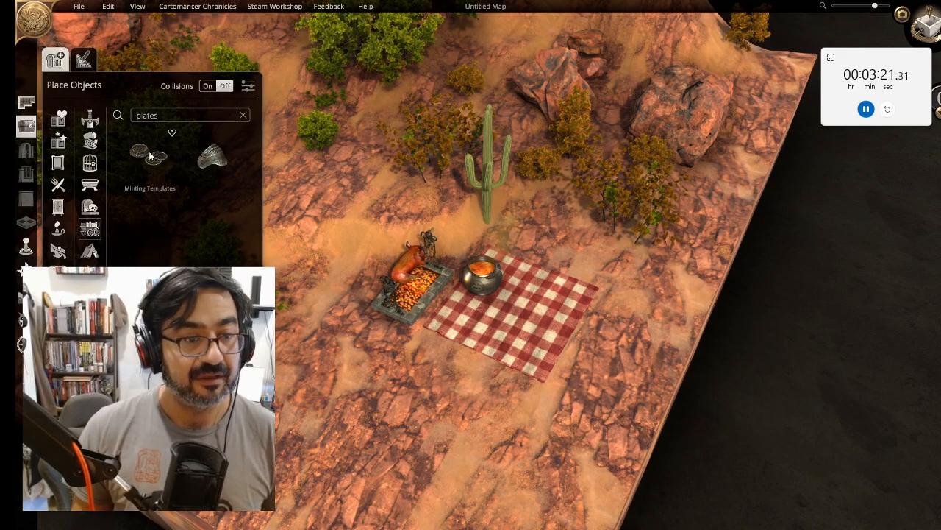
{"action": "left_click", "coordinate": [150, 154]}
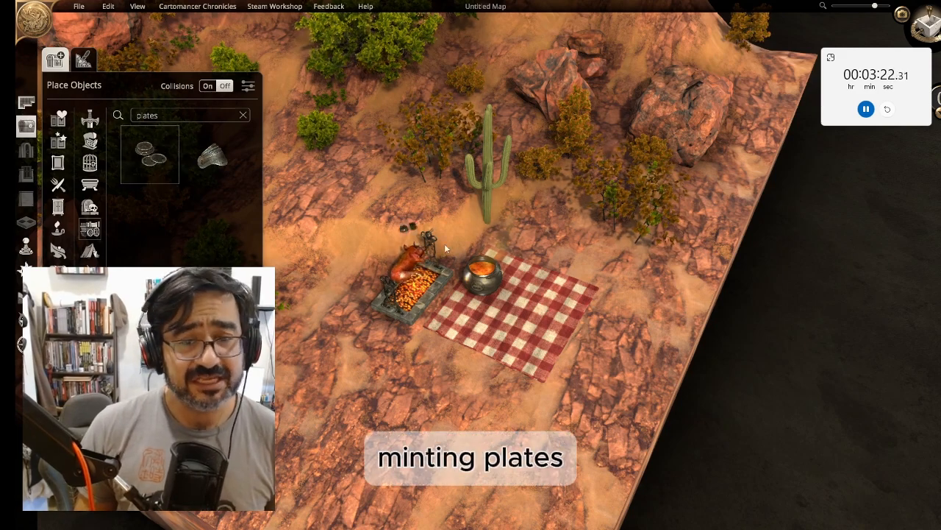
{"action": "left_click", "coordinate": [536, 289]}
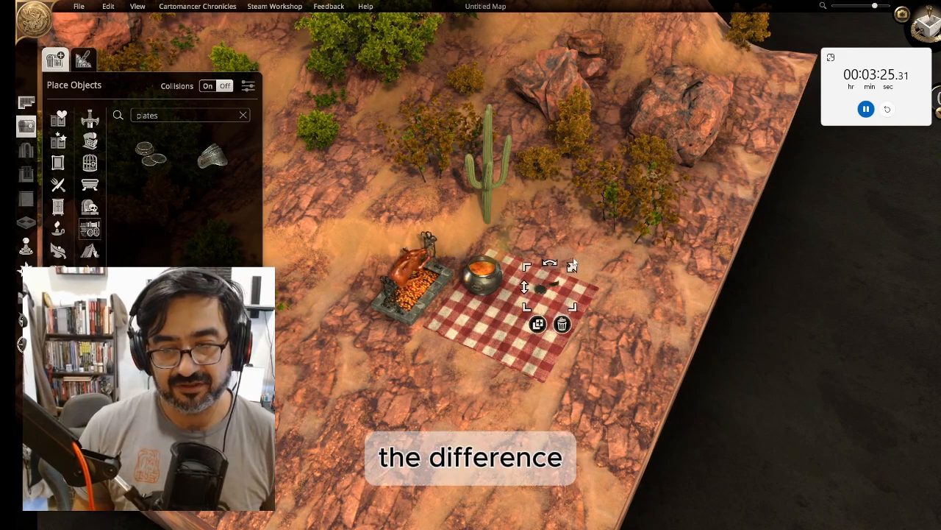
{"action": "left_click_drag", "start_coordinate": [521, 285], "coordinate": [521, 280]}
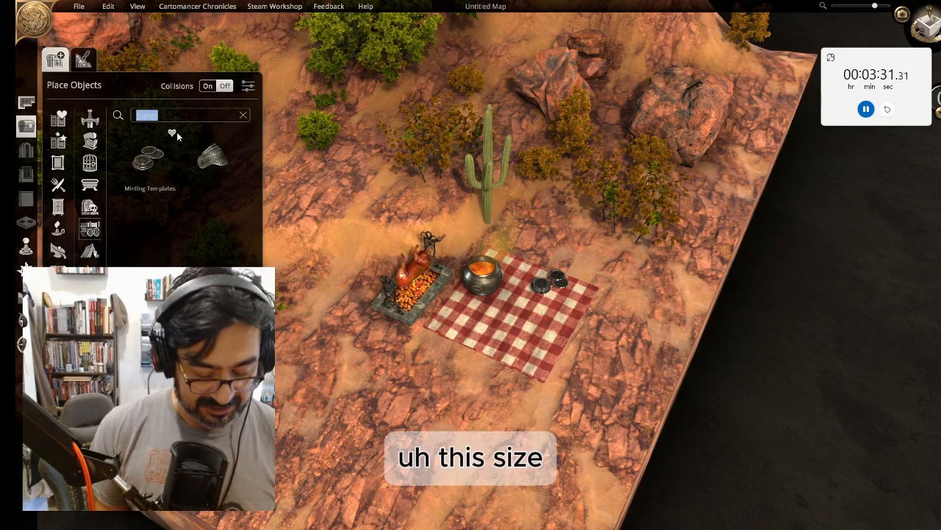
Search for plate and place a golden plate on the blanket in front of the cauldron
{"action": "type", "text": "plates"}
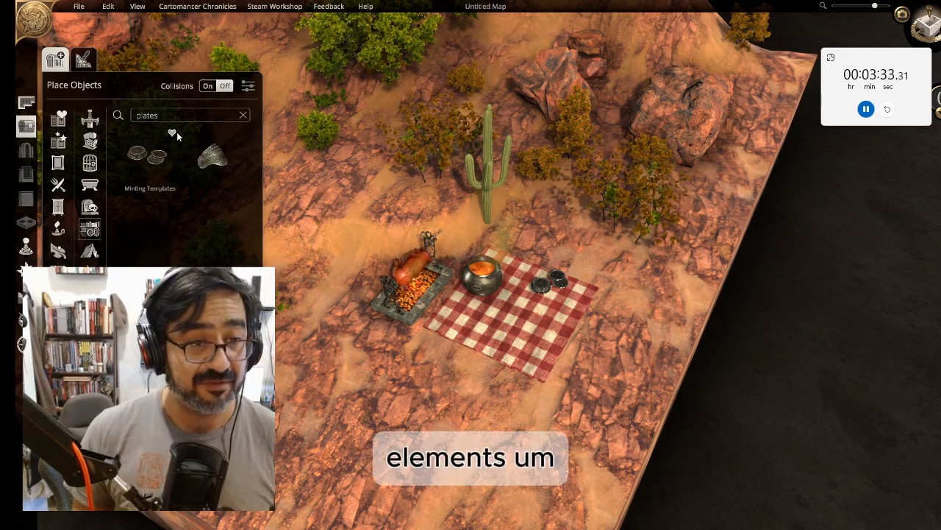
{"action": "key", "text": "BackSpace"}
{"action": "left_click", "coordinate": [147, 164]}
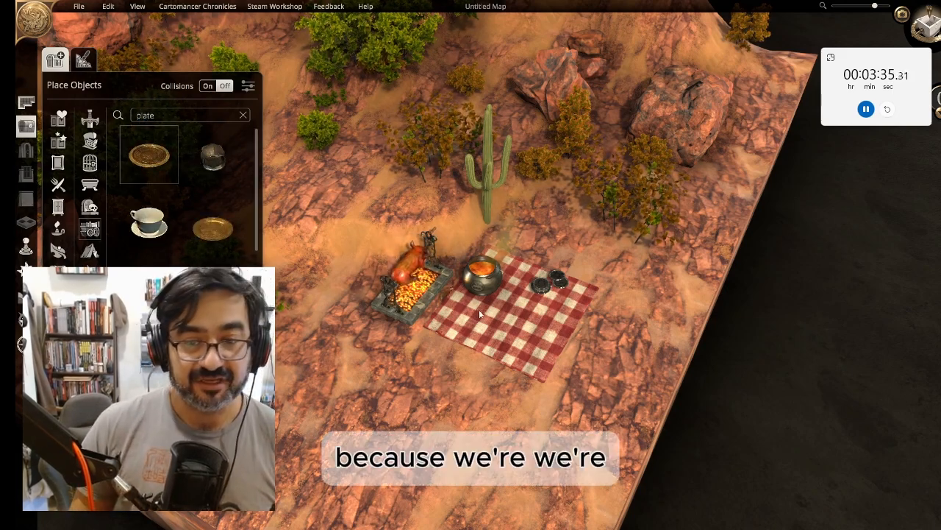
{"action": "left_click", "coordinate": [523, 301]}
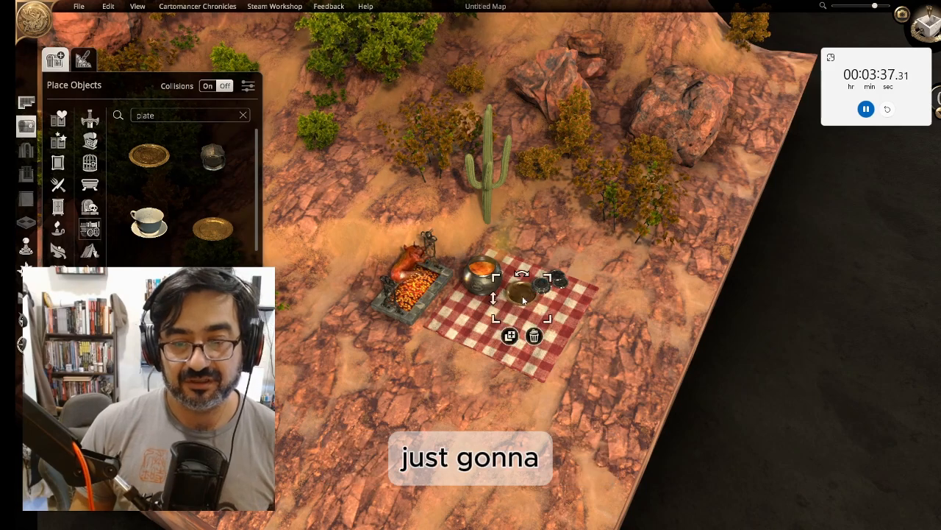
{"action": "left_click_drag", "start_coordinate": [494, 300], "coordinate": [493, 296]}
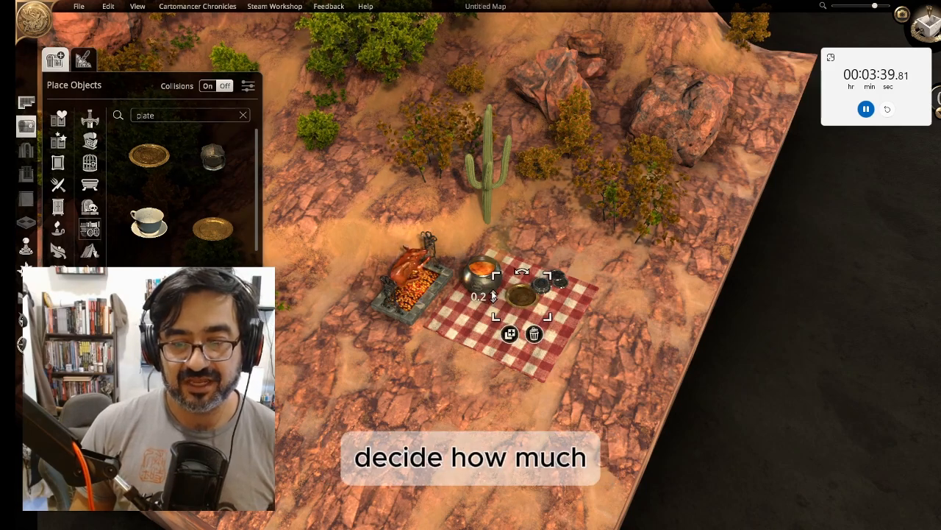
Add and duplicate another golden plate on the blanket beside the first one
{"action": "left_click", "coordinate": [158, 165]}
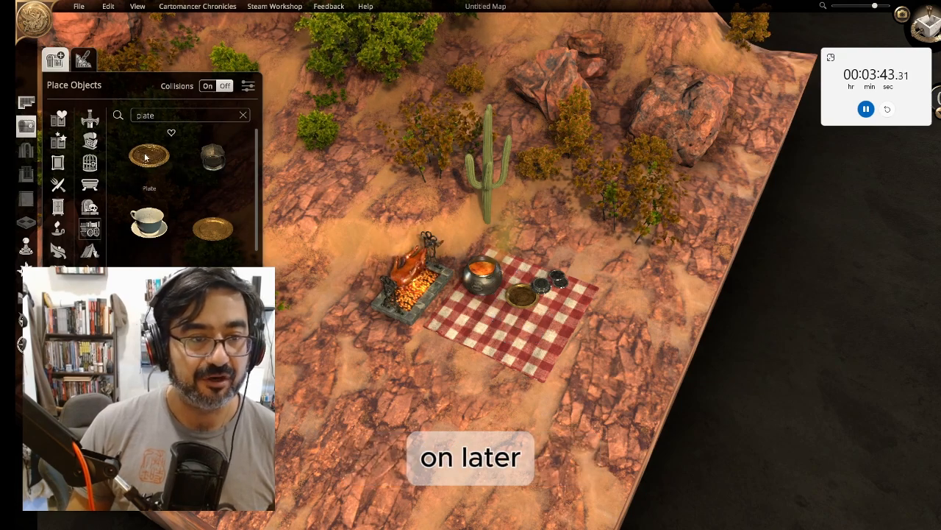
{"action": "left_click", "coordinate": [520, 309]}
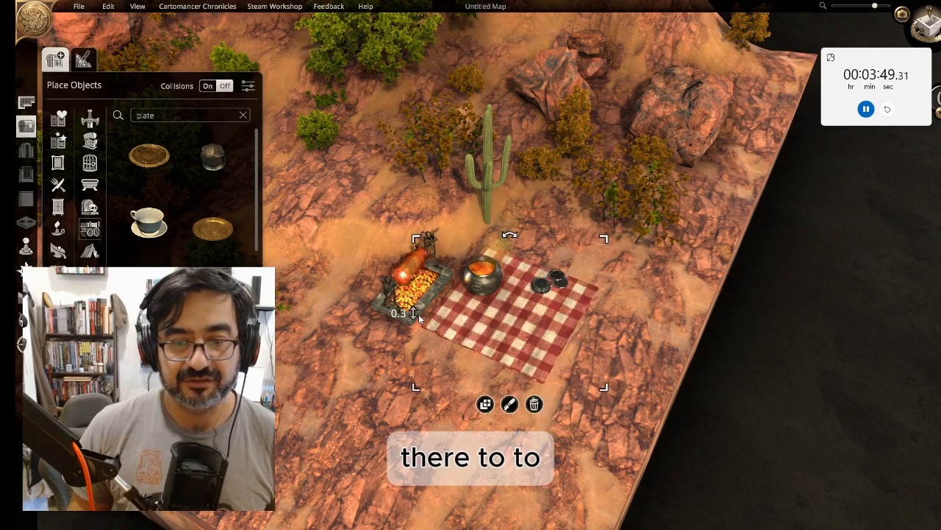
{"action": "left_click_drag", "start_coordinate": [536, 331], "coordinate": [538, 326]}
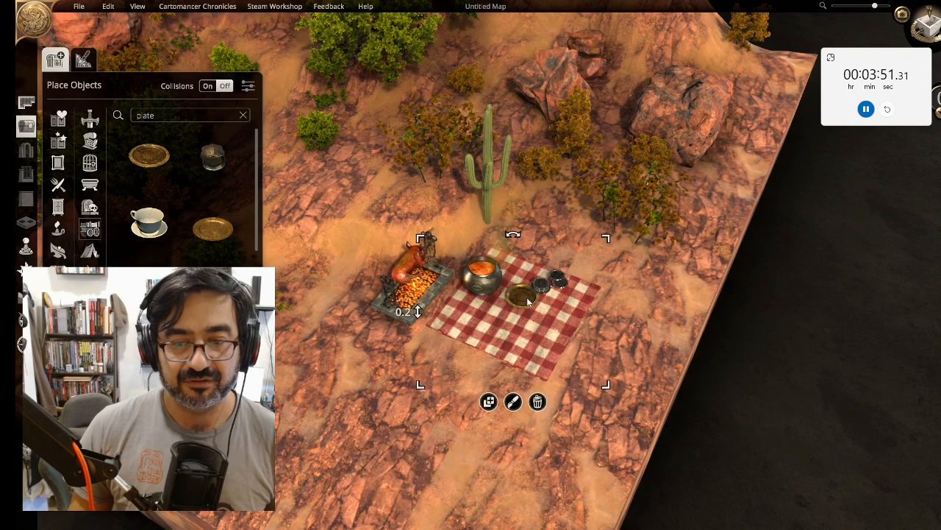
{"action": "left_click", "coordinate": [525, 297]}
{"action": "left_click", "coordinate": [509, 334]}
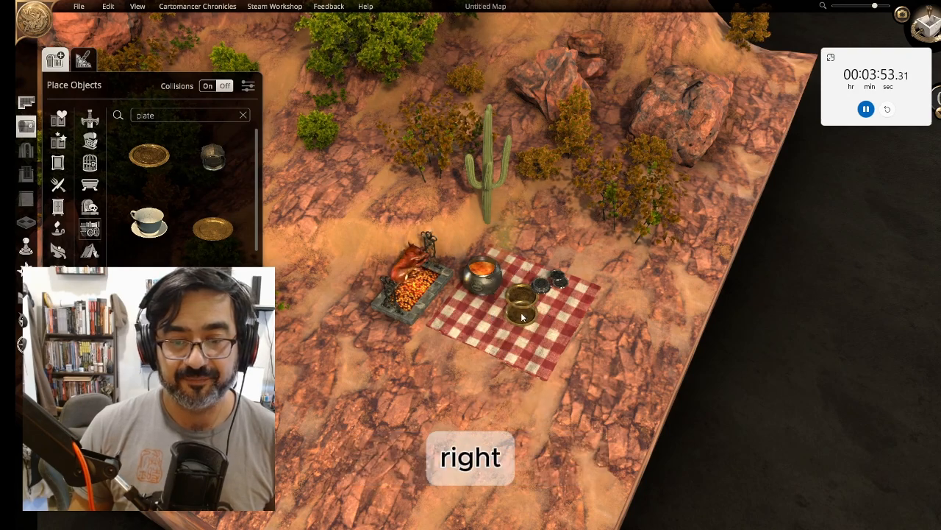
{"action": "left_click", "coordinate": [520, 306]}
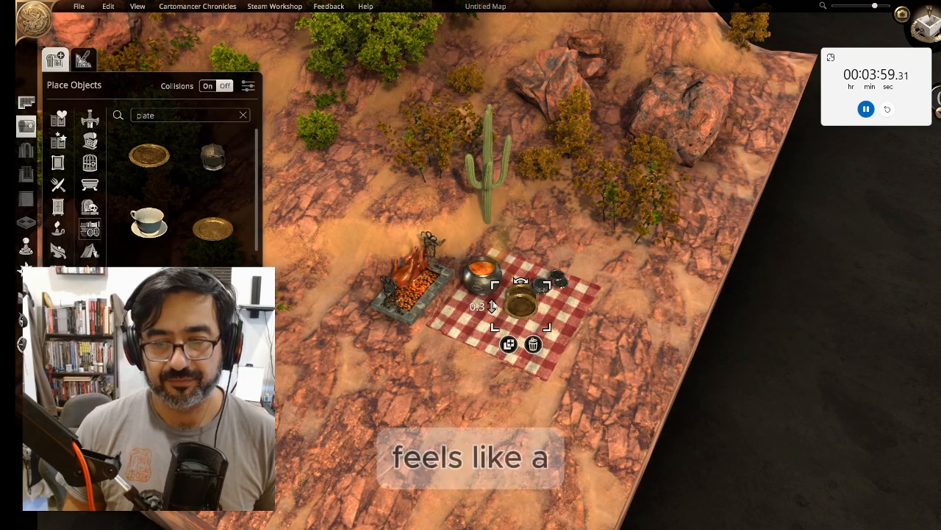
Search the object library for bowl and place a bowl of food on the blanket next to the cauldron
{"action": "left_click", "coordinate": [447, 395]}
{"action": "middle_click_drag", "start_coordinate": [447, 395], "coordinate": [480, 269]}
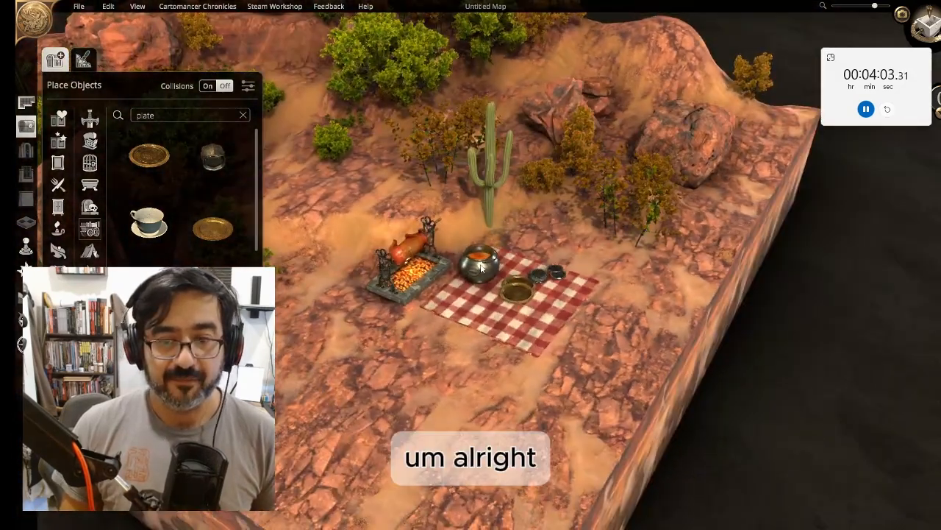
{"action": "left_click", "coordinate": [214, 118]}
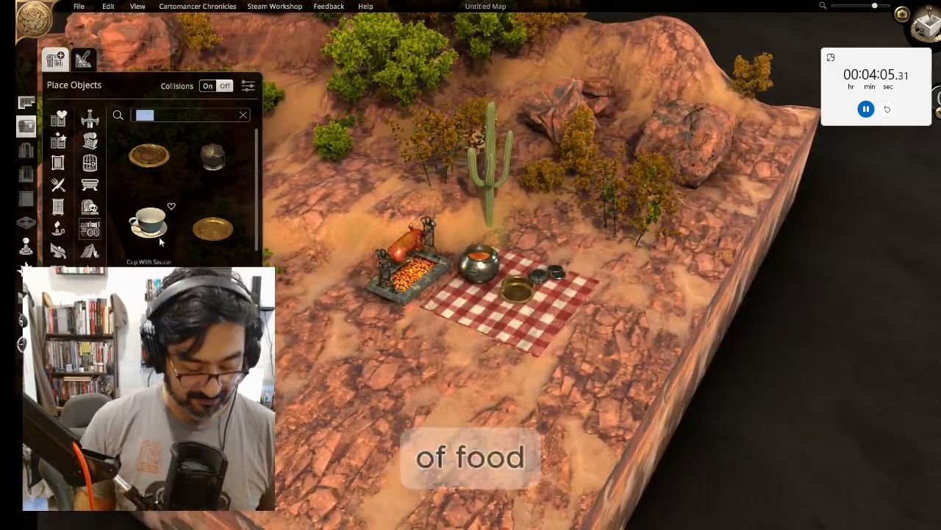
{"action": "type", "text": "bowl"}
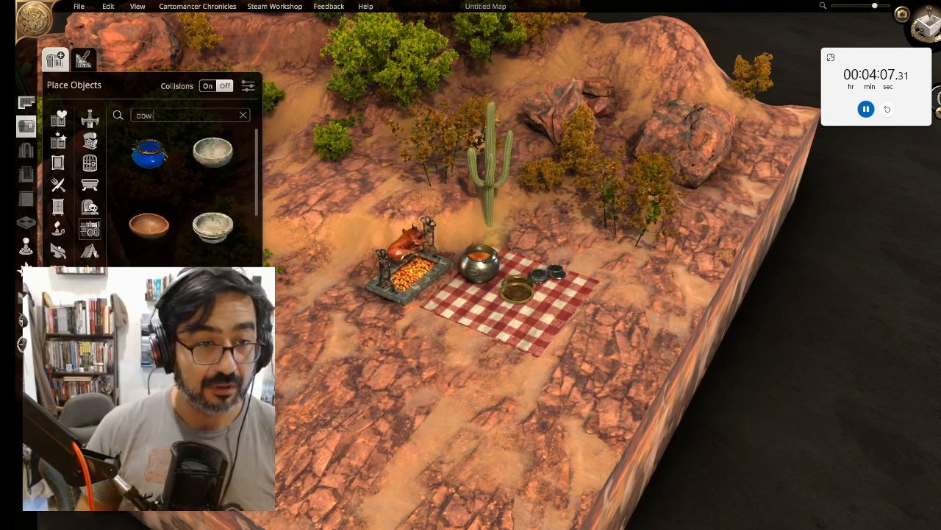
{"action": "scroll", "coordinate": [159, 237], "scroll_direction": "down", "scroll_amount": 3}
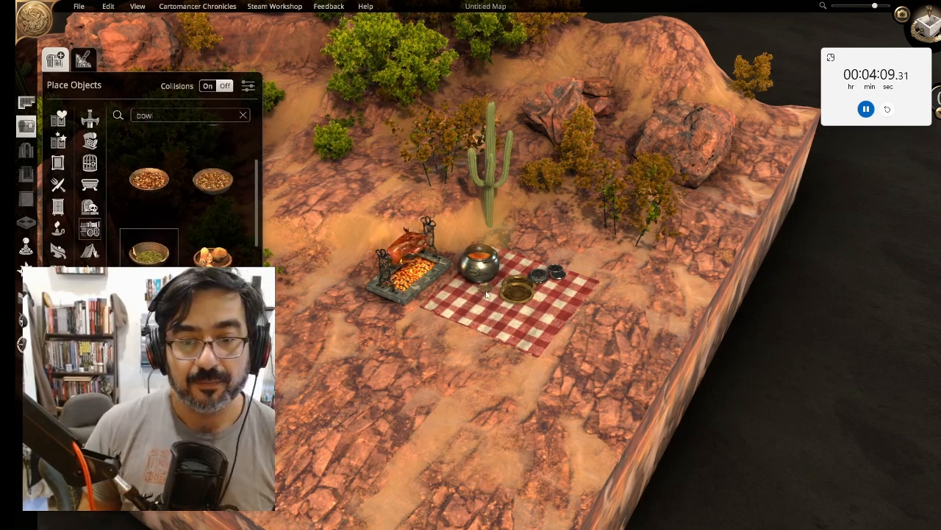
{"action": "left_click_drag", "start_coordinate": [149, 267], "coordinate": [467, 297]}
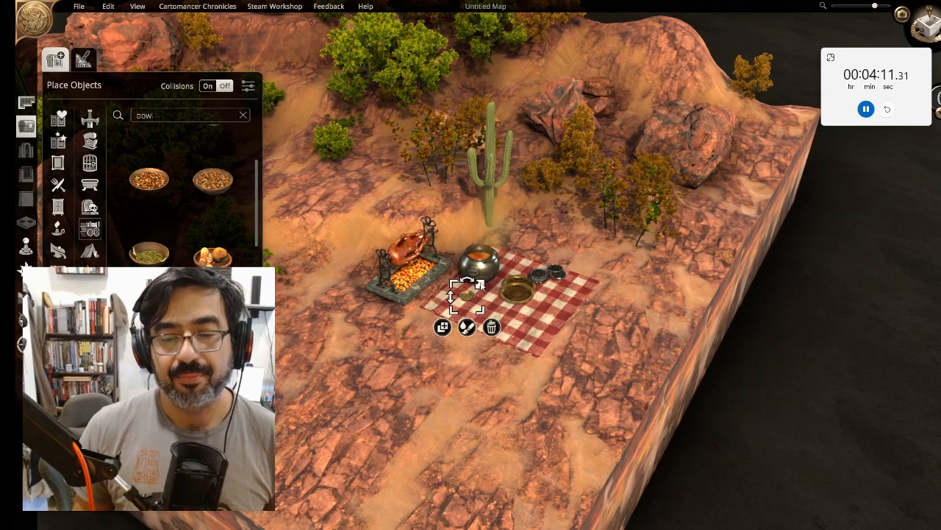
Lower the boulder behind the campsite to about 0.7 and shift it slightly left
{"action": "left_click", "coordinate": [432, 425]}
{"action": "middle_click_drag", "start_coordinate": [432, 427], "coordinate": [431, 317]}
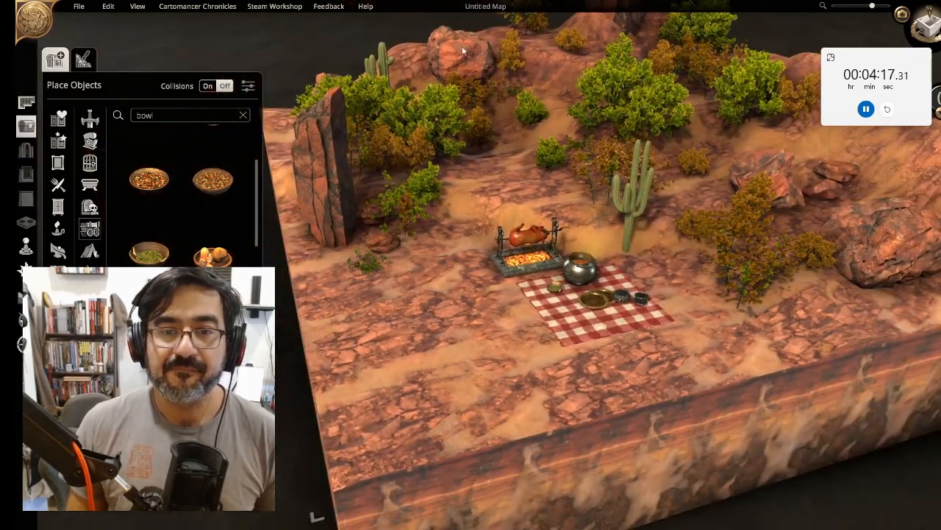
{"action": "left_click", "coordinate": [437, 112]}
{"action": "left_click", "coordinate": [482, 140]}
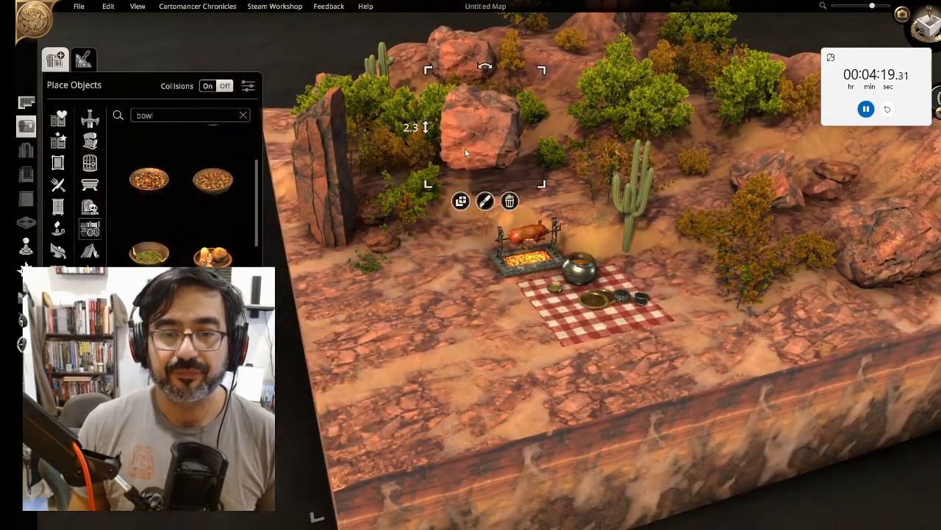
{"action": "left_click_drag", "start_coordinate": [429, 127], "coordinate": [434, 196]}
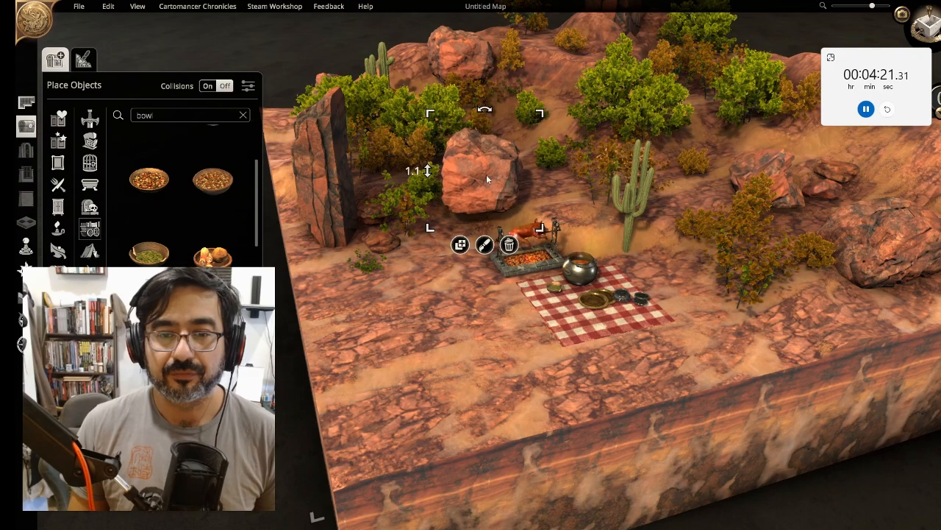
{"action": "mouse_move", "coordinate": [487, 177]}
{"action": "left_mouse_down"}
{"action": "mouse_move", "coordinate": [451, 150]}
{"action": "mouse_move", "coordinate": [403, 155]}
{"action": "mouse_move", "coordinate": [401, 168]}
{"action": "mouse_move", "coordinate": [473, 173]}
{"action": "left_mouse_up"}
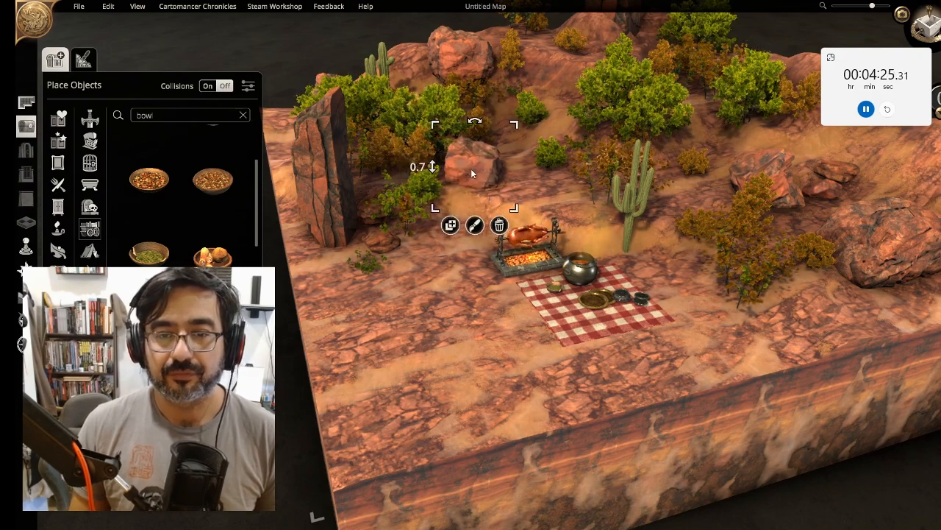
Duplicate the tall rock pillar and sink the copy lower behind the campsite
{"action": "middle_click_drag", "start_coordinate": [416, 321], "coordinate": [448, 276]}
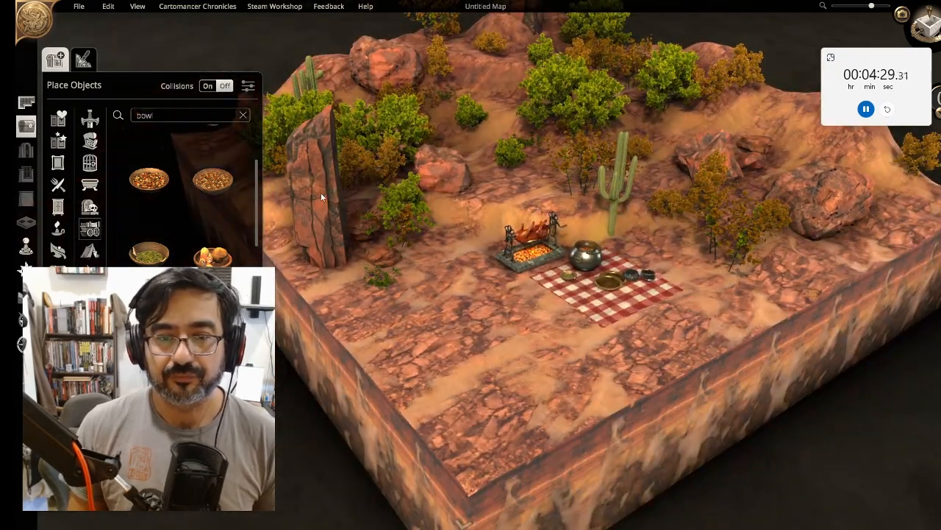
{"action": "left_click", "coordinate": [320, 195]}
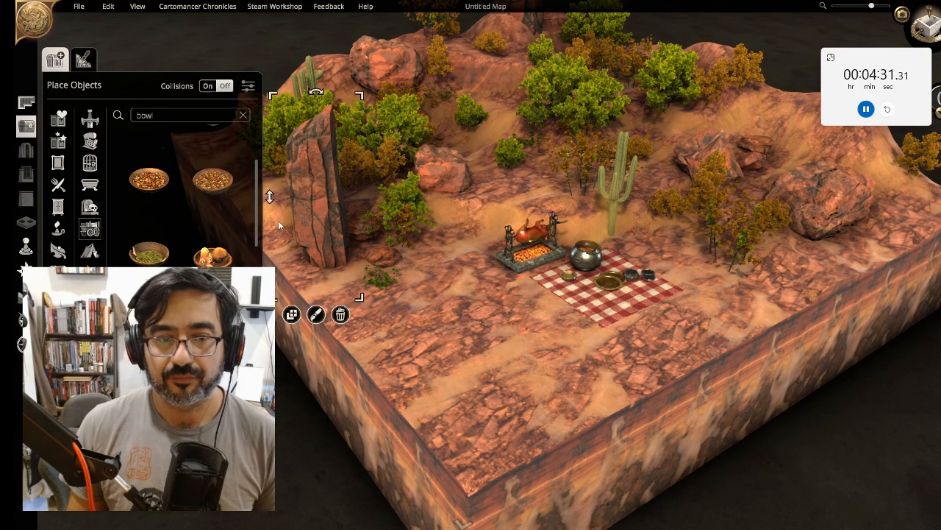
{"action": "left_click", "coordinate": [292, 315]}
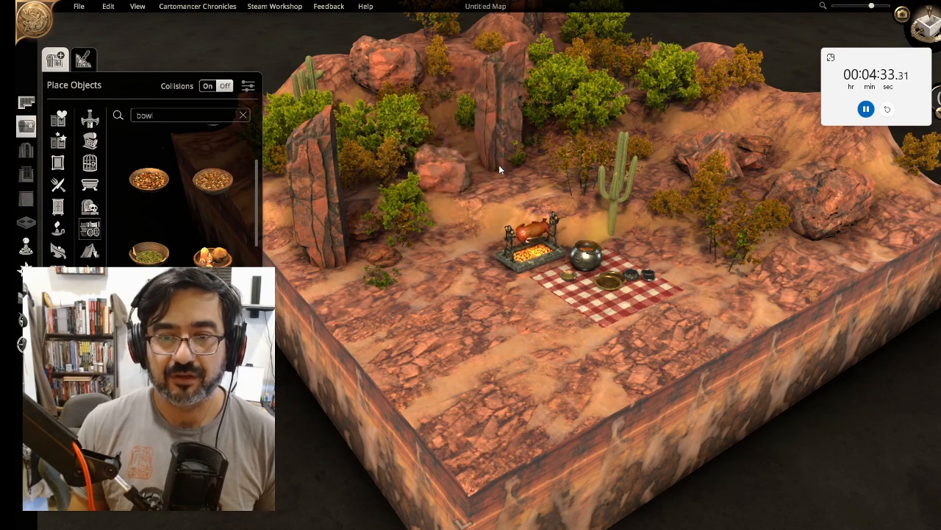
{"action": "left_click", "coordinate": [492, 182]}
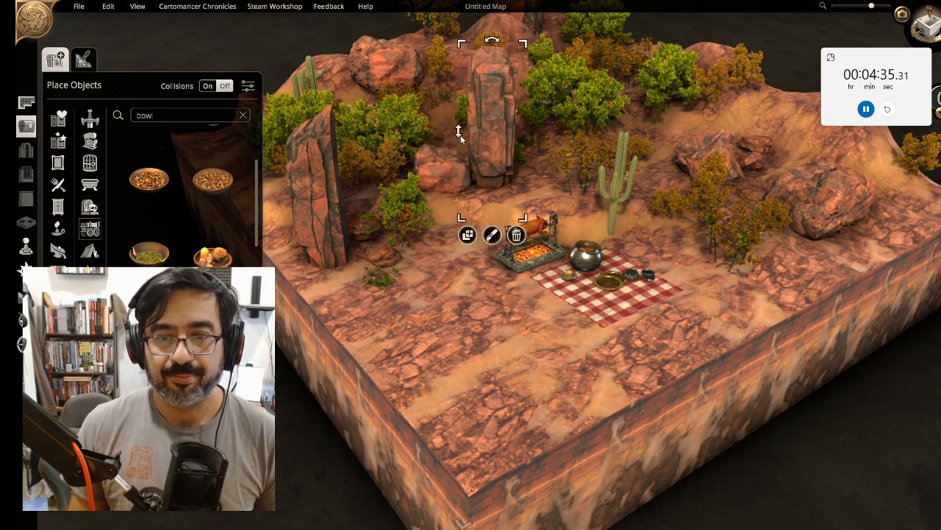
{"action": "left_click_drag", "start_coordinate": [459, 135], "coordinate": [463, 237]}
{"action": "left_click", "coordinate": [453, 350]}
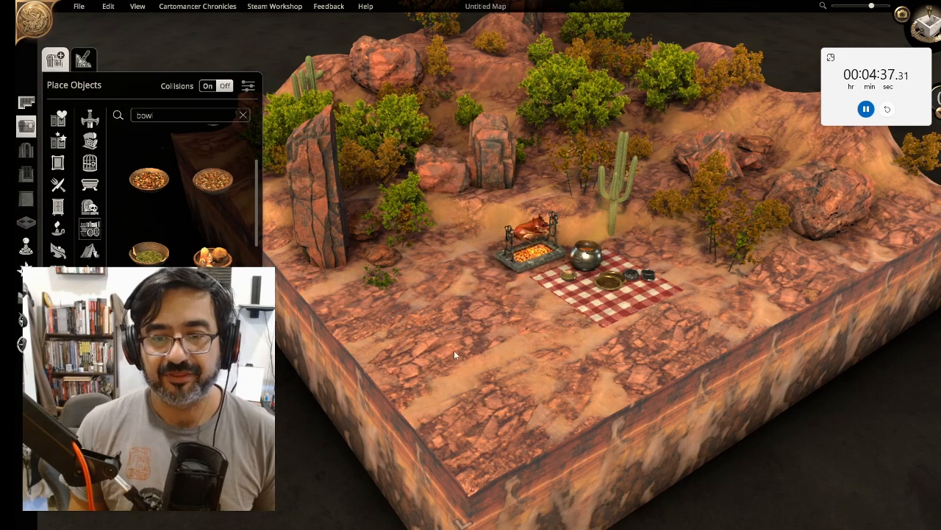
Search the object library for tent and place a flat canvas tent left of the campsite
{"action": "middle_click_drag", "start_coordinate": [454, 350], "coordinate": [434, 322]}
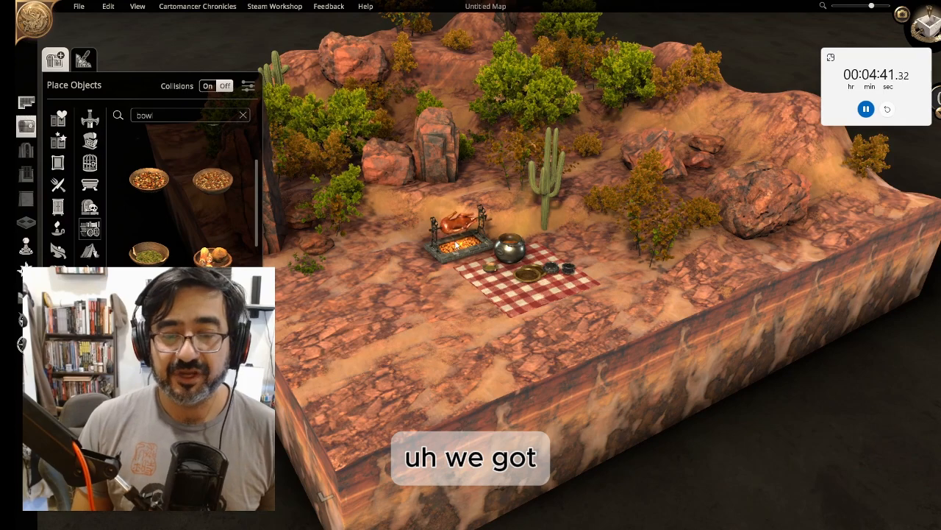
{"action": "double_click", "coordinate": [157, 117]}
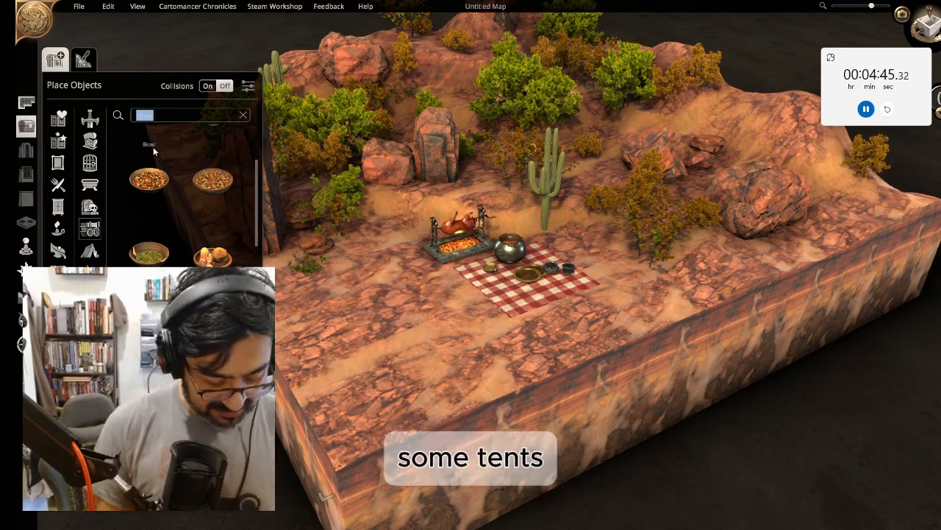
{"action": "type", "text": "tent"}
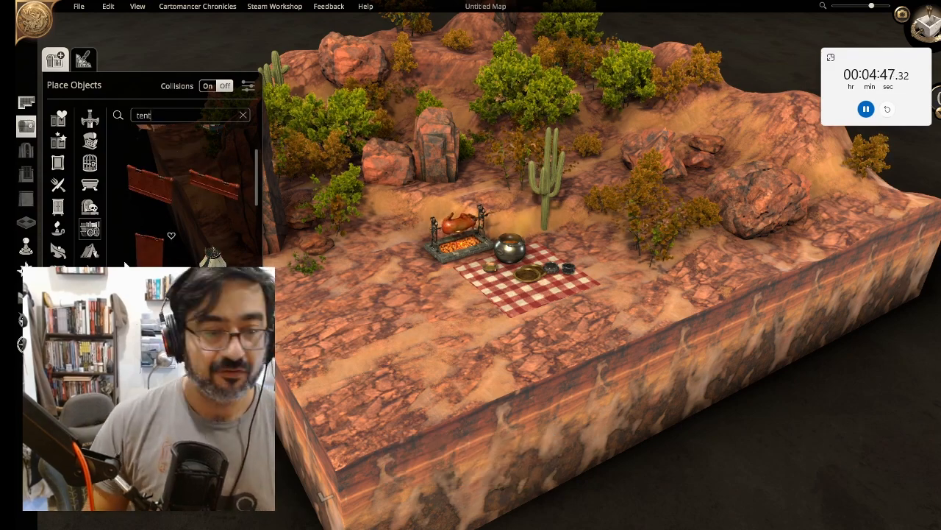
{"action": "left_click_drag", "start_coordinate": [254, 186], "coordinate": [260, 124]}
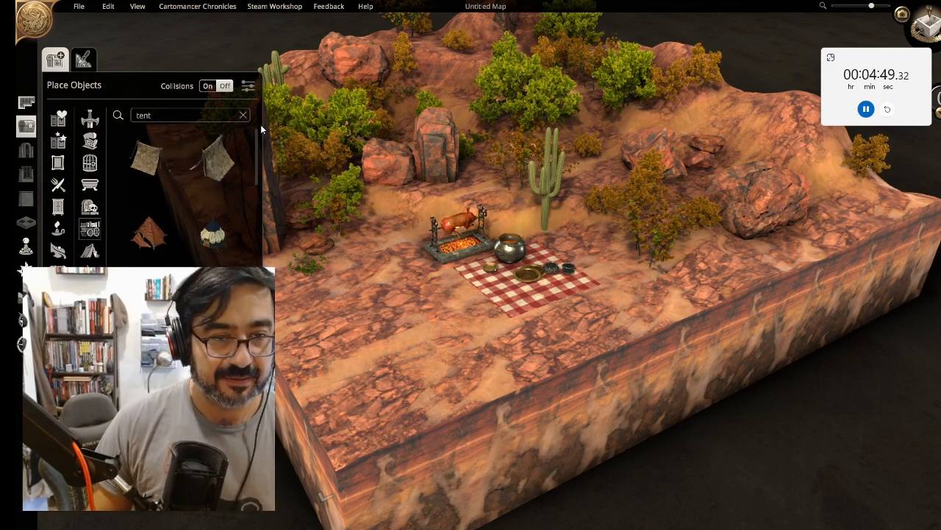
{"action": "left_click", "coordinate": [212, 154]}
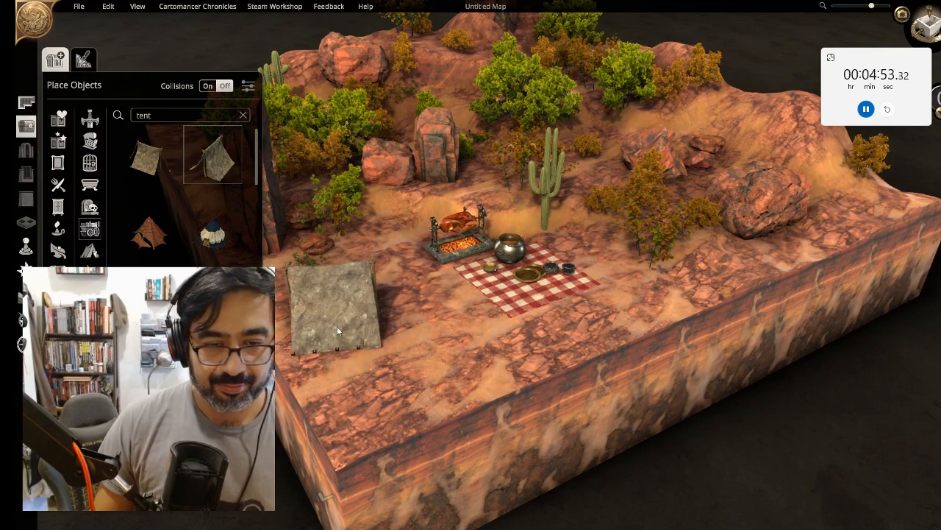
{"action": "left_click", "coordinate": [325, 314]}
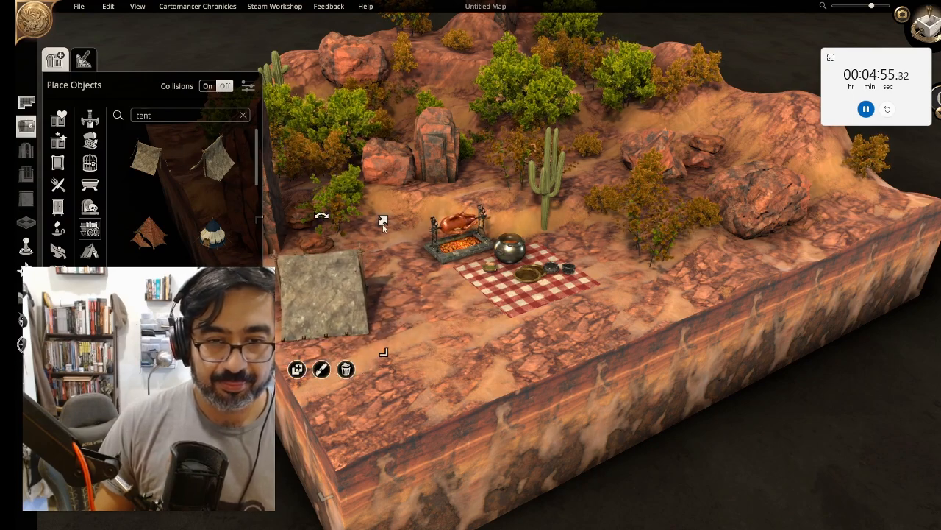
Enlarge the canvas tent, shift it slightly and rotate it
{"action": "left_click_drag", "start_coordinate": [383, 220], "coordinate": [398, 190]}
{"action": "left_click_drag", "start_coordinate": [335, 281], "coordinate": [317, 307]}
{"action": "key", "text": "r"}
{"action": "key", "text": "r"}
{"action": "key", "text": "r"}
{"action": "key", "text": "r"}
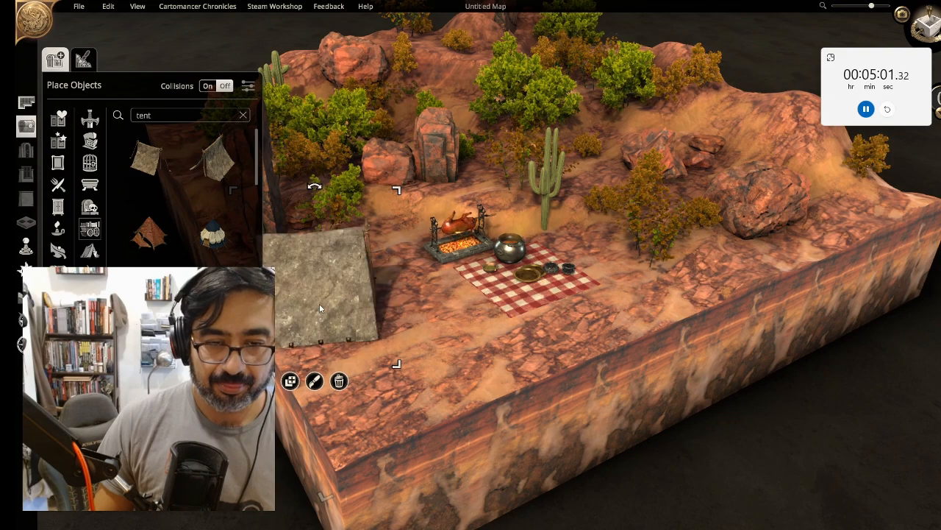
Place a conical tent in front of the picnic blanket
{"action": "right_click_drag", "start_coordinate": [393, 397], "coordinate": [471, 363]}
{"action": "left_click_drag", "start_coordinate": [461, 180], "coordinate": [444, 213]}
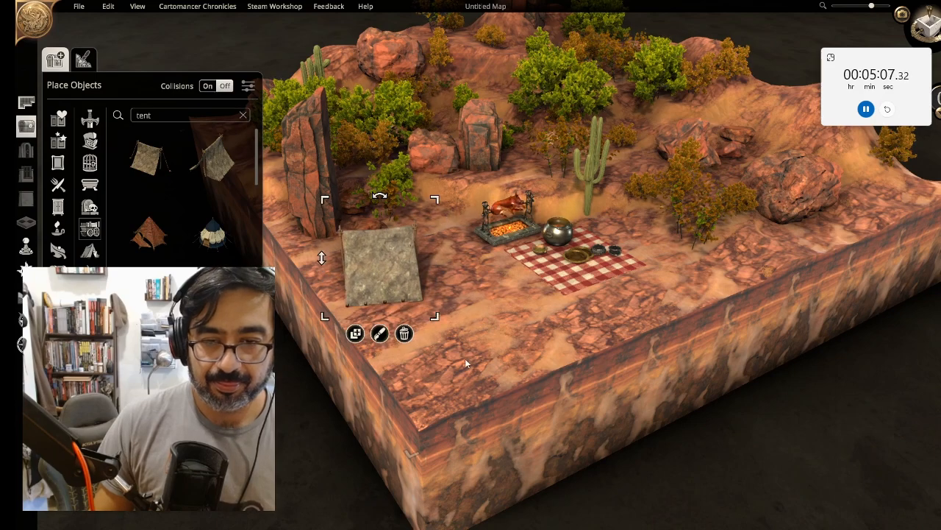
{"action": "left_click", "coordinate": [149, 230]}
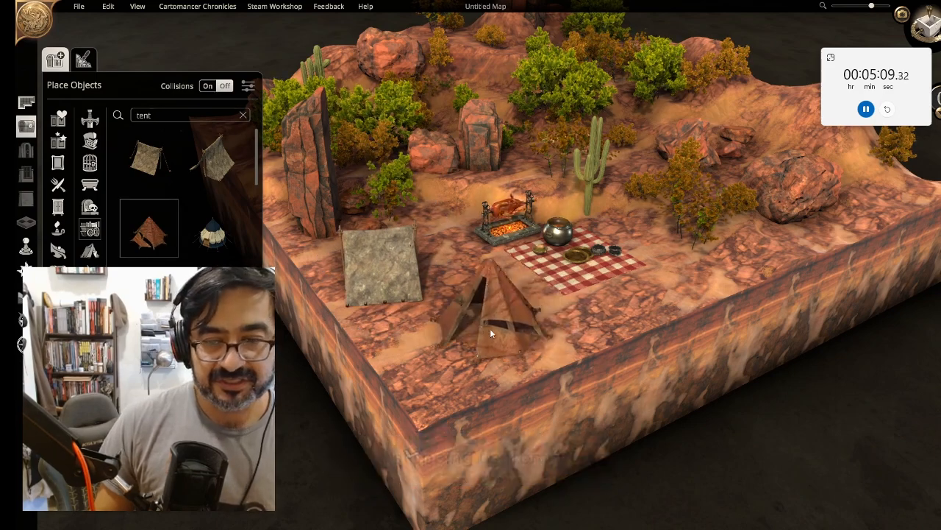
{"action": "left_click", "coordinate": [500, 325]}
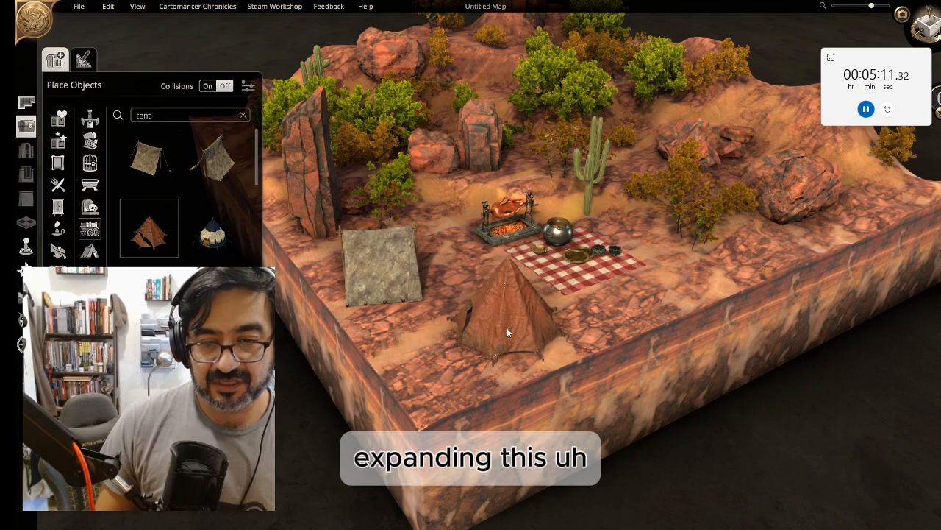
Enlarge the conical tent, nudge it right and rotate it
{"action": "left_click", "coordinate": [508, 329]}
{"action": "left_click_drag", "start_coordinate": [577, 226], "coordinate": [595, 199]}
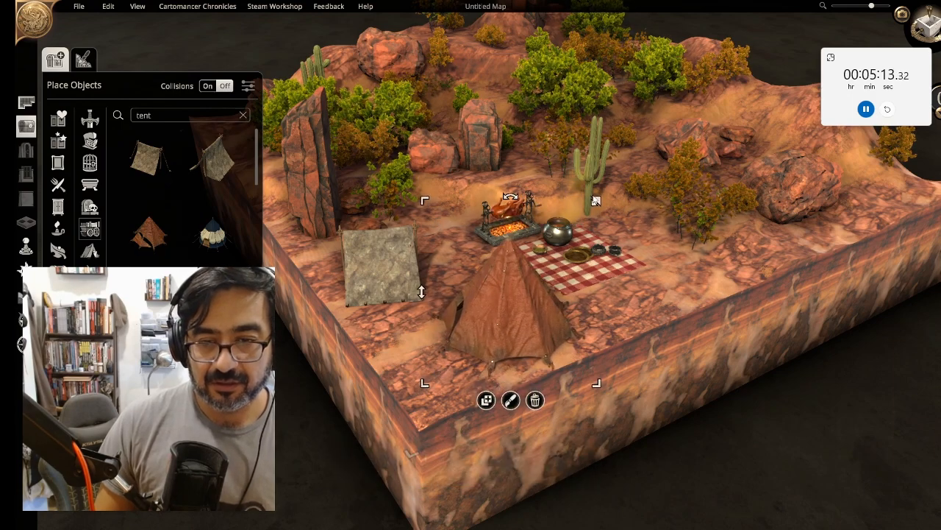
{"action": "left_click_drag", "start_coordinate": [532, 317], "coordinate": [557, 321]}
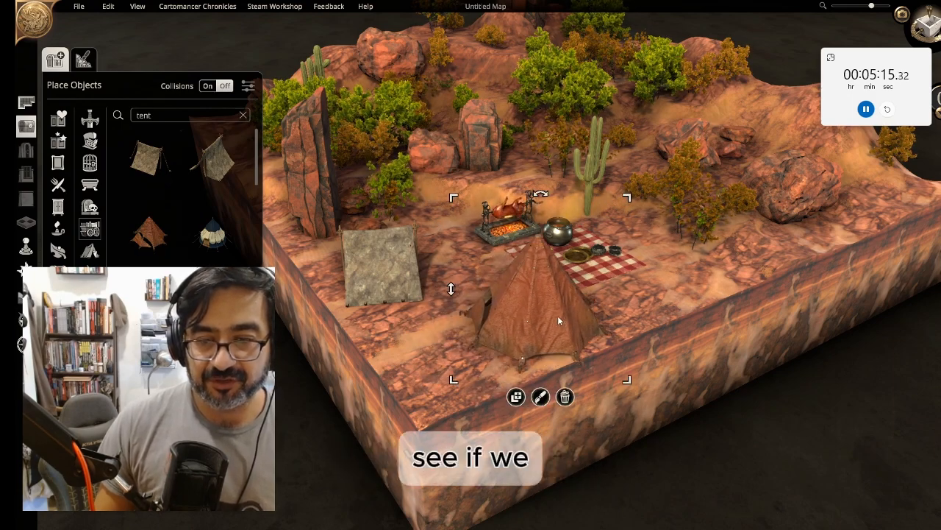
{"action": "key", "text": "r"}
{"action": "key", "text": "r"}
{"action": "key", "text": "r"}
{"action": "key", "text": "r"}
{"action": "key", "text": "r"}
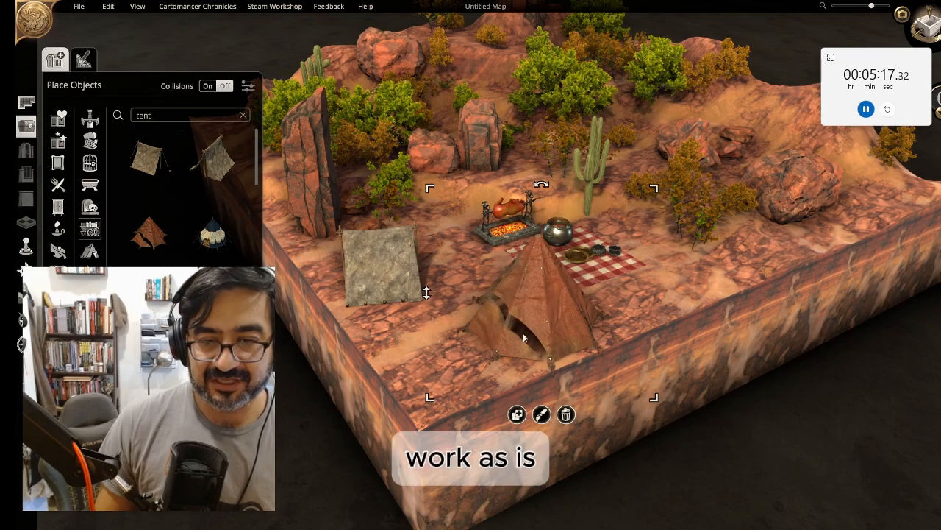
Move the canvas tent slightly toward the campsite and rotate it
{"action": "left_click", "coordinate": [395, 371]}
{"action": "right_click_drag", "start_coordinate": [394, 371], "coordinate": [664, 459]}
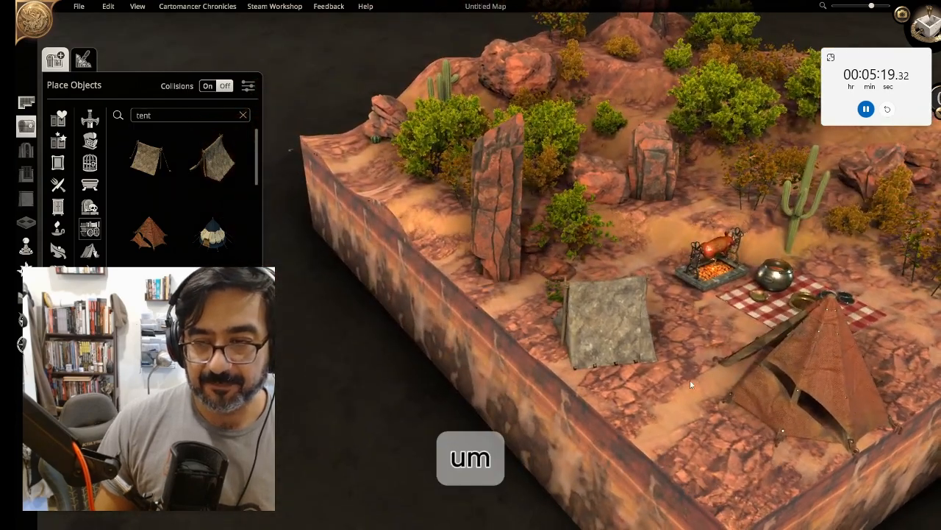
{"action": "right_click_drag", "start_coordinate": [690, 380], "coordinate": [648, 318]}
{"action": "left_click", "coordinate": [647, 316]}
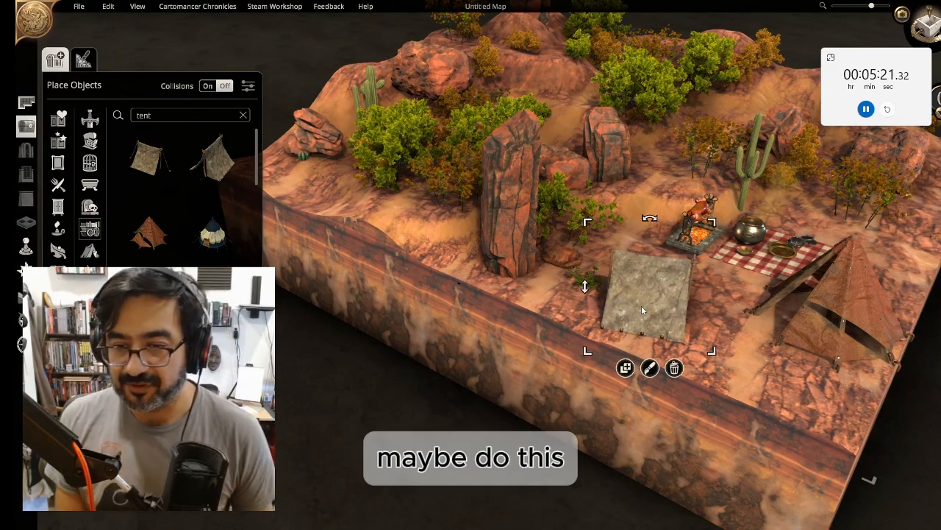
{"action": "left_click_drag", "start_coordinate": [642, 310], "coordinate": [628, 300]}
{"action": "key", "text": "r"}
{"action": "key", "text": "r"}
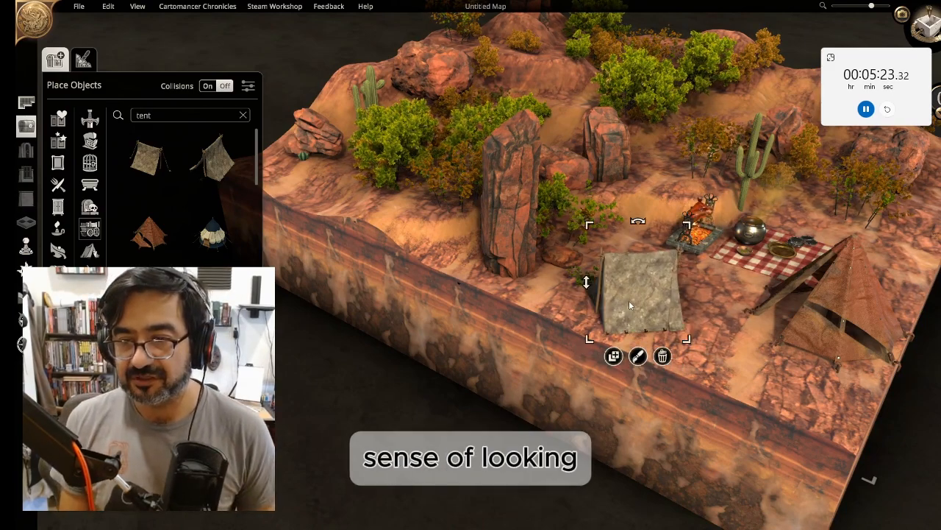
Search the library for bedroll and place a green bedroll beside the canvas tent
{"action": "right_click_drag", "start_coordinate": [722, 362], "coordinate": [472, 373]}
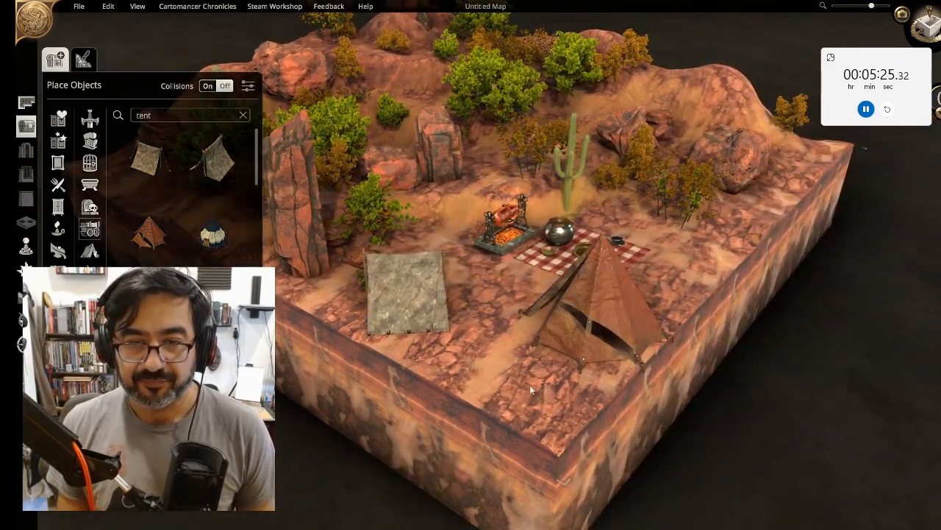
{"action": "left_click", "coordinate": [155, 118]}
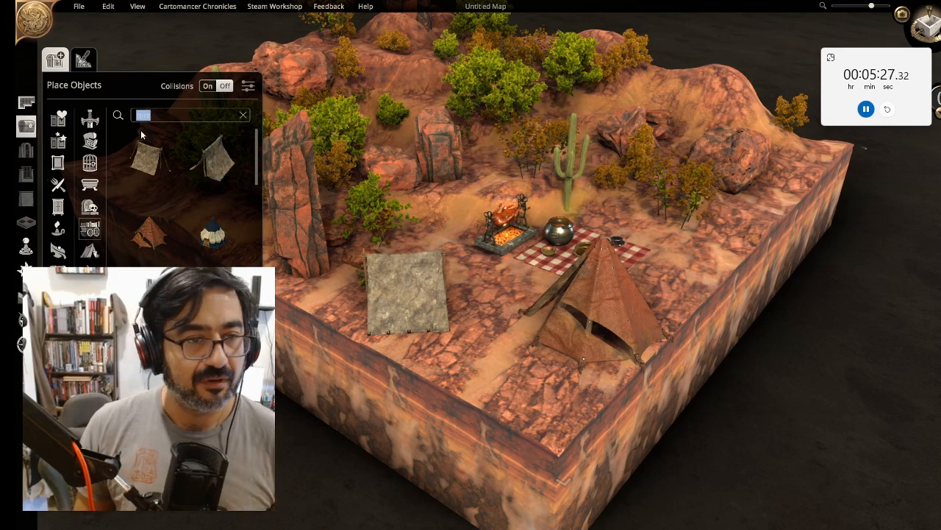
{"action": "type", "text": "bedroll"}
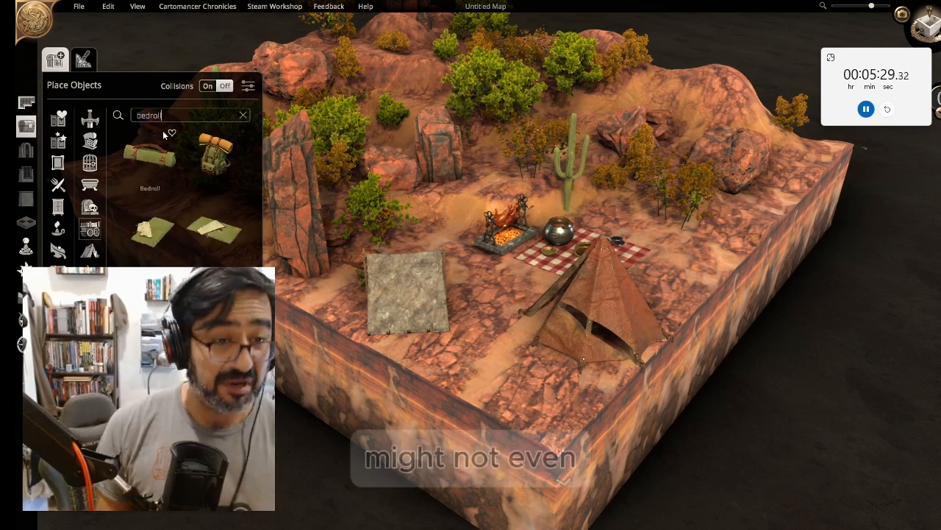
{"action": "left_click", "coordinate": [570, 312]}
{"action": "left_click", "coordinate": [144, 234]}
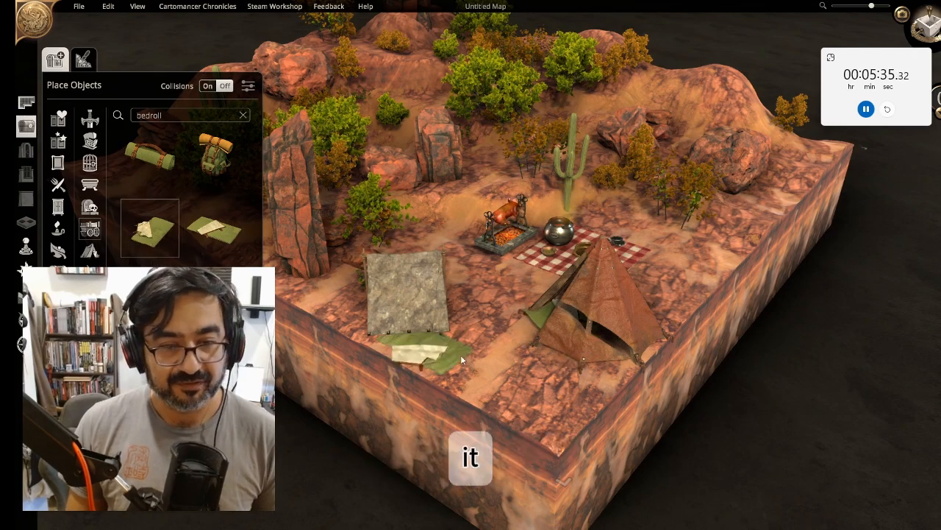
{"action": "left_click", "coordinate": [416, 313]}
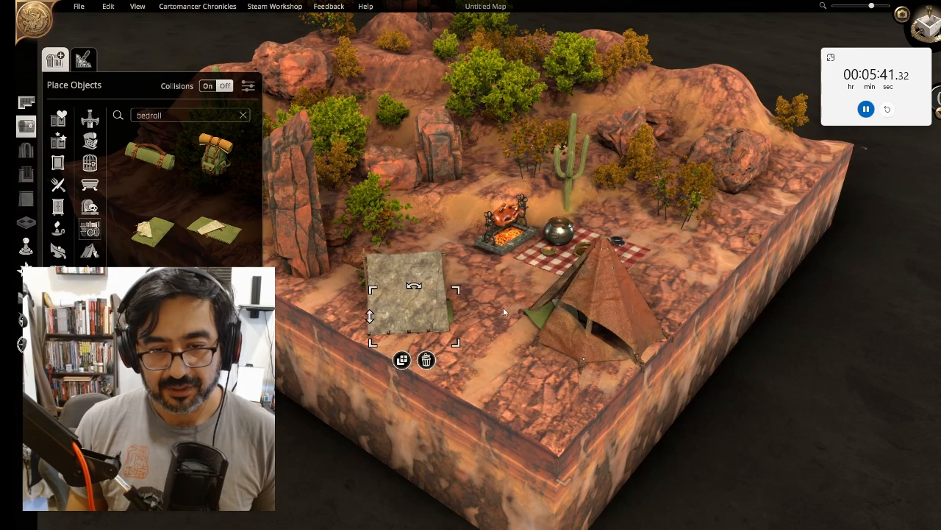
Place a backpack with bedroll beside the conical tent near the picnic blanket
{"action": "middle_click_drag", "start_coordinate": [503, 307], "coordinate": [468, 271]}
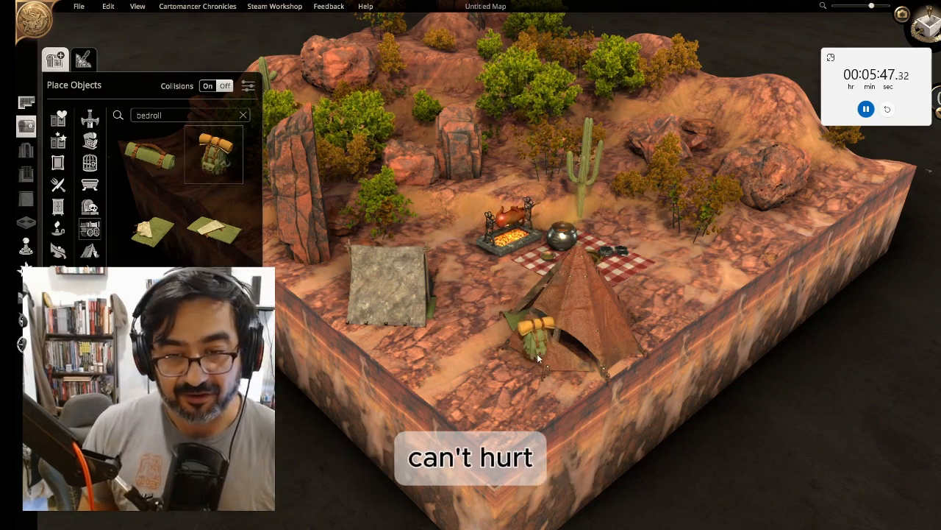
{"action": "middle_click_drag", "start_coordinate": [516, 284], "coordinate": [527, 333]}
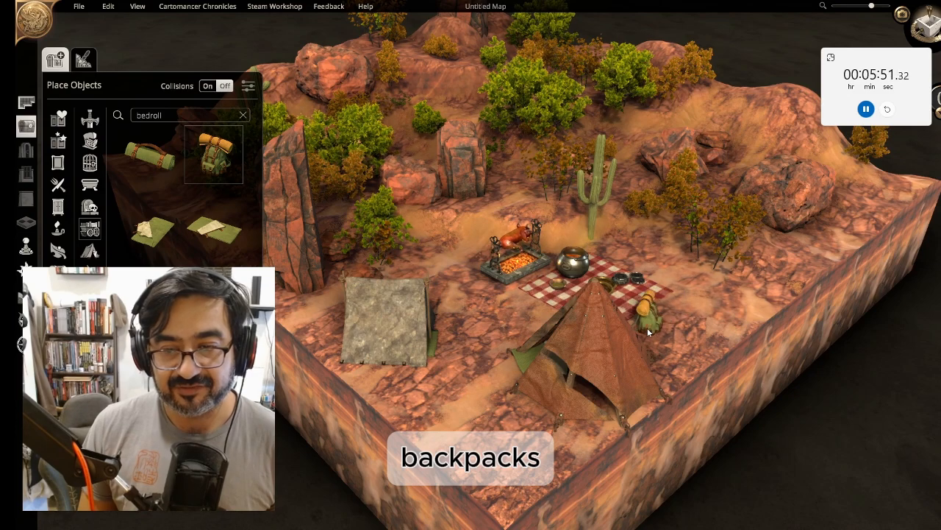
Search for pack, place a small pack beside the canvas tent and shrink it
{"action": "scroll", "coordinate": [532, 323], "scroll_direction": "down", "scroll_amount": 4, "text": "ctrl"}
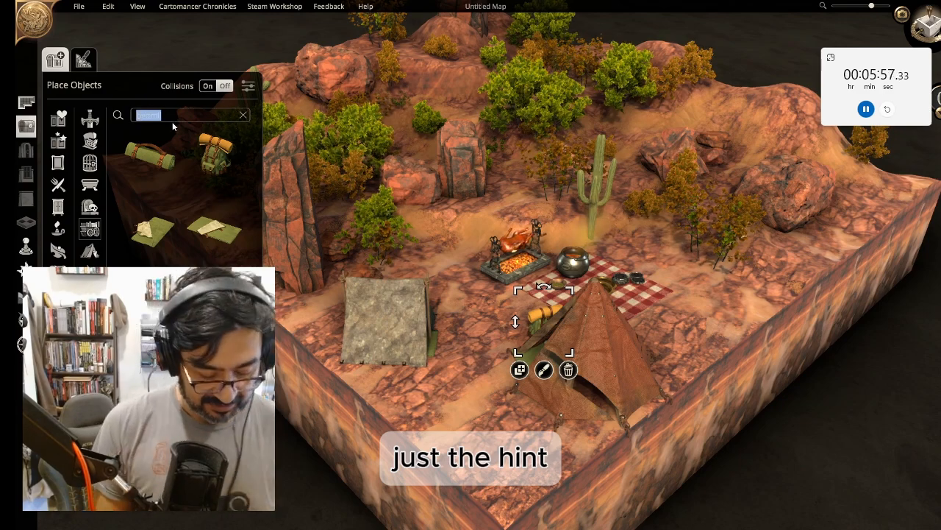
{"action": "type", "text": "pack"}
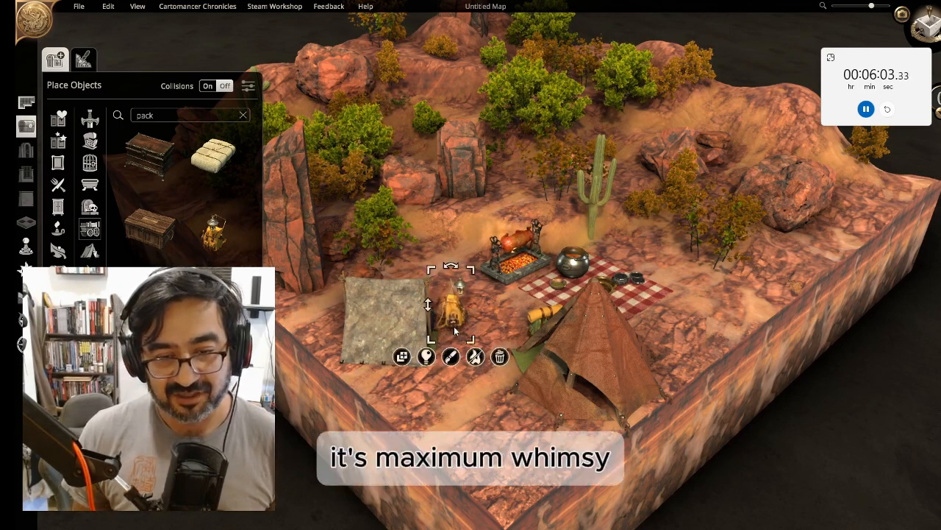
{"action": "left_click_drag", "start_coordinate": [471, 271], "coordinate": [466, 282]}
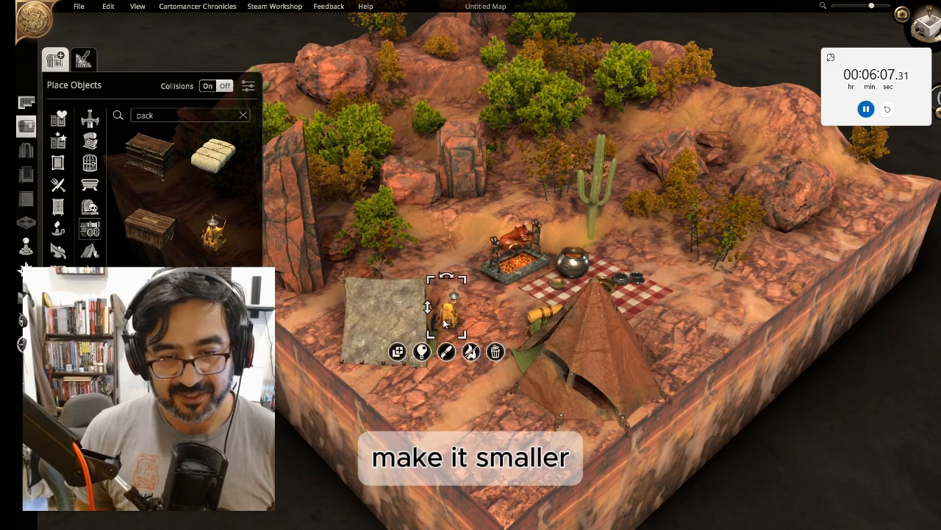
{"action": "left_click", "coordinate": [471, 333]}
{"action": "middle_click_drag", "start_coordinate": [481, 347], "coordinate": [489, 321]}
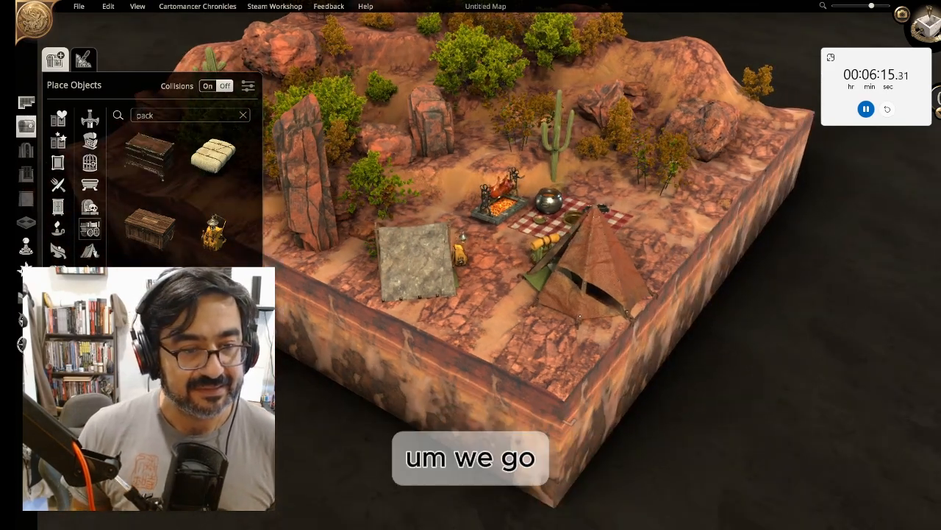
Search the library for dw and place the blue-orbed device on the picnic blanket beside the cauldron
{"action": "left_click", "coordinate": [166, 117]}
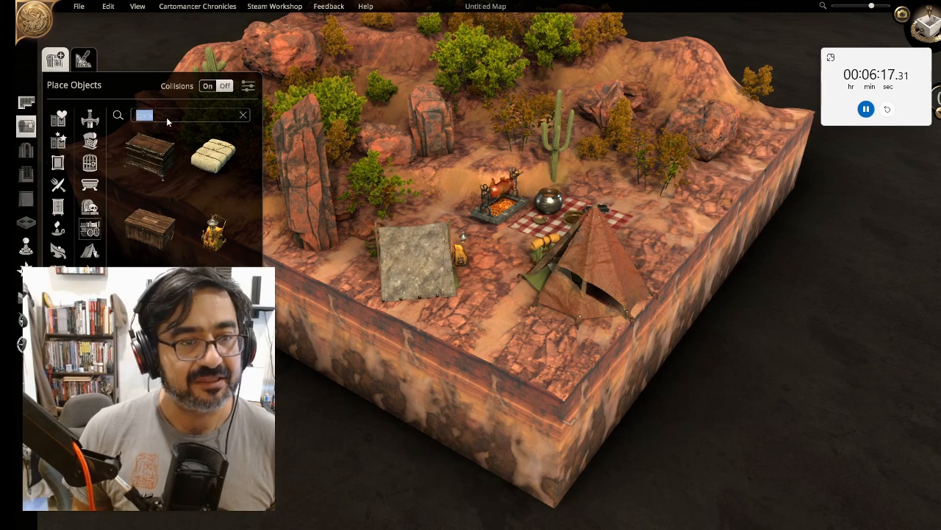
{"action": "type", "text": "dw"}
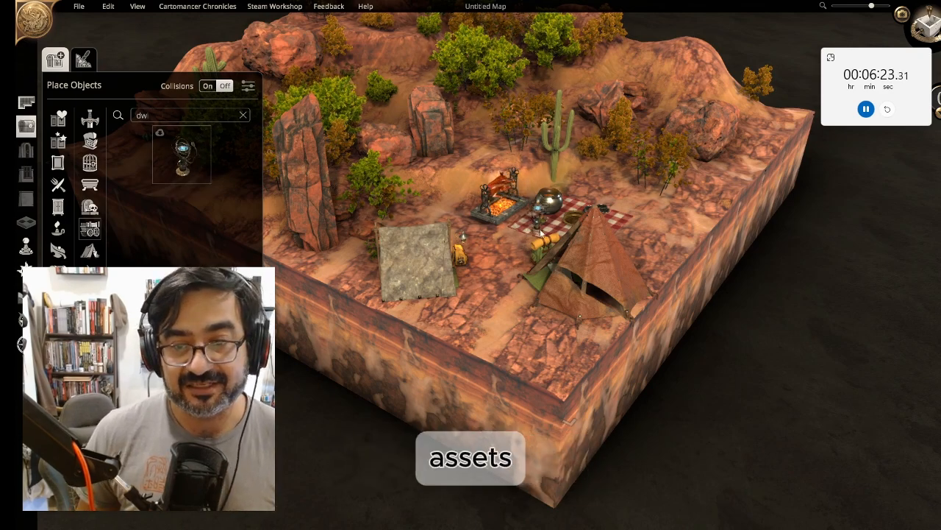
{"action": "right_click_drag", "start_coordinate": [557, 223], "coordinate": [567, 223]}
{"action": "left_click", "coordinate": [192, 164]}
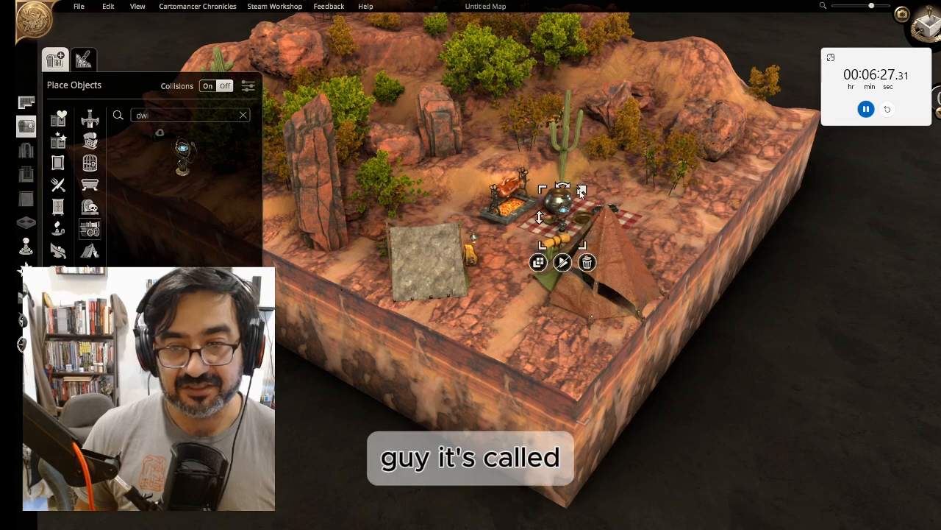
{"action": "left_click_drag", "start_coordinate": [584, 190], "coordinate": [588, 182]}
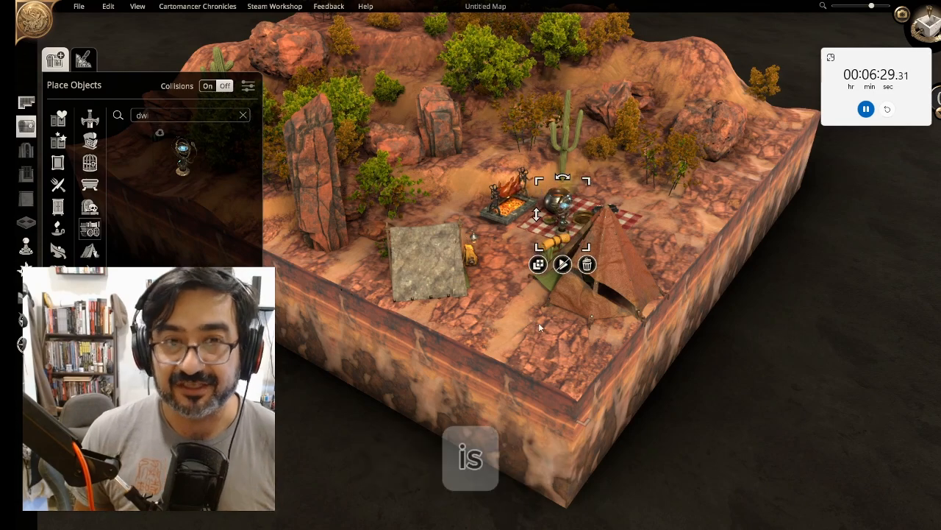
{"action": "middle_click_drag", "start_coordinate": [538, 322], "coordinate": [538, 290]}
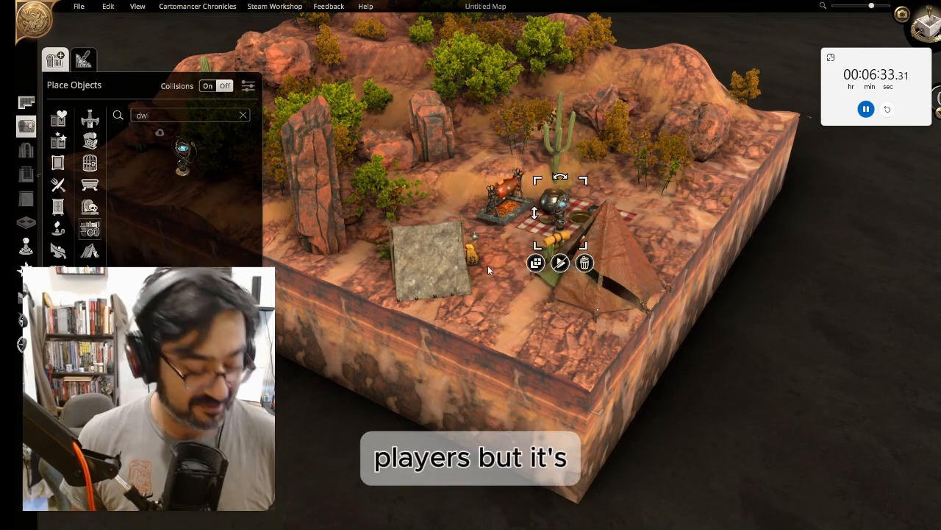
{"action": "left_click", "coordinate": [520, 292]}
{"action": "middle_click_drag", "start_coordinate": [583, 328], "coordinate": [557, 246]}
{"action": "middle_click_drag", "start_coordinate": [499, 240], "coordinate": [446, 265]}
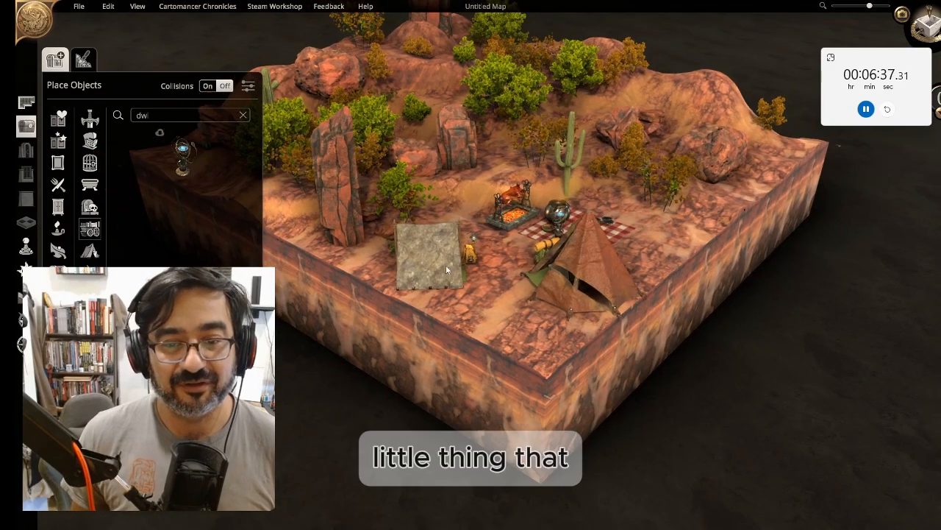
{"action": "middle_click_drag", "start_coordinate": [489, 291], "coordinate": [435, 291]}
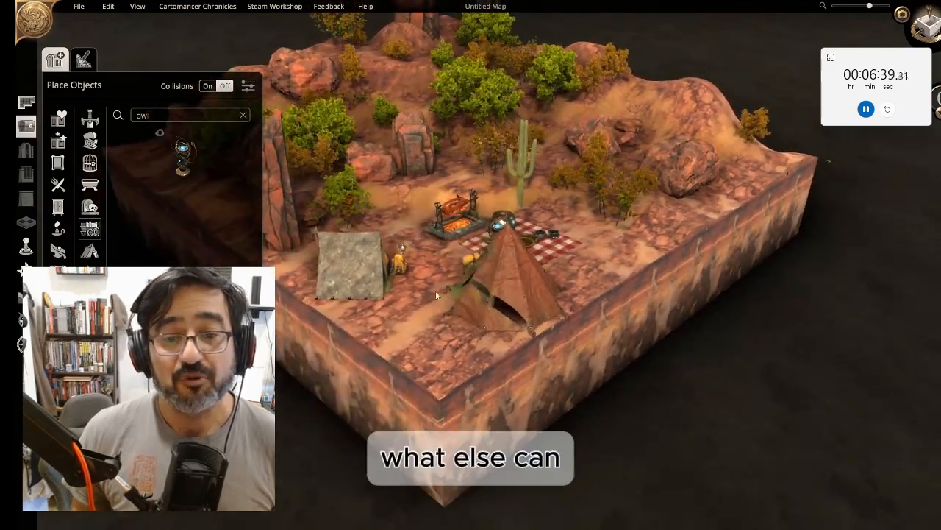
Search the library for cat and place a gray cat beside the yellow backpack near the canvas tent
{"action": "left_click", "coordinate": [153, 116]}
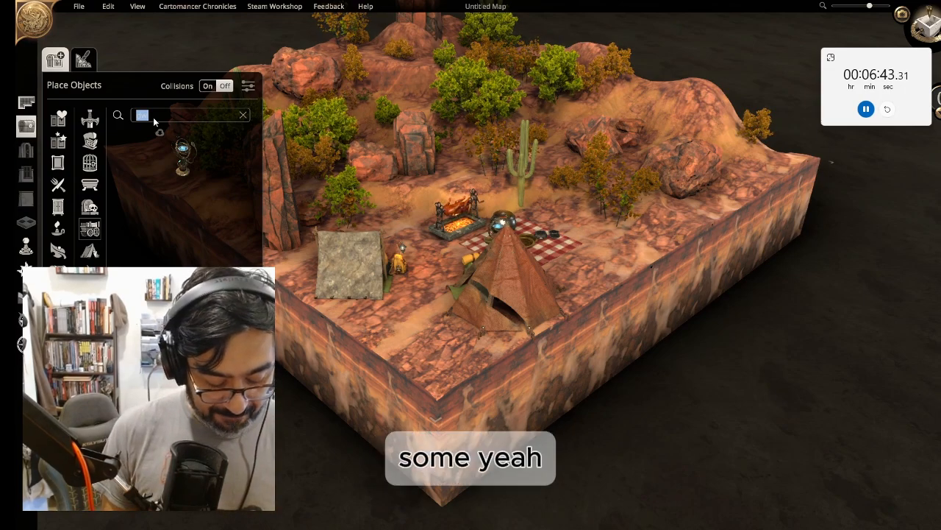
{"action": "type", "text": "c"}
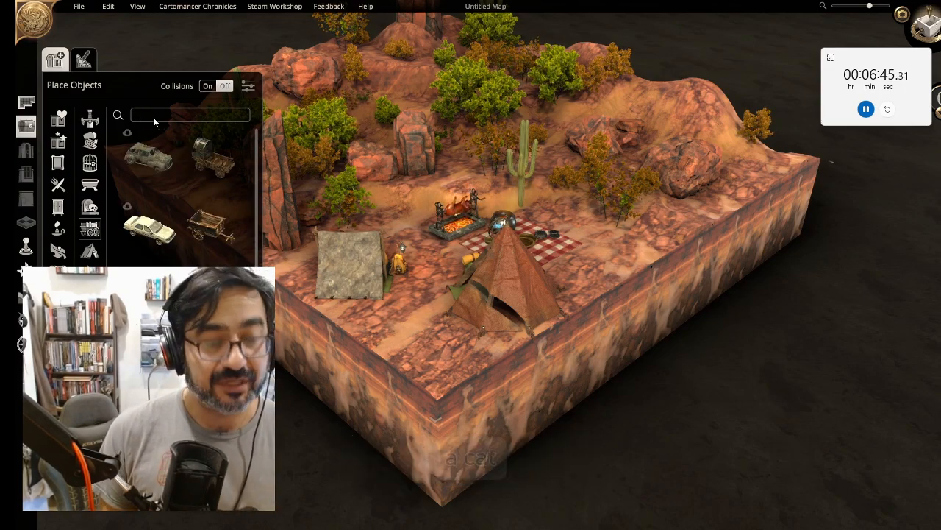
{"action": "type", "text": "at"}
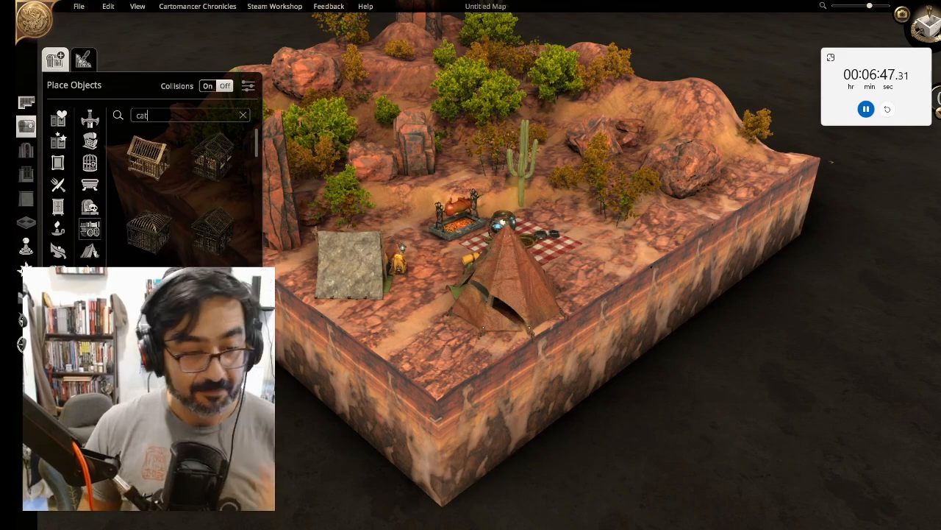
{"action": "left_click", "coordinate": [401, 287]}
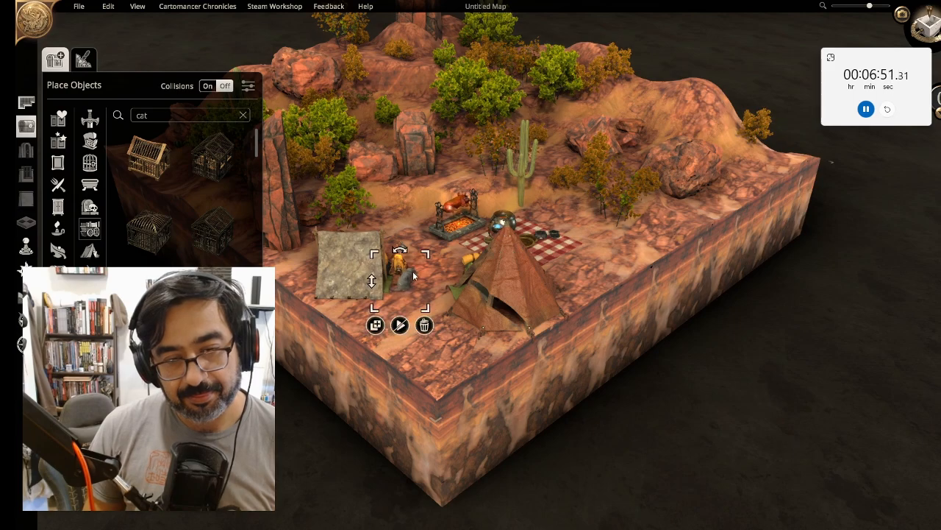
{"action": "left_click_drag", "start_coordinate": [417, 266], "coordinate": [398, 290]}
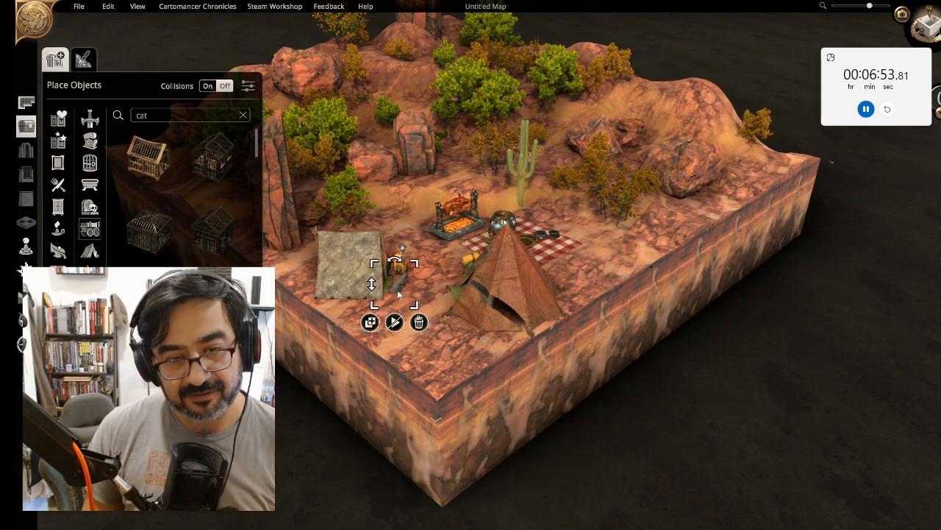
{"action": "left_click", "coordinate": [439, 251]}
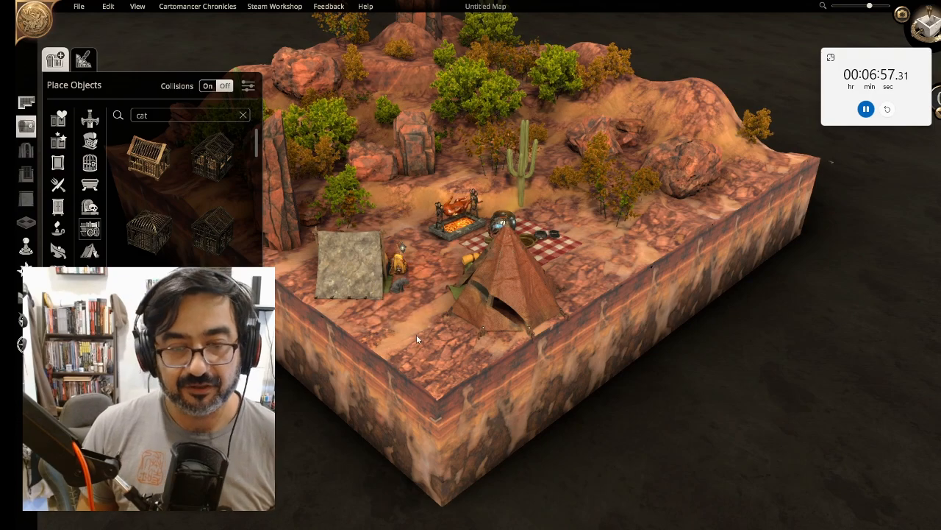
{"action": "middle_click_drag", "start_coordinate": [417, 334], "coordinate": [431, 307]}
Search for owl and place an owl on top of the rock pillar behind the campsite
{"action": "double_click", "coordinate": [154, 117]}
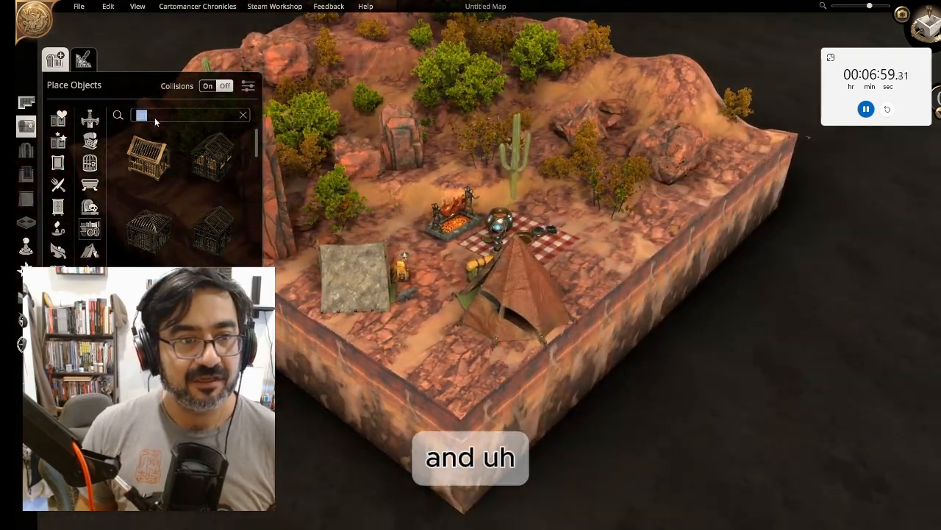
{"action": "type", "text": "owl"}
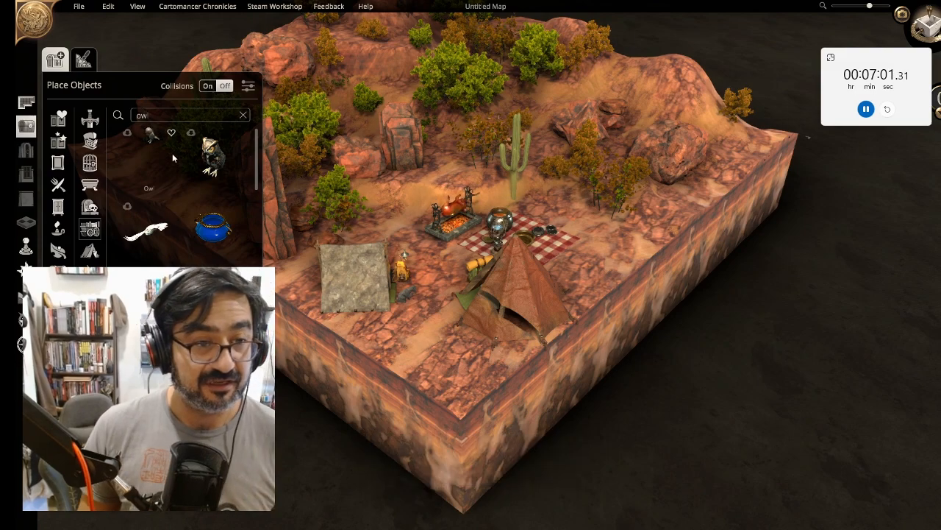
{"action": "left_click", "coordinate": [152, 137]}
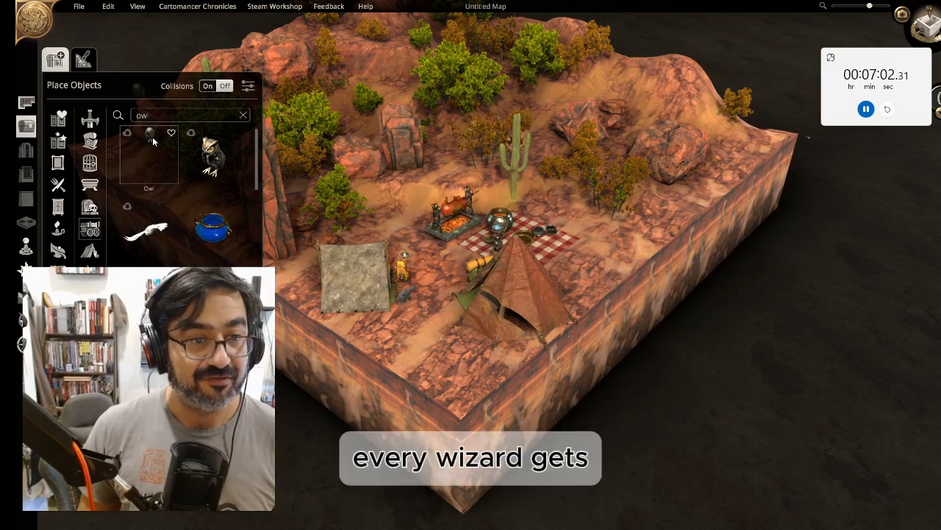
{"action": "left_click", "coordinate": [403, 155]}
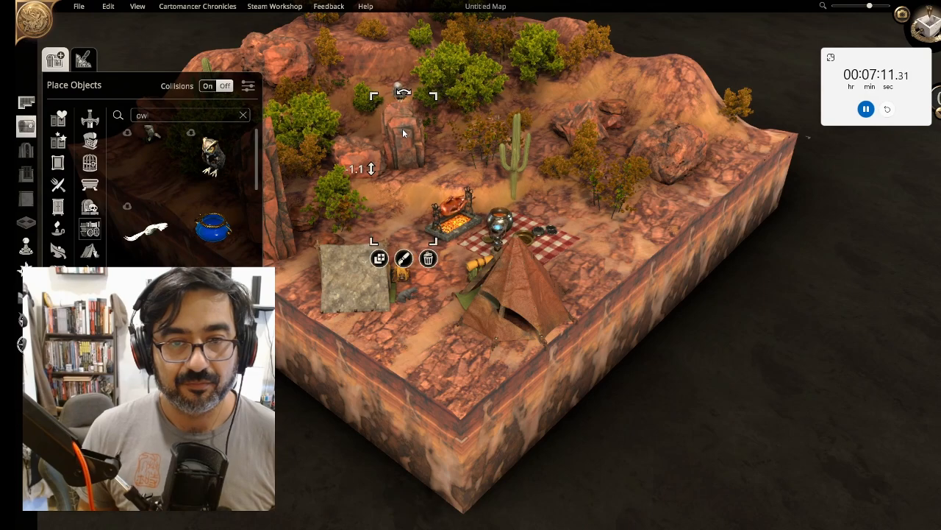
{"action": "left_click_drag", "start_coordinate": [403, 128], "coordinate": [402, 123]}
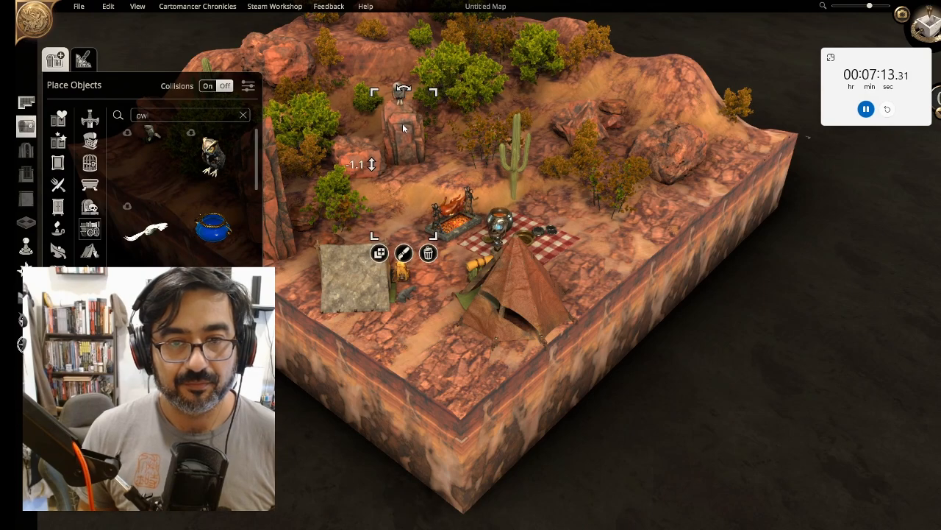
{"action": "left_click", "coordinate": [398, 184]}
{"action": "middle_click_drag", "start_coordinate": [486, 184], "coordinate": [499, 144]}
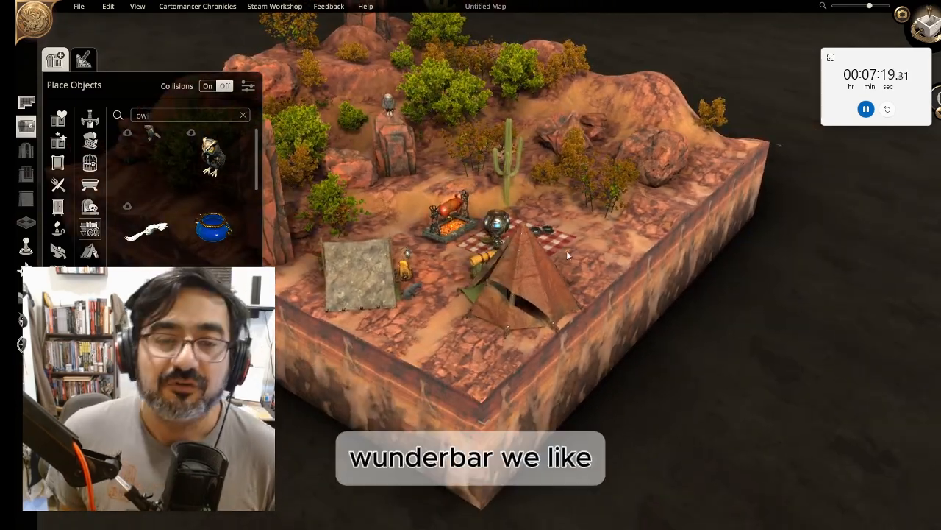
Zoom in on the campsite and preview it through the camera view
{"action": "scroll", "coordinate": [525, 233], "scroll_direction": "up", "scroll_amount": 4}
{"action": "scroll", "coordinate": [521, 227], "scroll_direction": "down", "scroll_amount": 1}
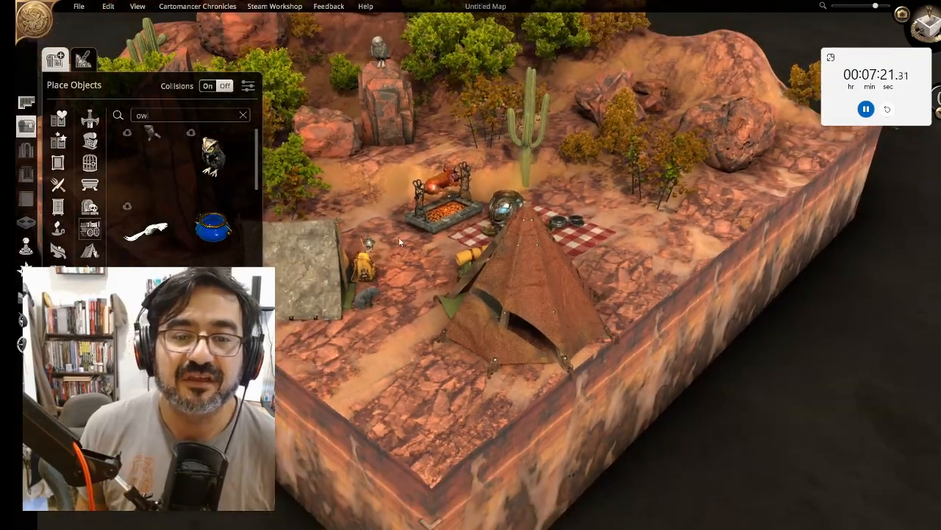
{"action": "scroll", "coordinate": [412, 237], "scroll_direction": "up", "scroll_amount": 3}
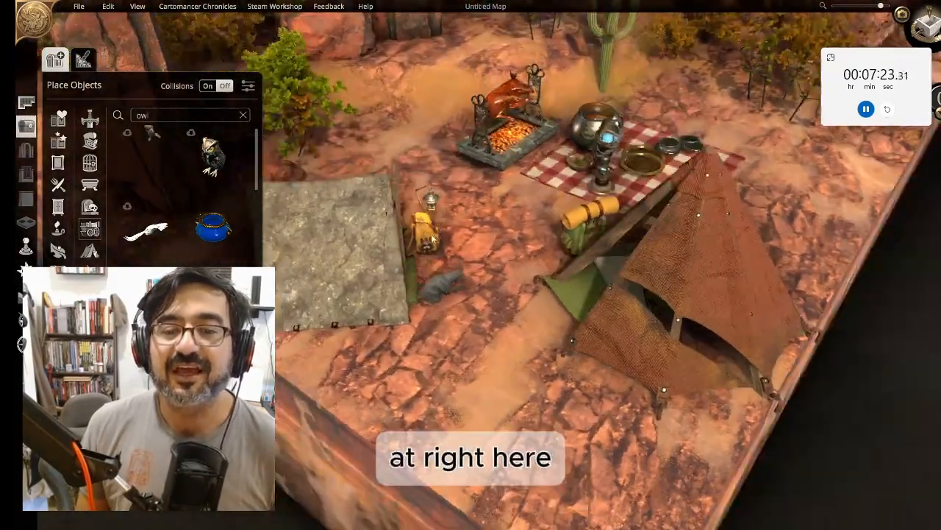
{"action": "middle_click_drag", "start_coordinate": [432, 237], "coordinate": [401, 272]}
{"action": "right_click_drag", "start_coordinate": [401, 272], "coordinate": [462, 337]}
{"action": "middle_click_drag", "start_coordinate": [462, 336], "coordinate": [450, 331]}
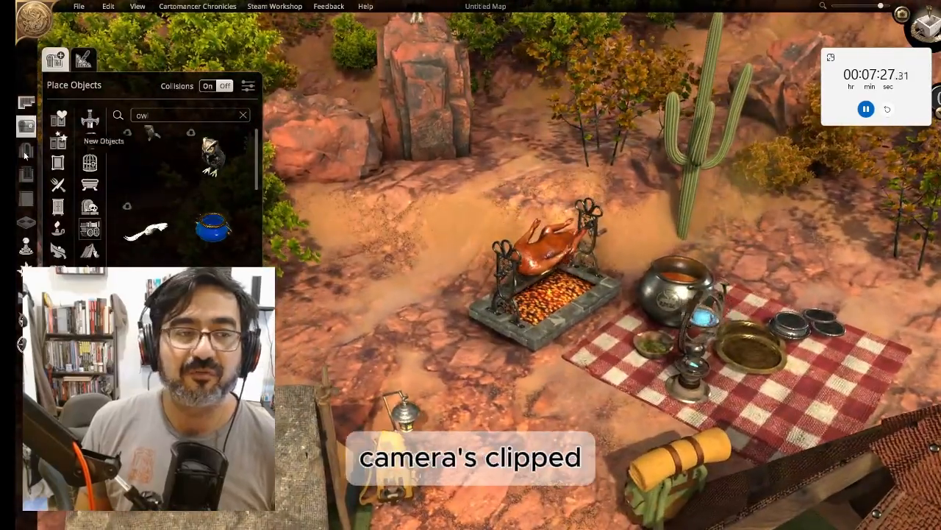
{"action": "left_click", "coordinate": [26, 127]}
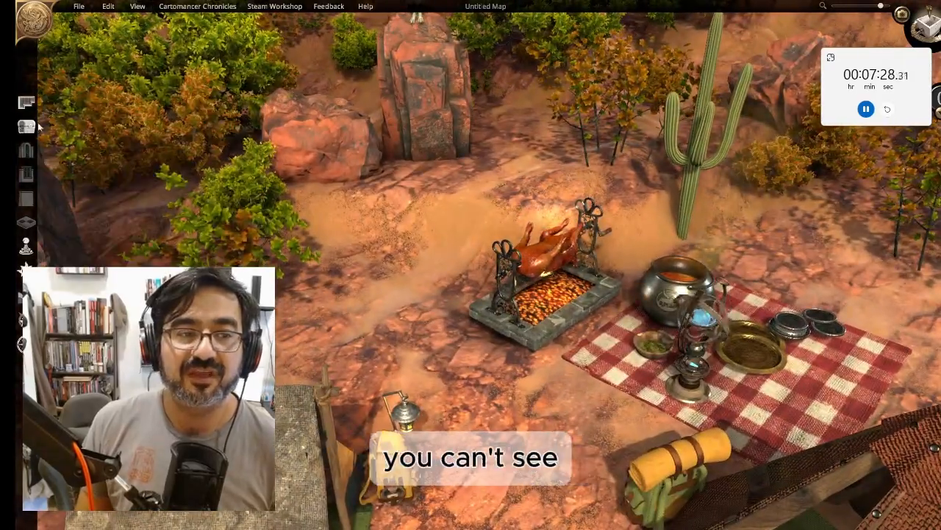
{"action": "left_click", "coordinate": [900, 14]}
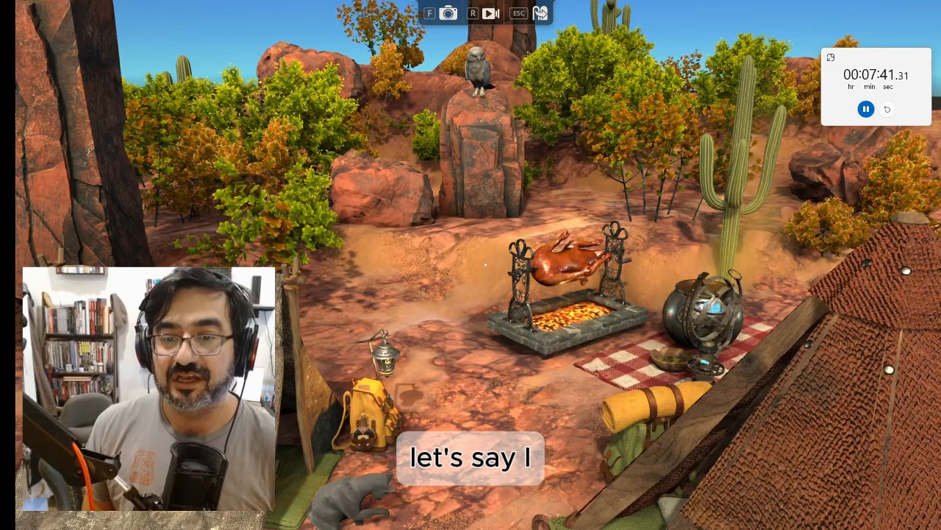
{"action": "key", "text": "Escape"}
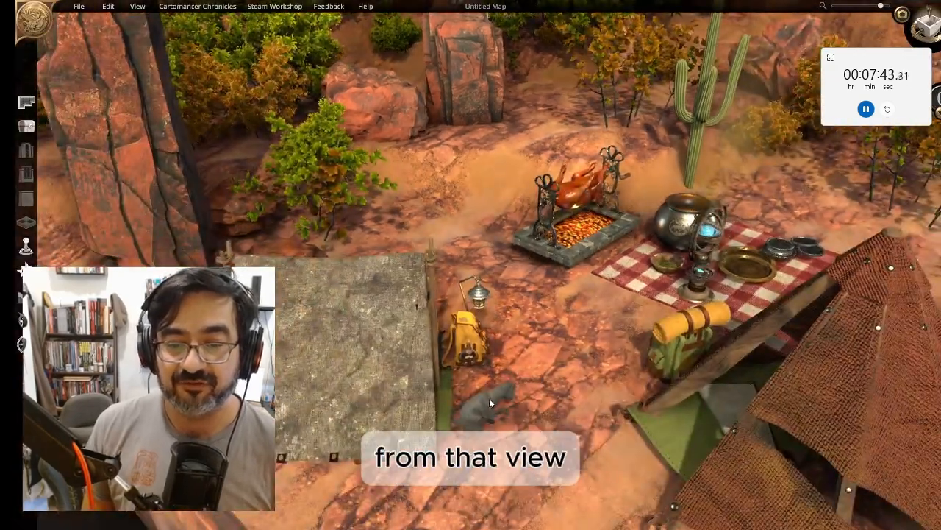
Move the cat behind the lantern next to the yellow backpack
{"action": "left_click", "coordinate": [474, 290]}
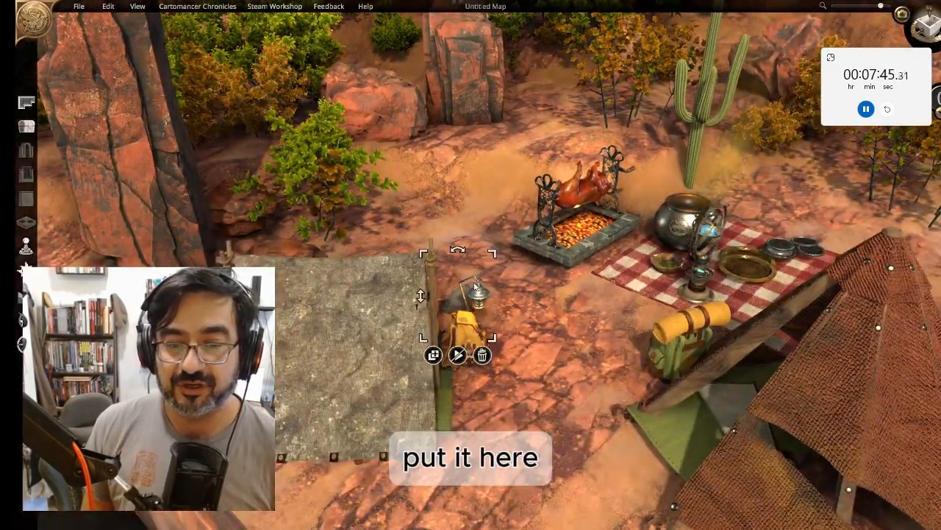
{"action": "left_click_drag", "start_coordinate": [476, 286], "coordinate": [492, 273]}
{"action": "left_click", "coordinate": [575, 349]}
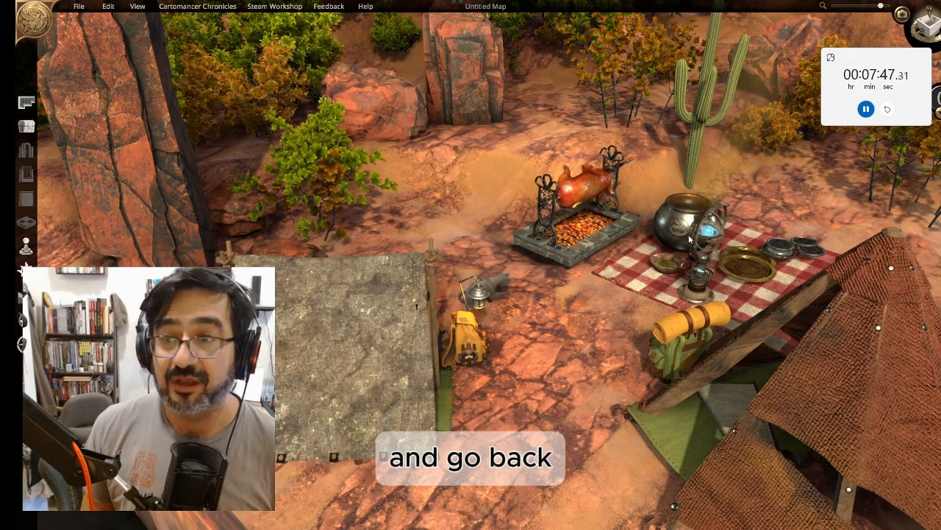
Walk through the campsite in the camera view to inspect the scene
{"action": "left_click", "coordinate": [902, 13]}
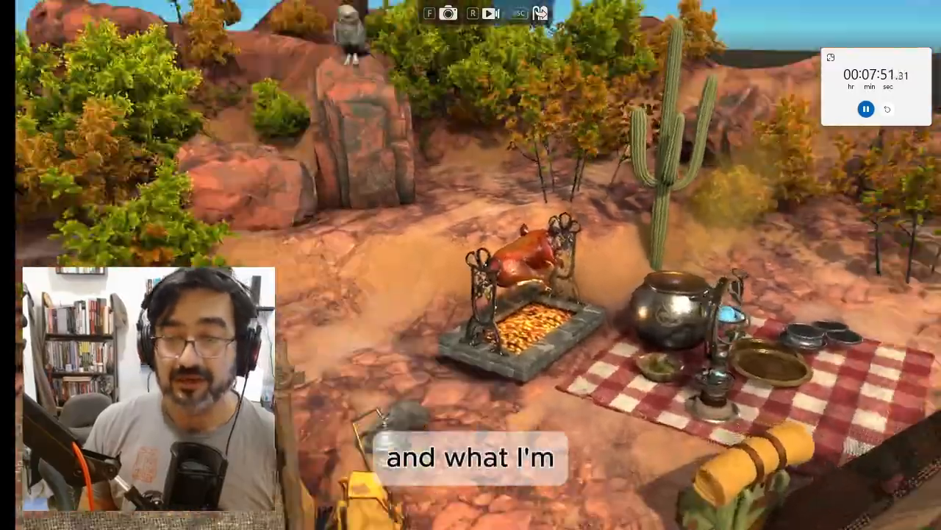
{"action": "key", "text": "s"}
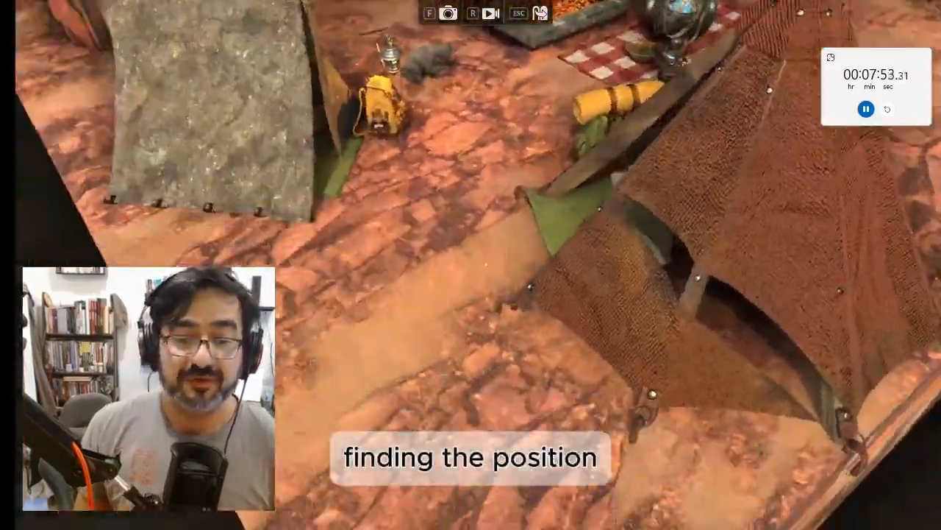
{"action": "key", "text": "w"}
{"action": "key", "text": "s"}
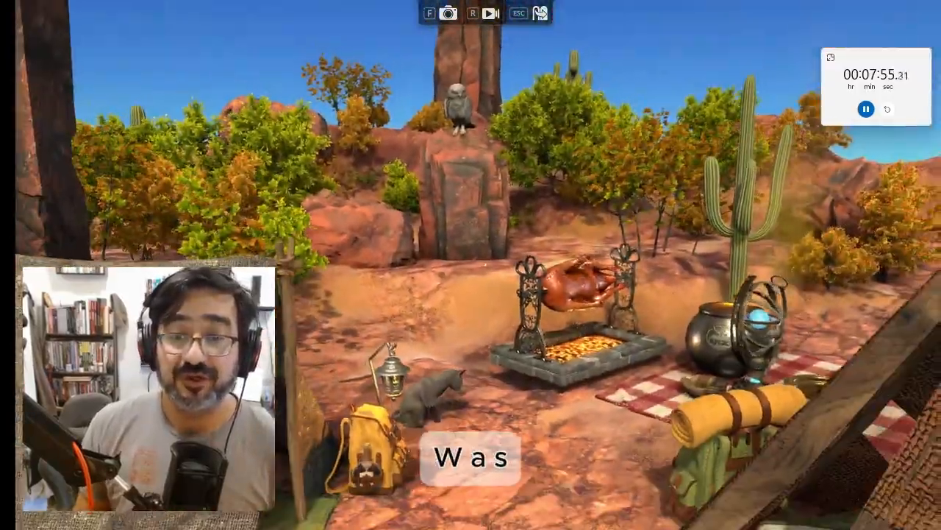
{"action": "key", "text": "d"}
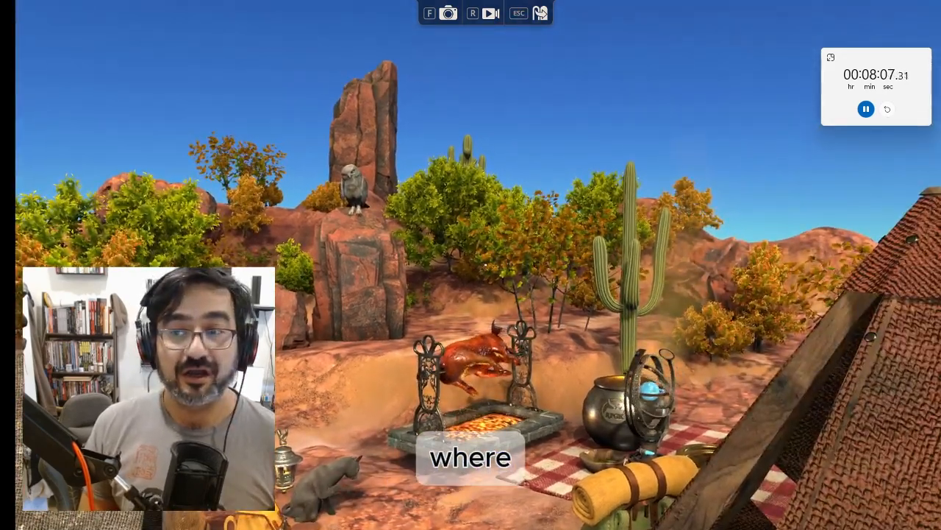
{"action": "key", "text": "Escape"}
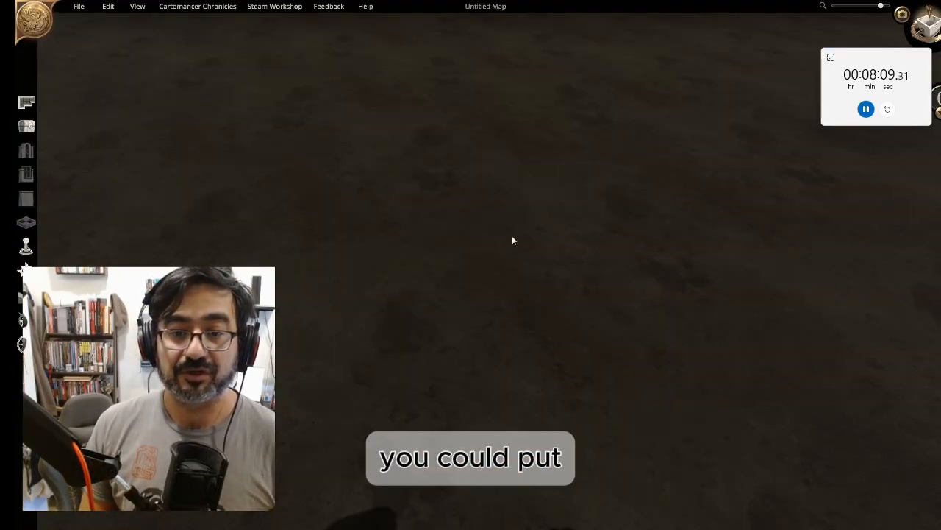
Orbit and zoom around the whole map to review it, and reopen the object library
{"action": "right_click_drag", "start_coordinate": [822, 223], "coordinate": [916, 101]}
{"action": "scroll", "coordinate": [816, 205], "scroll_direction": "down", "scroll_amount": 6}
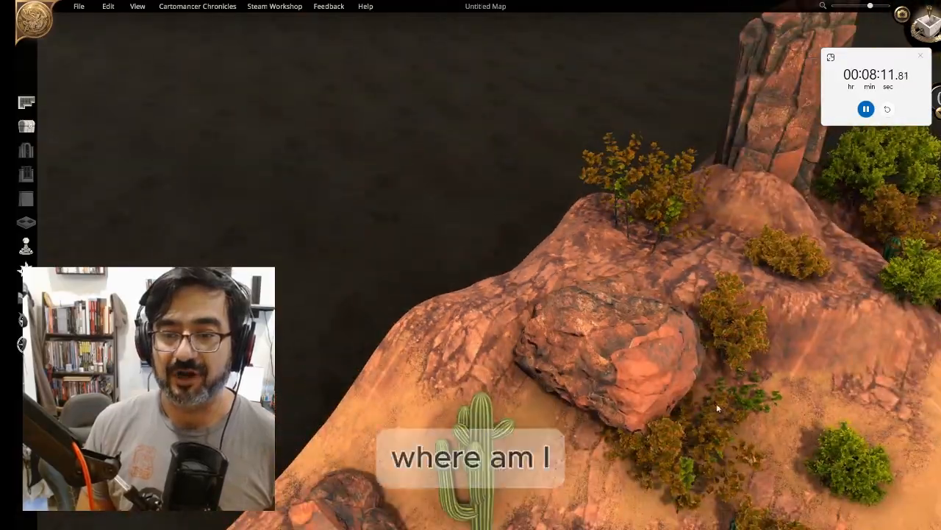
{"action": "right_click_drag", "start_coordinate": [717, 407], "coordinate": [379, 277]}
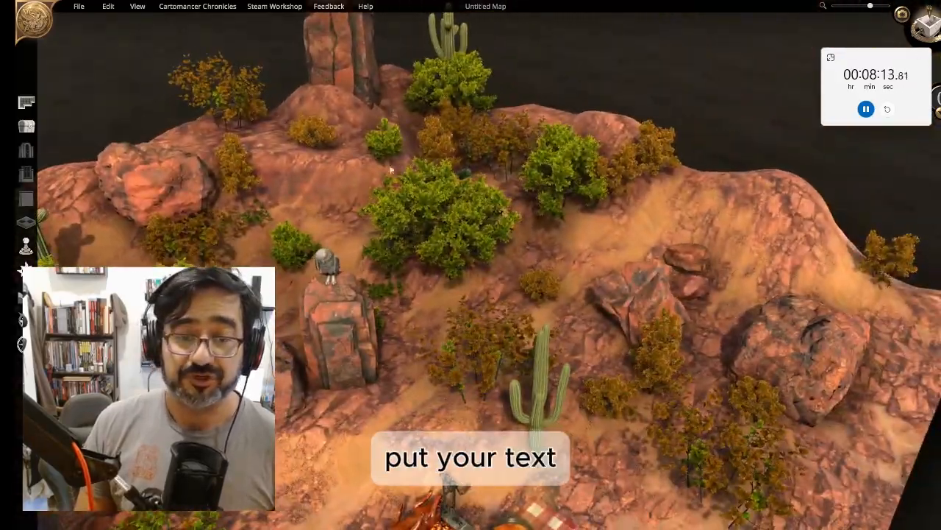
{"action": "middle_click_drag", "start_coordinate": [391, 170], "coordinate": [384, 299]}
{"action": "right_click_drag", "start_coordinate": [384, 299], "coordinate": [450, 151]}
{"action": "scroll", "coordinate": [361, 218], "scroll_direction": "down", "scroll_amount": 3}
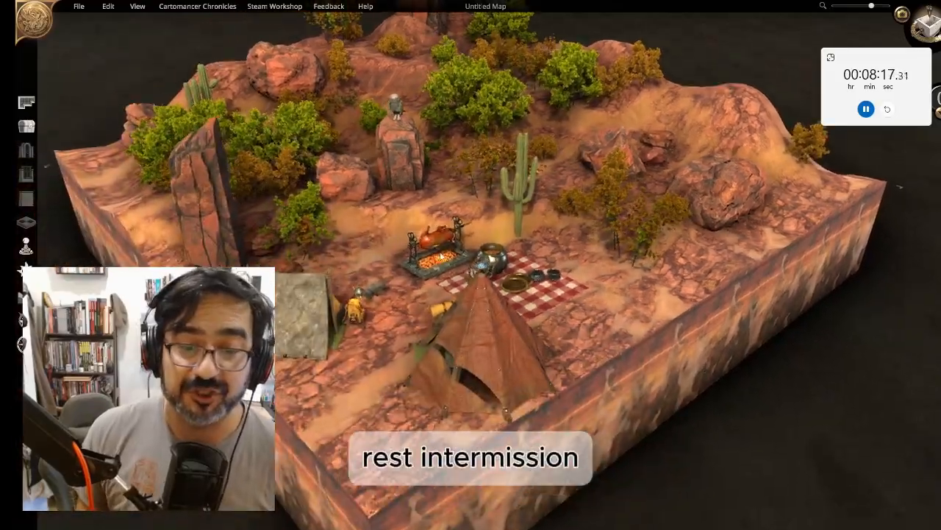
{"action": "scroll", "coordinate": [397, 264], "scroll_direction": "up", "scroll_amount": 5}
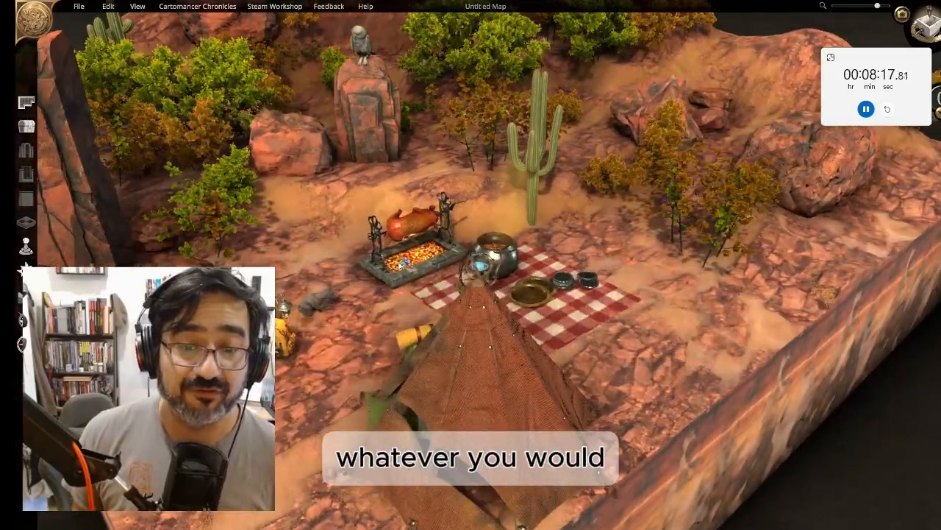
{"action": "right_click_drag", "start_coordinate": [398, 264], "coordinate": [479, 314]}
{"action": "middle_click_drag", "start_coordinate": [479, 314], "coordinate": [497, 193]}
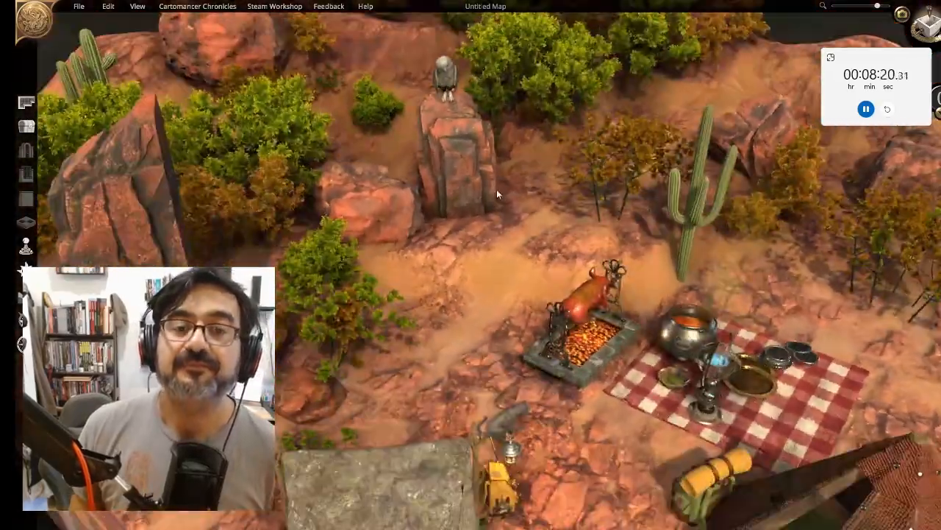
{"action": "scroll", "coordinate": [498, 193], "scroll_direction": "down", "scroll_amount": 3}
{"action": "right_click_drag", "start_coordinate": [497, 193], "coordinate": [390, 258]}
{"action": "scroll", "coordinate": [390, 258], "scroll_direction": "up", "scroll_amount": 3}
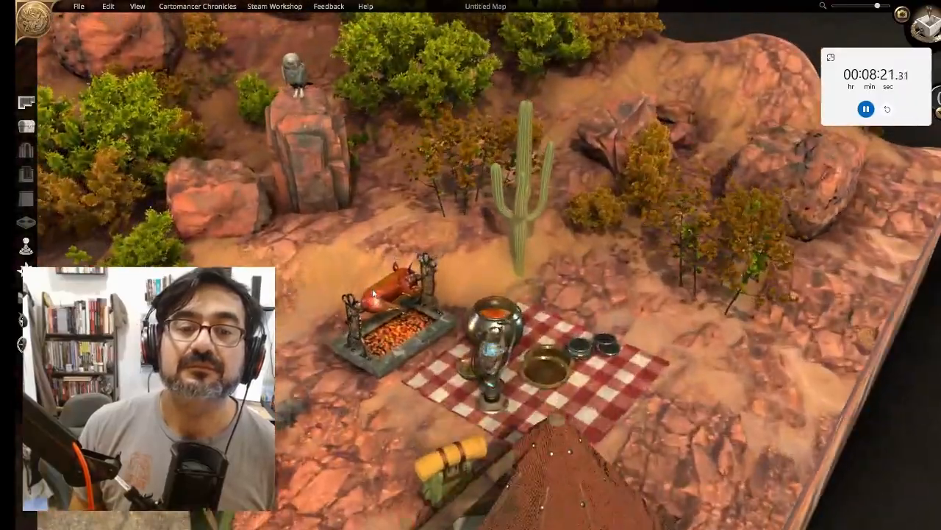
{"action": "middle_click_drag", "start_coordinate": [389, 257], "coordinate": [441, 178]}
{"action": "scroll", "coordinate": [441, 178], "scroll_direction": "down", "scroll_amount": 3}
{"action": "scroll", "coordinate": [442, 178], "scroll_direction": "up", "scroll_amount": 3}
{"action": "right_click_drag", "start_coordinate": [441, 178], "coordinate": [374, 208]}
{"action": "right_click_drag", "start_coordinate": [373, 294], "coordinate": [369, 204]}
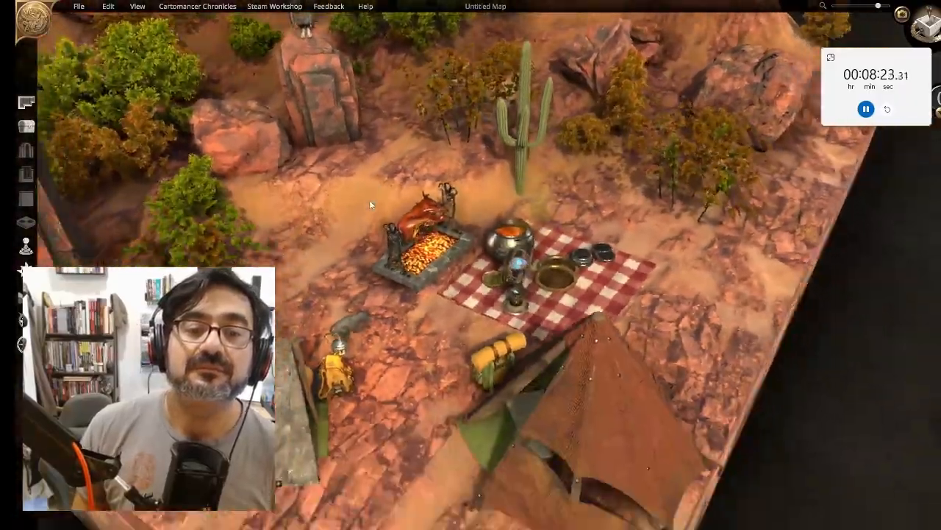
{"action": "right_click_drag", "start_coordinate": [389, 345], "coordinate": [389, 278]}
{"action": "right_click_drag", "start_coordinate": [384, 177], "coordinate": [379, 237]}
{"action": "middle_click_drag", "start_coordinate": [380, 238], "coordinate": [440, 247]}
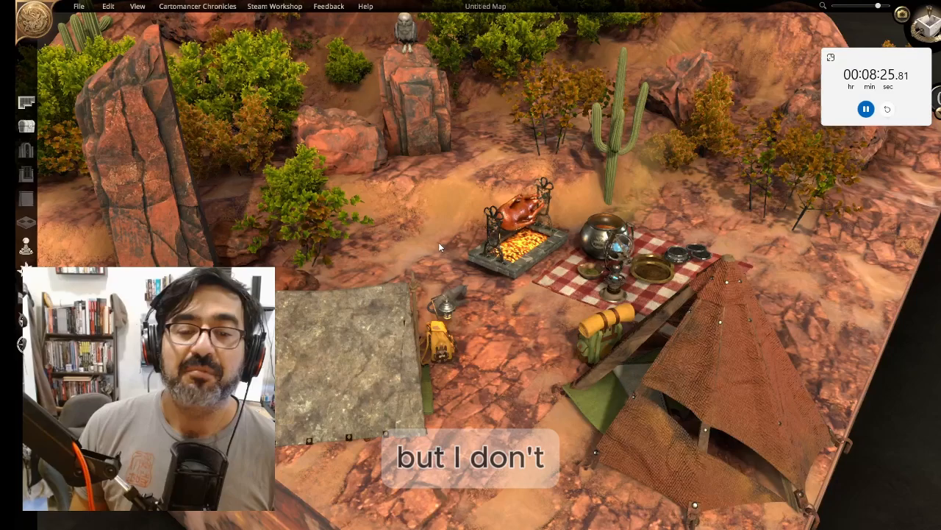
{"action": "scroll", "coordinate": [453, 216], "scroll_direction": "down", "scroll_amount": 6}
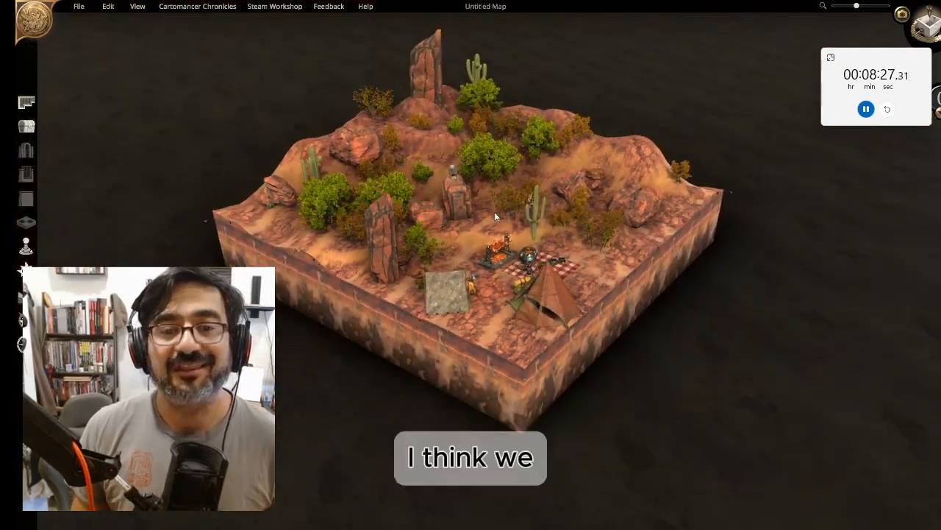
{"action": "scroll", "coordinate": [497, 218], "scroll_direction": "down", "scroll_amount": 2}
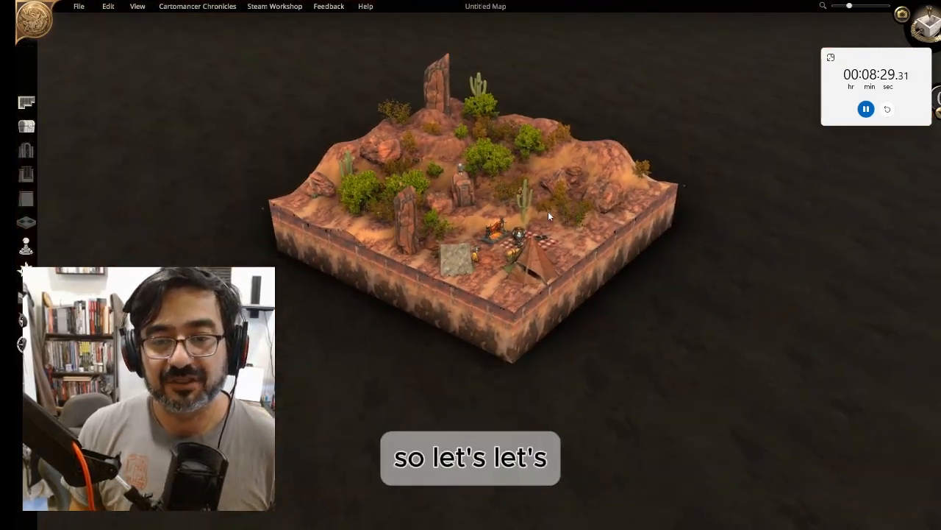
{"action": "right_click_drag", "start_coordinate": [607, 215], "coordinate": [513, 409]}
{"action": "middle_click_drag", "start_coordinate": [360, 282], "coordinate": [348, 423]}
{"action": "right_click_drag", "start_coordinate": [348, 422], "coordinate": [413, 348]}
{"action": "scroll", "coordinate": [413, 348], "scroll_direction": "up", "scroll_amount": 5}
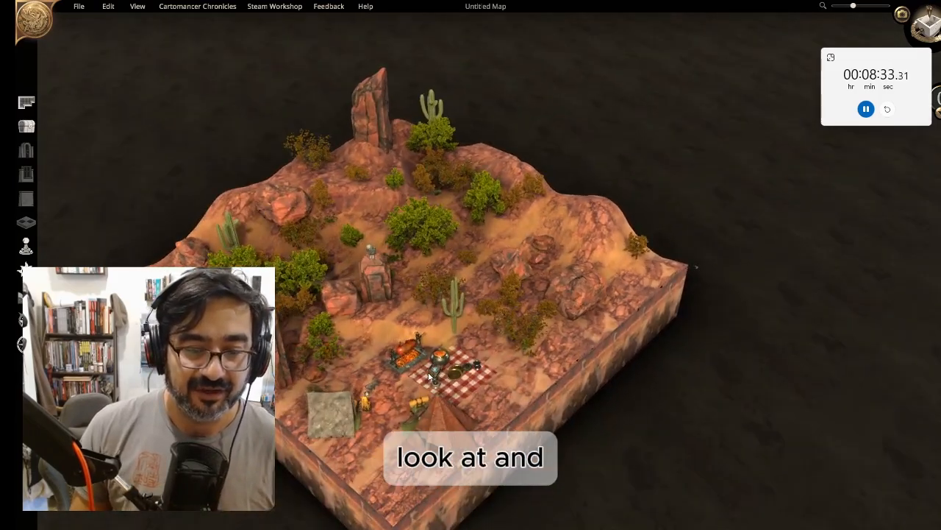
{"action": "scroll", "coordinate": [411, 351], "scroll_direction": "down", "scroll_amount": 3}
{"action": "scroll", "coordinate": [404, 350], "scroll_direction": "down", "scroll_amount": 5}
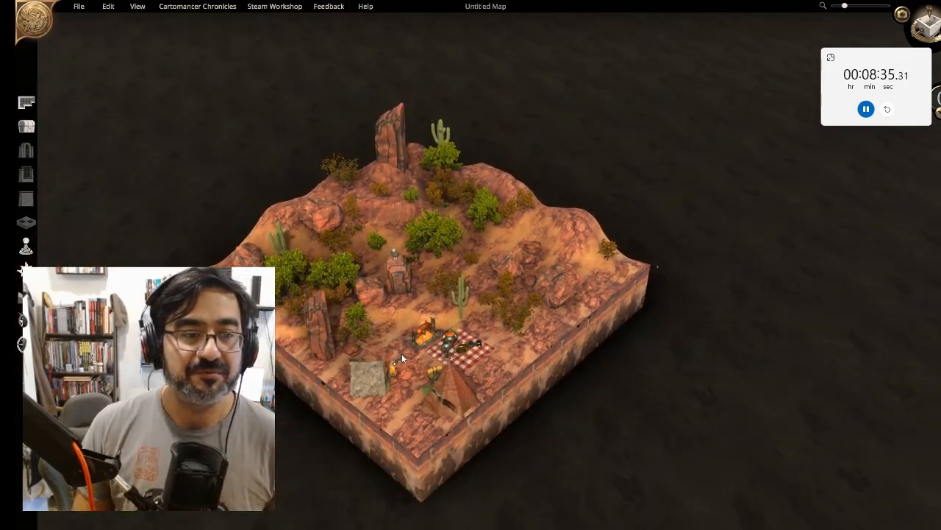
{"action": "left_click", "coordinate": [26, 125]}
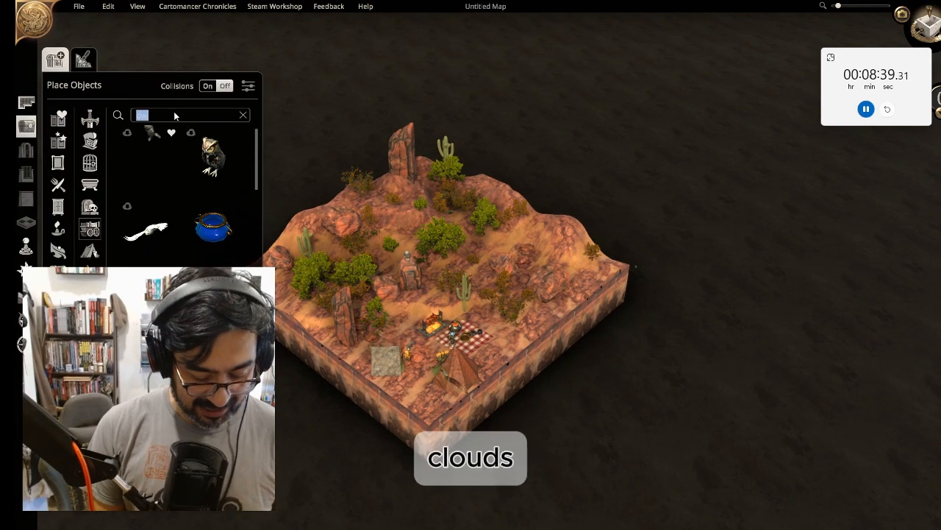
Search the library for clouds, place a cloud over the map, enlarge it and raise its height to 7.1
{"action": "type", "text": "clouds"}
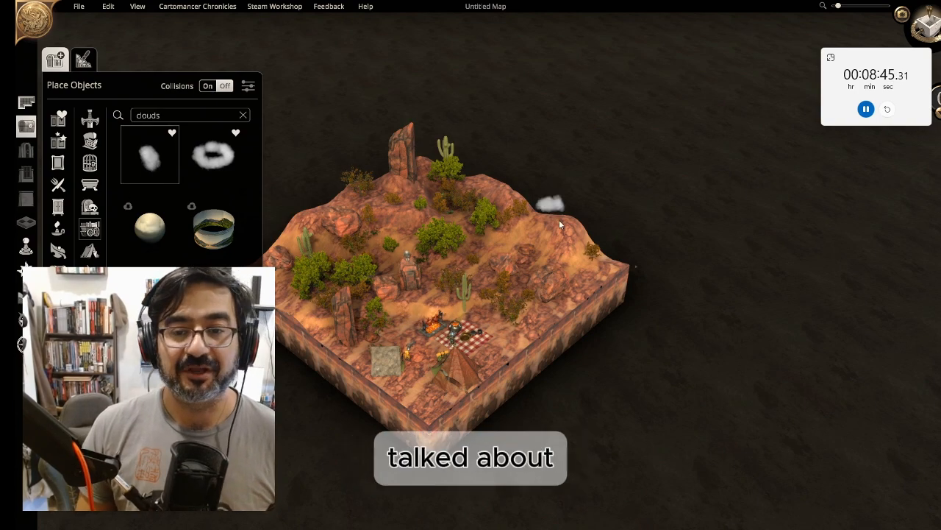
{"action": "left_click_drag", "start_coordinate": [583, 217], "coordinate": [634, 124]}
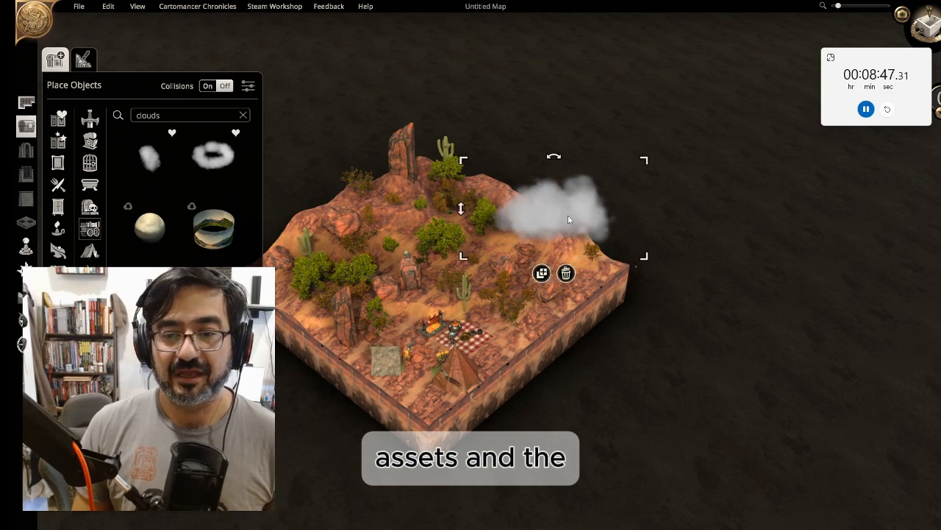
{"action": "left_click_drag", "start_coordinate": [566, 210], "coordinate": [531, 162]}
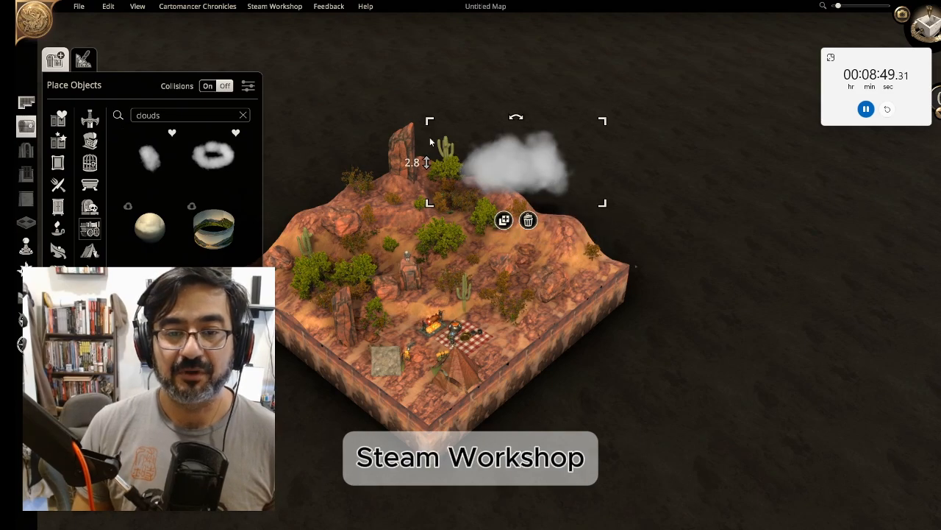
{"action": "left_click_drag", "start_coordinate": [430, 140], "coordinate": [420, 40]}
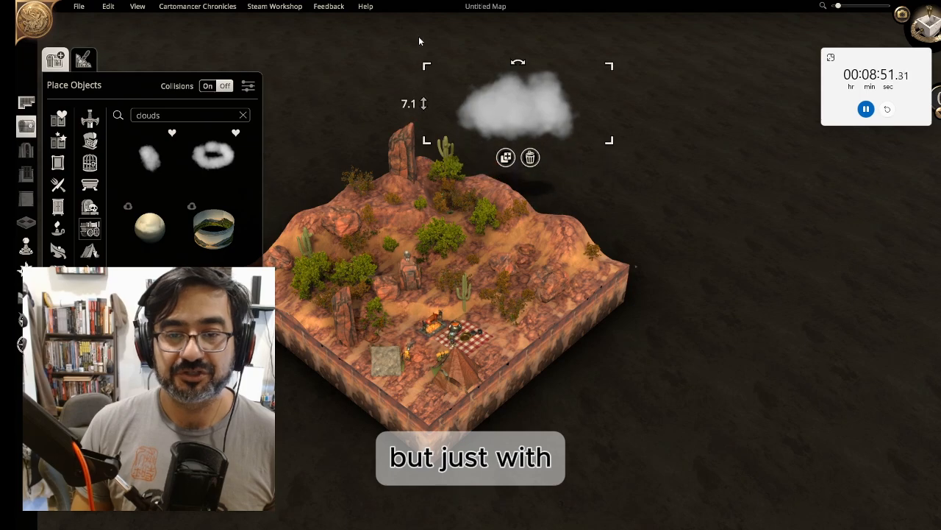
{"action": "left_click_drag", "start_coordinate": [540, 113], "coordinate": [467, 98]}
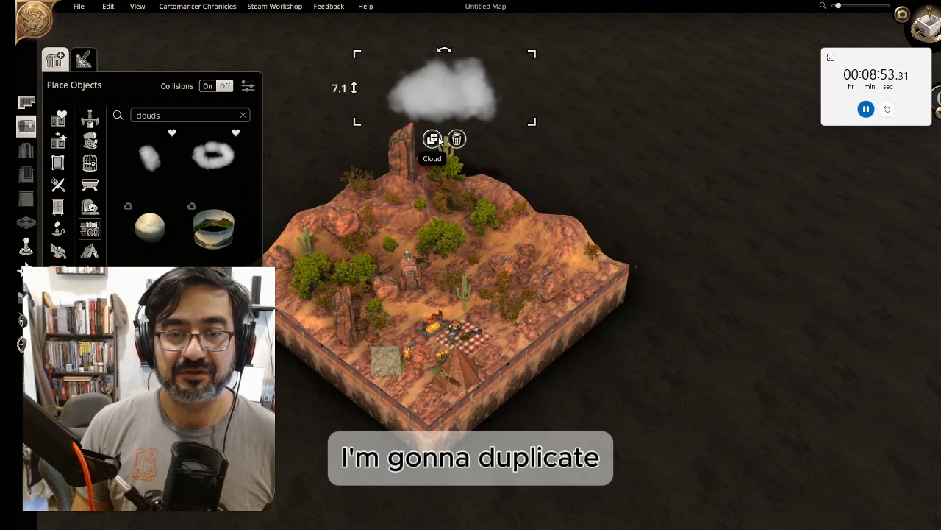
Duplicate the cloud and place the copy beside it to lengthen the cloud bank
{"action": "left_click", "coordinate": [432, 139]}
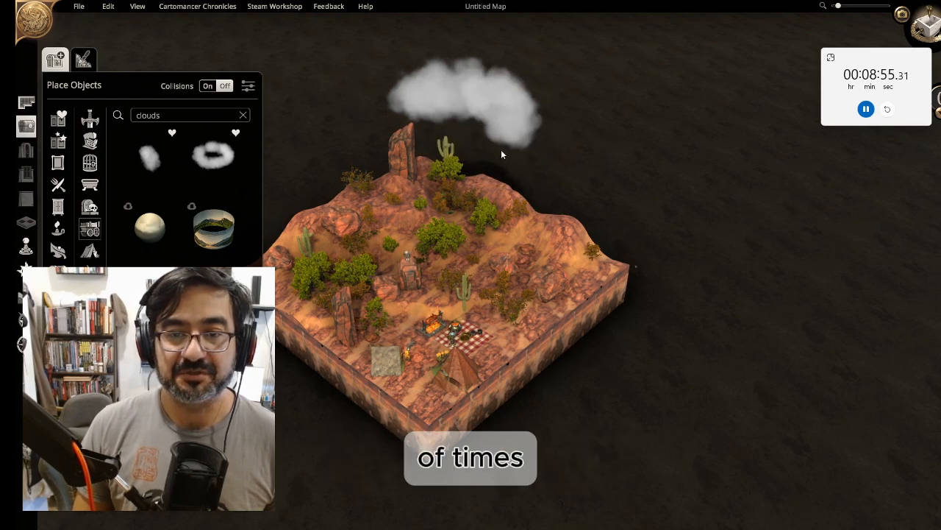
{"action": "left_click", "coordinate": [498, 150]}
{"action": "left_click", "coordinate": [493, 155]}
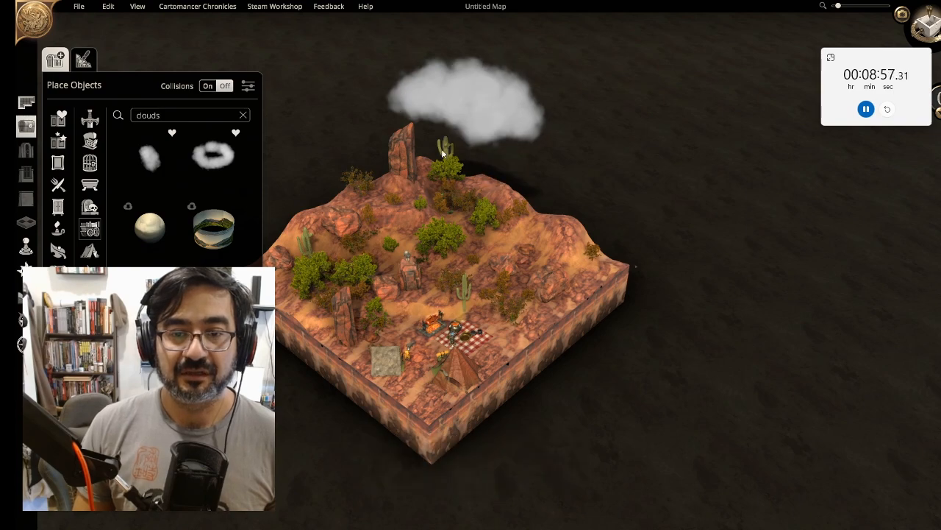
Add more cloud copies, one at the map's back left and a smaller one raised to 11.1 beside the right-hand bank
{"action": "left_click", "coordinate": [319, 162]}
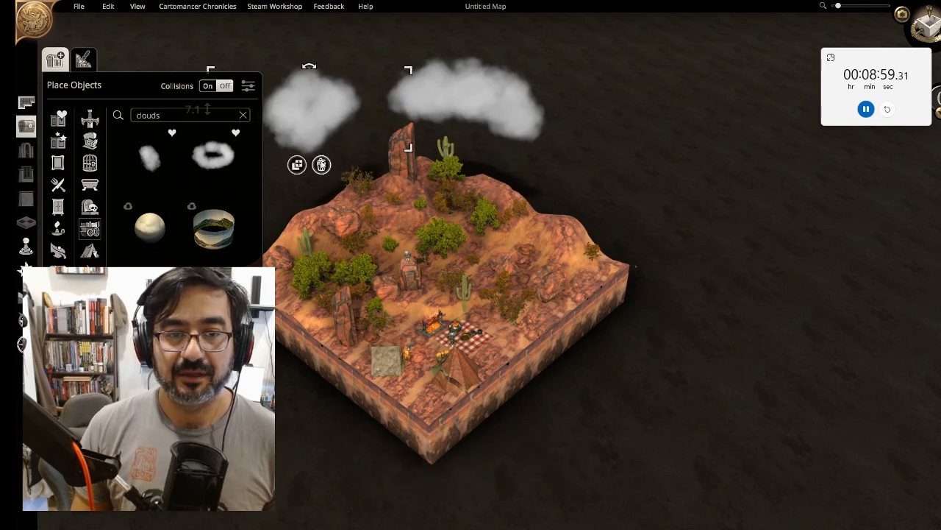
{"action": "left_click", "coordinate": [297, 161]}
{"action": "left_click", "coordinate": [354, 195]}
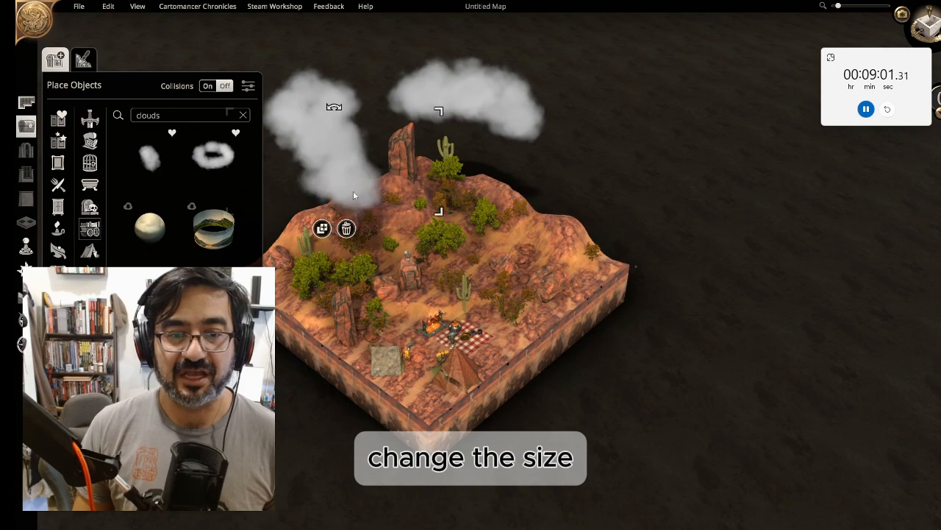
{"action": "left_click_drag", "start_coordinate": [441, 117], "coordinate": [394, 156]}
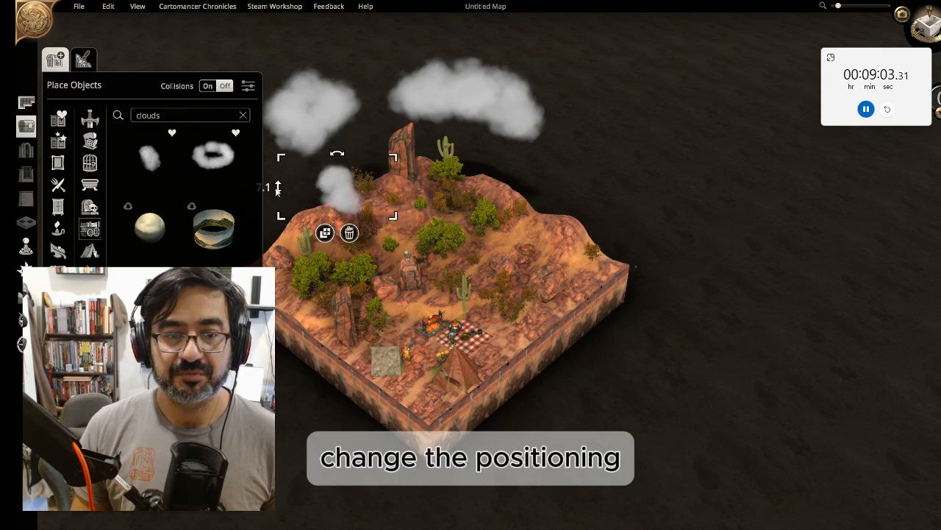
{"action": "left_click_drag", "start_coordinate": [276, 184], "coordinate": [281, 82]}
{"action": "left_click_drag", "start_coordinate": [351, 164], "coordinate": [478, 131]}
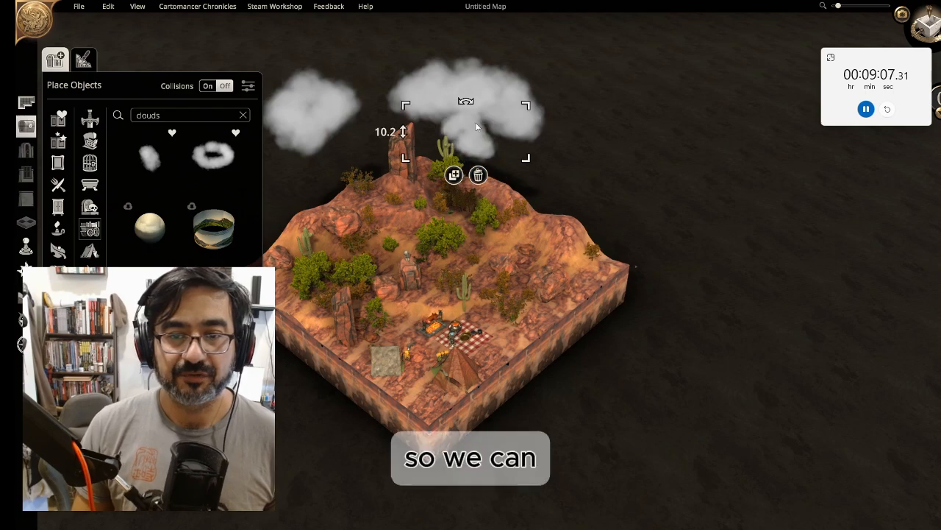
{"action": "left_click_drag", "start_coordinate": [405, 130], "coordinate": [405, 36]}
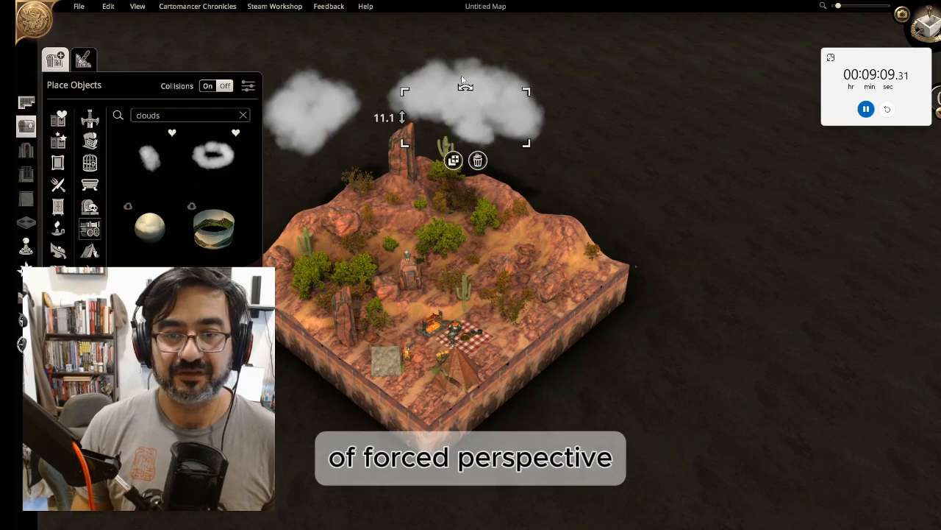
{"action": "left_click_drag", "start_coordinate": [462, 81], "coordinate": [531, 160]}
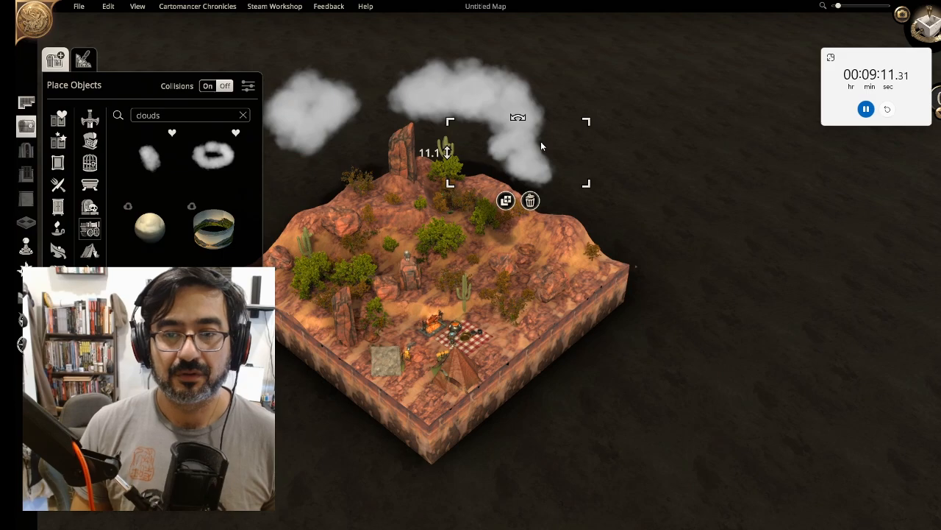
Duplicate a cloud onto the map's left edge and reposition clouds over the terrain from a top-down view
{"action": "left_click", "coordinate": [506, 200]}
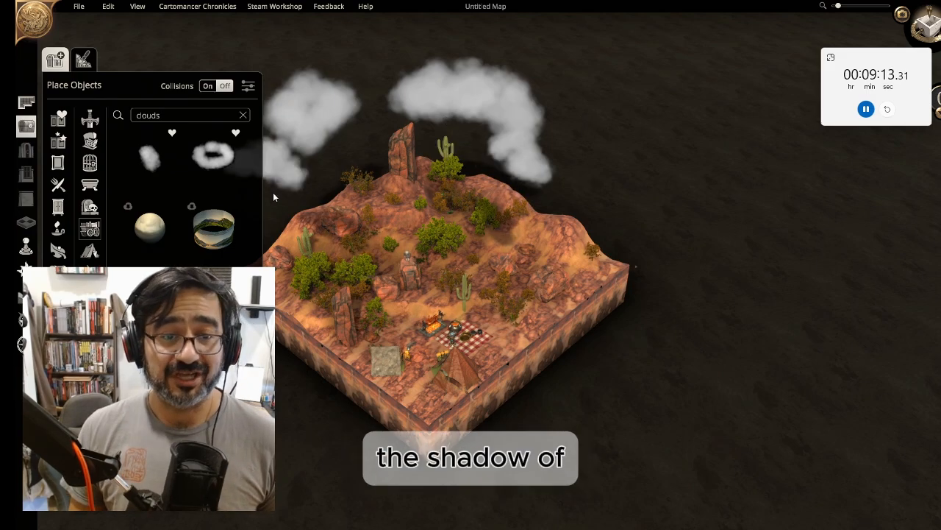
{"action": "left_click", "coordinate": [281, 175]}
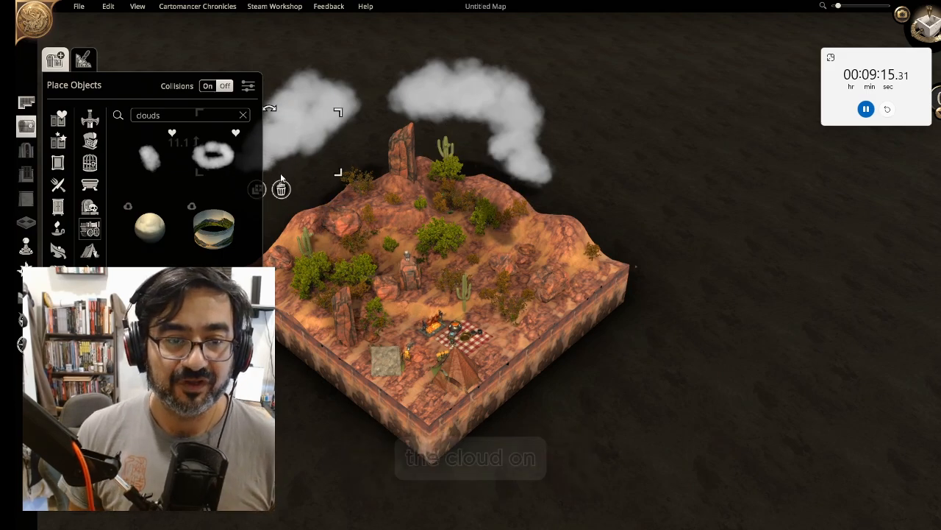
{"action": "right_click_drag", "start_coordinate": [428, 266], "coordinate": [496, 273]}
{"action": "middle_click_drag", "start_coordinate": [496, 274], "coordinate": [538, 395]}
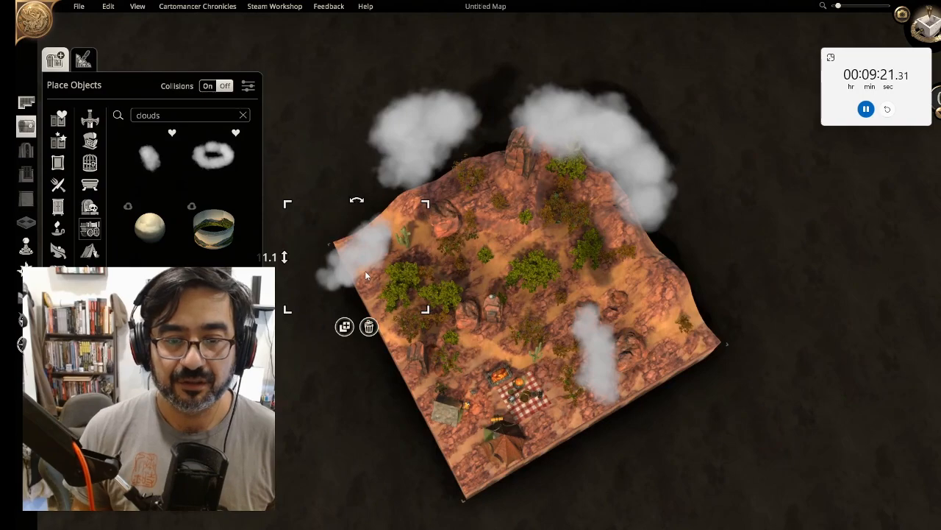
{"action": "left_click_drag", "start_coordinate": [366, 272], "coordinate": [380, 230]}
{"action": "left_click", "coordinate": [513, 346]}
{"action": "right_click_drag", "start_coordinate": [517, 367], "coordinate": [512, 304]}
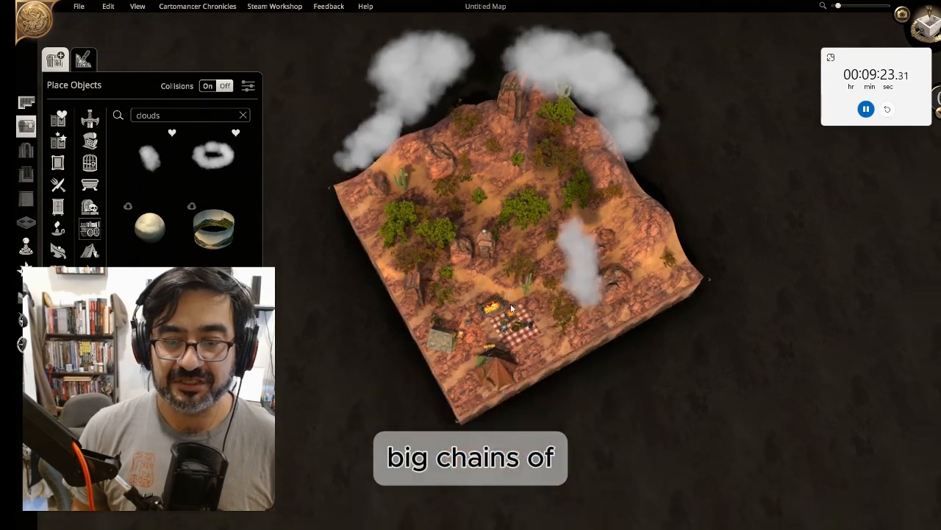
{"action": "middle_click_drag", "start_coordinate": [511, 307], "coordinate": [552, 193]}
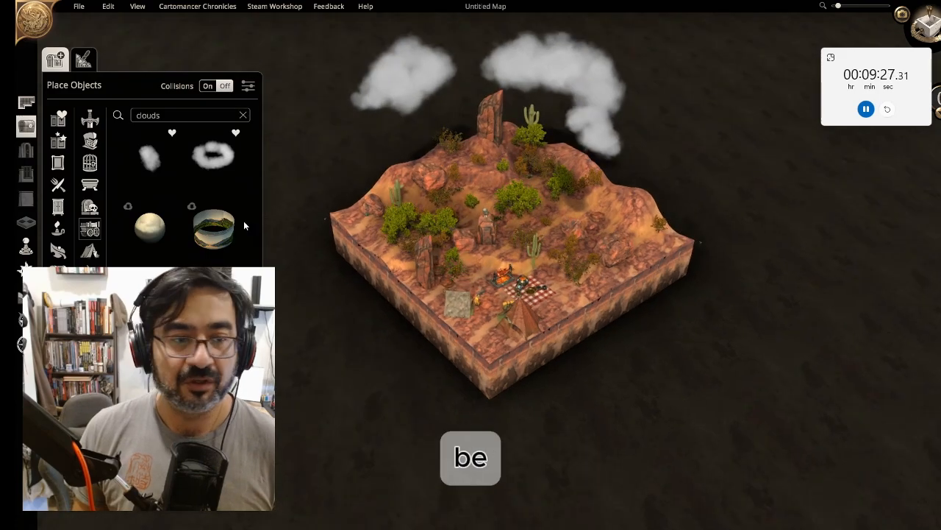
Place a small cloud at height 5.7 between the large clouds and duplicate it into a small cluster
{"action": "left_click", "coordinate": [154, 164]}
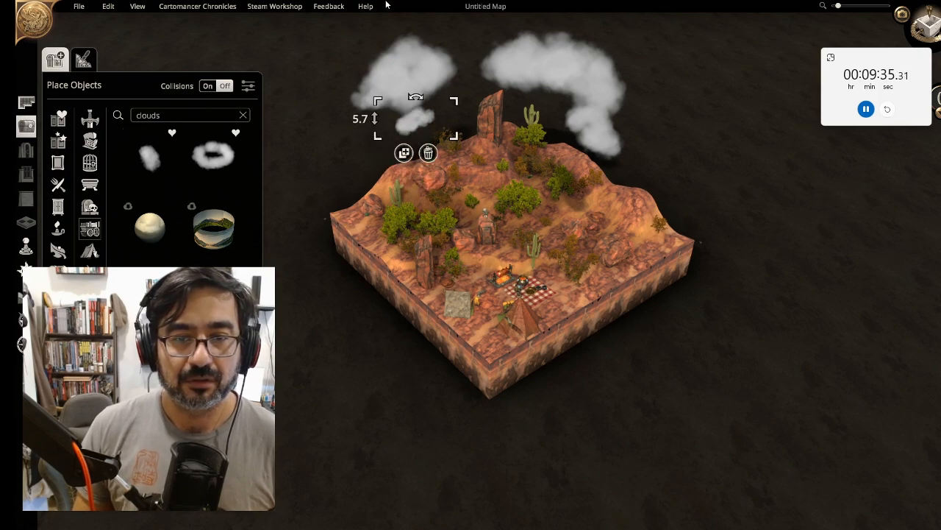
{"action": "left_click_drag", "start_coordinate": [439, 103], "coordinate": [370, 157]}
{"action": "left_click", "coordinate": [425, 144]}
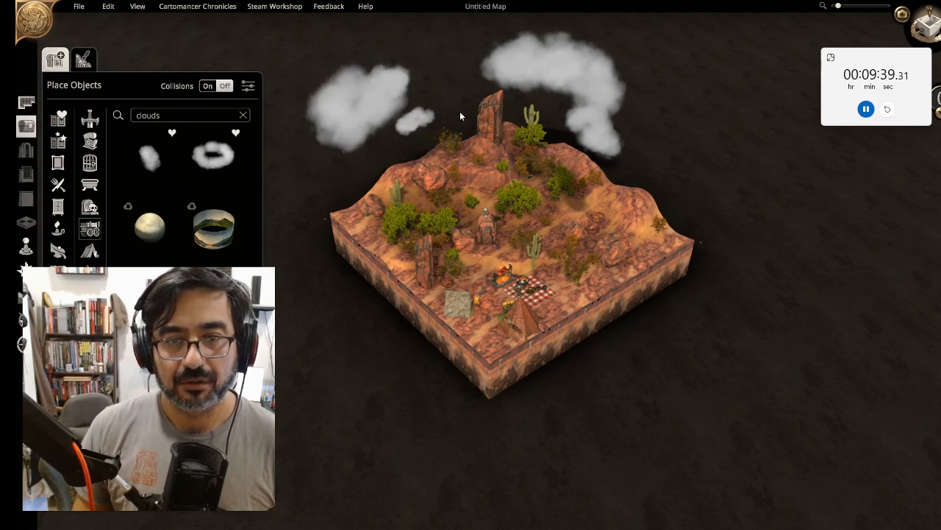
{"action": "left_click_drag", "start_coordinate": [435, 123], "coordinate": [466, 35]}
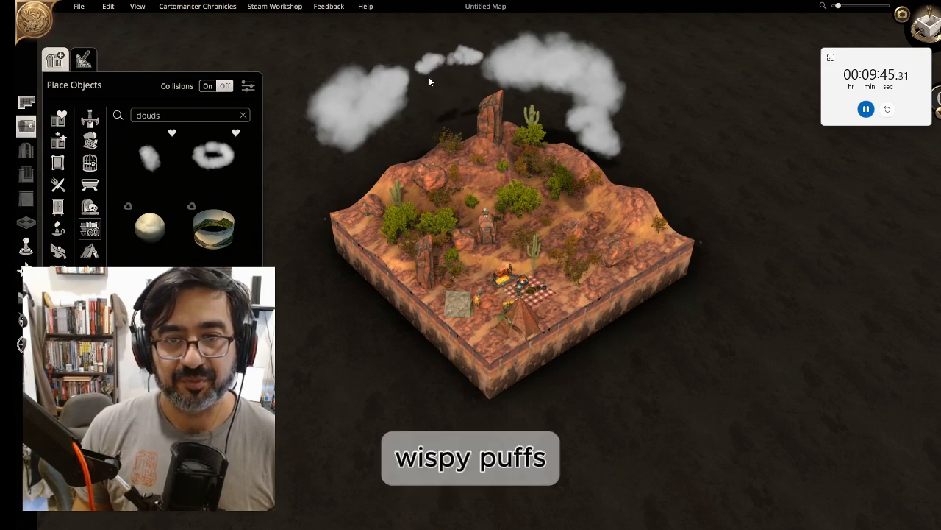
{"action": "left_click", "coordinate": [430, 77]}
{"action": "left_click", "coordinate": [418, 92]}
{"action": "left_click", "coordinate": [452, 94]}
{"action": "left_click", "coordinate": [577, 208]}
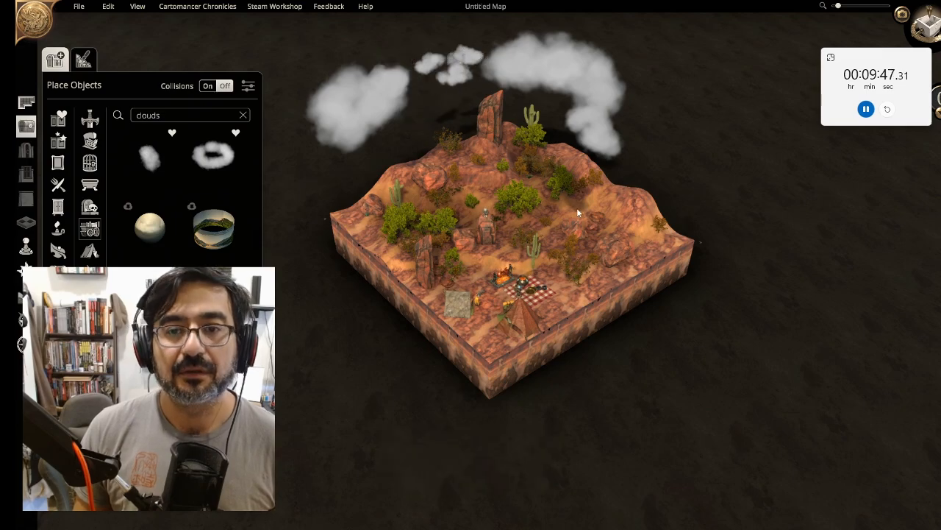
Zoom in and add another small cloud copy to the cluster above the rock pillar
{"action": "scroll", "coordinate": [615, 244], "scroll_direction": "up", "scroll_amount": 3}
{"action": "scroll", "coordinate": [615, 285], "scroll_direction": "up", "scroll_amount": 3}
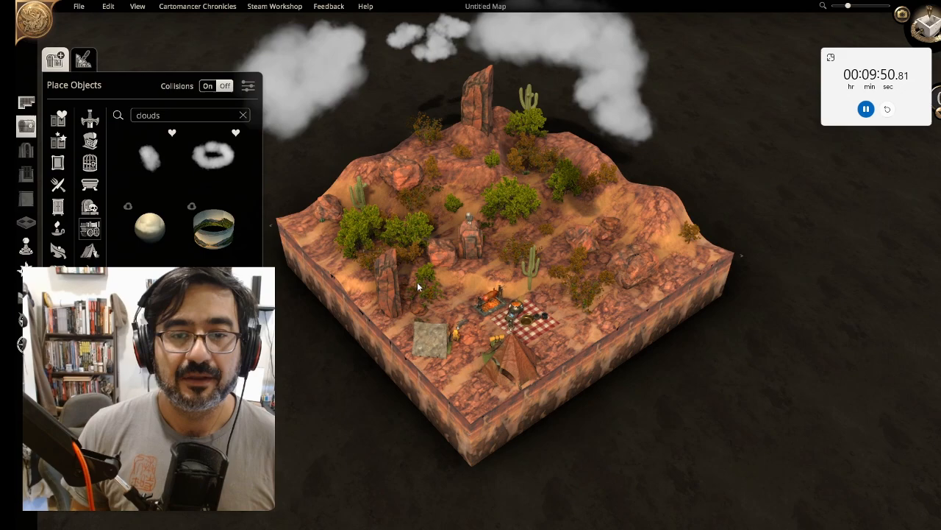
{"action": "left_click", "coordinate": [408, 45]}
{"action": "mouse_move", "coordinate": [409, 44]}
{"action": "left_mouse_down"}
{"action": "mouse_move", "coordinate": [425, 49]}
{"action": "mouse_move", "coordinate": [405, 29]}
{"action": "left_mouse_up"}
{"action": "left_click", "coordinate": [439, 31]}
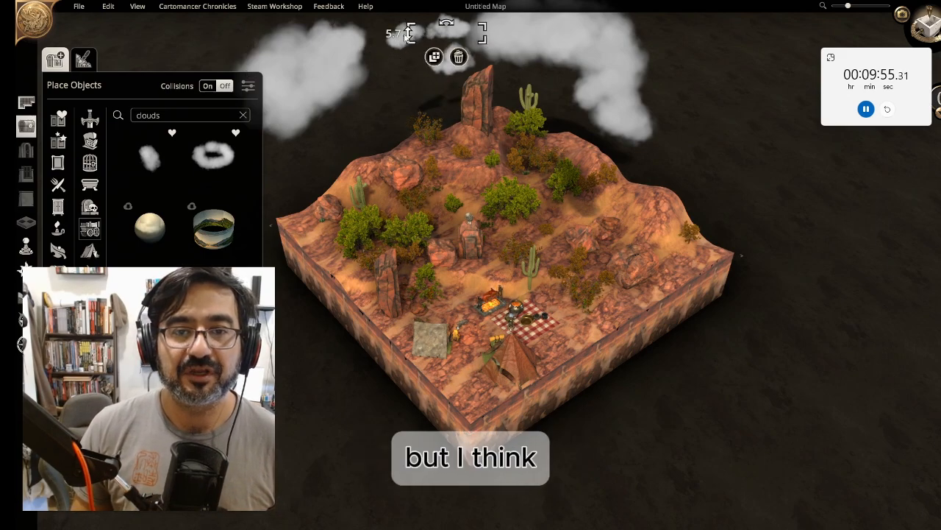
{"action": "left_click", "coordinate": [491, 50]}
{"action": "left_click", "coordinate": [453, 105]}
Move a small cloud down toward the terrain near the rock pillar and orbit around to review the clouds
{"action": "scroll", "coordinate": [439, 120], "scroll_direction": "up", "scroll_amount": 4}
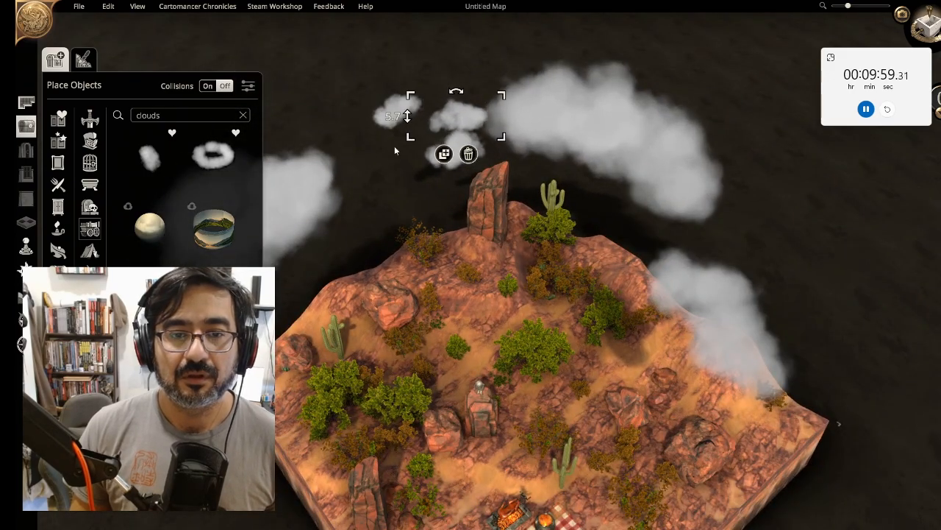
{"action": "left_click_drag", "start_coordinate": [379, 109], "coordinate": [406, 250]}
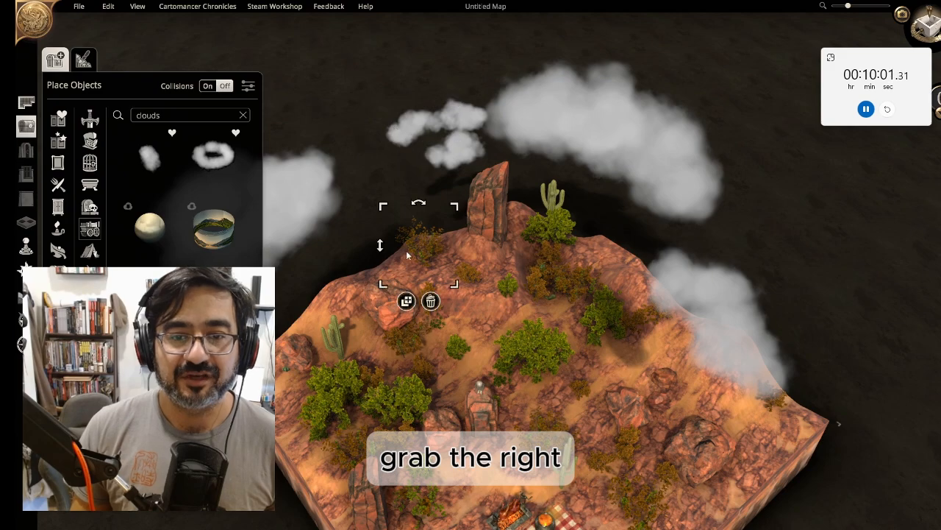
{"action": "right_click_drag", "start_coordinate": [456, 363], "coordinate": [482, 164]}
{"action": "scroll", "coordinate": [482, 164], "scroll_direction": "down", "scroll_amount": 4}
{"action": "mouse_move", "coordinate": [492, 249]}
{"action": "middle_mouse_down"}
{"action": "mouse_move", "coordinate": [493, 240]}
{"action": "mouse_move", "coordinate": [499, 254]}
{"action": "middle_mouse_up"}
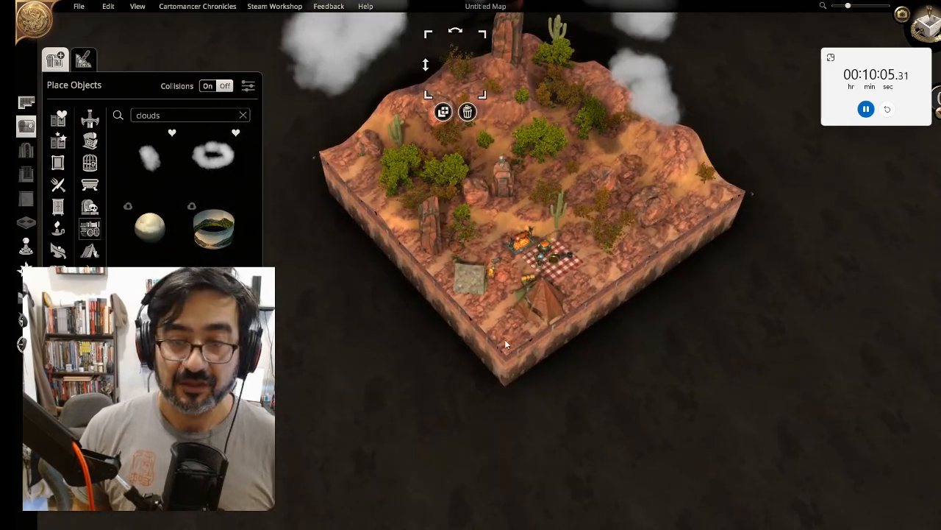
{"action": "right_click_drag", "start_coordinate": [505, 339], "coordinate": [405, 364]}
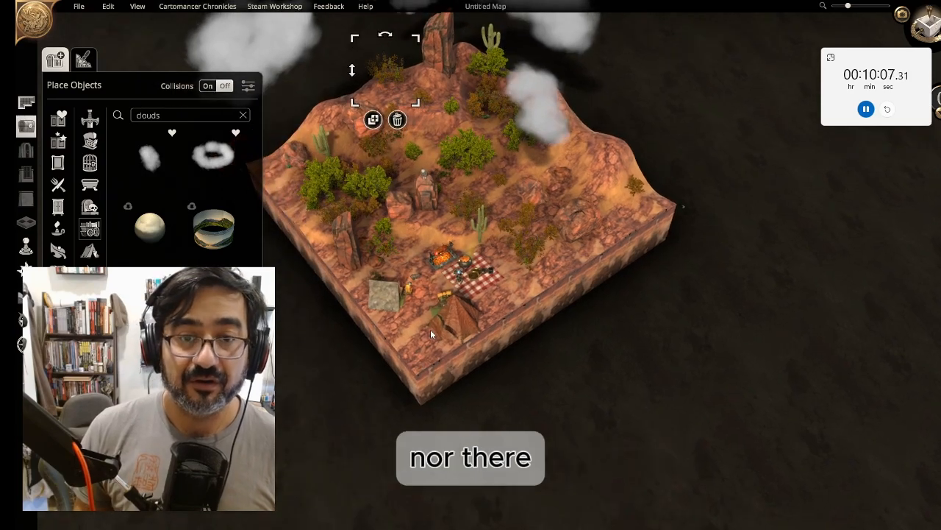
{"action": "left_click", "coordinate": [416, 162]}
{"action": "right_click_drag", "start_coordinate": [440, 146], "coordinate": [441, 218]}
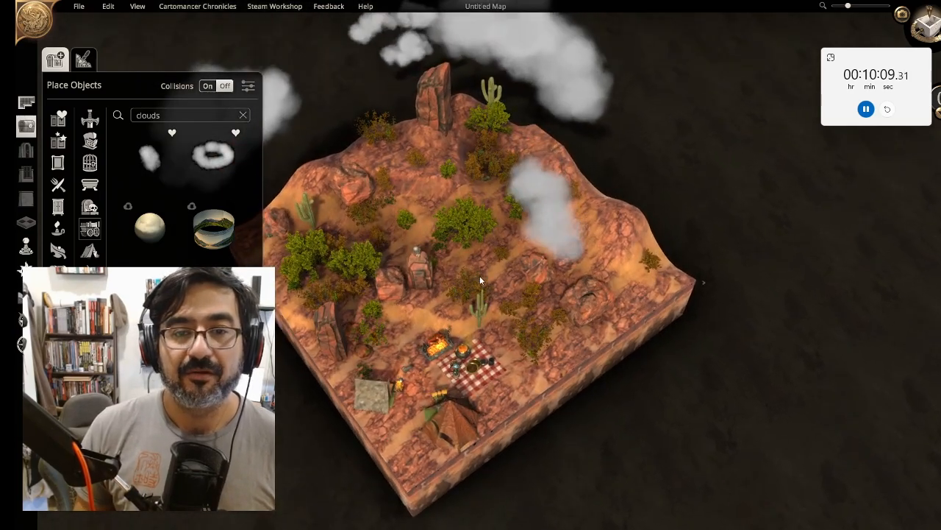
{"action": "right_click_drag", "start_coordinate": [480, 275], "coordinate": [521, 275]}
Clear the object search, search for alche and pick the Alchemist's Table
{"action": "double_click", "coordinate": [147, 115]}
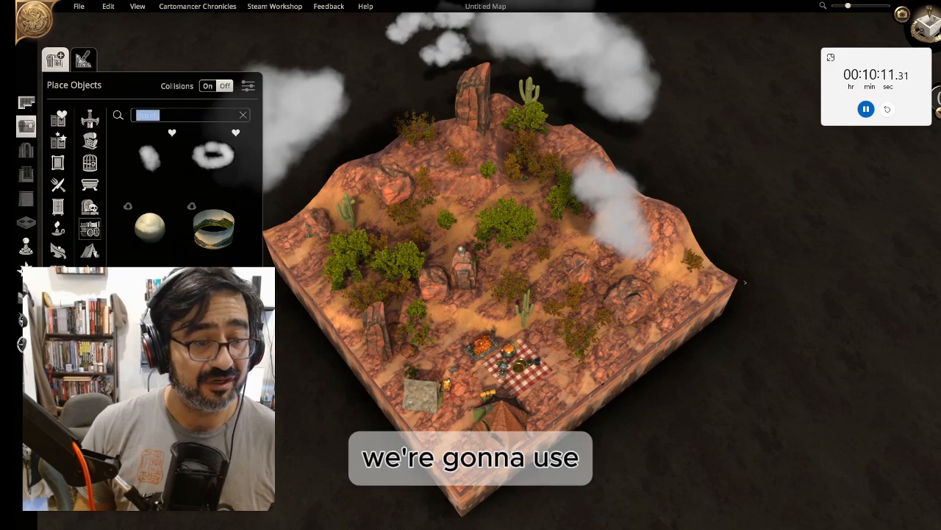
{"action": "key", "text": "BackSpace"}
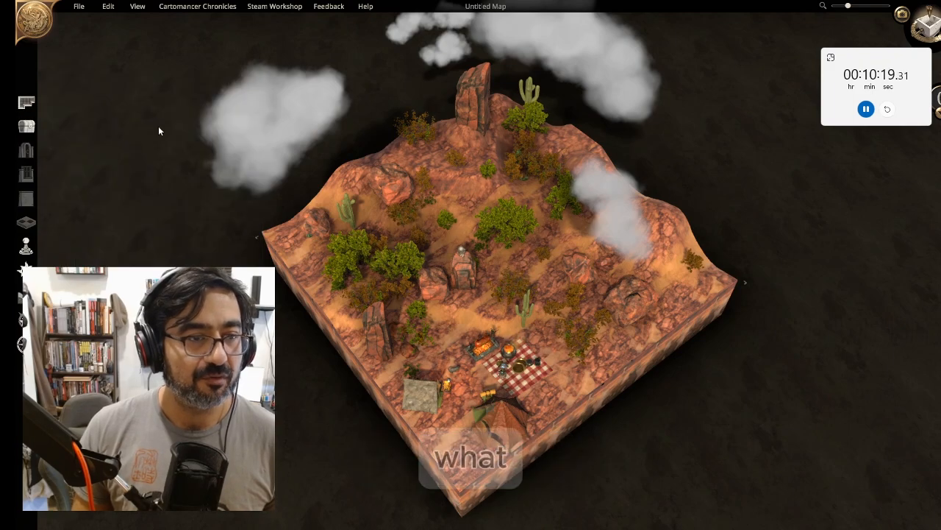
{"action": "left_click", "coordinate": [163, 116]}
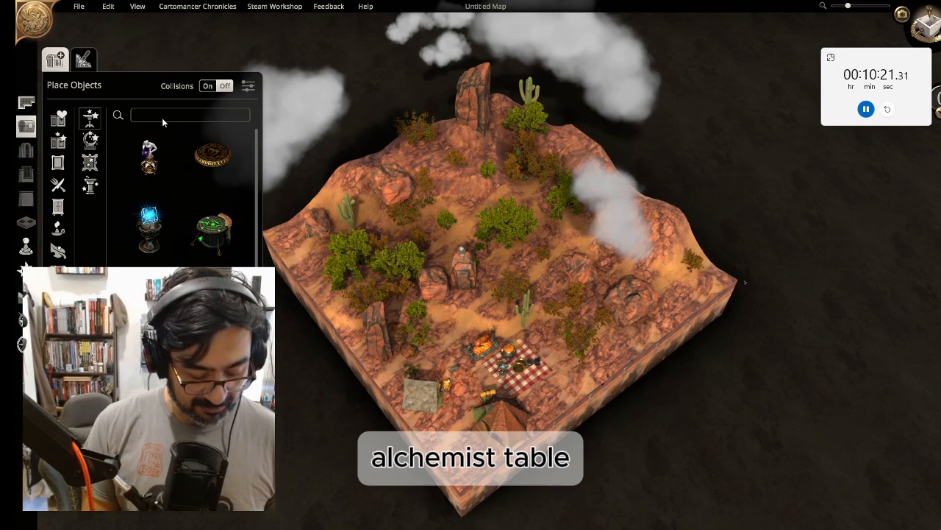
{"action": "type", "text": "alche"}
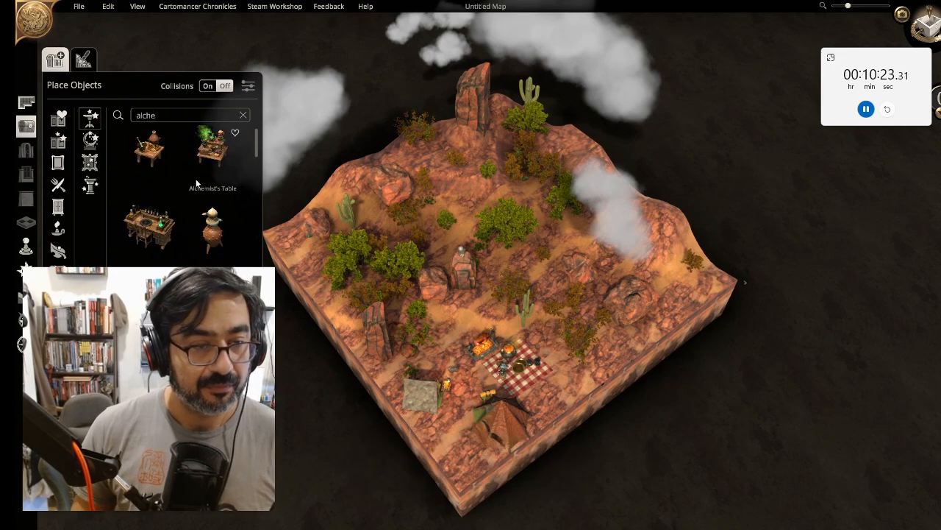
{"action": "left_click", "coordinate": [155, 155]}
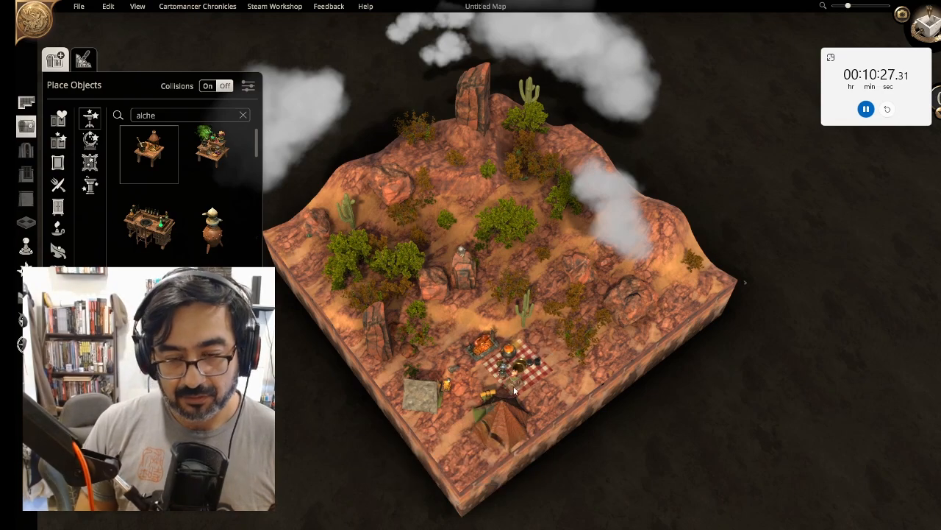
Place an alchemist's table beside the picnic blanket, zoom in on it, and undo the placement
{"action": "key", "text": "w"}
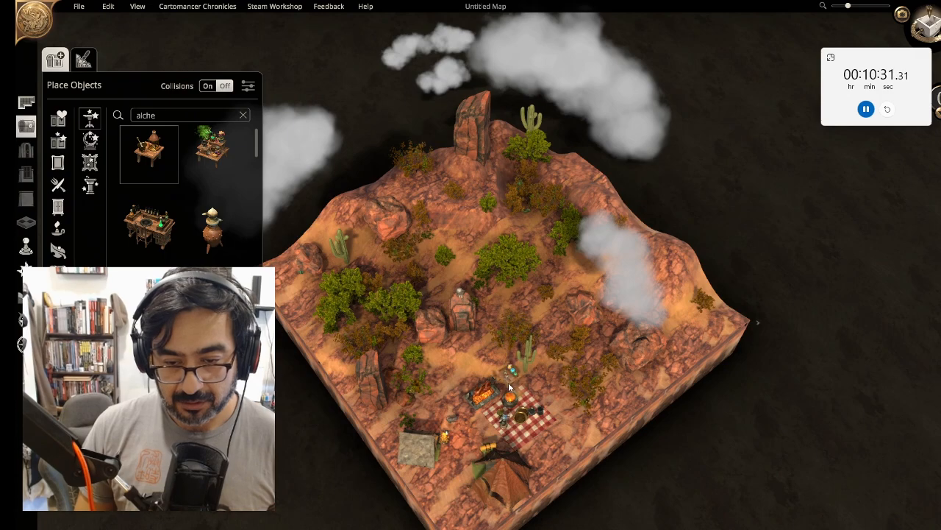
{"action": "left_click", "coordinate": [509, 387]}
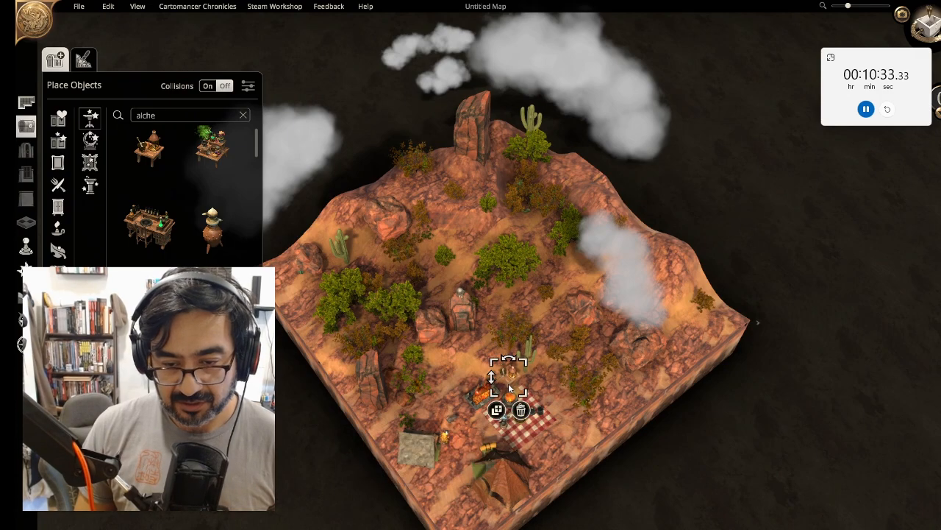
{"action": "scroll", "coordinate": [542, 395], "scroll_direction": "up", "scroll_amount": 4}
{"action": "right_click_drag", "start_coordinate": [531, 421], "coordinate": [530, 357]}
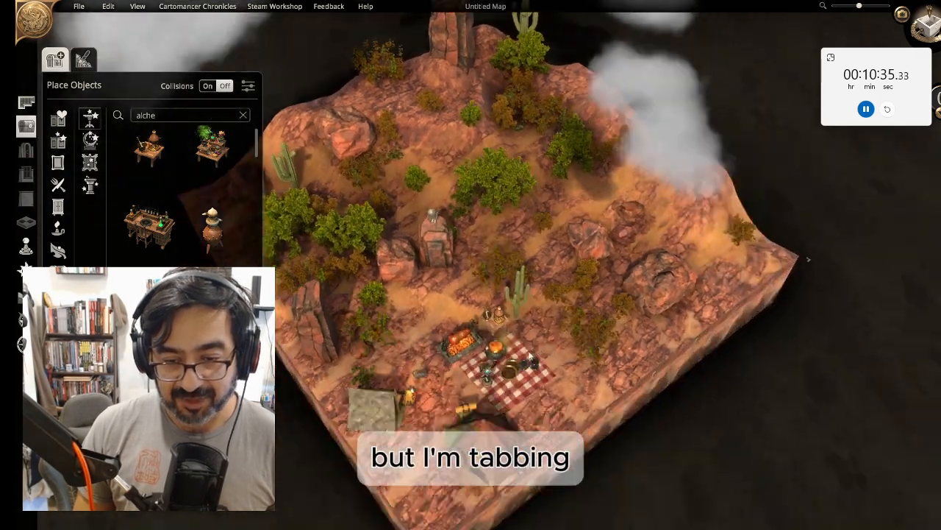
{"action": "scroll", "coordinate": [529, 357], "scroll_direction": "up", "scroll_amount": 5}
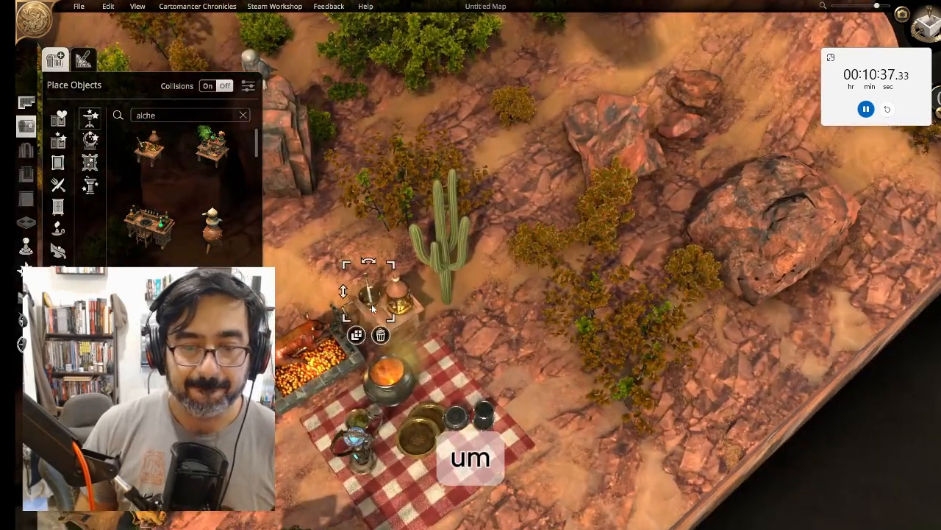
{"action": "left_click", "coordinate": [389, 303]}
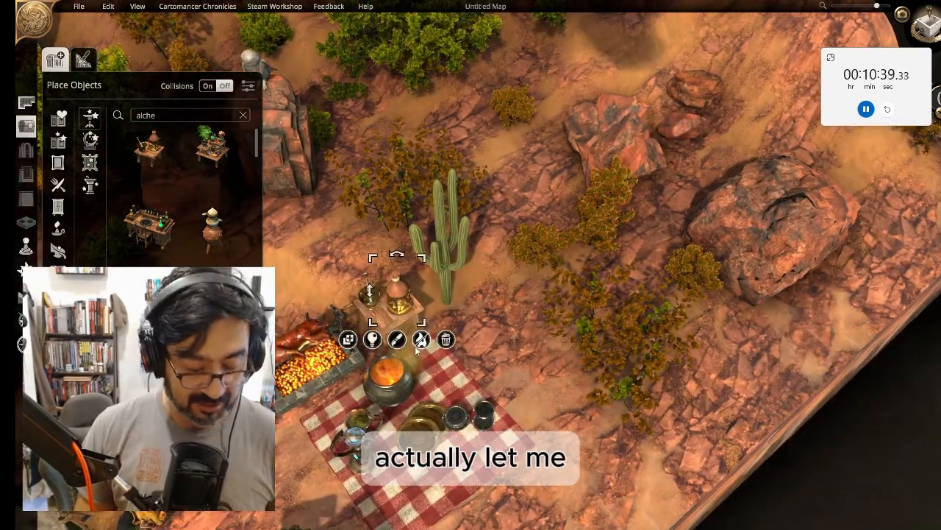
{"action": "key", "text": "ctrl+z"}
Cycle to a potion-laden variant of the alchemist's table and place it beside the cactus next to the picnic blanket
{"action": "left_click", "coordinate": [136, 146]}
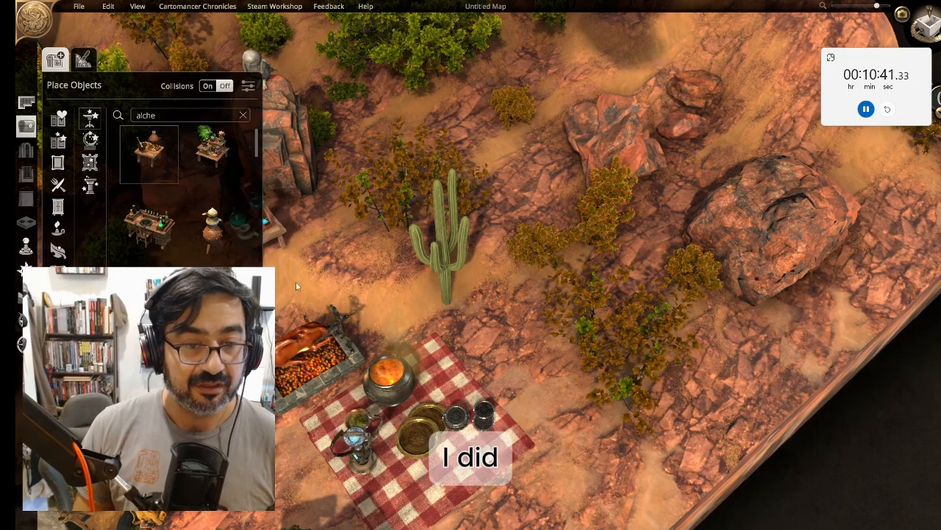
{"action": "scroll", "coordinate": [397, 336], "scroll_direction": "down", "scroll_amount": 5}
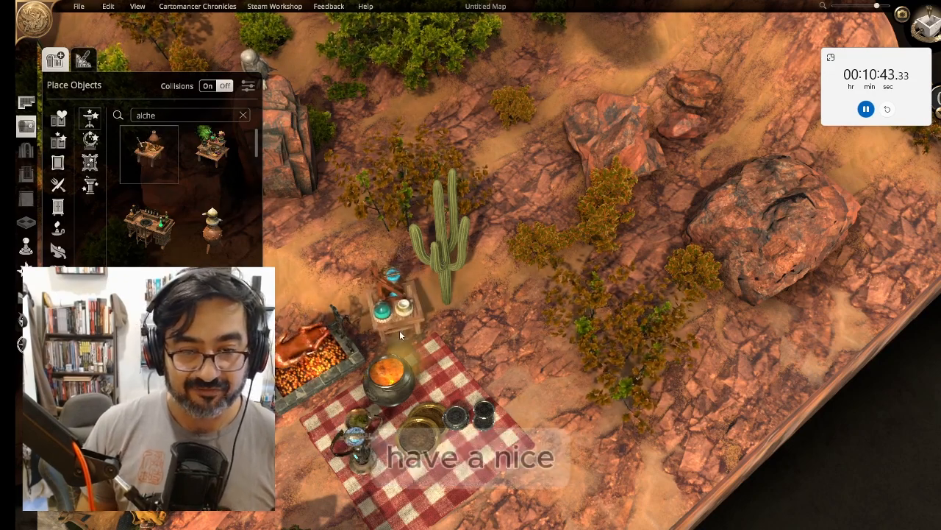
{"action": "key", "text": "Tab"}
{"action": "key", "text": "Tab"}
{"action": "key", "text": "Tab"}
{"action": "key", "text": "Tab"}
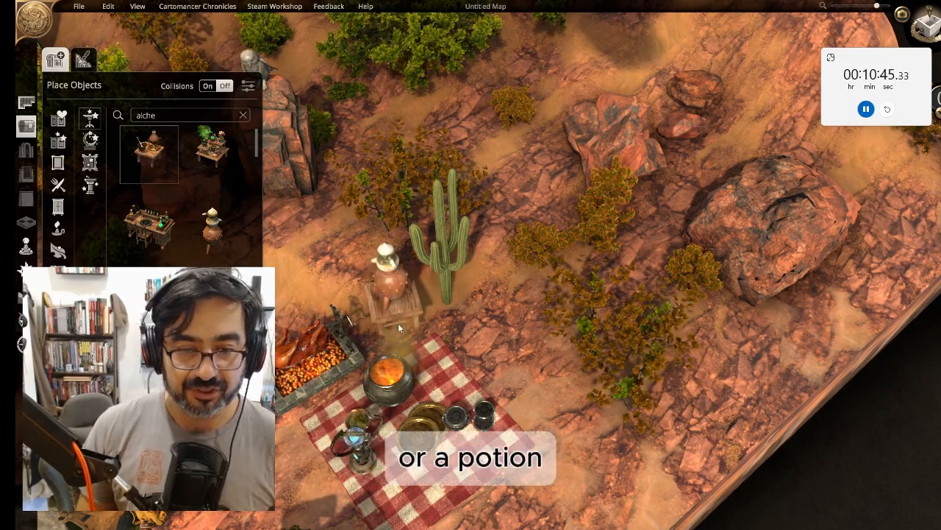
{"action": "key", "text": "Tab"}
{"action": "key", "text": "Tab"}
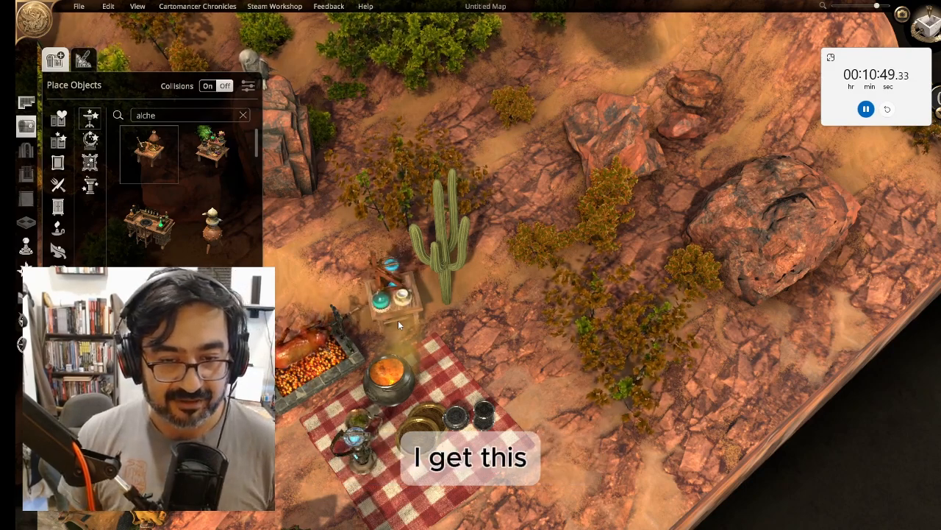
{"action": "key", "text": "Tab"}
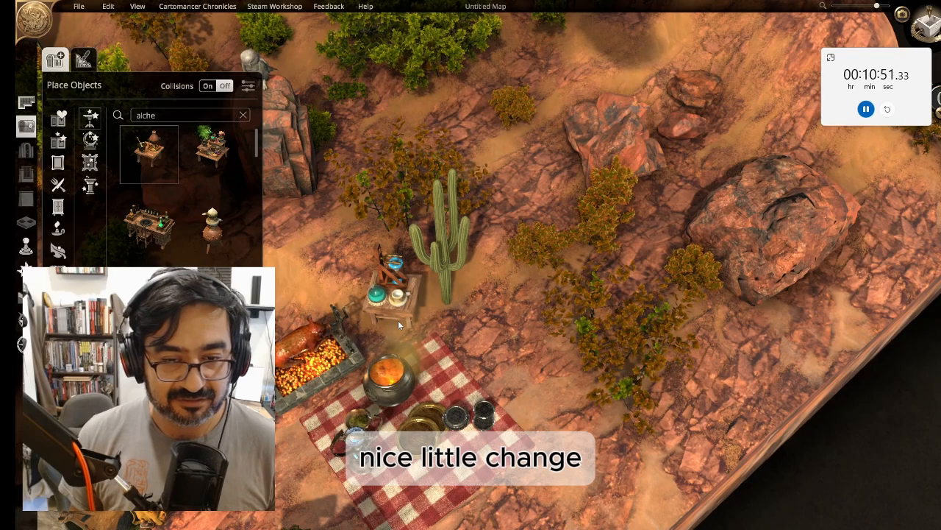
{"action": "left_click", "coordinate": [398, 323]}
Open Paint Special Effects, choose Fireflies, and paint fireflies around the campsite
{"action": "right_click_drag", "start_coordinate": [512, 377], "coordinate": [604, 243]}
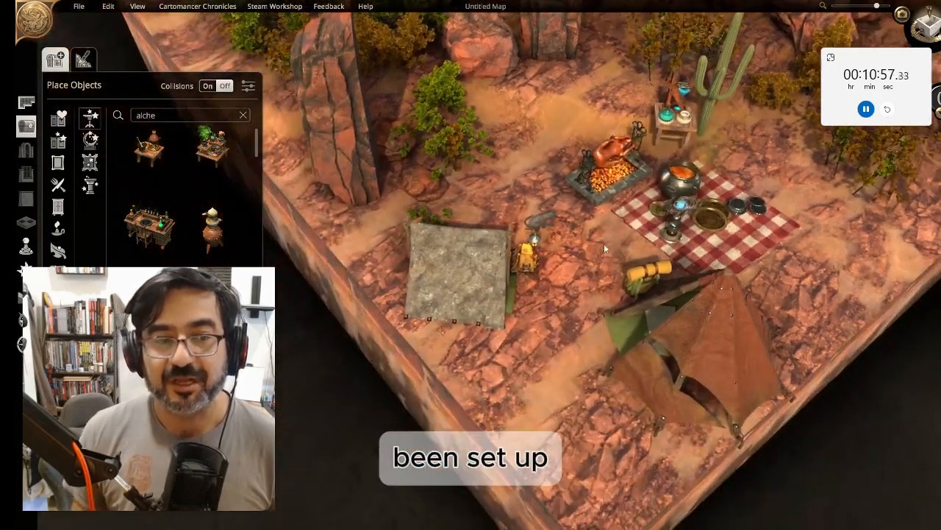
{"action": "left_click", "coordinate": [25, 320]}
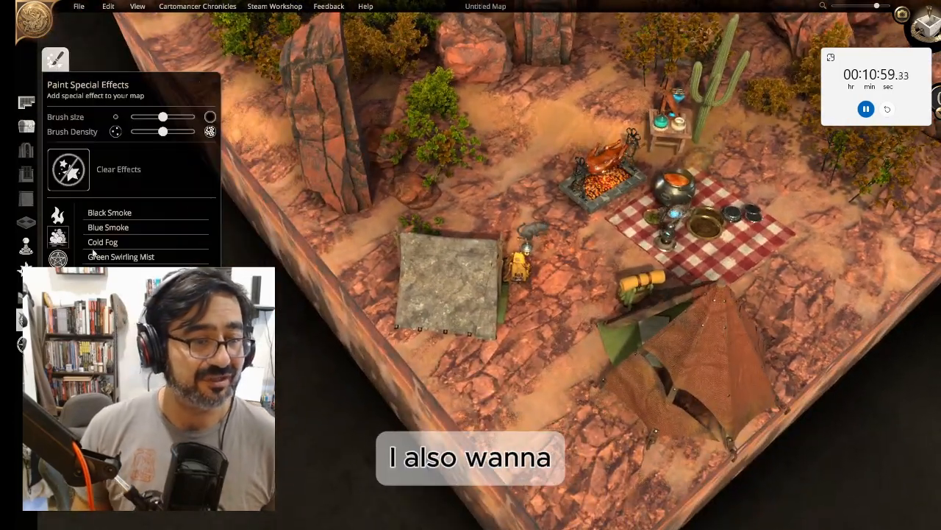
{"action": "left_click", "coordinate": [58, 256]}
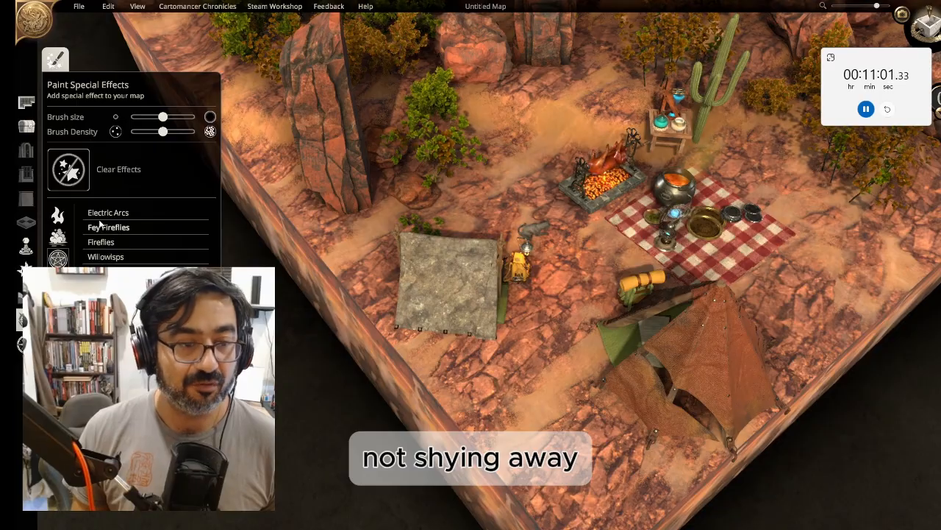
{"action": "left_click", "coordinate": [121, 243]}
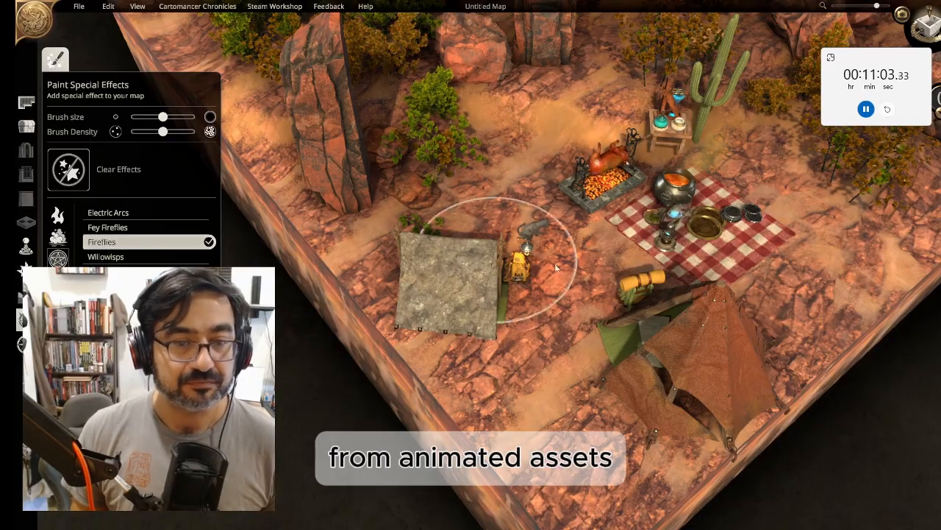
{"action": "mouse_move", "coordinate": [507, 263]}
{"action": "right_mouse_down"}
{"action": "mouse_move", "coordinate": [569, 99]}
{"action": "mouse_move", "coordinate": [484, 325]}
{"action": "right_mouse_up"}
{"action": "middle_click_drag", "start_coordinate": [484, 325], "coordinate": [548, 213]}
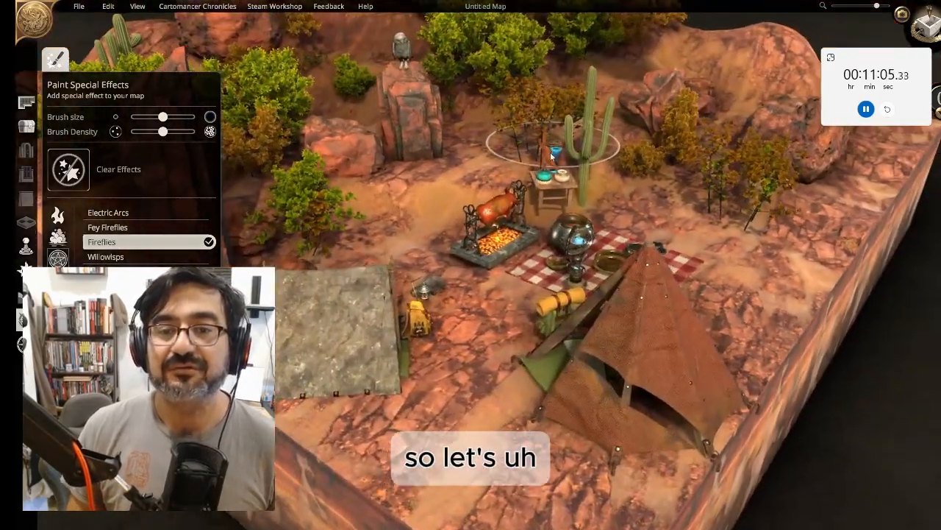
{"action": "mouse_move", "coordinate": [548, 214]}
{"action": "right_mouse_down"}
{"action": "mouse_move", "coordinate": [517, 411]}
{"action": "mouse_move", "coordinate": [541, 322]}
{"action": "mouse_move", "coordinate": [533, 365]}
{"action": "mouse_move", "coordinate": [546, 347]}
{"action": "right_mouse_up"}
{"action": "scroll", "coordinate": [542, 322], "scroll_direction": "down", "scroll_amount": 4}
{"action": "scroll", "coordinate": [542, 321], "scroll_direction": "down", "scroll_amount": 1}
{"action": "left_click", "coordinate": [521, 285]}
Paint more fireflies across the terrain around the rock pillars, bushes and back rocks
{"action": "mouse_move", "coordinate": [323, 228]}
{"action": "right_mouse_down"}
{"action": "mouse_move", "coordinate": [393, 155]}
{"action": "mouse_move", "coordinate": [426, 140]}
{"action": "right_mouse_up"}
{"action": "left_click", "coordinate": [368, 108]}
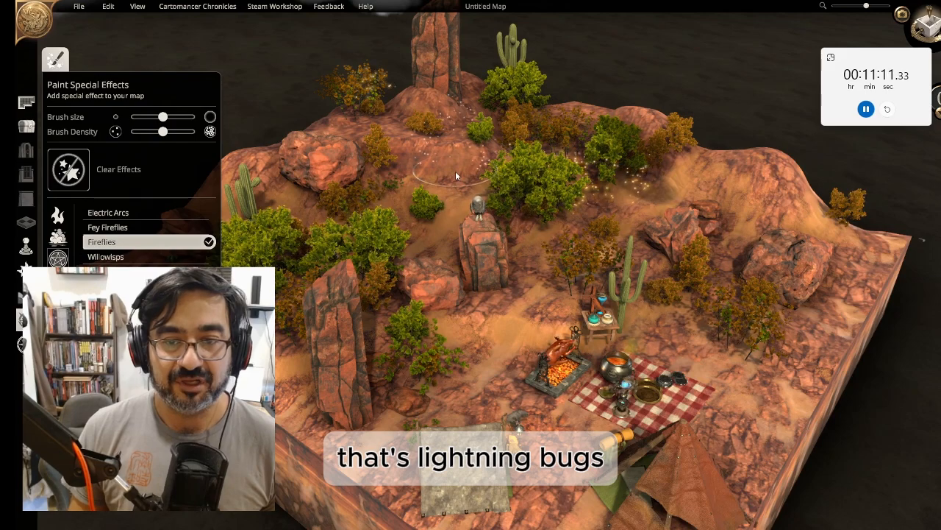
{"action": "right_click_drag", "start_coordinate": [496, 351], "coordinate": [380, 339]}
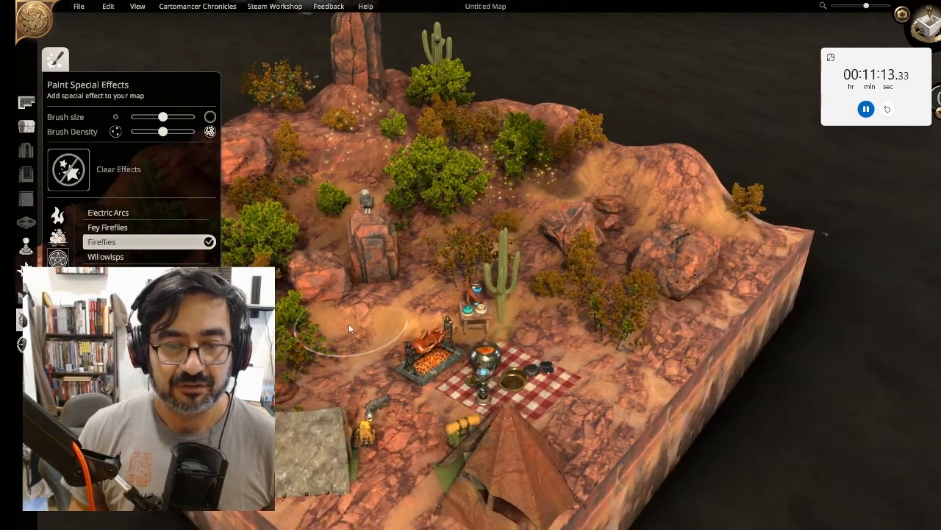
{"action": "left_click", "coordinate": [349, 324]}
{"action": "right_click_drag", "start_coordinate": [547, 358], "coordinate": [566, 284]}
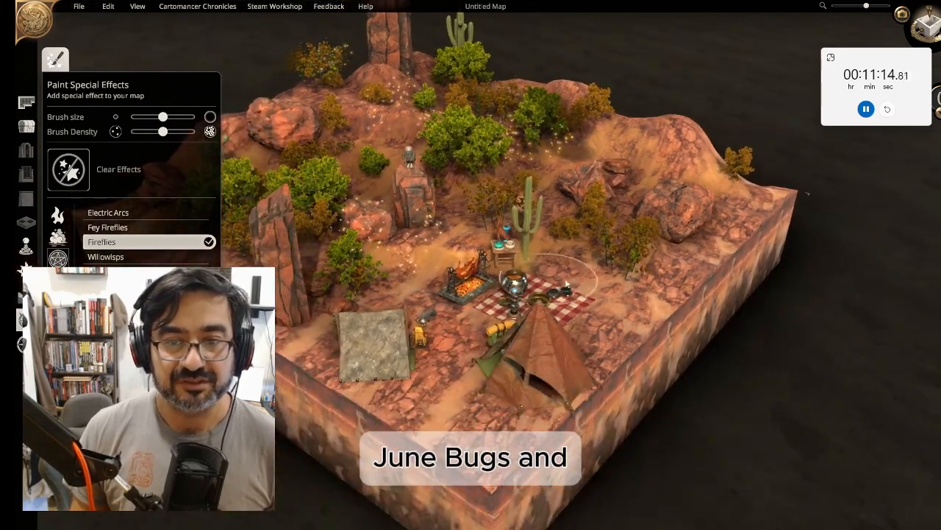
{"action": "left_click", "coordinate": [653, 175]}
{"action": "middle_click_drag", "start_coordinate": [652, 180], "coordinate": [561, 183]}
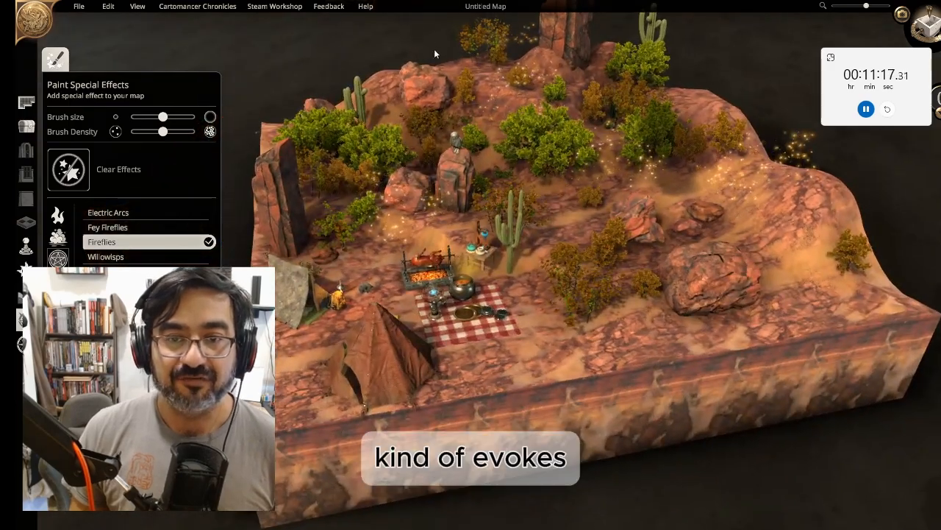
{"action": "scroll", "coordinate": [467, 138], "scroll_direction": "up", "scroll_amount": 6}
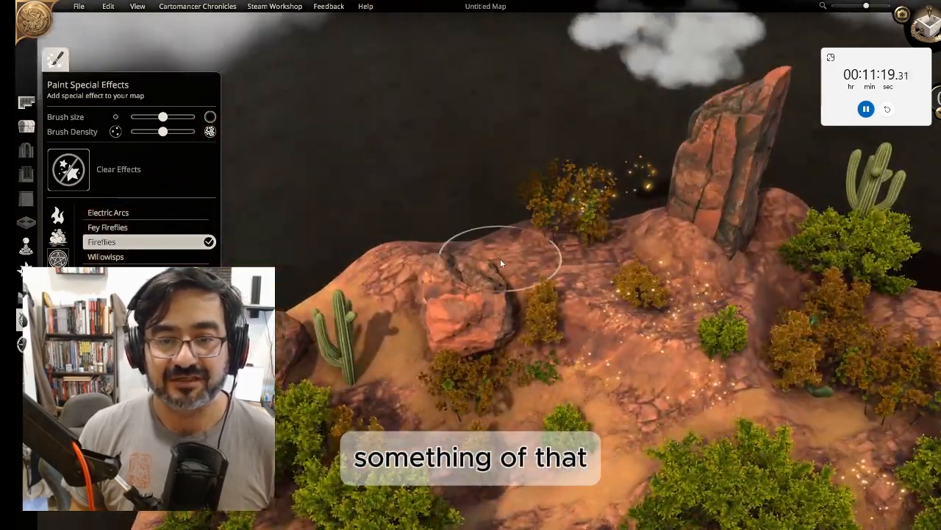
{"action": "left_click", "coordinate": [498, 225]}
{"action": "scroll", "coordinate": [542, 279], "scroll_direction": "down", "scroll_amount": 10}
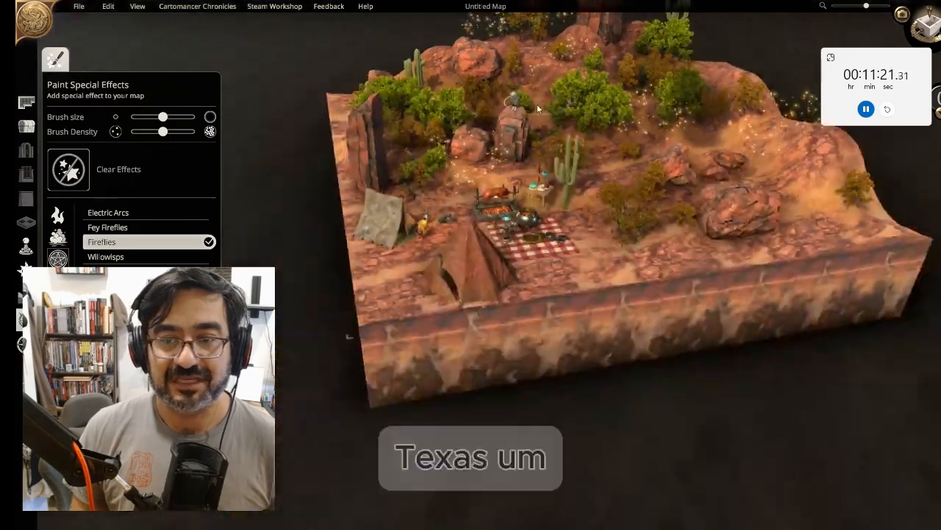
{"action": "middle_click_drag", "start_coordinate": [605, 271], "coordinate": [658, 125]}
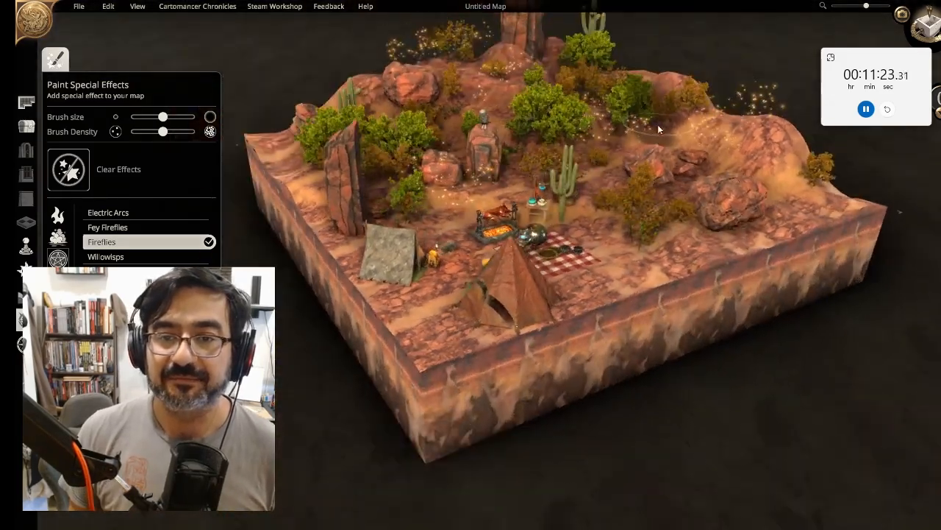
{"action": "scroll", "coordinate": [633, 206], "scroll_direction": "up", "scroll_amount": 6}
{"action": "scroll", "coordinate": [545, 313], "scroll_direction": "down", "scroll_amount": 8}
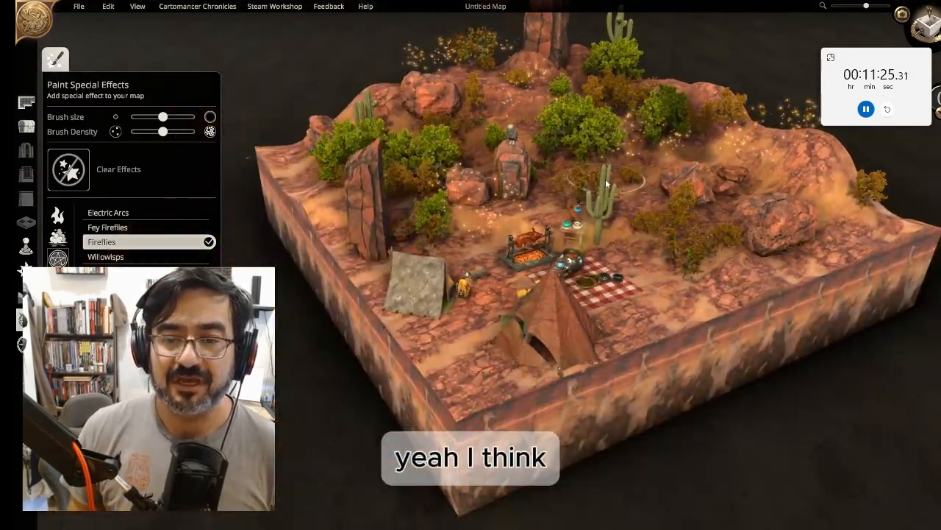
{"action": "middle_click_drag", "start_coordinate": [545, 313], "coordinate": [588, 197]}
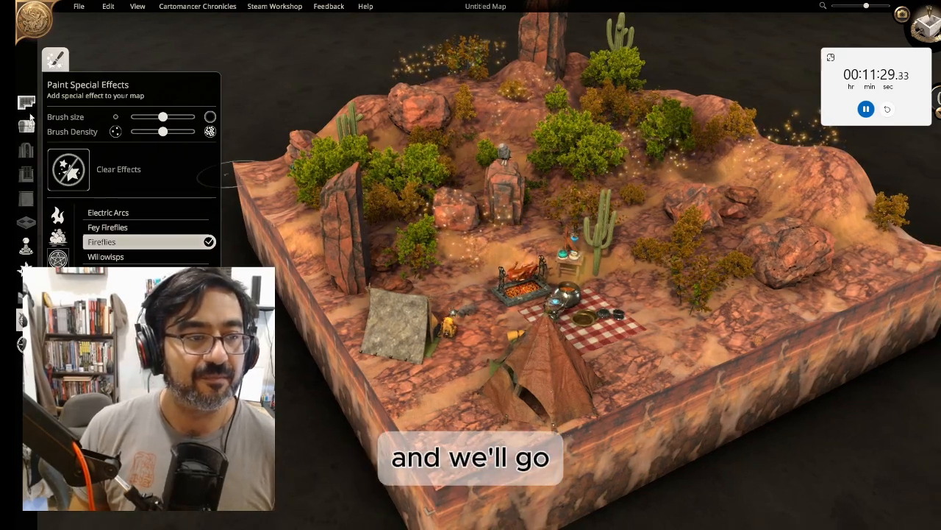
Close the tool panel, frame a close view of the campsite and tent, and switch to cinematic camera mode
{"action": "left_click", "coordinate": [30, 125]}
{"action": "left_click", "coordinate": [30, 126]}
{"action": "left_click", "coordinate": [30, 127]}
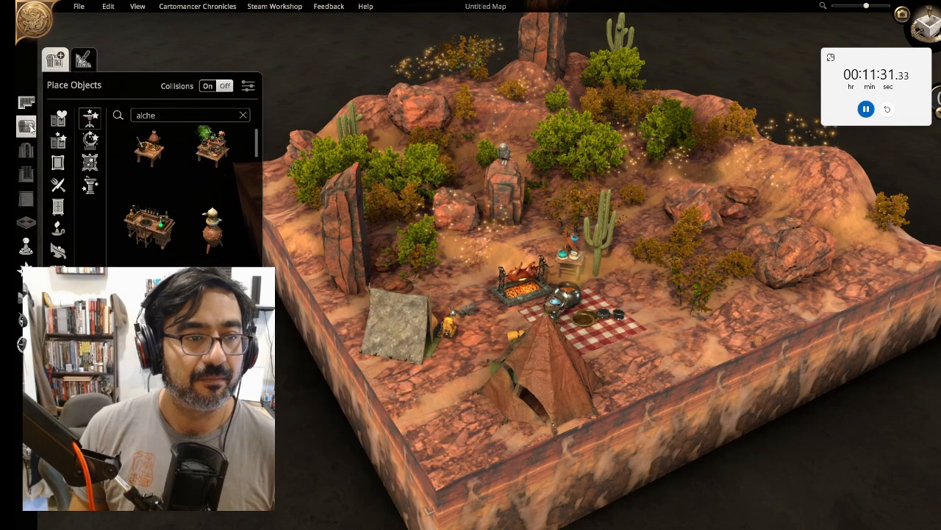
{"action": "left_click", "coordinate": [22, 126]}
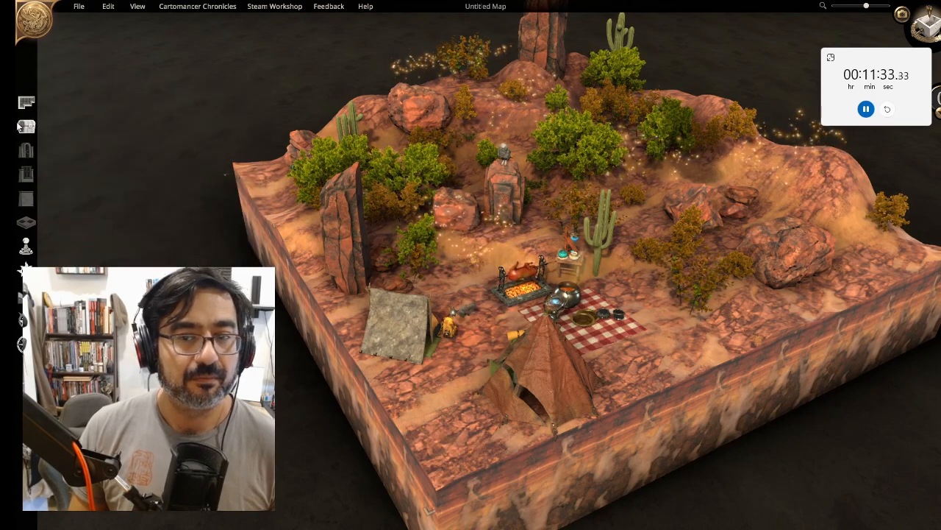
{"action": "right_click_drag", "start_coordinate": [451, 346], "coordinate": [462, 257]}
{"action": "scroll", "coordinate": [622, 424], "scroll_direction": "up", "scroll_amount": 5}
{"action": "scroll", "coordinate": [638, 431], "scroll_direction": "down", "scroll_amount": 4}
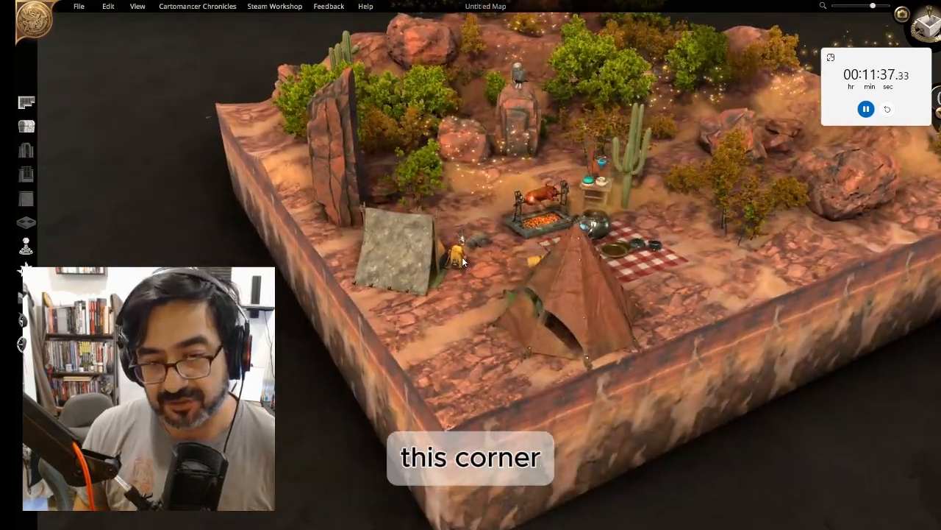
{"action": "middle_click_drag", "start_coordinate": [461, 257], "coordinate": [550, 385]}
{"action": "right_click_drag", "start_coordinate": [551, 385], "coordinate": [462, 361]}
{"action": "scroll", "coordinate": [397, 300], "scroll_direction": "up", "scroll_amount": 3}
{"action": "middle_click_drag", "start_coordinate": [398, 299], "coordinate": [350, 345]}
{"action": "right_click_drag", "start_coordinate": [349, 345], "coordinate": [381, 364]}
{"action": "middle_click_drag", "start_coordinate": [379, 360], "coordinate": [363, 375]}
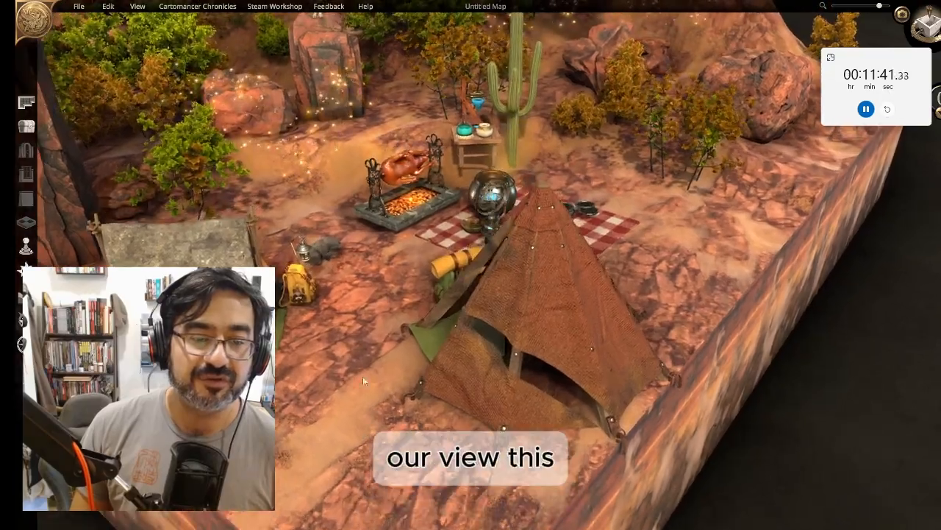
{"action": "left_click", "coordinate": [903, 15]}
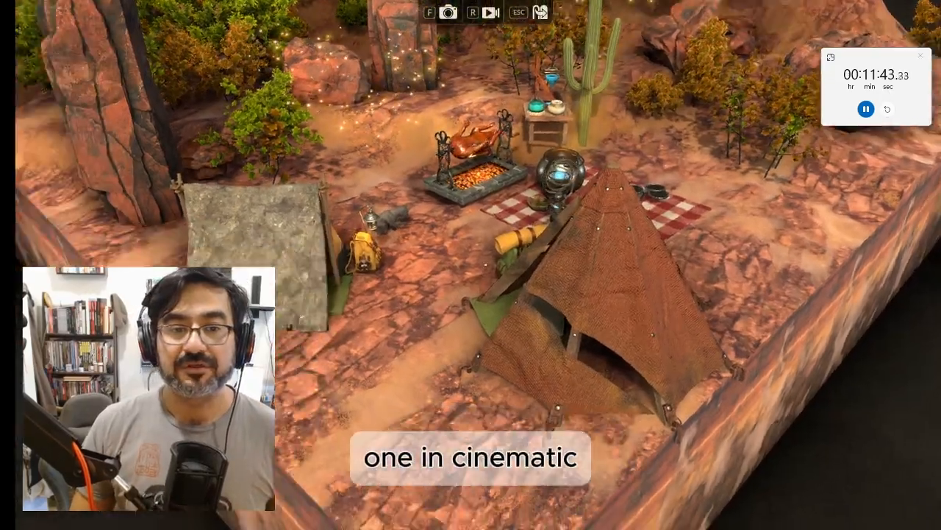
{"action": "scroll", "coordinate": [471, 264], "scroll_direction": "up", "scroll_amount": 3}
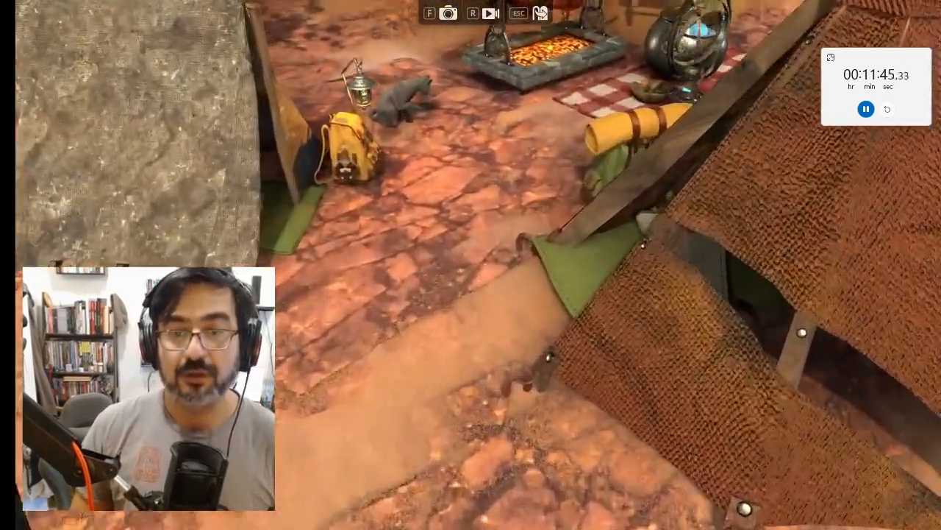
Record a forward cinematic camera move toward the campsite and save the clip as Dungeon Alchemist Capture C1
{"action": "middle_click_drag", "start_coordinate": [471, 339], "coordinate": [485, 200]}
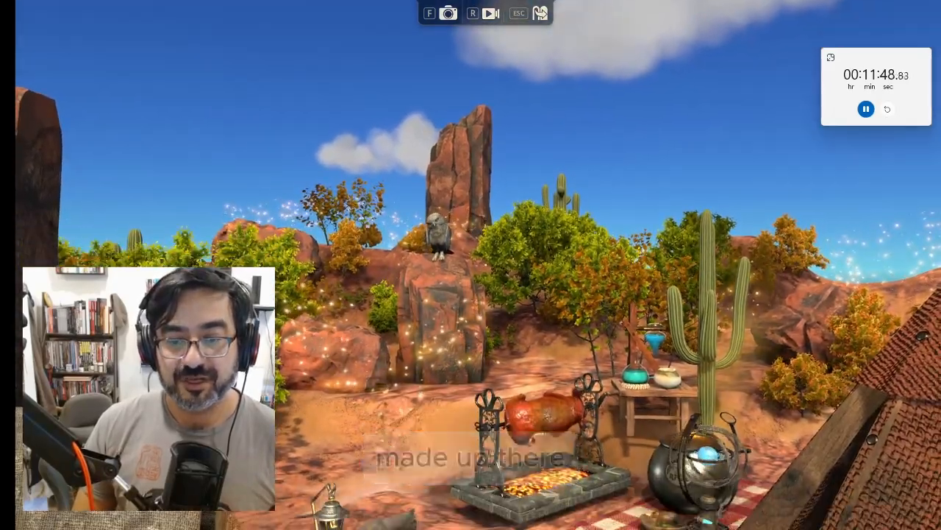
{"action": "scroll", "coordinate": [471, 264], "scroll_direction": "down", "scroll_amount": 3}
{"action": "key", "text": "w"}
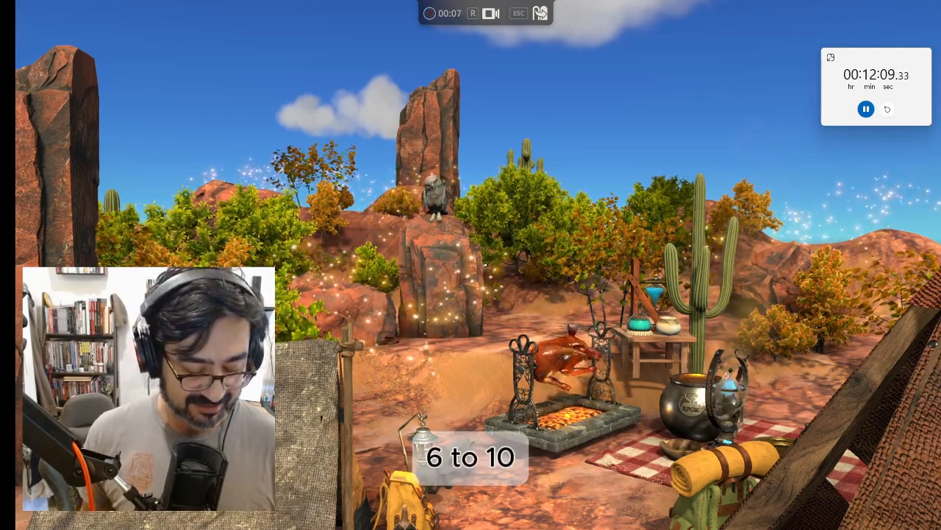
{"action": "key", "text": "r"}
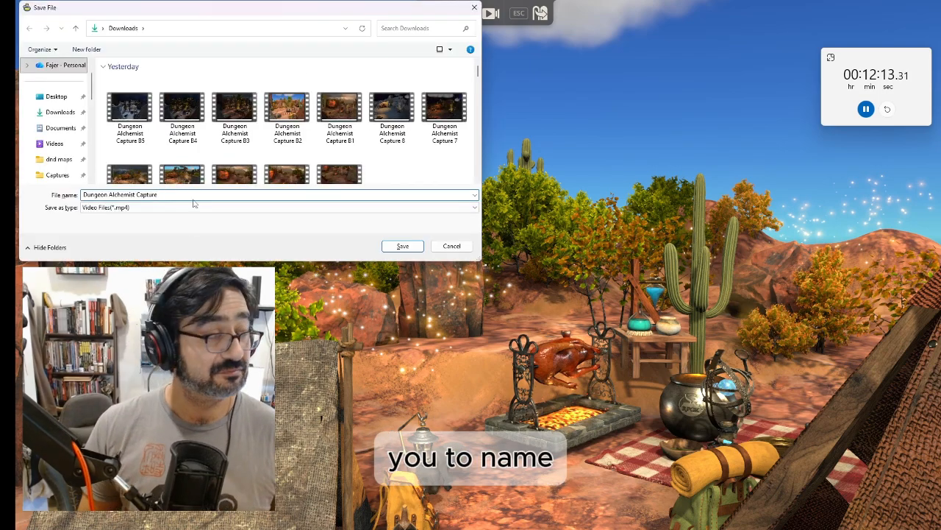
{"action": "type", "text": "C"}
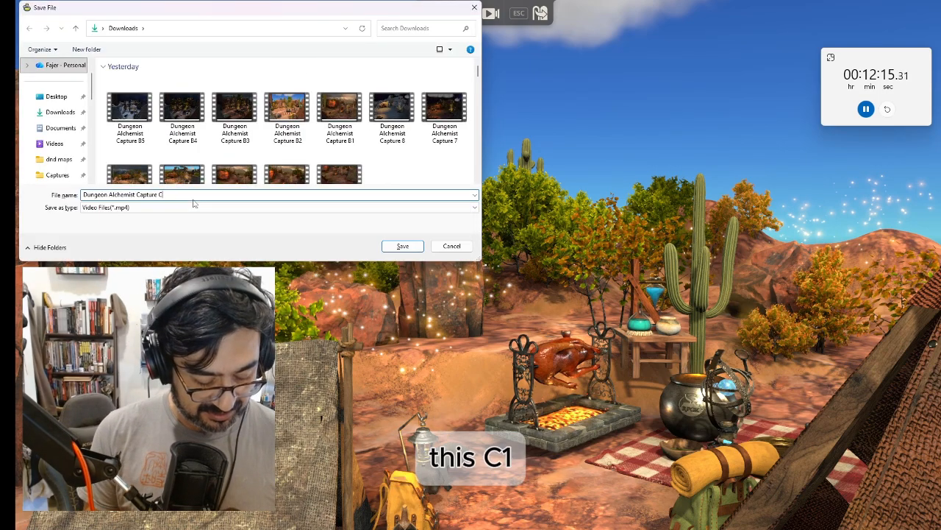
{"action": "type", "text": "1"}
{"action": "key", "text": "Return"}
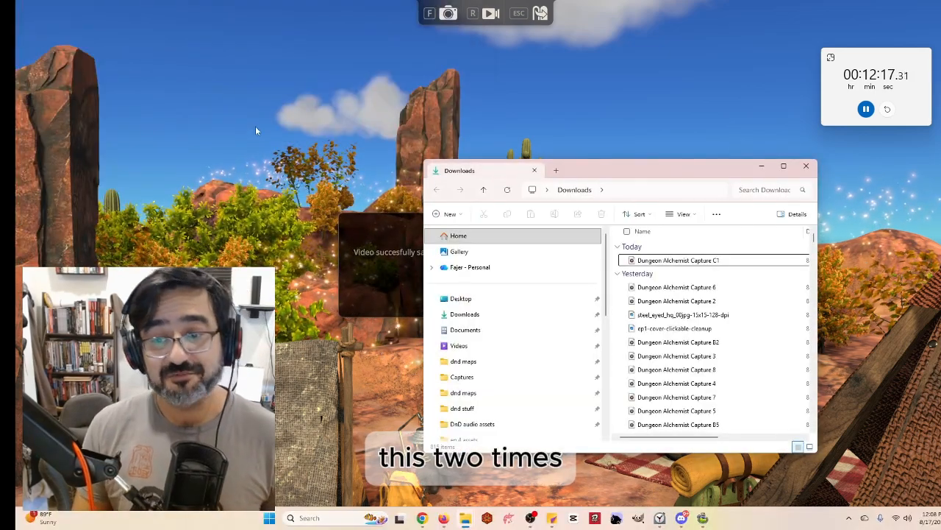
Close the Downloads folder window, leave cinematic mode and resume editing the map
{"action": "left_click", "coordinate": [807, 167]}
{"action": "left_click", "coordinate": [499, 296]}
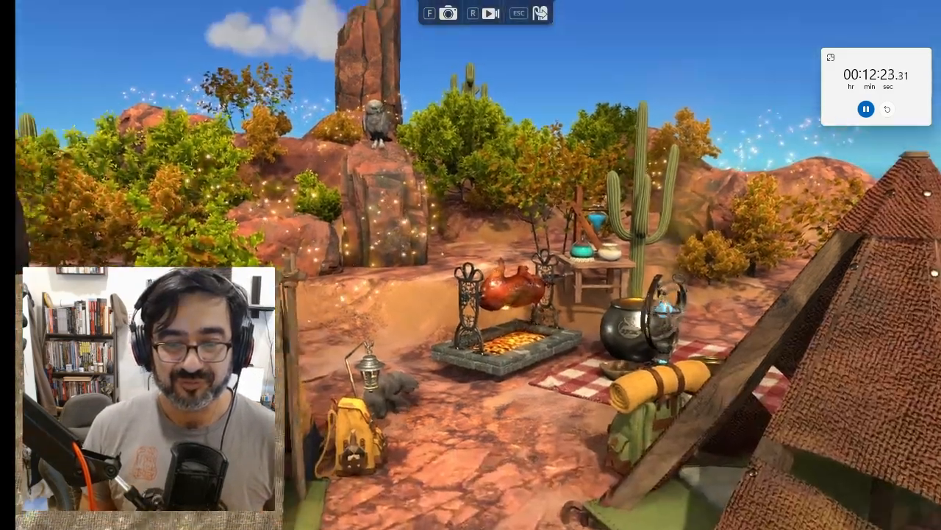
{"action": "key", "text": "Escape"}
{"action": "key", "text": "Escape"}
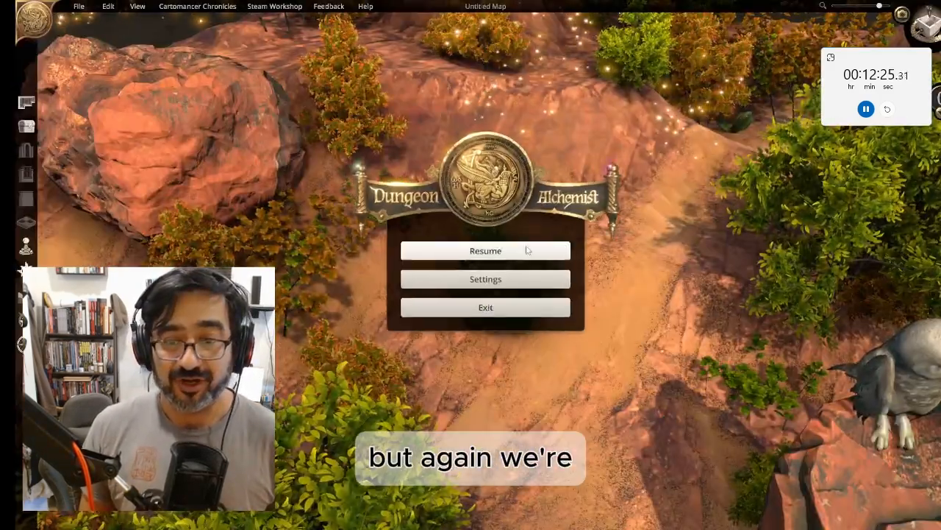
{"action": "left_click", "coordinate": [537, 243]}
Orbit and zoom around the whole map to review the finished desert scene
{"action": "scroll", "coordinate": [574, 225], "scroll_direction": "down", "scroll_amount": 6}
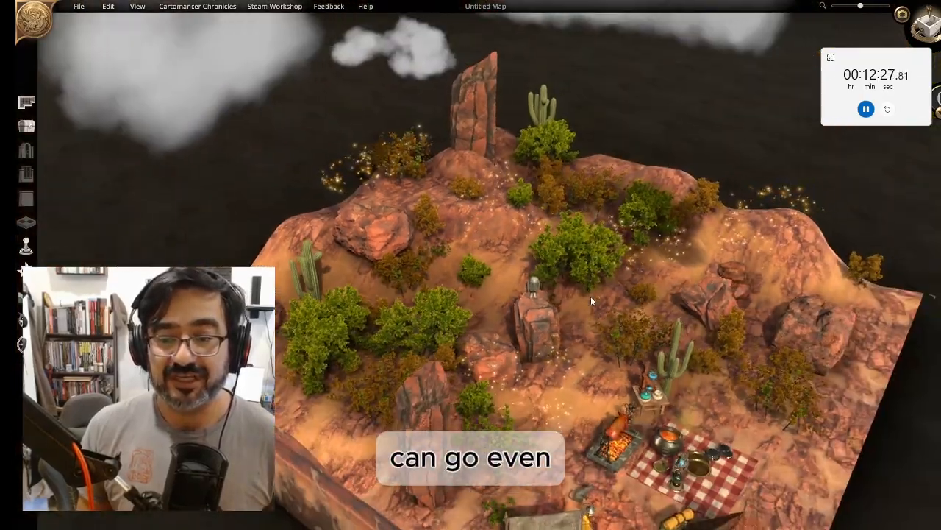
{"action": "middle_click_drag", "start_coordinate": [590, 300], "coordinate": [420, 294]}
{"action": "scroll", "coordinate": [422, 287], "scroll_direction": "up", "scroll_amount": 5}
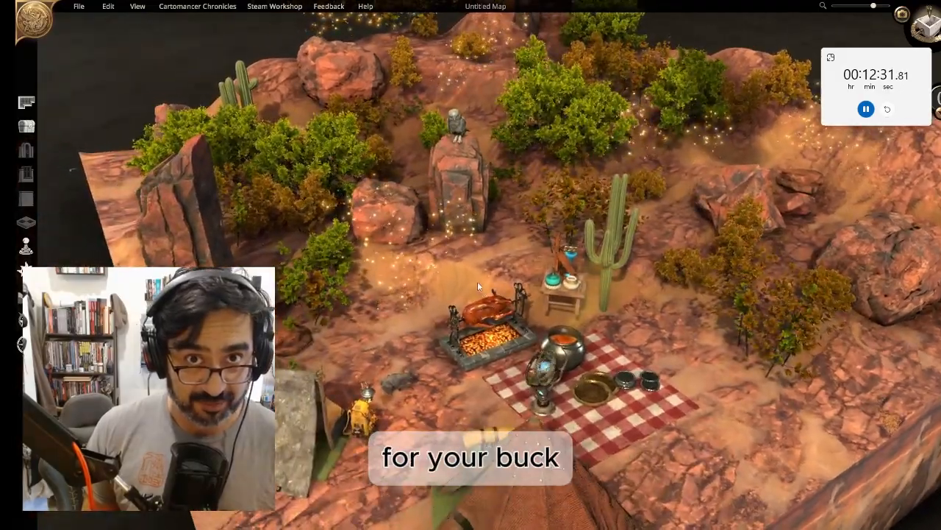
{"action": "middle_click_drag", "start_coordinate": [477, 282], "coordinate": [387, 294]}
{"action": "scroll", "coordinate": [389, 295], "scroll_direction": "down", "scroll_amount": 4}
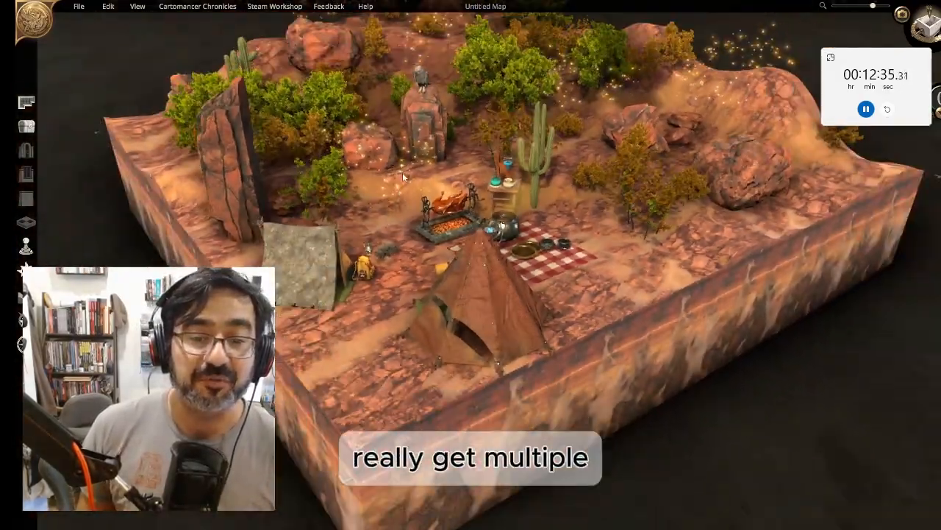
{"action": "scroll", "coordinate": [450, 312], "scroll_direction": "up", "scroll_amount": 4}
{"action": "middle_click_drag", "start_coordinate": [451, 312], "coordinate": [414, 180]}
{"action": "scroll", "coordinate": [499, 118], "scroll_direction": "down", "scroll_amount": 3}
{"action": "scroll", "coordinate": [499, 119], "scroll_direction": "up", "scroll_amount": 3}
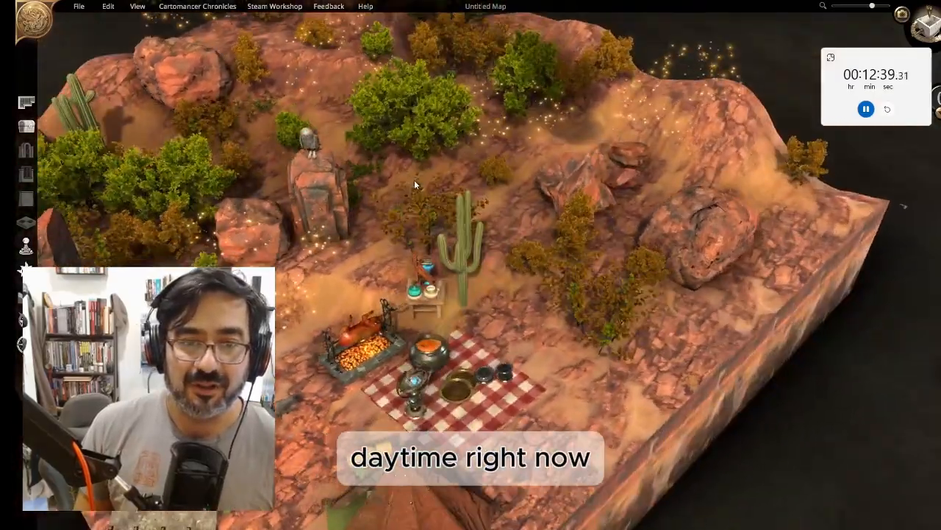
Open the time-of-day controls and try different times, ending on sunset lighting
{"action": "left_click", "coordinate": [26, 270]}
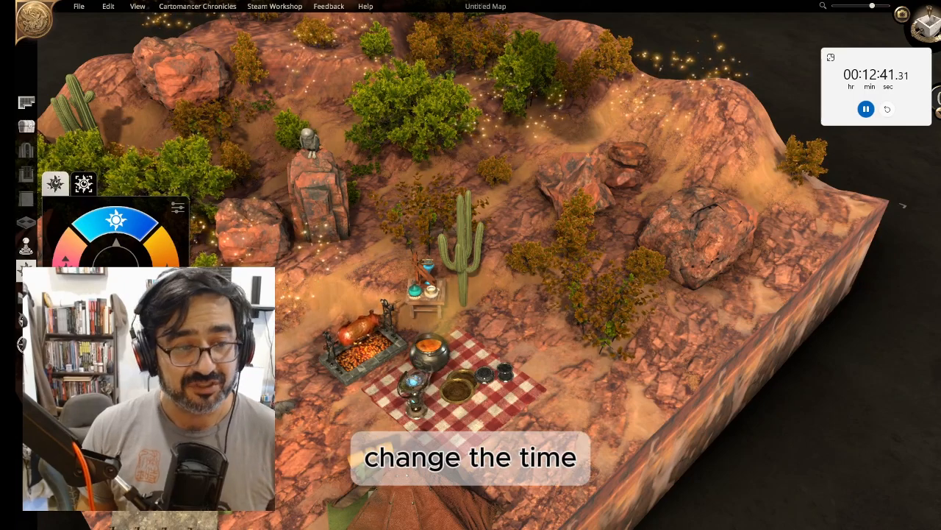
{"action": "left_click", "coordinate": [66, 261]}
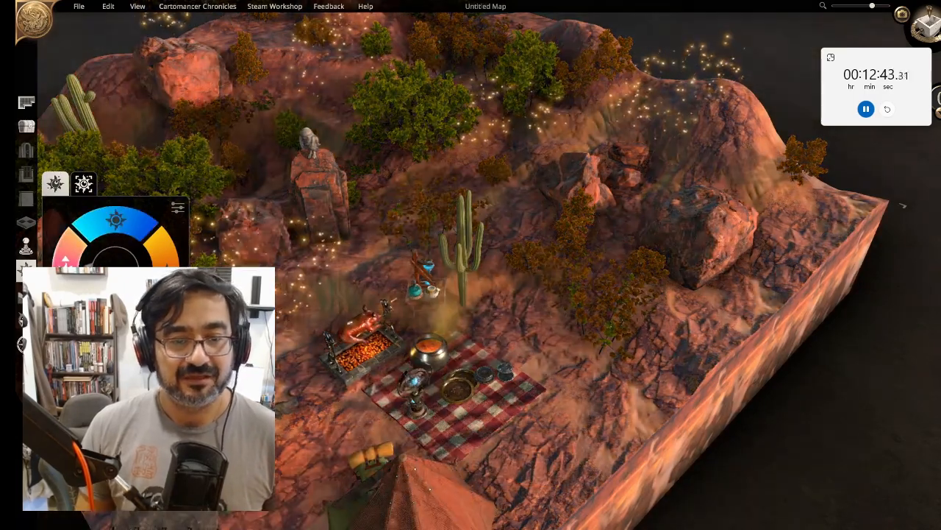
{"action": "left_click", "coordinate": [166, 260]}
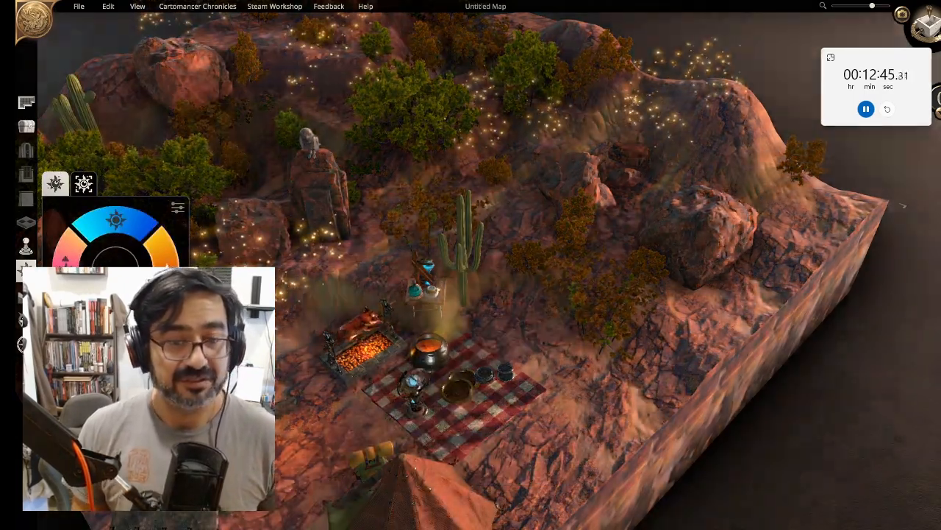
{"action": "left_click", "coordinate": [138, 229]}
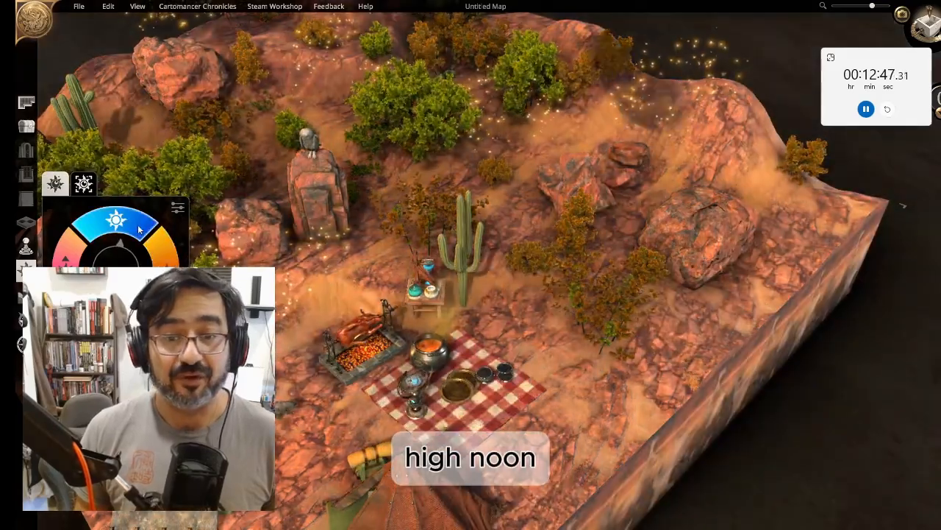
{"action": "left_click", "coordinate": [166, 260]}
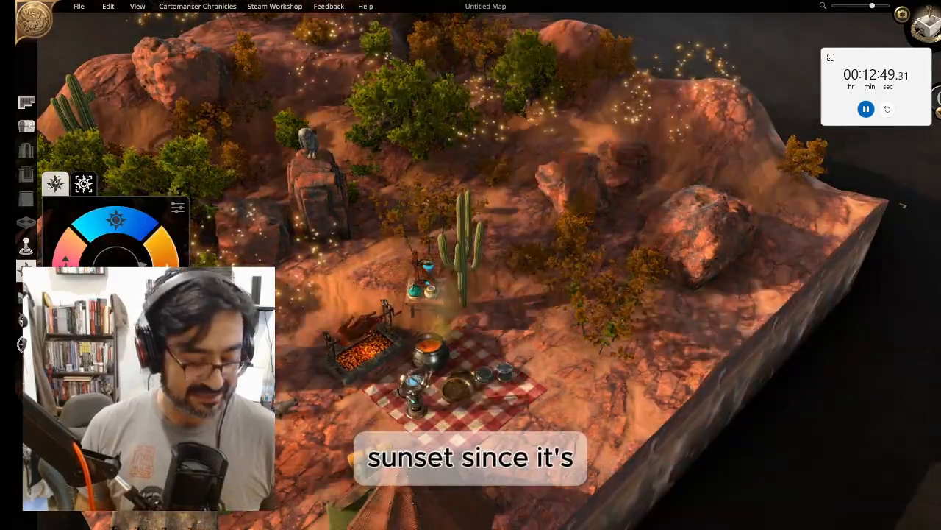
Frame the campsite closer and open the detailed light settings beside the time-of-day wheel
{"action": "right_click_drag", "start_coordinate": [326, 443], "coordinate": [450, 305]}
{"action": "scroll", "coordinate": [449, 305], "scroll_direction": "up", "scroll_amount": 6}
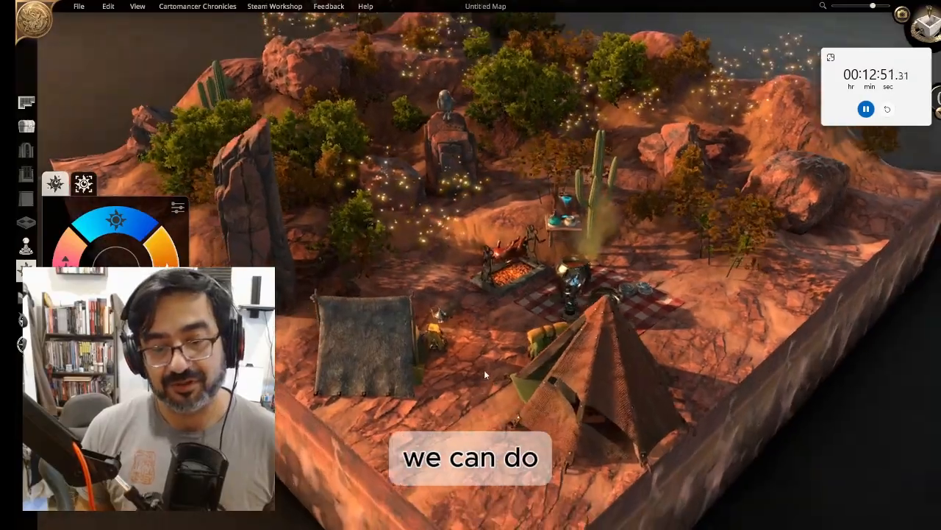
{"action": "scroll", "coordinate": [503, 314], "scroll_direction": "down", "scroll_amount": 6}
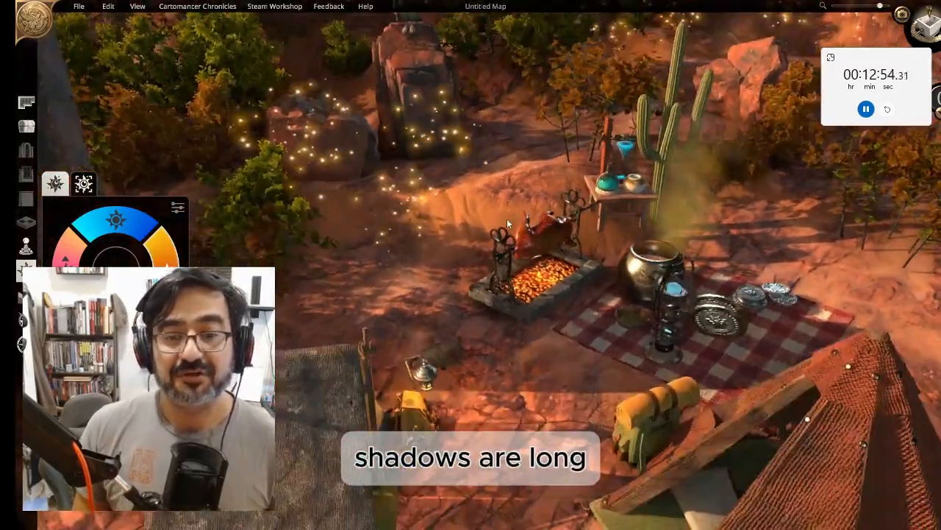
{"action": "scroll", "coordinate": [492, 236], "scroll_direction": "up", "scroll_amount": 3}
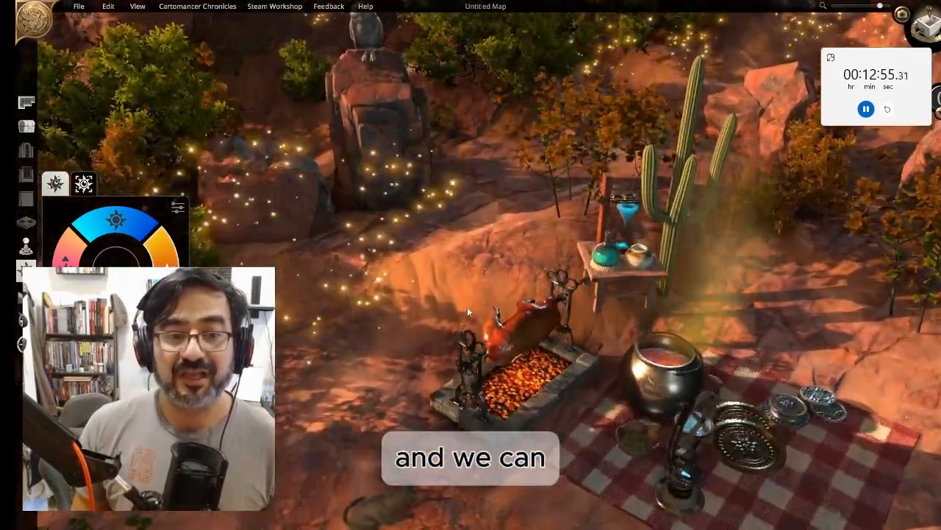
{"action": "left_click", "coordinate": [84, 184]}
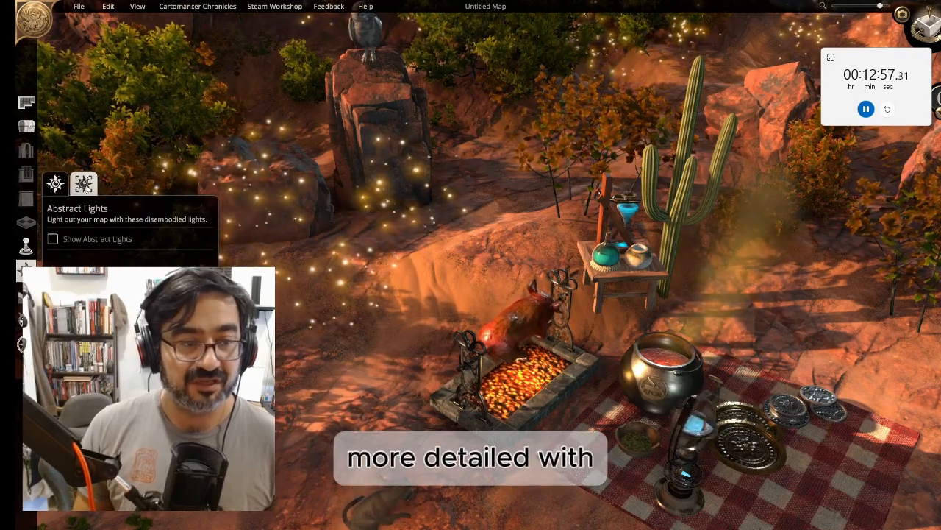
{"action": "left_click", "coordinate": [57, 184]}
{"action": "left_click", "coordinate": [178, 208]}
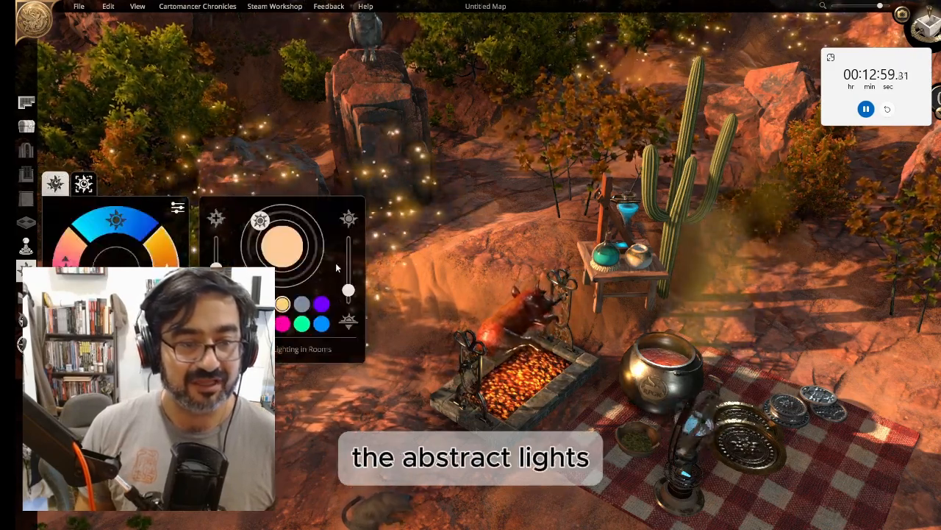
Lower the light intensity sliders and switch the light colour to the blue-grey swatch
{"action": "key", "text": "s"}
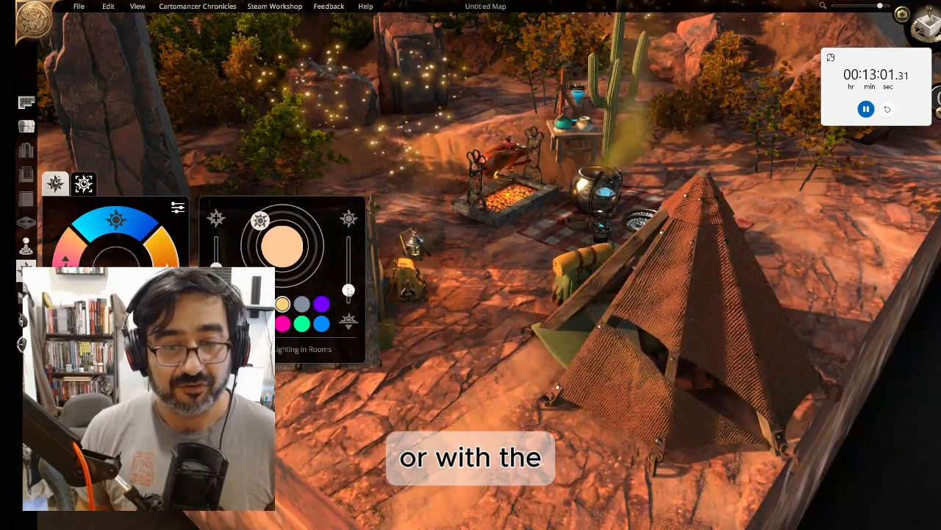
{"action": "left_click_drag", "start_coordinate": [348, 291], "coordinate": [363, 309]}
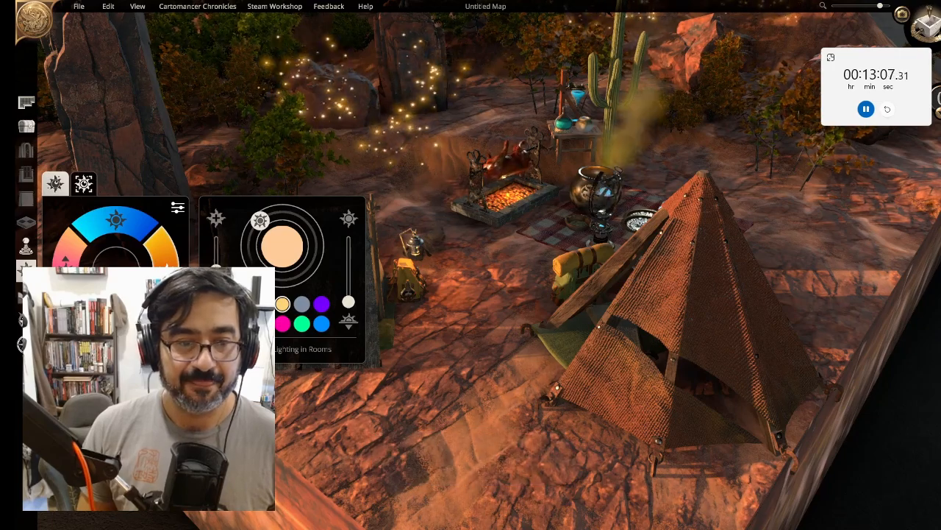
{"action": "mouse_move", "coordinate": [217, 270]}
{"action": "left_mouse_down"}
{"action": "mouse_move", "coordinate": [223, 240]}
{"action": "mouse_move", "coordinate": [226, 262]}
{"action": "left_mouse_up"}
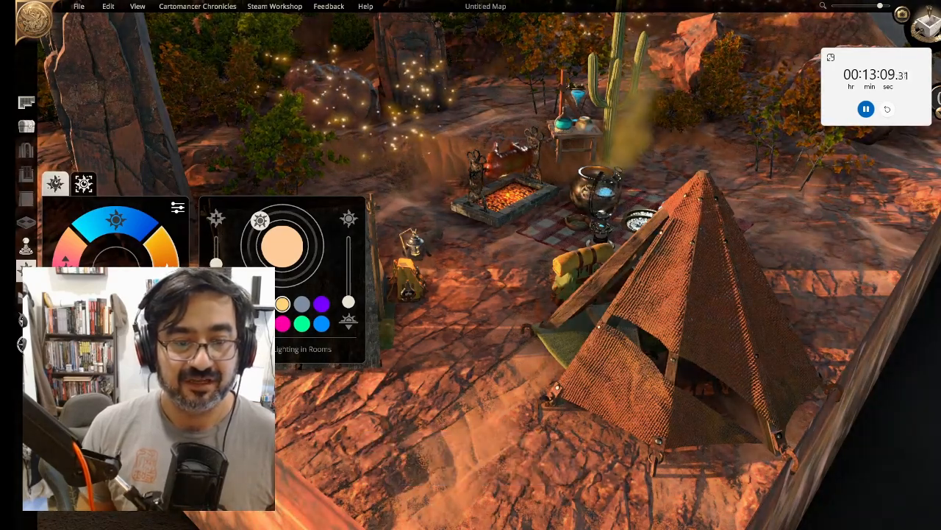
{"action": "left_click", "coordinate": [300, 306]}
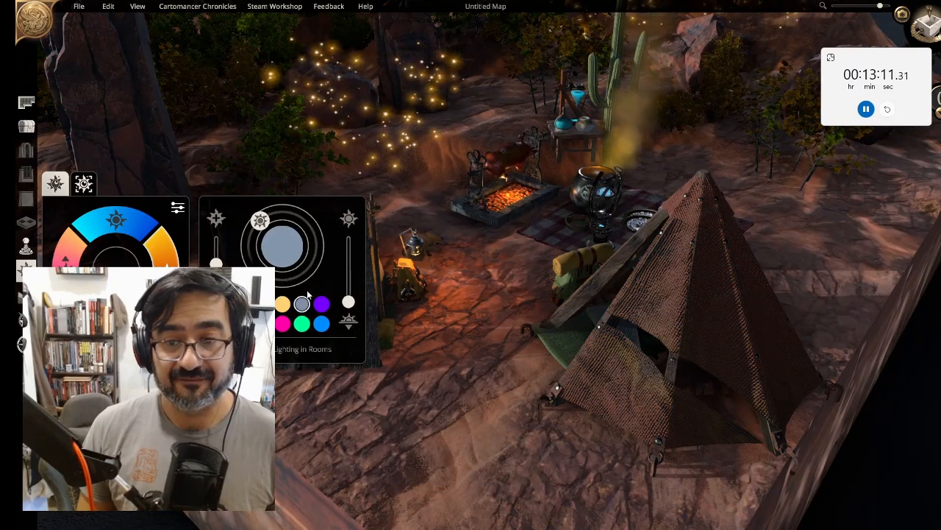
{"action": "middle_click_drag", "start_coordinate": [472, 220], "coordinate": [501, 221]}
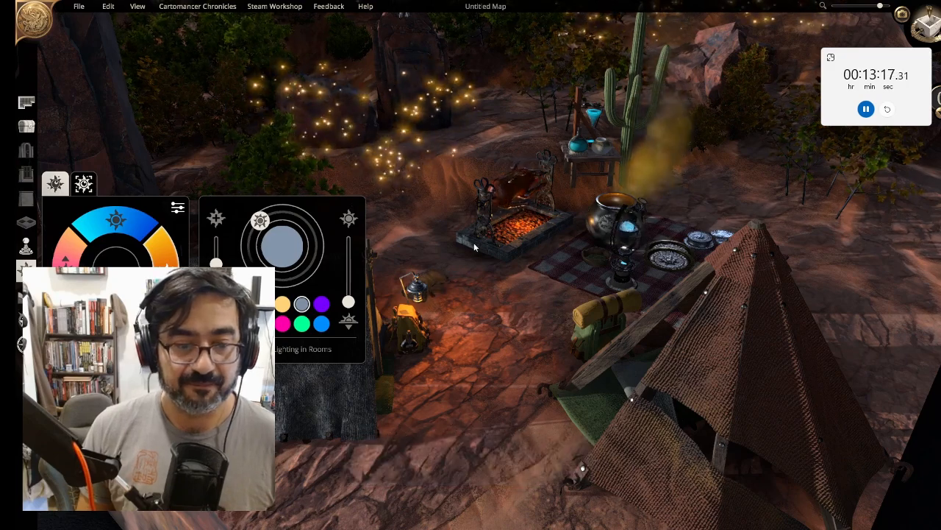
Close the lighting panel, switch to cinematic mode and move the camera in toward the campsite
{"action": "left_click", "coordinate": [26, 271]}
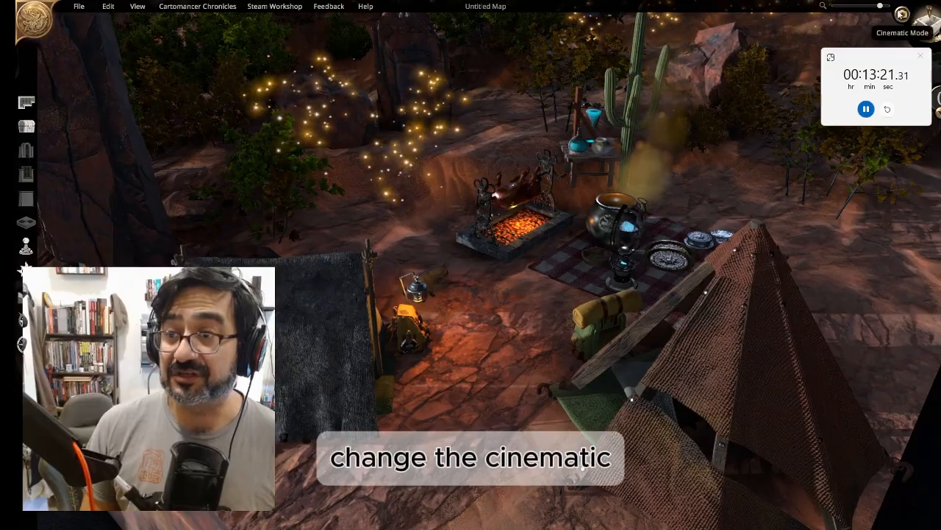
{"action": "left_click", "coordinate": [903, 14]}
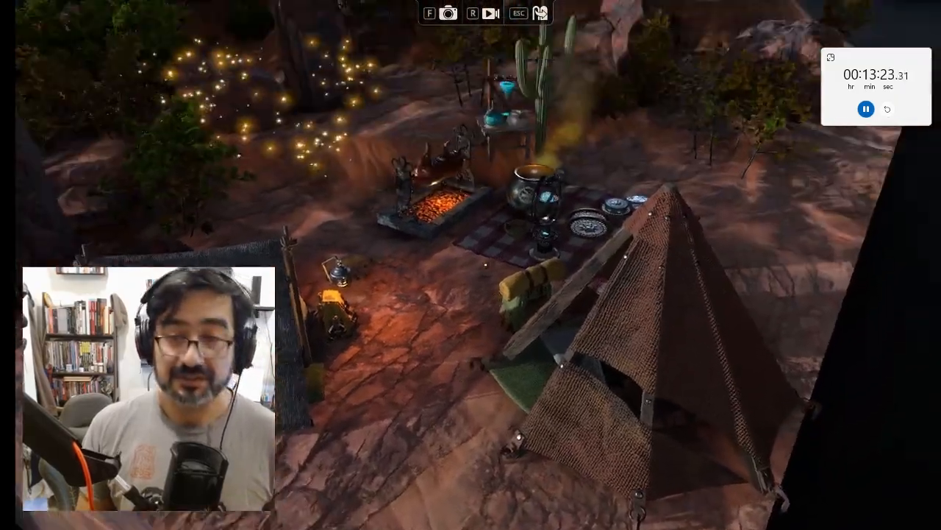
{"action": "key", "text": "w"}
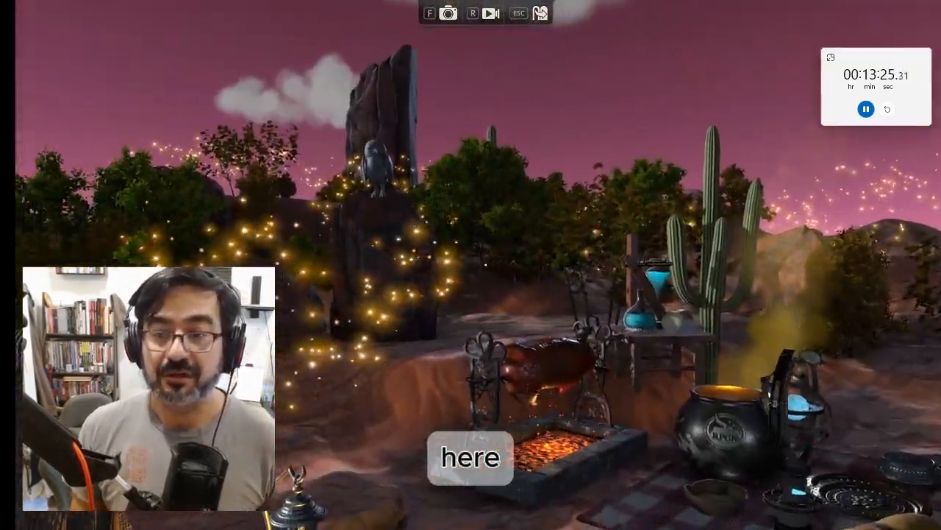
{"action": "key", "text": "s"}
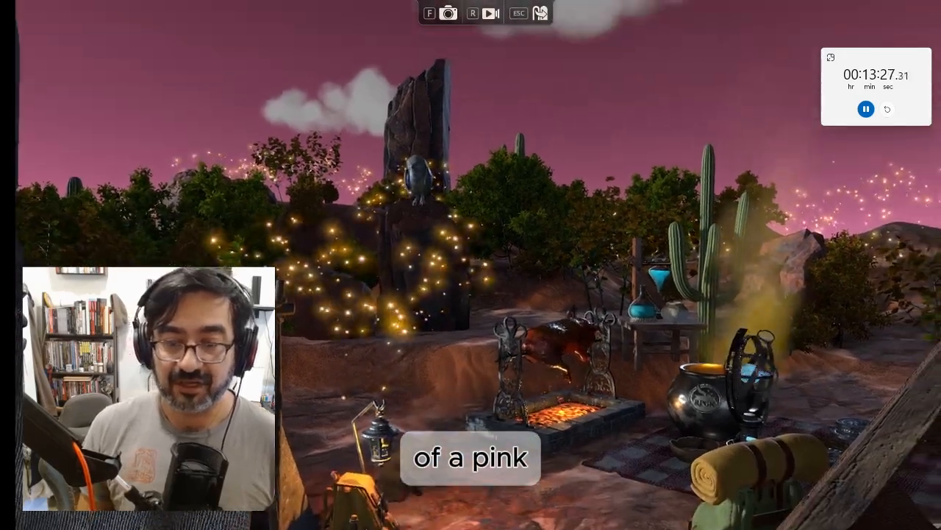
{"action": "key", "text": "s"}
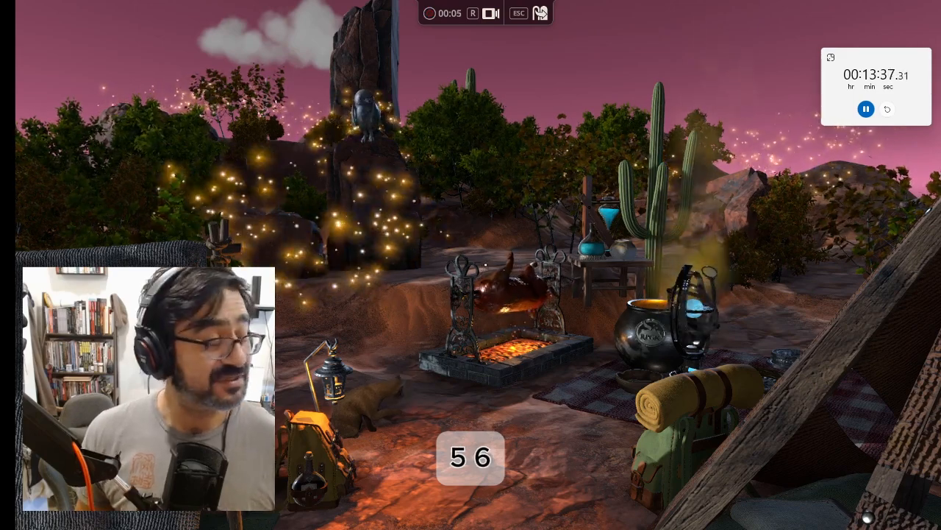
Stop recording, save the clip as Dungeon Alchemist Capture.c2 and dismiss the saved notice
{"action": "key", "text": "r"}
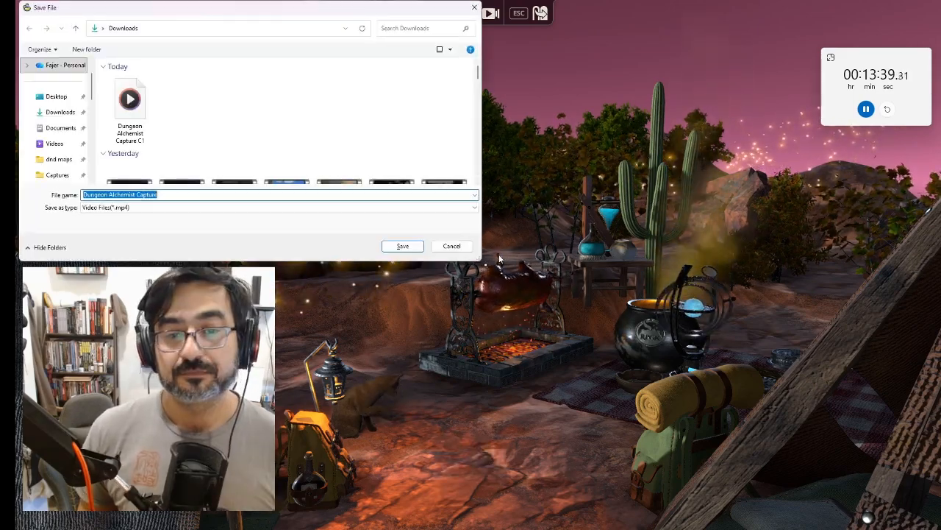
{"action": "left_click", "coordinate": [246, 197]}
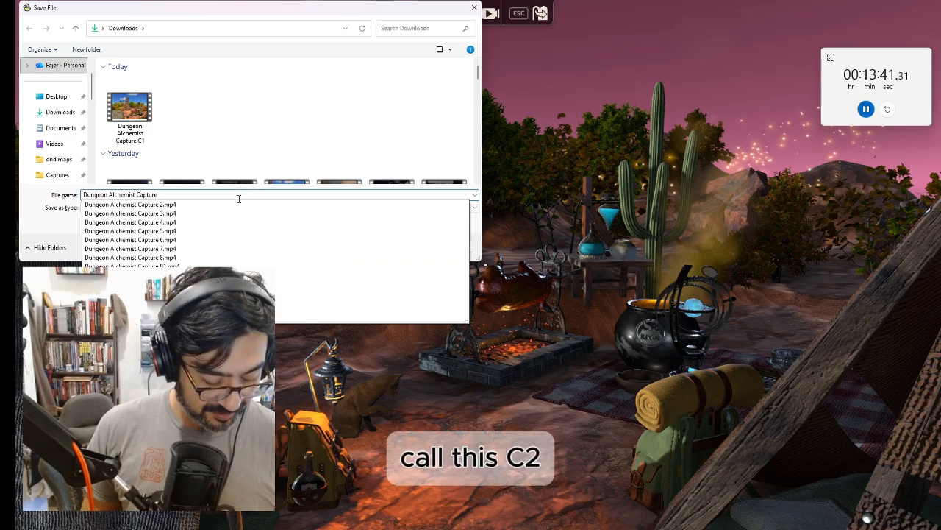
{"action": "type", "text": "c2"}
{"action": "left_click", "coordinate": [403, 246]}
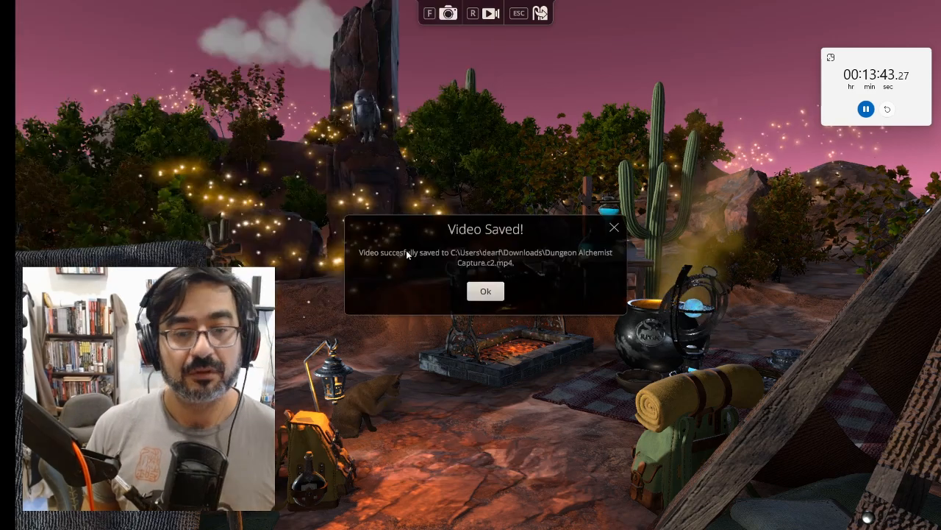
{"action": "left_click", "coordinate": [817, 178]}
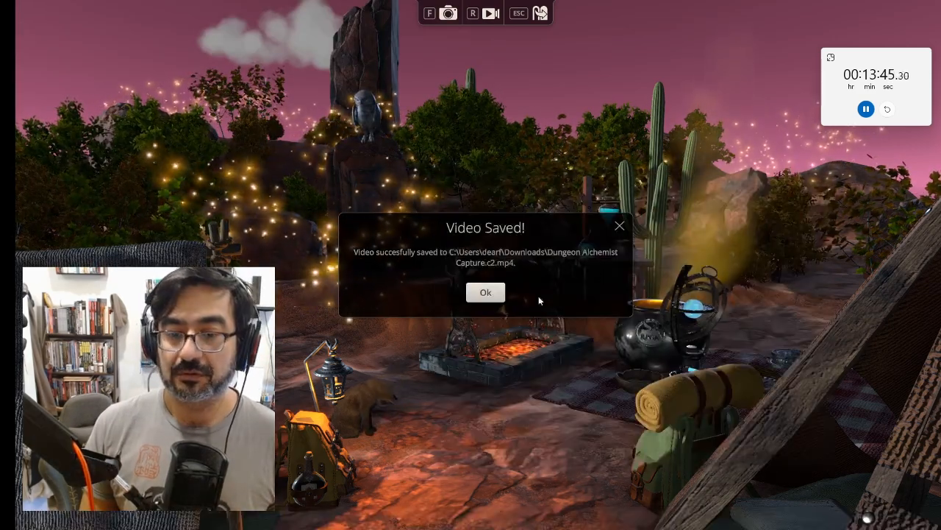
{"action": "left_click", "coordinate": [489, 291]}
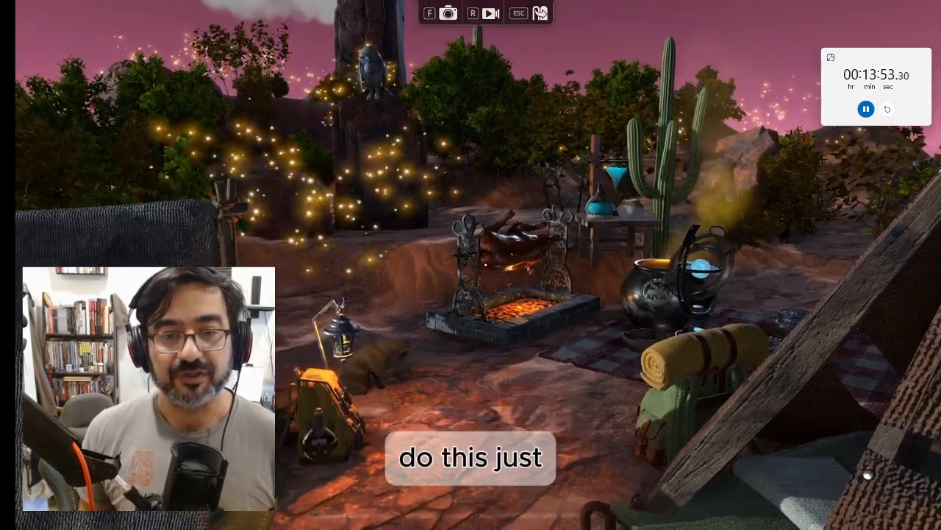
Leave cinematic mode and return to the editor view of the campsite
{"action": "key", "text": "Escape"}
{"action": "scroll", "coordinate": [504, 234], "scroll_direction": "down", "scroll_amount": 2}
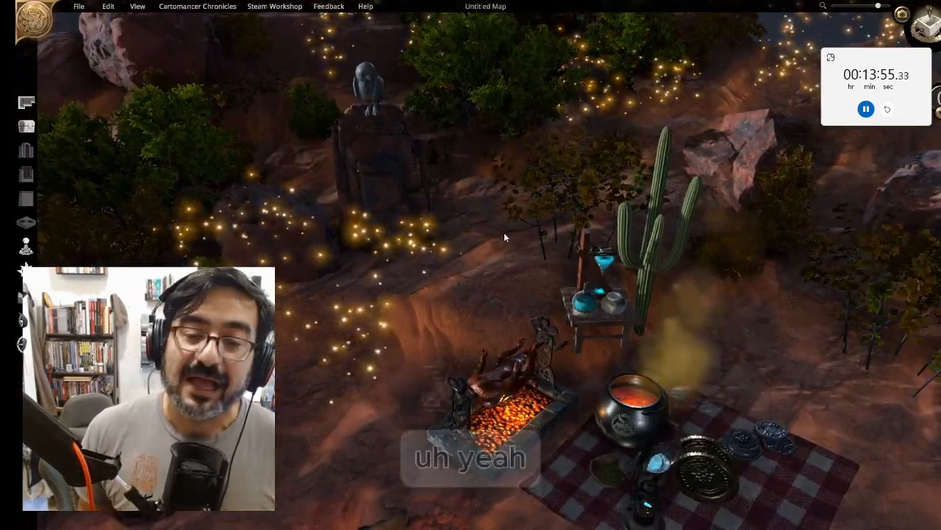
{"action": "middle_click_drag", "start_coordinate": [504, 232], "coordinate": [113, 142]}
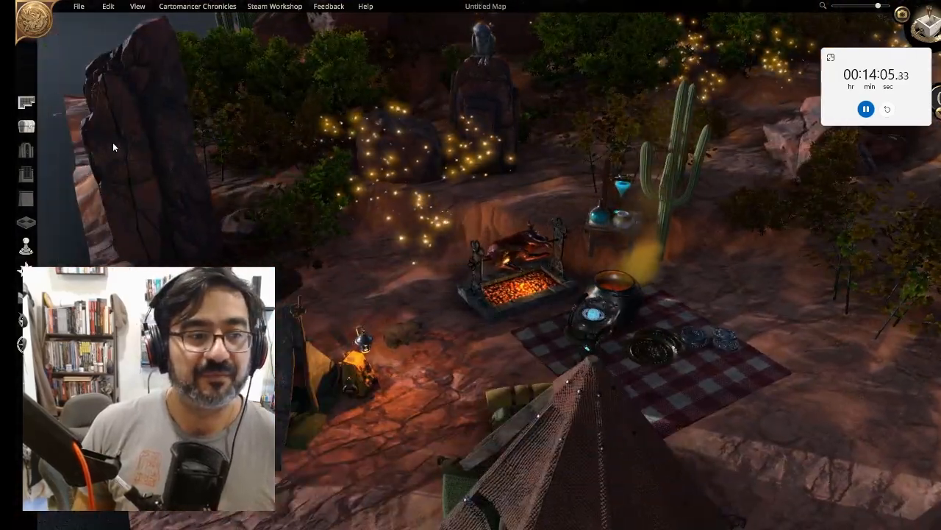
{"action": "left_click", "coordinate": [26, 126]}
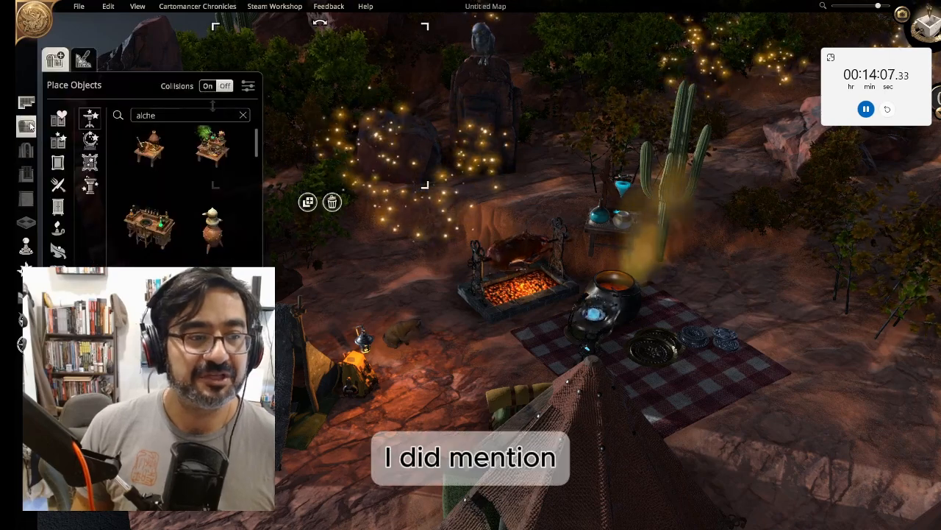
Open the Steam Workshop asset browser and search for "pano"
{"action": "left_click", "coordinate": [274, 6]}
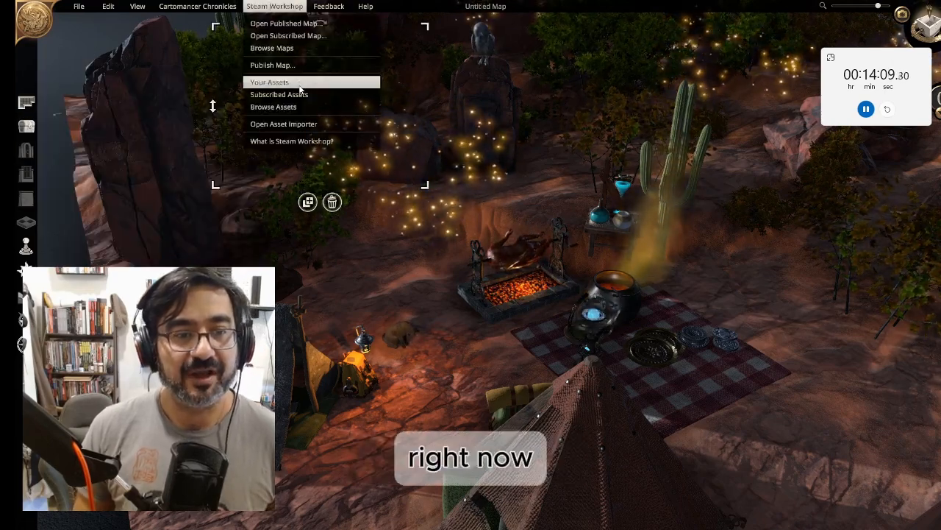
{"action": "left_click", "coordinate": [279, 107]}
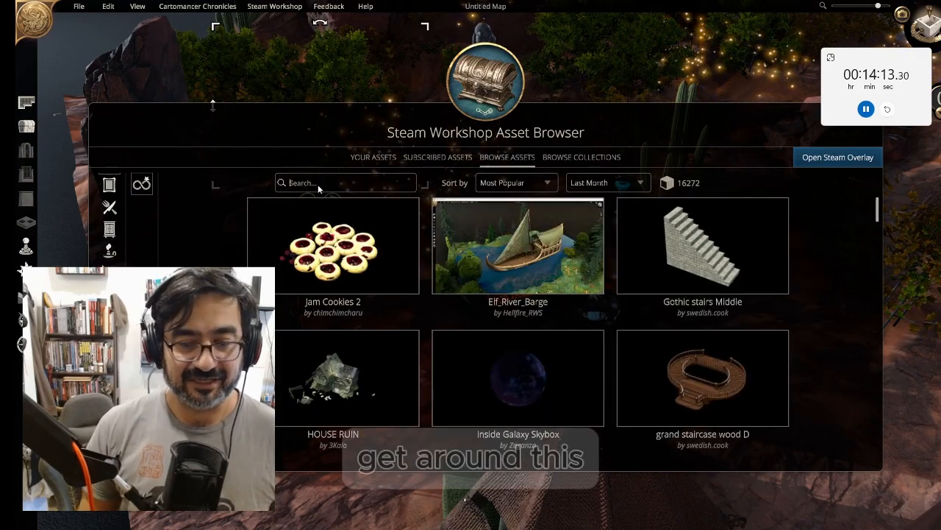
{"action": "mouse_move", "coordinate": [532, 396]}
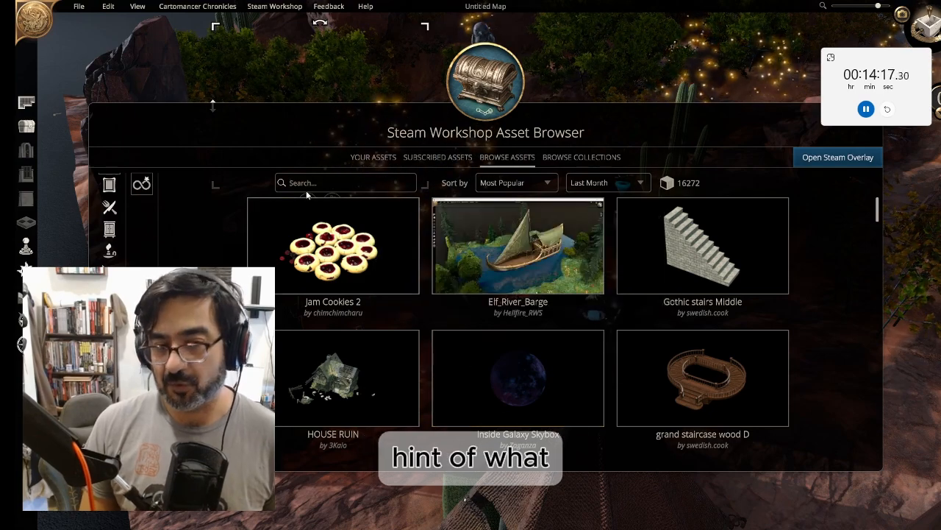
{"action": "type", "text": "pano"}
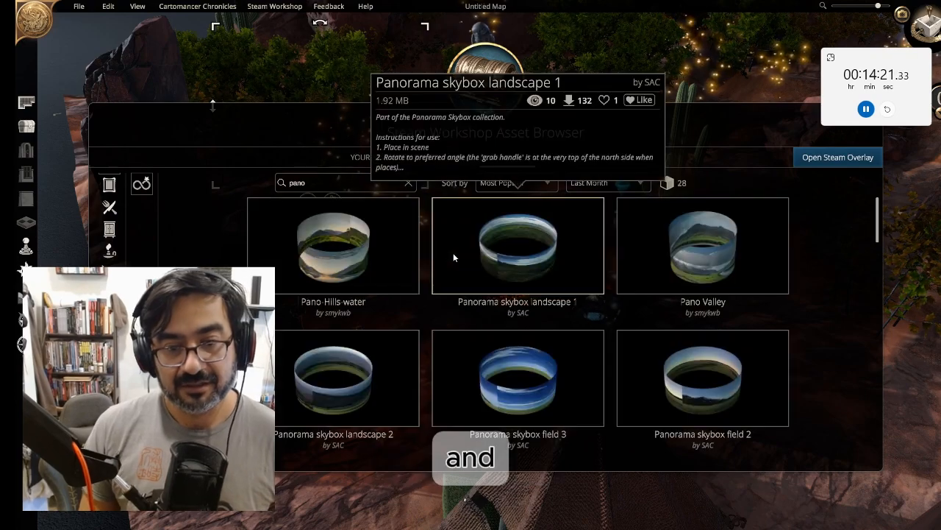
Download the "Pano Mountain-River - Transparant sky" asset from the search results
{"action": "scroll", "coordinate": [633, 351], "scroll_direction": "down", "scroll_amount": 1}
{"action": "mouse_move", "coordinate": [633, 351]}
{"action": "scroll", "coordinate": [633, 350], "scroll_direction": "down", "scroll_amount": 2}
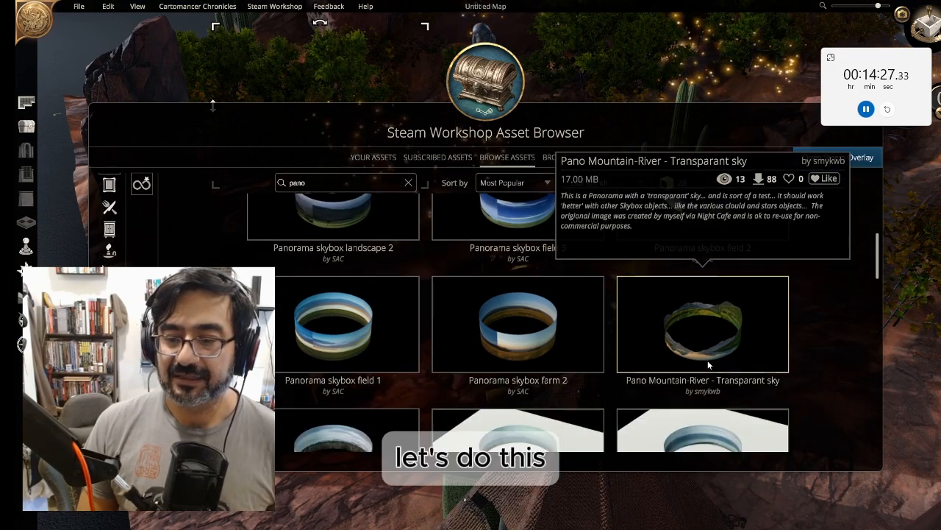
{"action": "left_click", "coordinate": [704, 361]}
{"action": "left_click", "coordinate": [473, 401]}
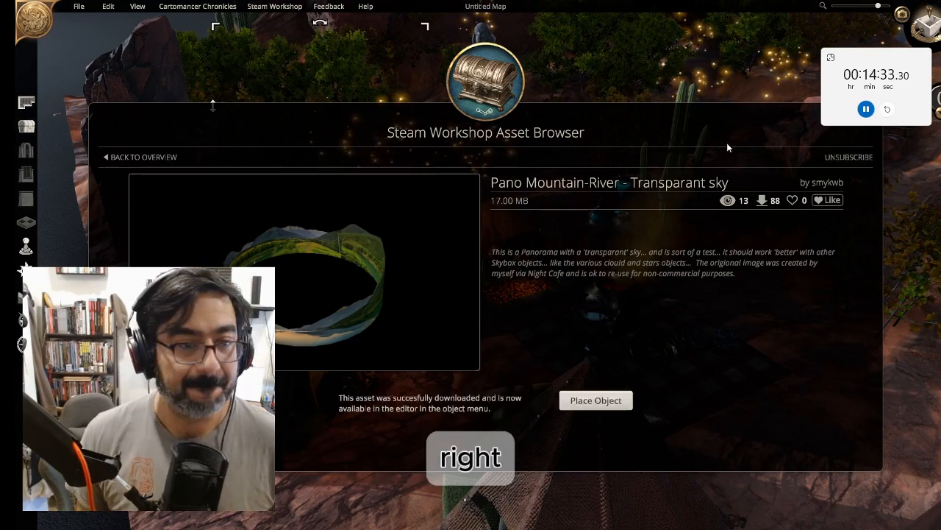
Go back to the results overview and close the asset browser
{"action": "left_click", "coordinate": [106, 157]}
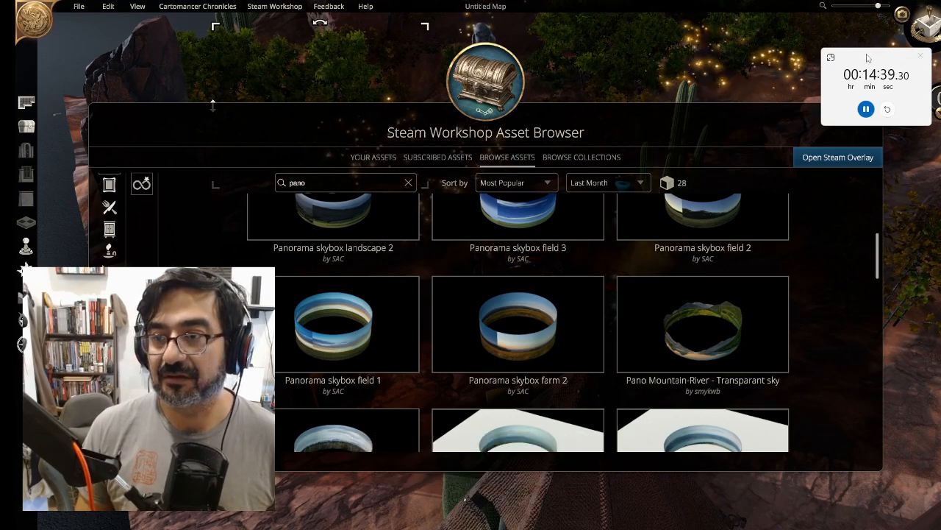
{"action": "left_click_drag", "start_coordinate": [866, 57], "coordinate": [875, 22]}
{"action": "left_click", "coordinate": [871, 117]}
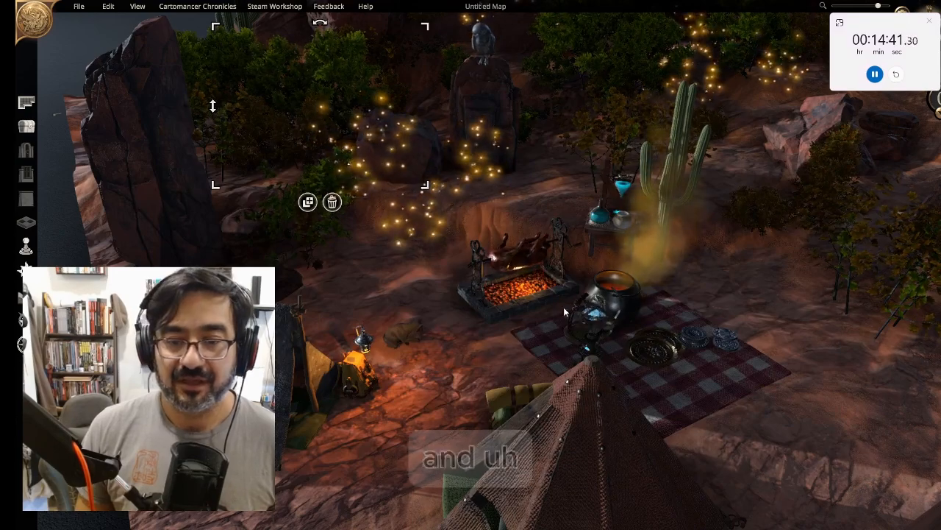
Search the placeable objects for "pano" and place the mountain-river panorama ring on the map
{"action": "right_click_drag", "start_coordinate": [564, 307], "coordinate": [563, 235]}
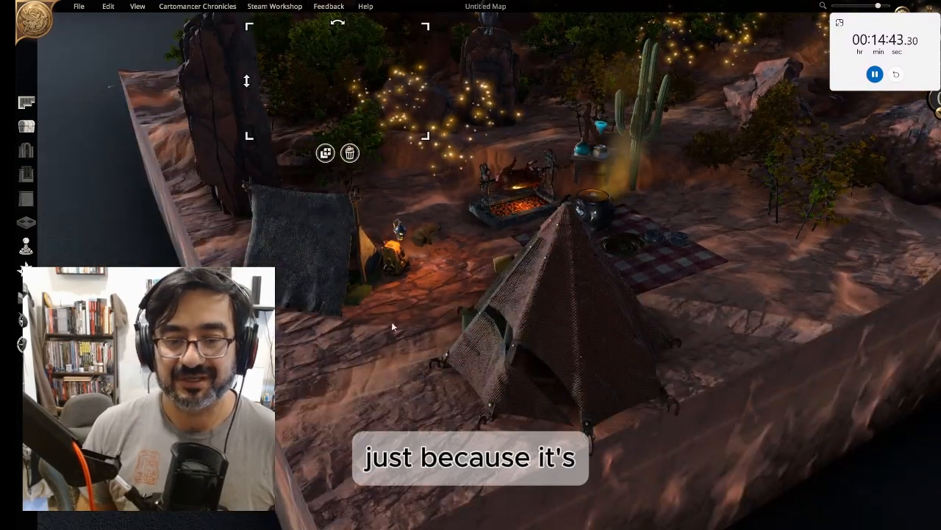
{"action": "scroll", "coordinate": [412, 364], "scroll_direction": "up", "scroll_amount": 2}
{"action": "scroll", "coordinate": [459, 367], "scroll_direction": "down", "scroll_amount": 6}
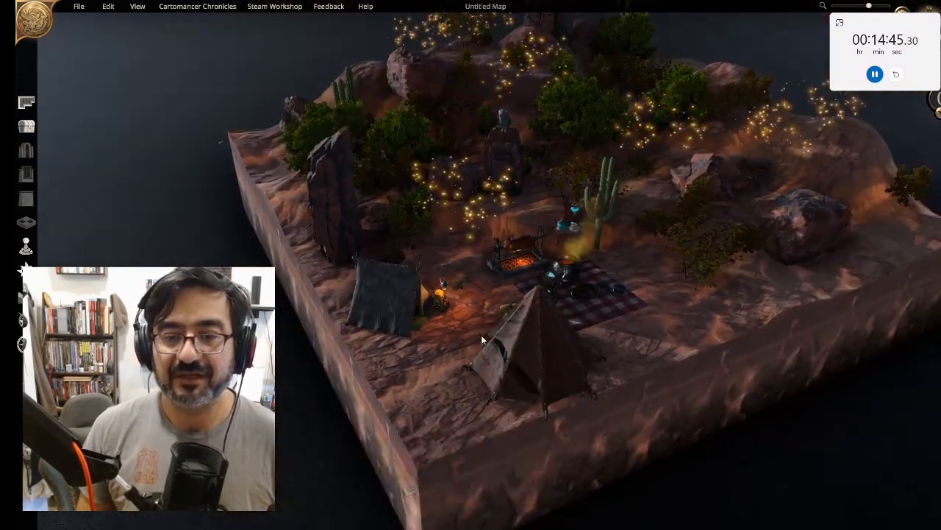
{"action": "scroll", "coordinate": [495, 312], "scroll_direction": "down", "scroll_amount": 1}
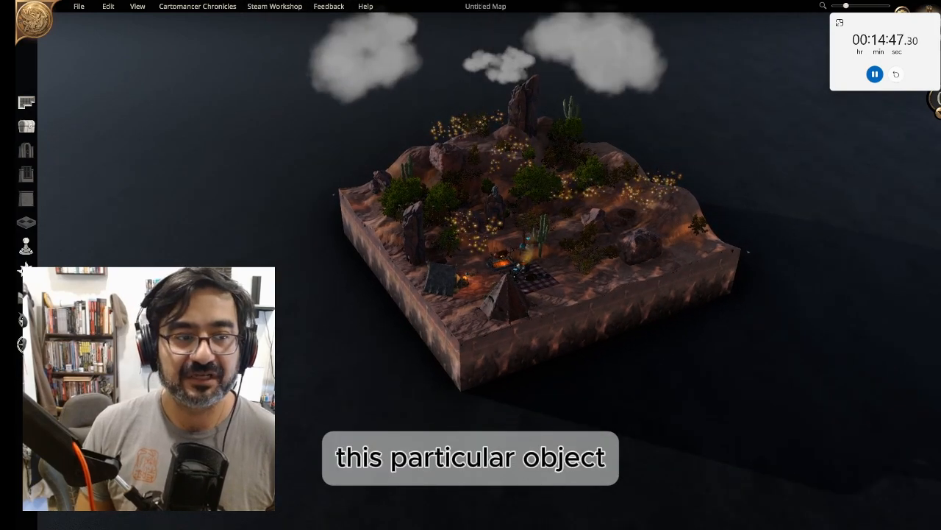
{"action": "left_click", "coordinate": [27, 126]}
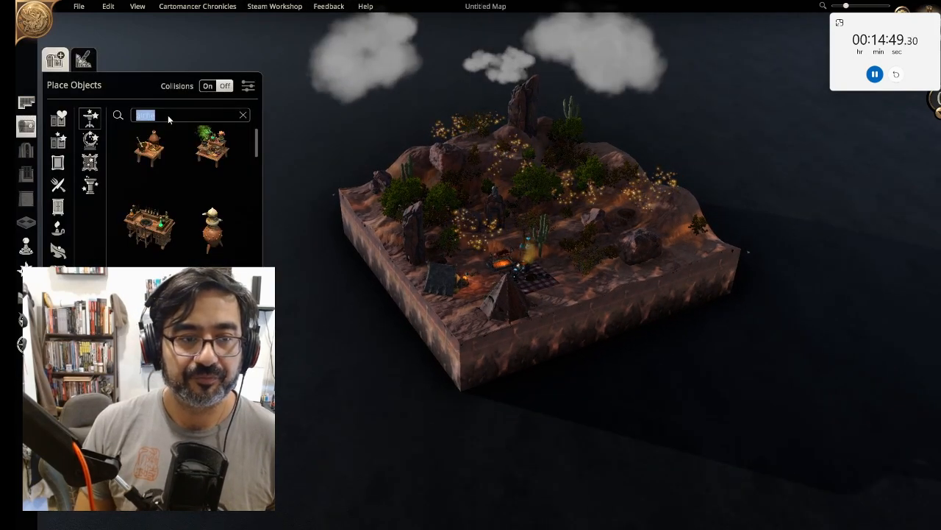
{"action": "type", "text": "pano"}
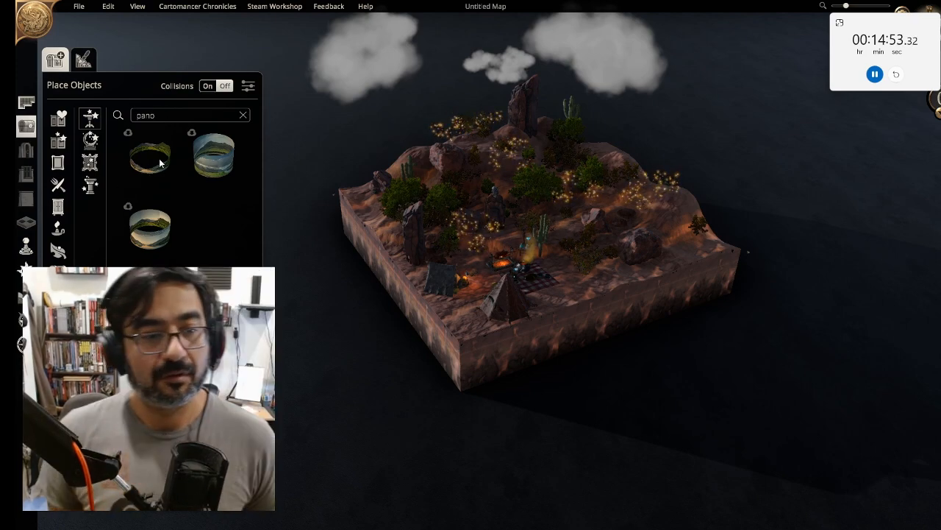
{"action": "left_click", "coordinate": [526, 219]}
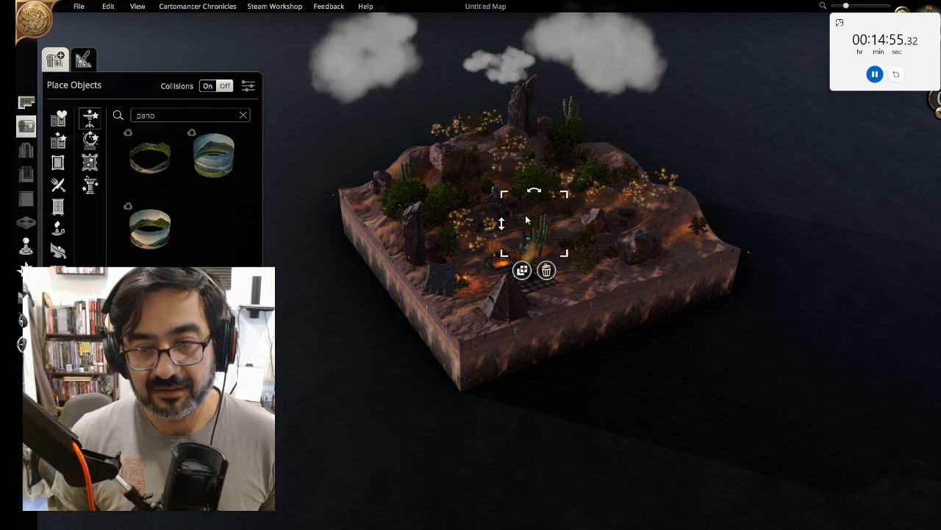
{"action": "left_click", "coordinate": [155, 173]}
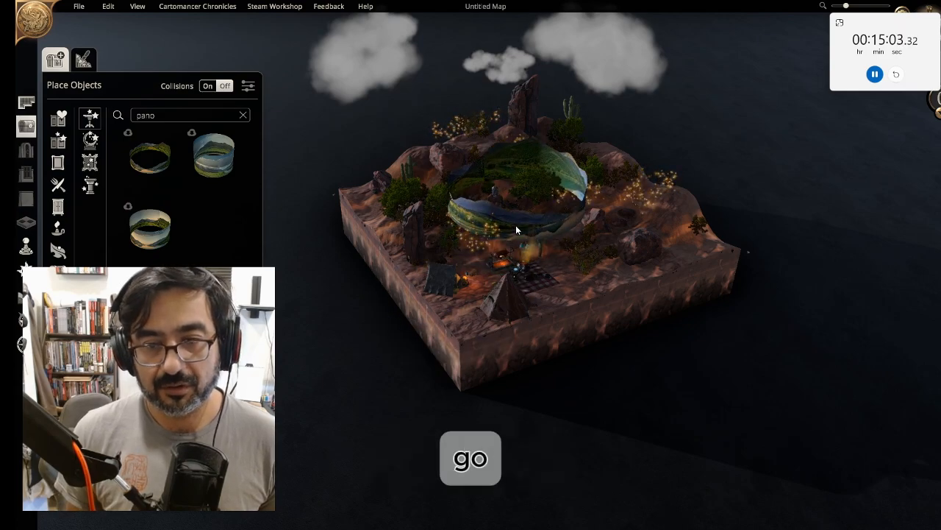
{"action": "left_click", "coordinate": [515, 225]}
Enlarge the panorama ring so it encircles the whole map, rotating and repositioning it
{"action": "left_click_drag", "start_coordinate": [622, 131], "coordinate": [909, 26]}
{"action": "middle_click_drag", "start_coordinate": [579, 361], "coordinate": [632, 419]}
{"action": "key", "text": "r"}
{"action": "key", "text": "r"}
{"action": "key", "text": "r"}
{"action": "key", "text": "r"}
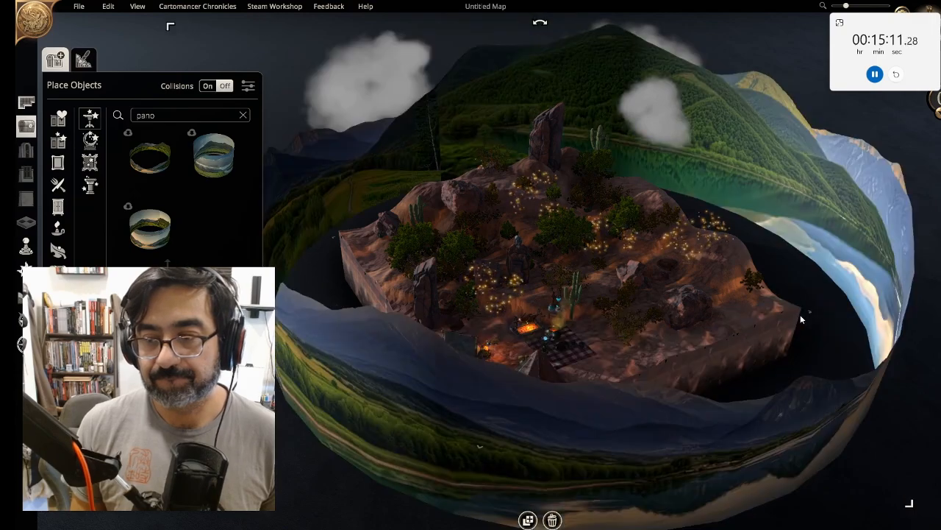
{"action": "middle_click_drag", "start_coordinate": [830, 341], "coordinate": [904, 309]}
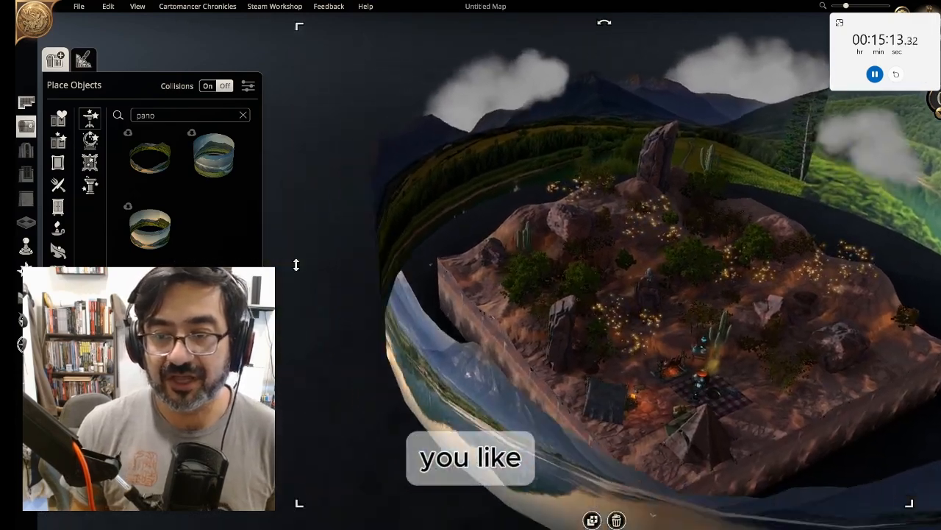
{"action": "left_click_drag", "start_coordinate": [328, 33], "coordinate": [376, 93]}
{"action": "left_click_drag", "start_coordinate": [561, 342], "coordinate": [544, 383]}
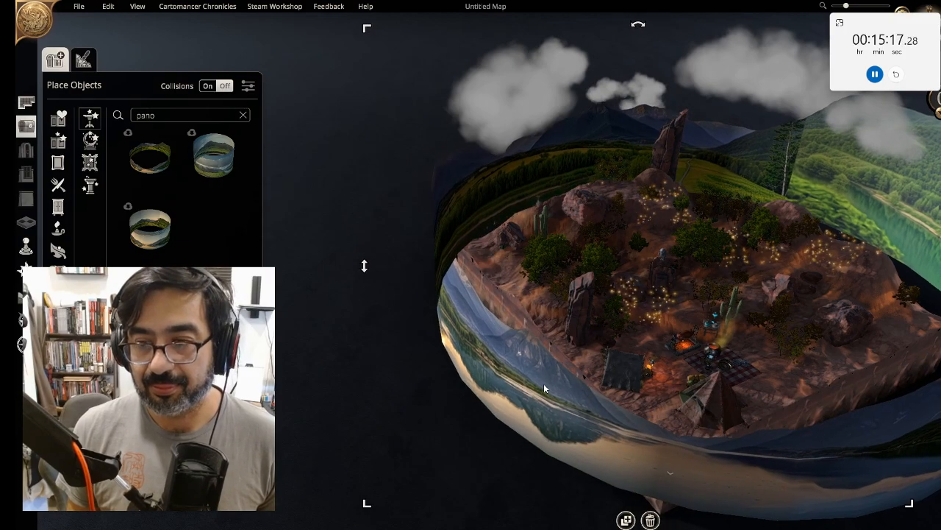
Rotate the panorama ring further and nudge its position so the mountains sit behind the campsite
{"action": "key", "text": "r"}
{"action": "key", "text": "r"}
{"action": "key", "text": "r"}
{"action": "key", "text": "r"}
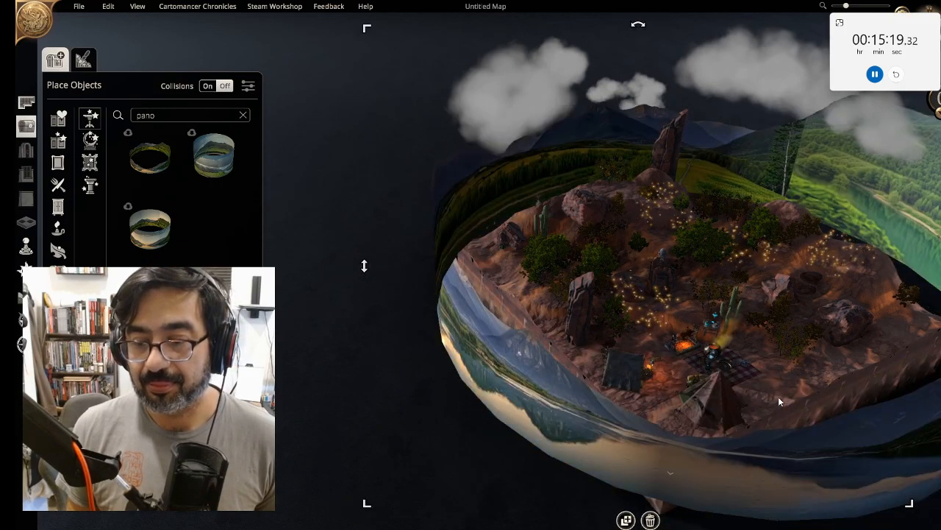
{"action": "middle_click_drag", "start_coordinate": [778, 396], "coordinate": [714, 383]}
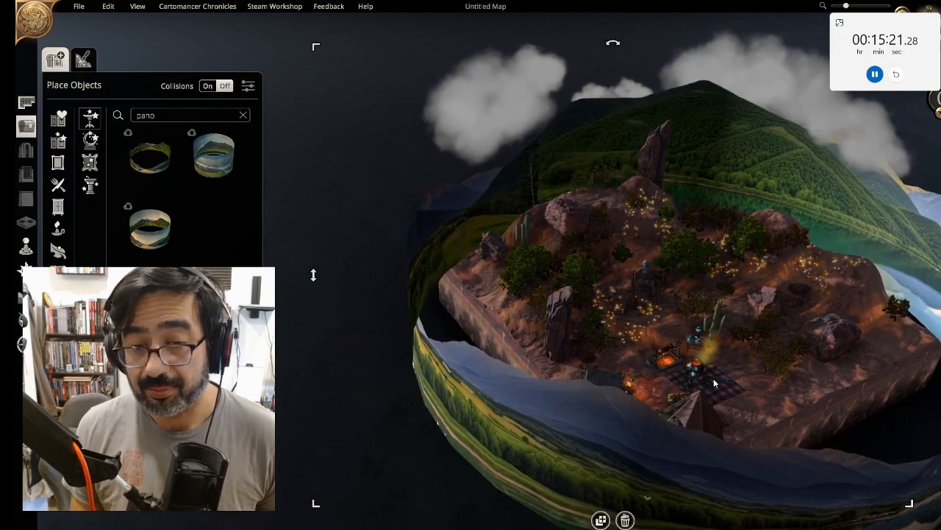
{"action": "key", "text": "r"}
{"action": "key", "text": "r"}
{"action": "key", "text": "r"}
{"action": "key", "text": "r"}
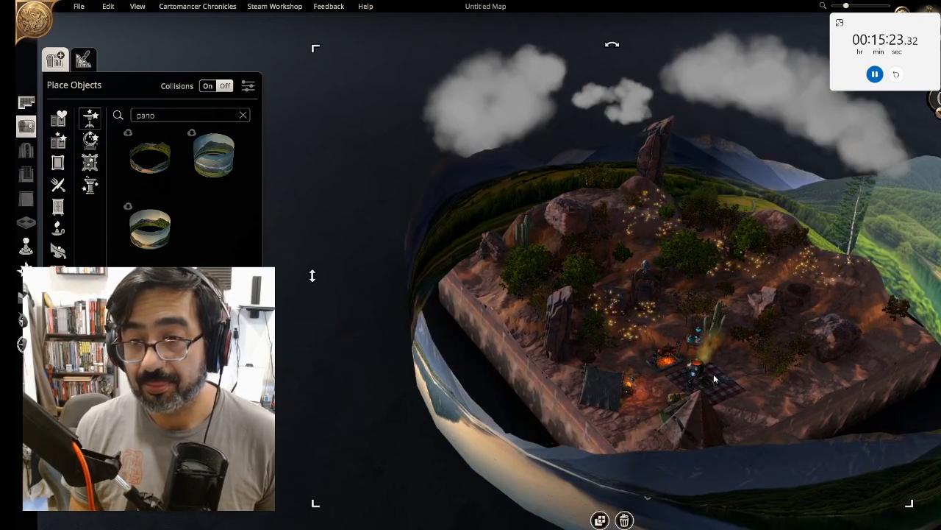
{"action": "key", "text": "r"}
{"action": "key", "text": "r"}
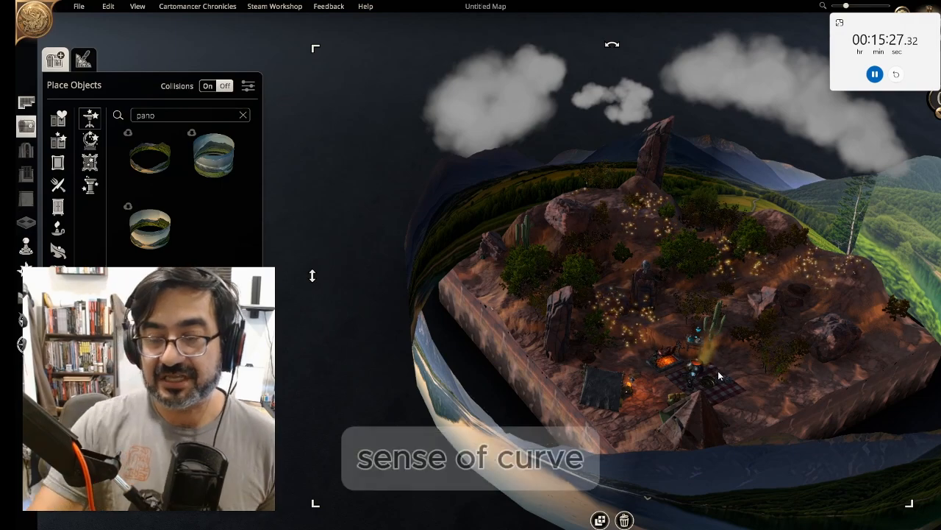
Deselect the panorama, frame the campsite closely and switch to cinematic mode
{"action": "left_click", "coordinate": [625, 396]}
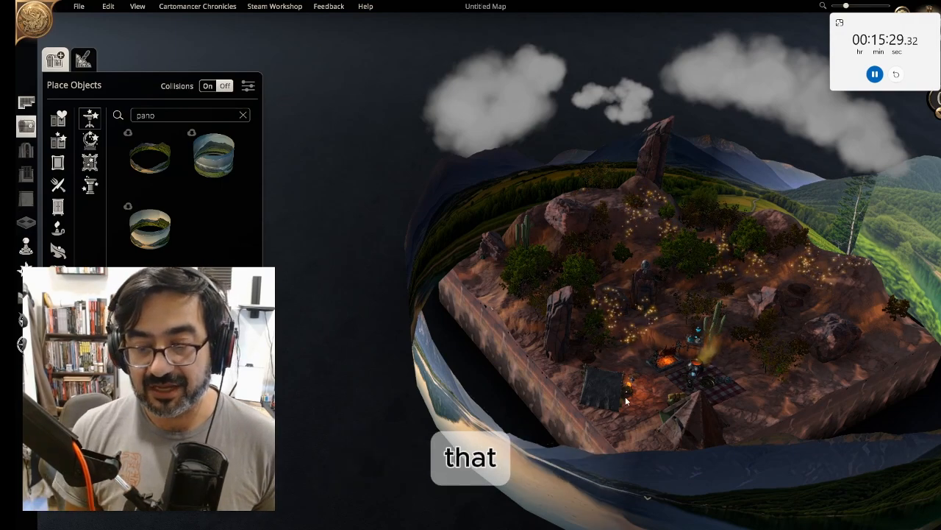
{"action": "right_click_drag", "start_coordinate": [636, 394], "coordinate": [735, 448]}
{"action": "right_click_drag", "start_coordinate": [818, 485], "coordinate": [390, 290]}
{"action": "scroll", "coordinate": [625, 457], "scroll_direction": "up", "scroll_amount": 3}
{"action": "scroll", "coordinate": [631, 456], "scroll_direction": "up", "scroll_amount": 3}
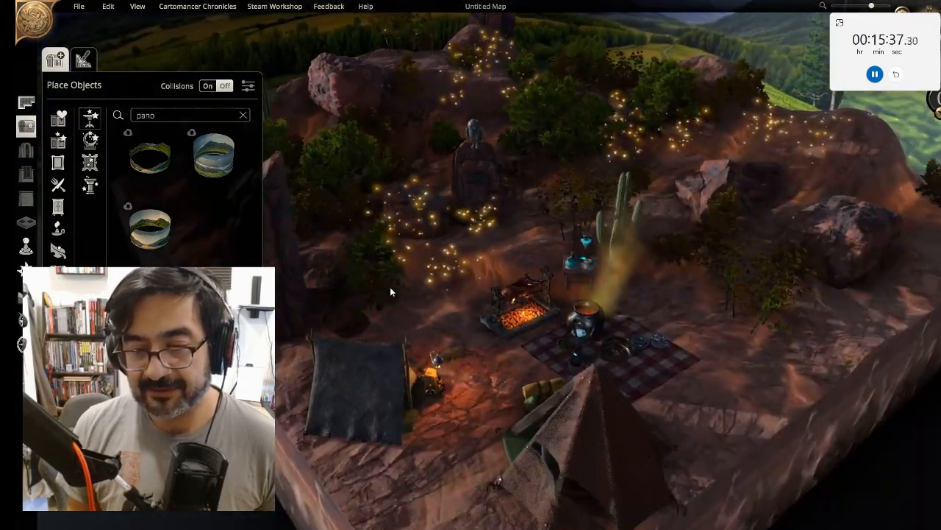
{"action": "scroll", "coordinate": [514, 355], "scroll_direction": "up", "scroll_amount": 3}
{"action": "scroll", "coordinate": [515, 354], "scroll_direction": "down", "scroll_amount": 3}
{"action": "right_click_drag", "start_coordinate": [462, 321], "coordinate": [504, 441]}
{"action": "scroll", "coordinate": [505, 441], "scroll_direction": "up", "scroll_amount": 3}
{"action": "middle_click_drag", "start_coordinate": [504, 442], "coordinate": [574, 419]}
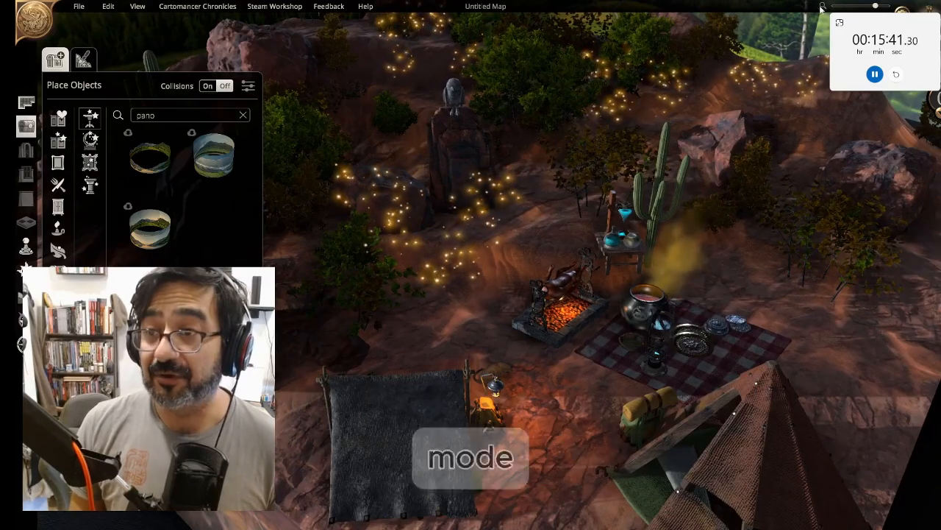
{"action": "left_click_drag", "start_coordinate": [887, 27], "coordinate": [888, 54]}
{"action": "left_click", "coordinate": [902, 16]}
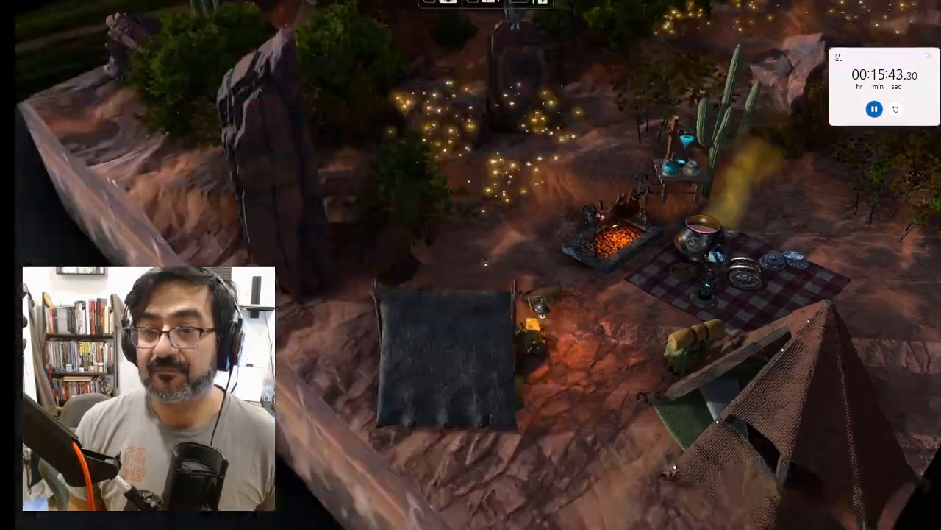
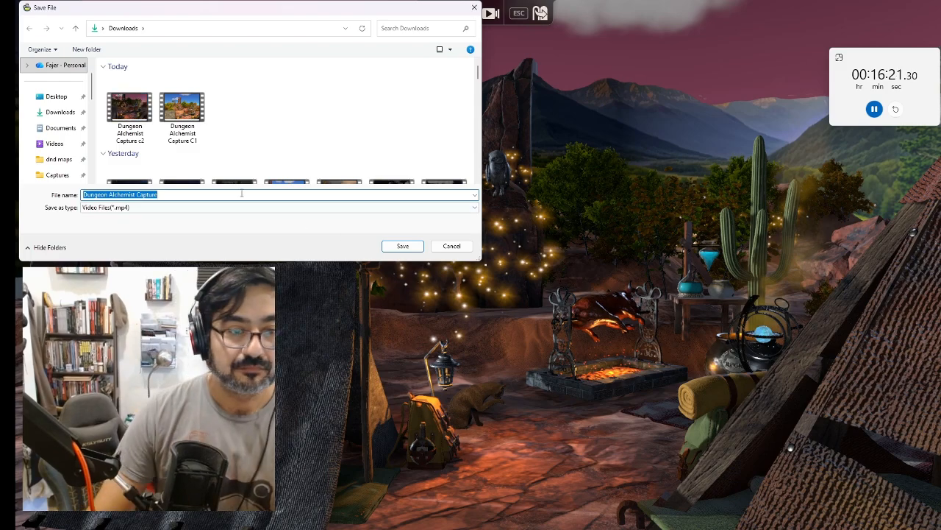
Save the captured video clip as Dungeon Alchemist Capture c3 in Downloads
{"action": "left_click", "coordinate": [242, 193]}
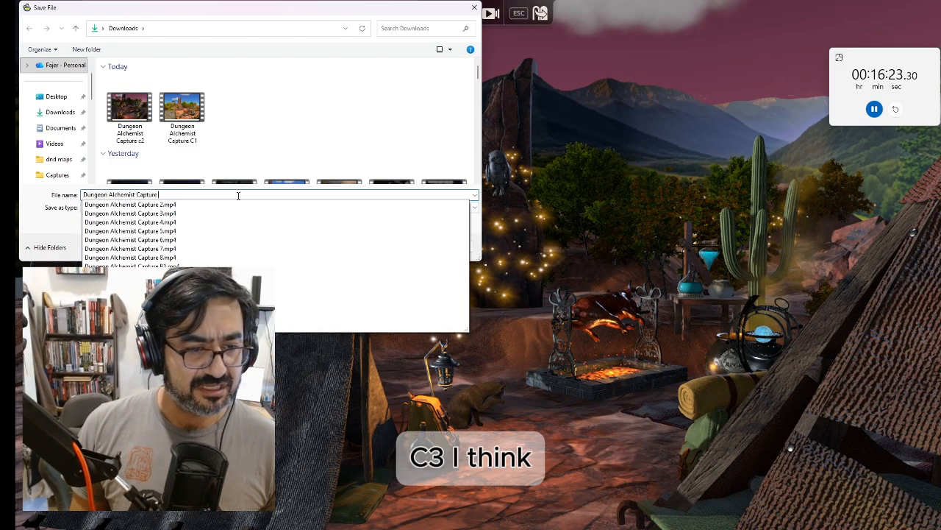
{"action": "type", "text": "c3"}
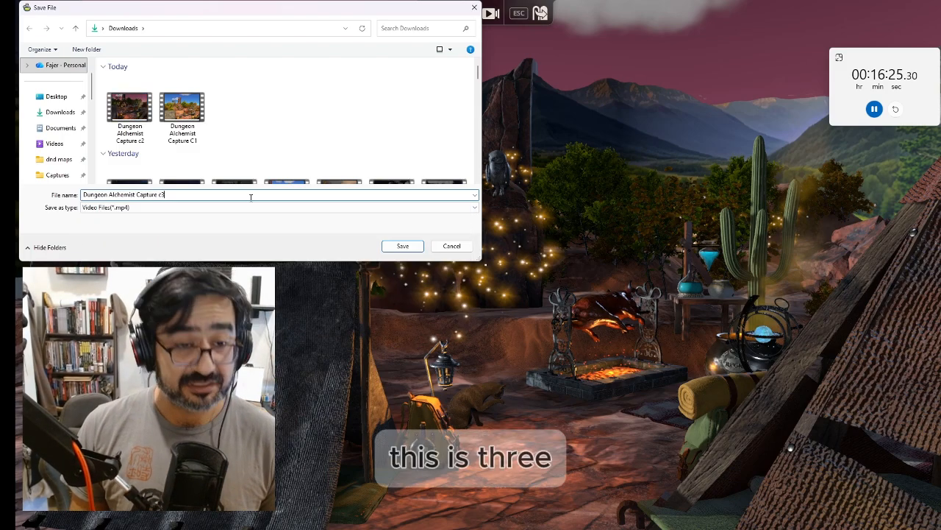
{"action": "left_click", "coordinate": [404, 246]}
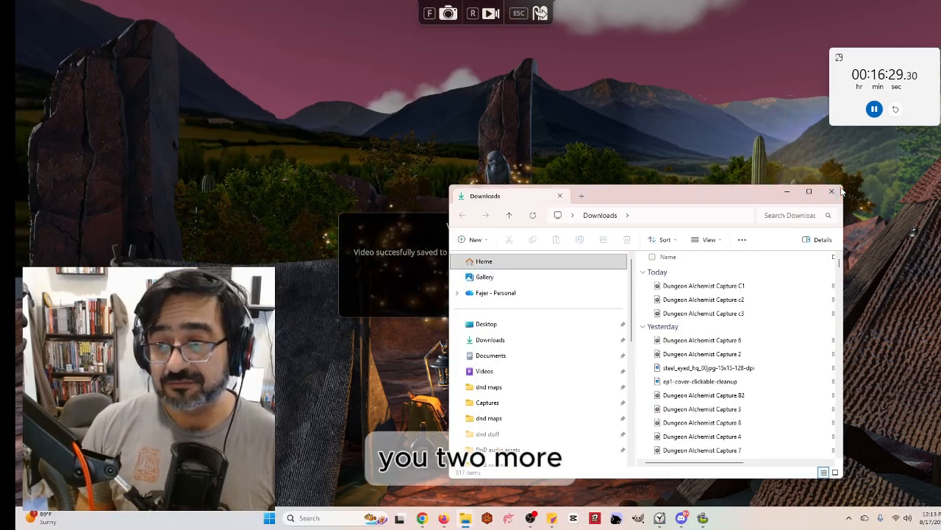
Close the Downloads folder window and exit cinematic mode back to the editor
{"action": "left_click", "coordinate": [831, 191]}
{"action": "left_click", "coordinate": [484, 292]}
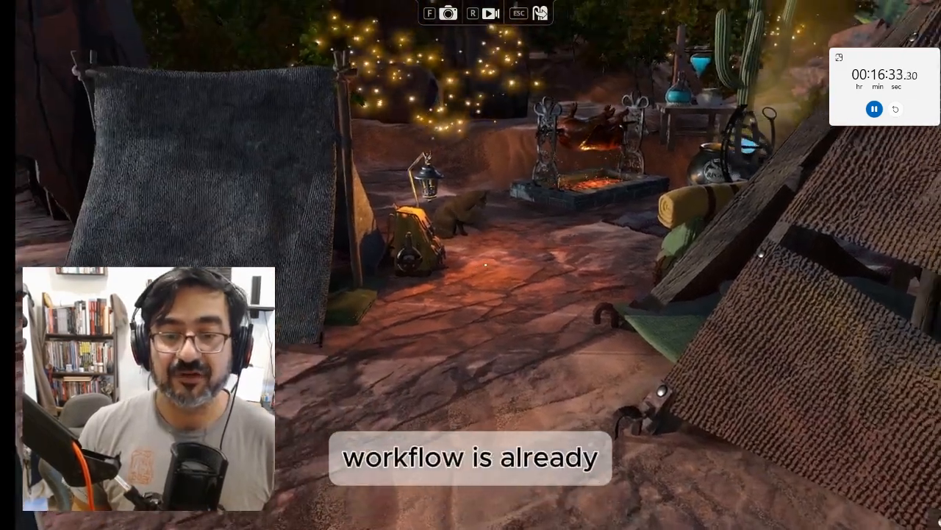
{"action": "key", "text": "Escape"}
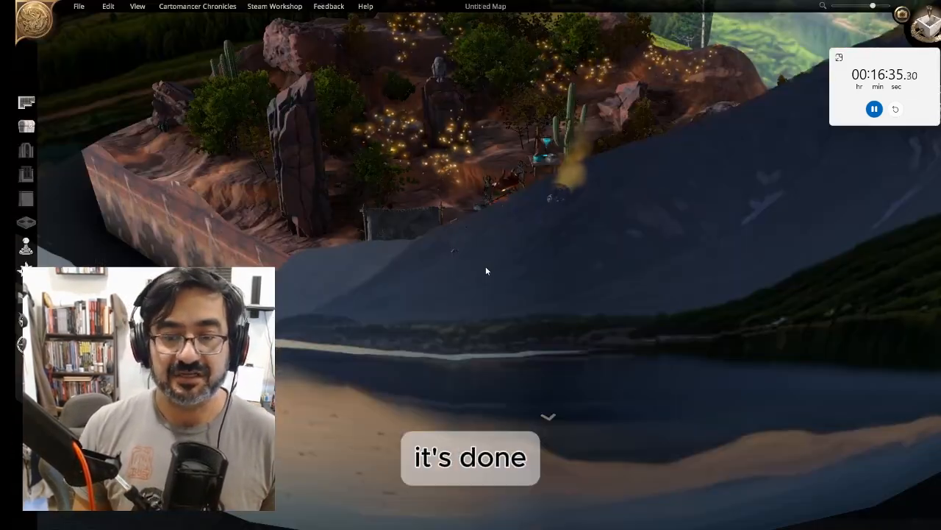
Select the panorama ring and scale it down to a small ring within the map
{"action": "scroll", "coordinate": [432, 179], "scroll_direction": "up", "scroll_amount": 5}
{"action": "right_click_drag", "start_coordinate": [433, 179], "coordinate": [478, 381]}
{"action": "middle_click_drag", "start_coordinate": [478, 381], "coordinate": [620, 302]}
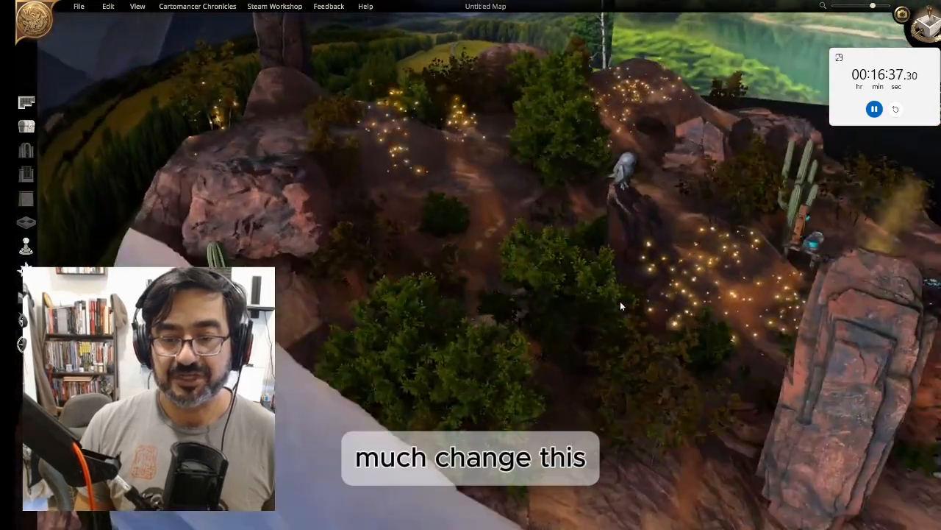
{"action": "right_click_drag", "start_coordinate": [620, 302], "coordinate": [153, 243]}
{"action": "middle_click_drag", "start_coordinate": [152, 244], "coordinate": [181, 187]}
{"action": "right_click_drag", "start_coordinate": [181, 188], "coordinate": [89, 183]}
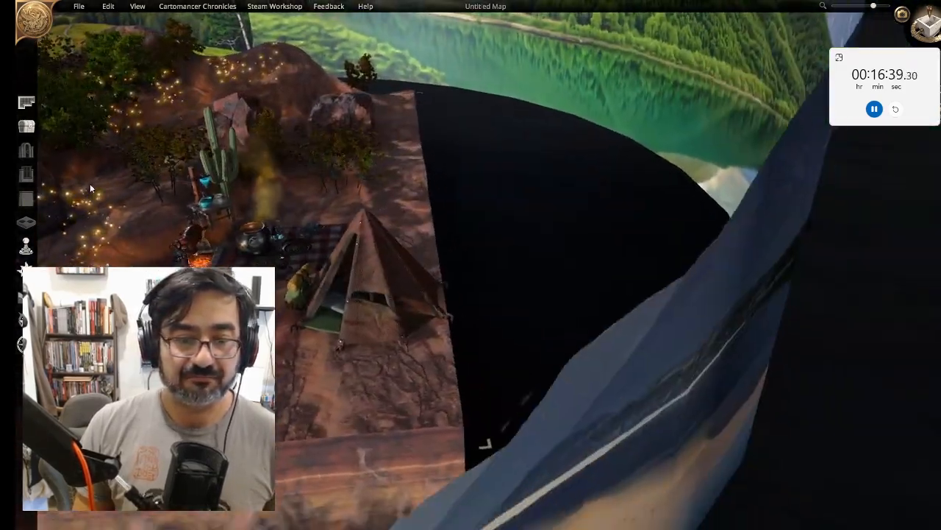
{"action": "middle_click_drag", "start_coordinate": [90, 183], "coordinate": [29, 193]}
{"action": "right_click_drag", "start_coordinate": [215, 219], "coordinate": [297, 316]}
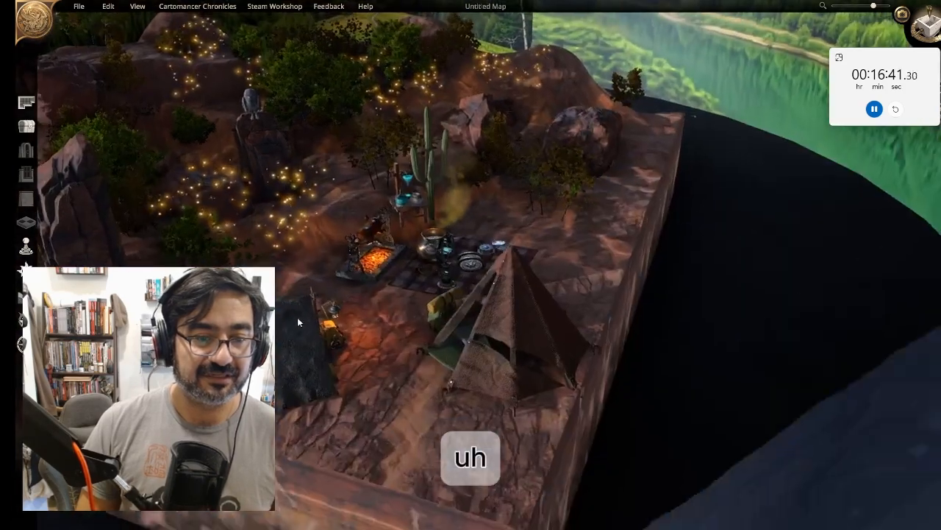
{"action": "scroll", "coordinate": [308, 313], "scroll_direction": "down", "scroll_amount": 6}
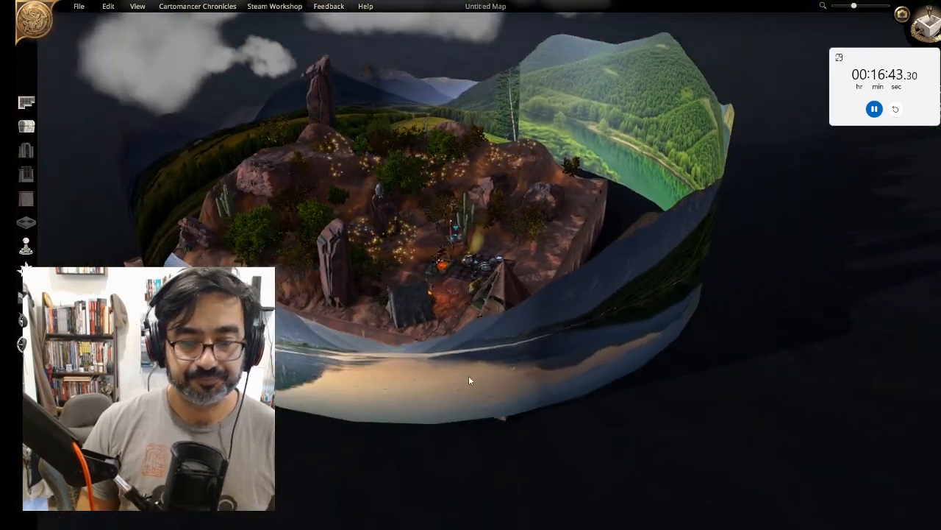
{"action": "left_click", "coordinate": [469, 377]}
{"action": "scroll", "coordinate": [470, 377], "scroll_direction": "down", "scroll_amount": 6}
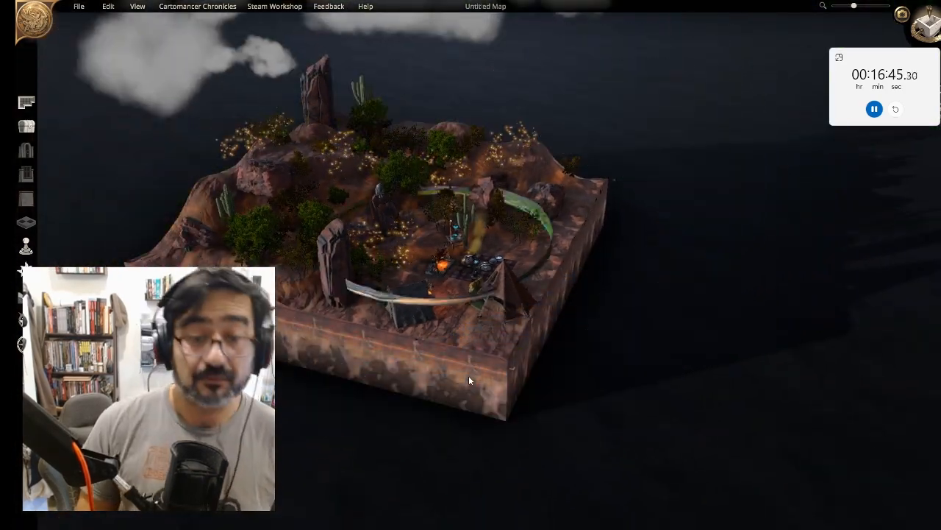
Search the placeable objects for "night" and place the night-sky dome on the map
{"action": "left_click", "coordinate": [27, 127]}
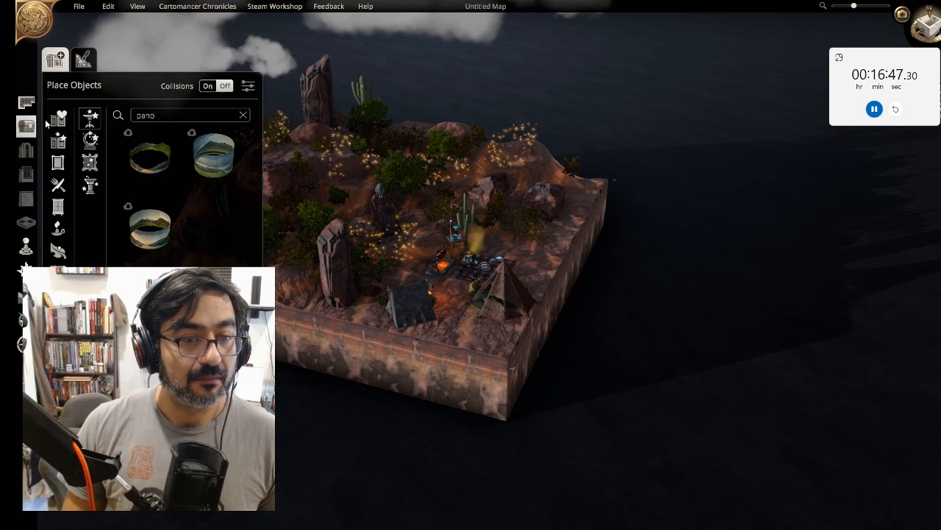
{"action": "double_click", "coordinate": [156, 114]}
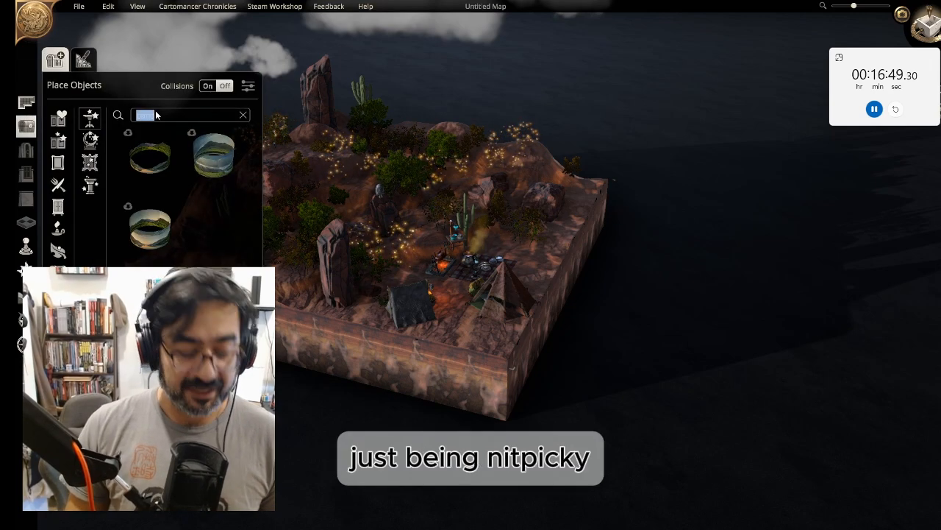
{"action": "type", "text": "nig"}
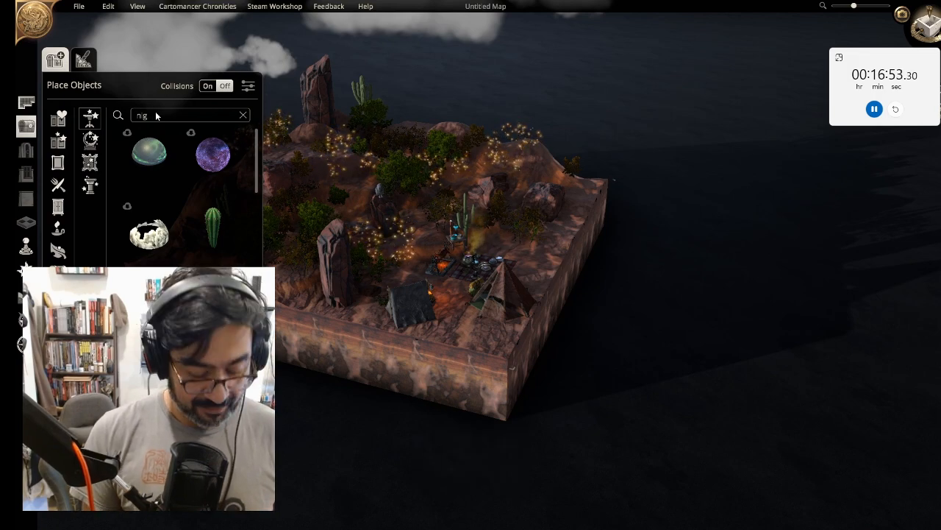
{"action": "type", "text": "h"}
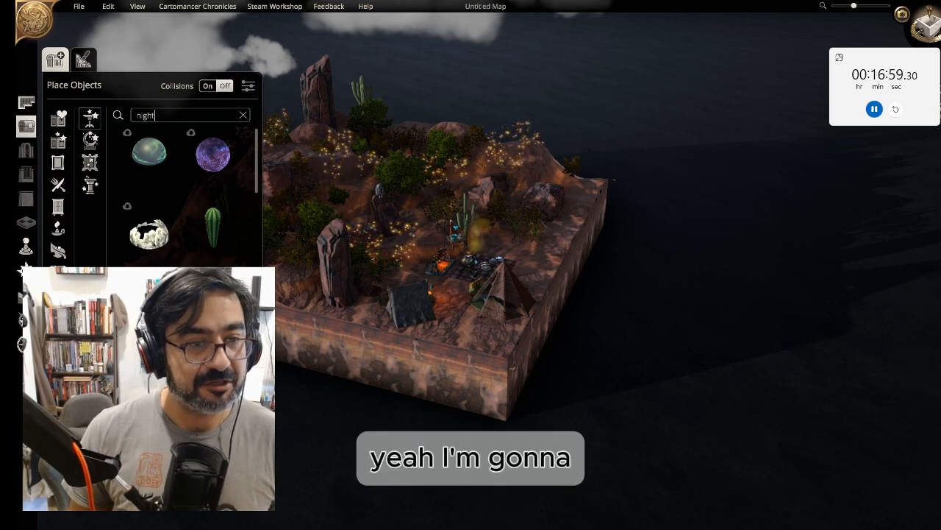
{"action": "type", "text": "t"}
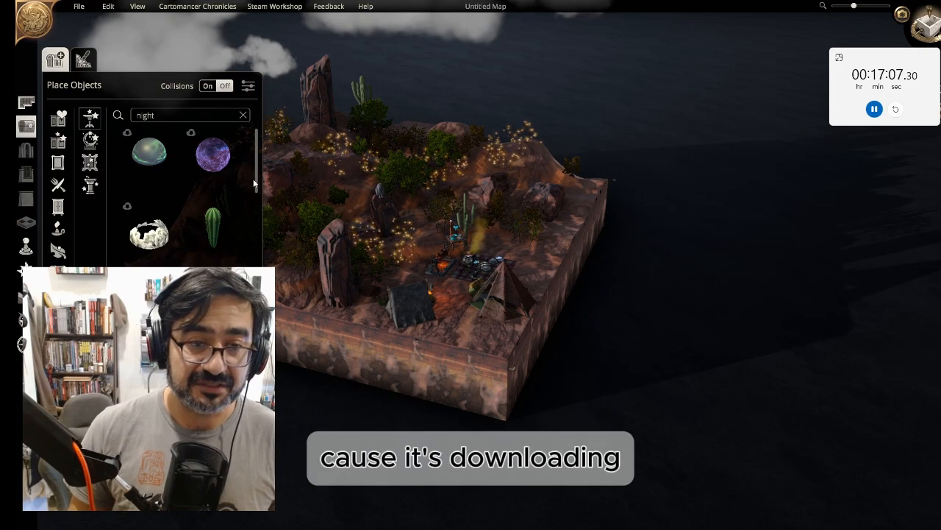
{"action": "scroll", "coordinate": [420, 164], "scroll_direction": "up", "scroll_amount": 4}
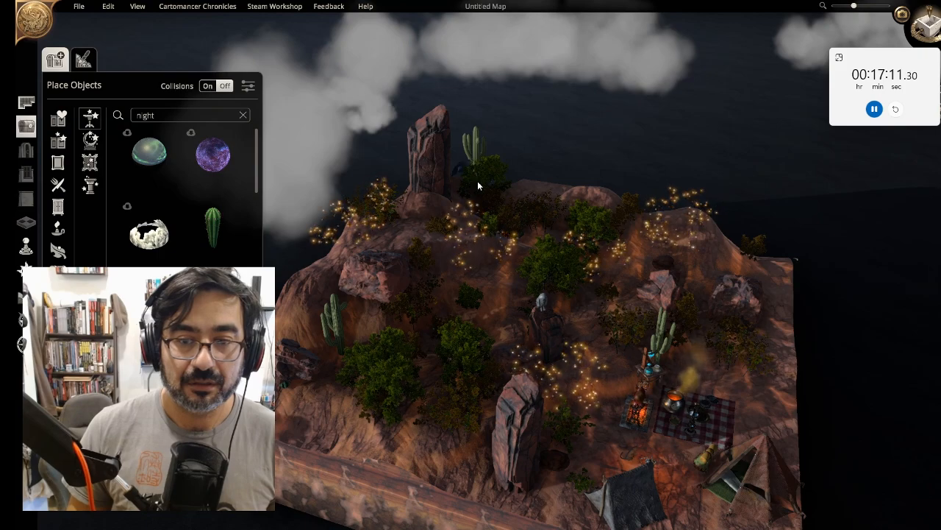
{"action": "left_click", "coordinate": [537, 190]}
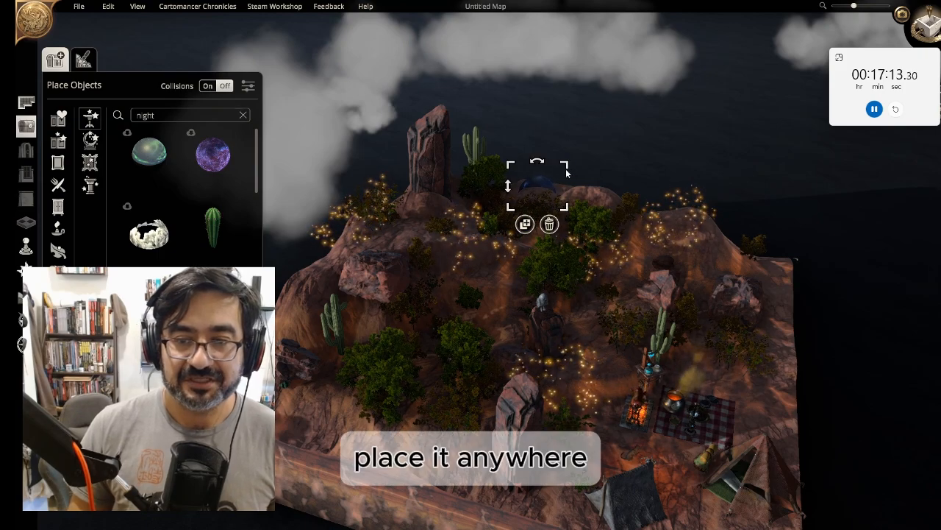
Enlarge the night-sky dome and reposition it so it covers the whole map
{"action": "left_click_drag", "start_coordinate": [566, 164], "coordinate": [847, 7]}
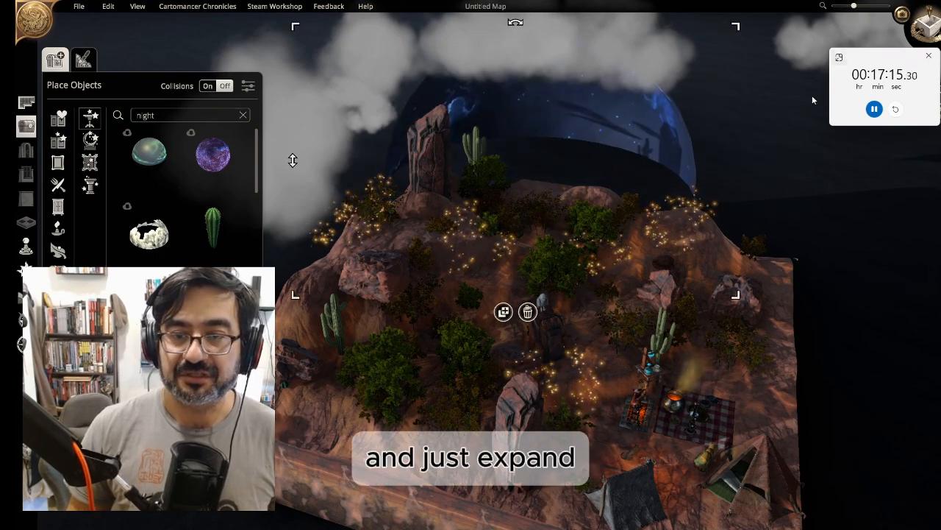
{"action": "right_click_drag", "start_coordinate": [777, 324], "coordinate": [654, 500]}
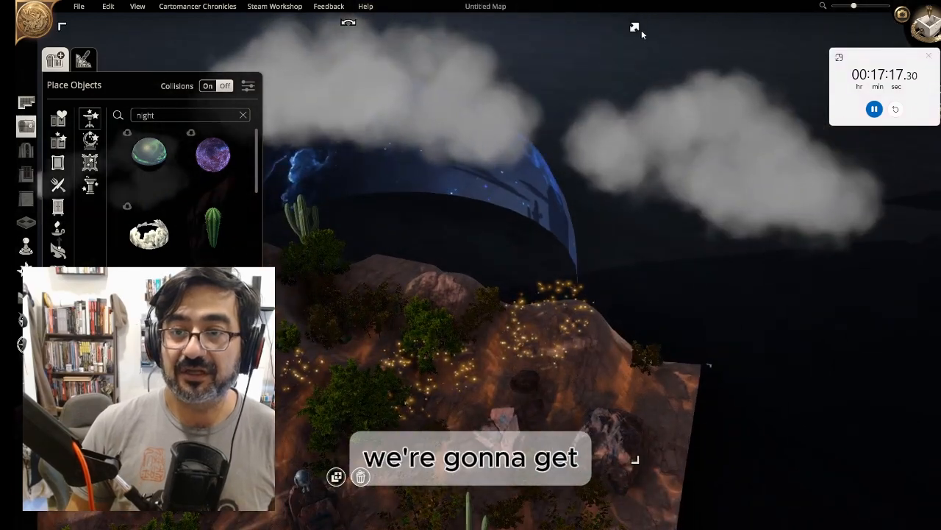
{"action": "left_click_drag", "start_coordinate": [641, 30], "coordinate": [908, 3]}
{"action": "right_click_drag", "start_coordinate": [652, 248], "coordinate": [811, 450]}
{"action": "right_click_drag", "start_coordinate": [874, 321], "coordinate": [680, 105]}
{"action": "scroll", "coordinate": [738, 283], "scroll_direction": "down", "scroll_amount": 4}
{"action": "scroll", "coordinate": [662, 244], "scroll_direction": "down", "scroll_amount": 2}
{"action": "left_click", "coordinate": [461, 101]}
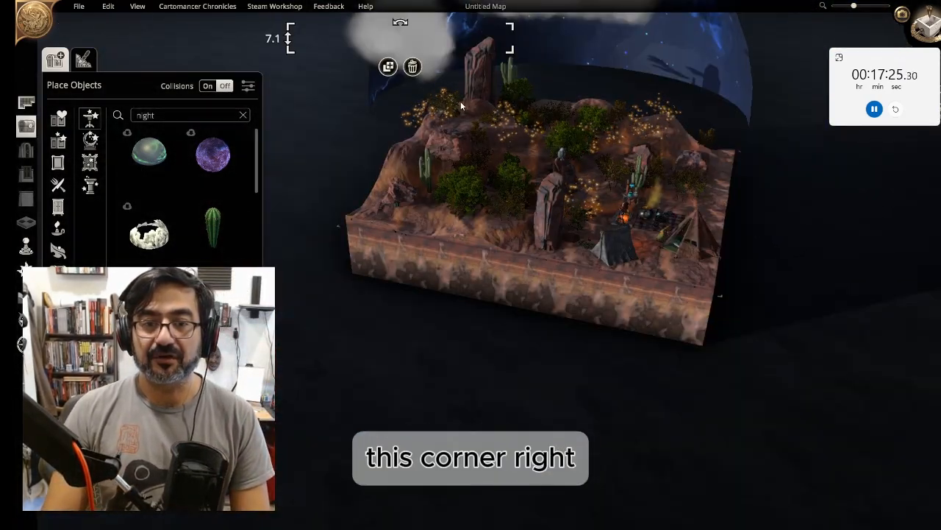
{"action": "left_click", "coordinate": [741, 86]}
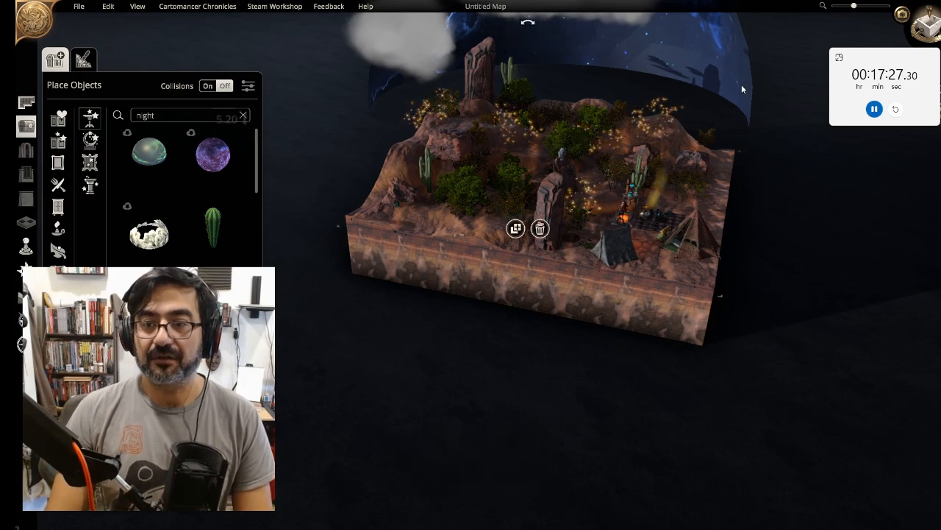
{"action": "right_click_drag", "start_coordinate": [742, 86], "coordinate": [675, 206]}
{"action": "scroll", "coordinate": [674, 206], "scroll_direction": "up", "scroll_amount": 5}
{"action": "middle_click_drag", "start_coordinate": [674, 206], "coordinate": [688, 257]}
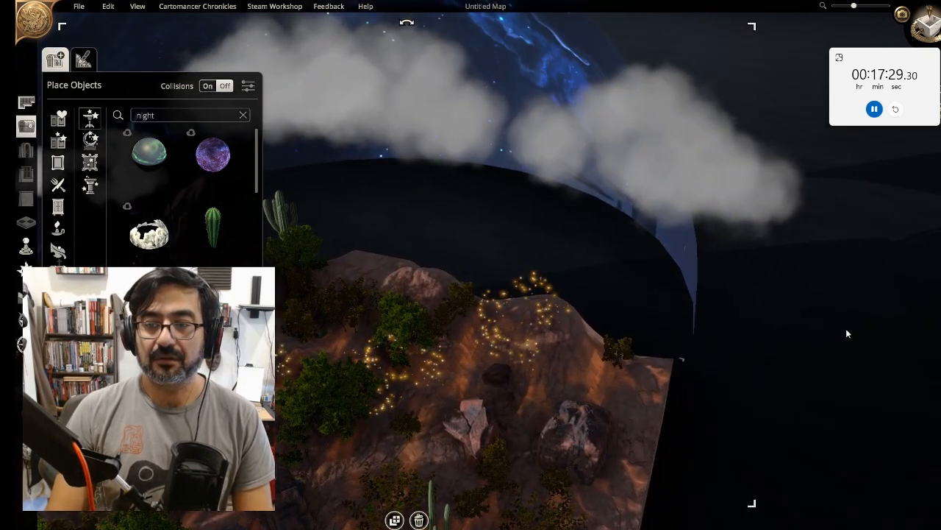
{"action": "middle_click_drag", "start_coordinate": [846, 329], "coordinate": [88, 210]}
{"action": "middle_click_drag", "start_coordinate": [652, 284], "coordinate": [358, 389]}
{"action": "middle_click_drag", "start_coordinate": [650, 261], "coordinate": [540, 234]}
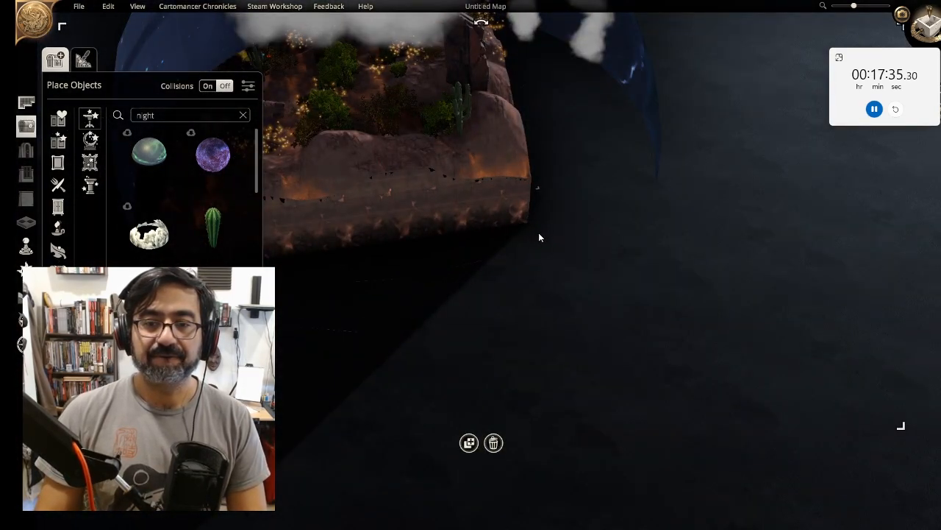
{"action": "middle_click_drag", "start_coordinate": [701, 218], "coordinate": [648, 379]}
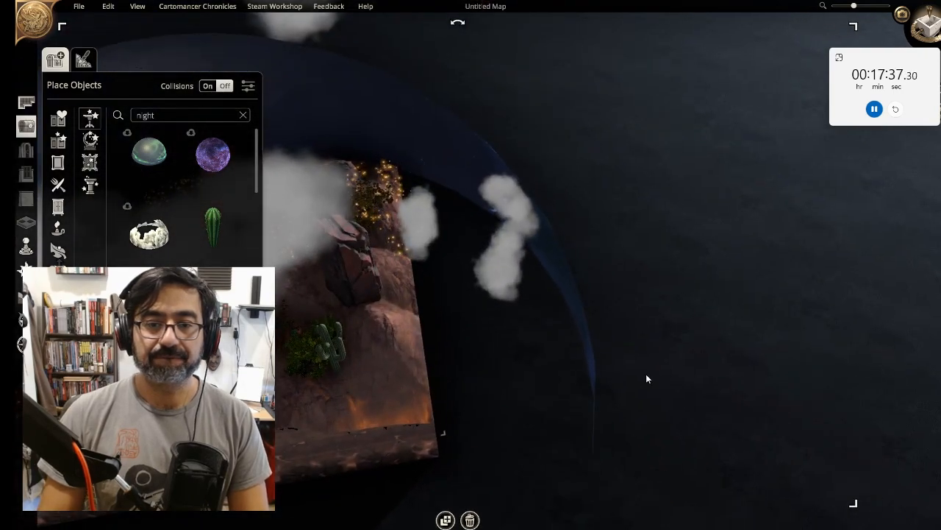
{"action": "middle_click_drag", "start_coordinate": [801, 244], "coordinate": [624, 264]}
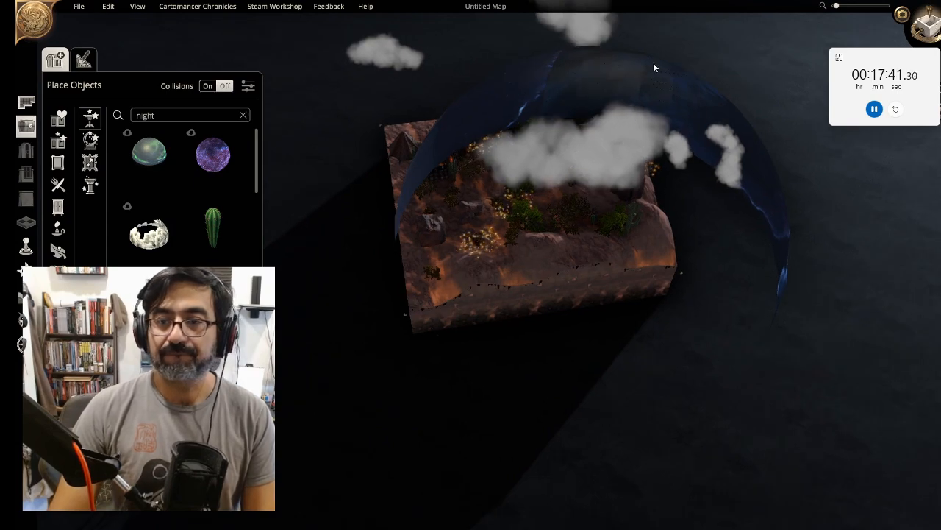
Reselect the night-sky dome, nudge it slightly, and delete it
{"action": "left_click", "coordinate": [668, 87]}
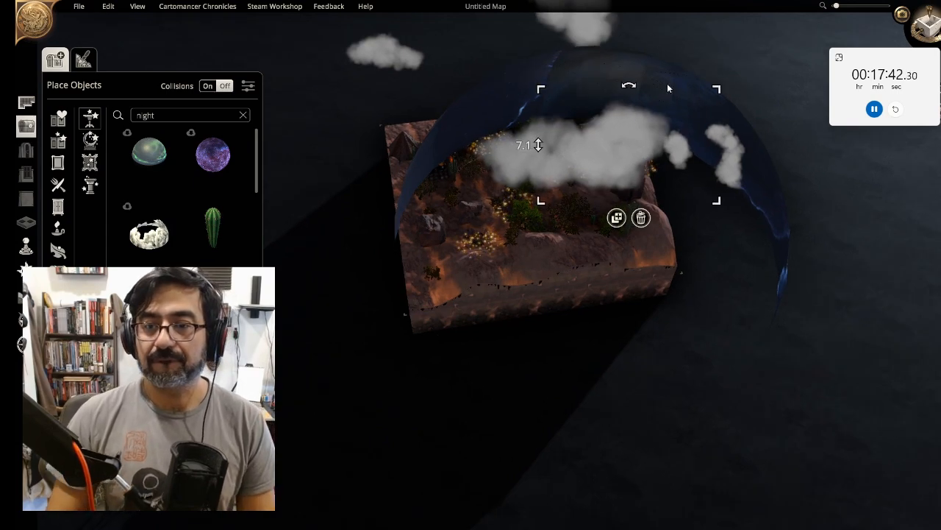
{"action": "left_click", "coordinate": [781, 242]}
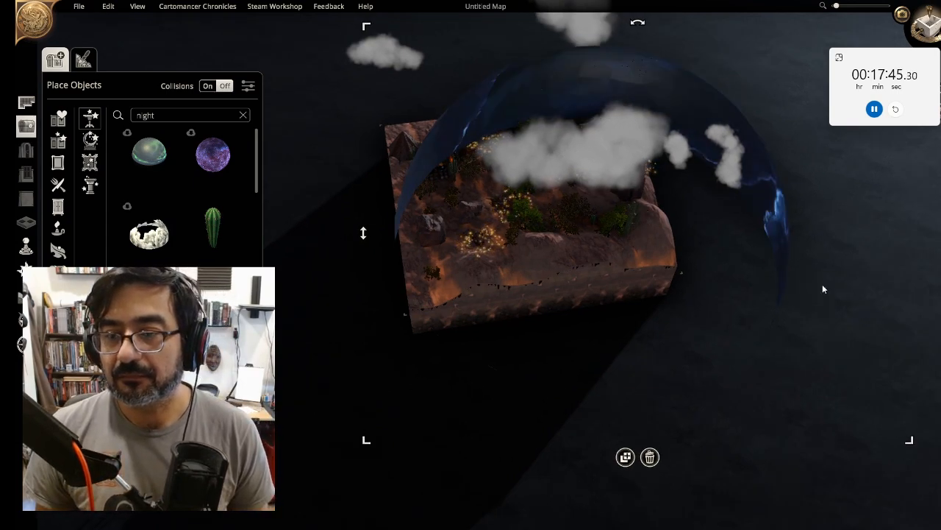
{"action": "left_click", "coordinate": [756, 207]}
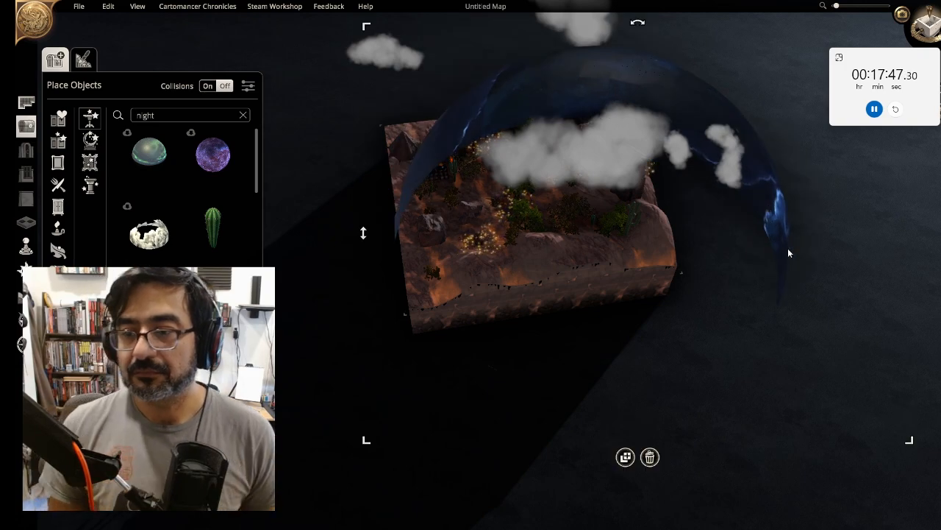
{"action": "left_click_drag", "start_coordinate": [787, 253], "coordinate": [792, 298]}
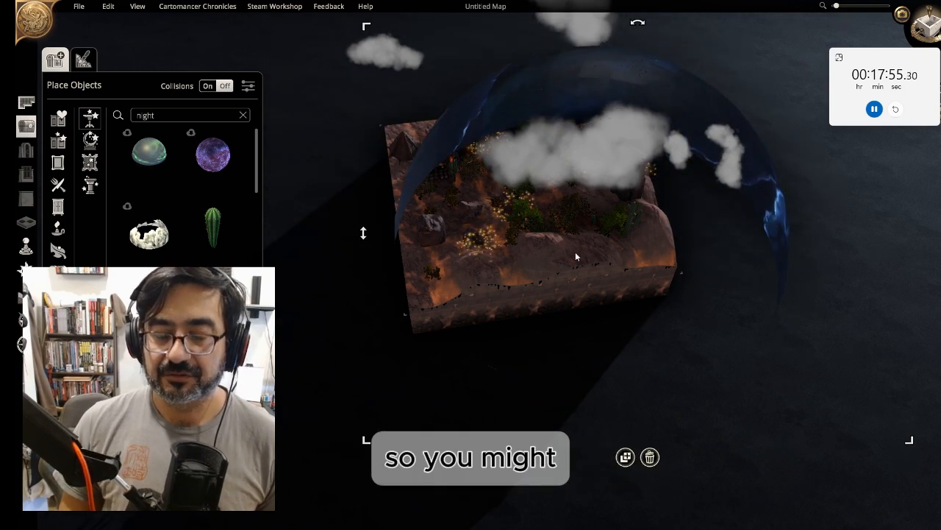
{"action": "left_click", "coordinate": [652, 450]}
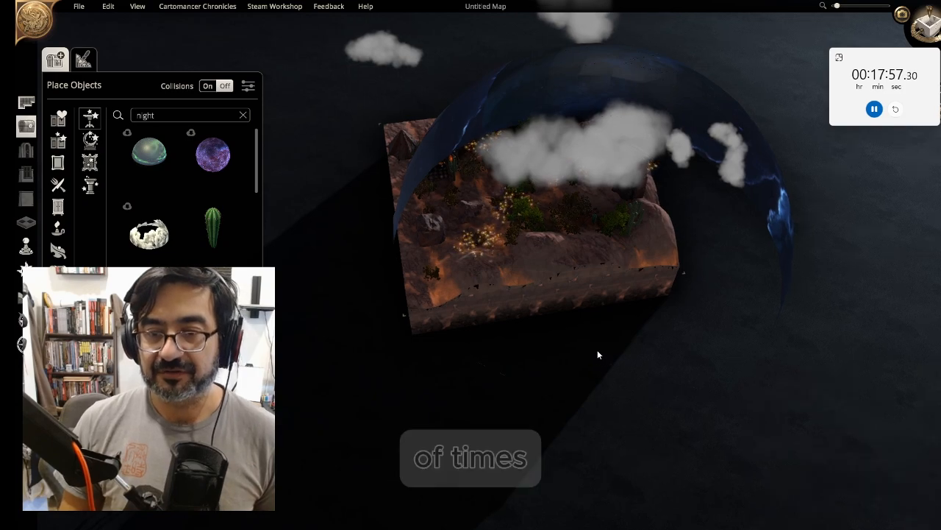
{"action": "left_click", "coordinate": [784, 223]}
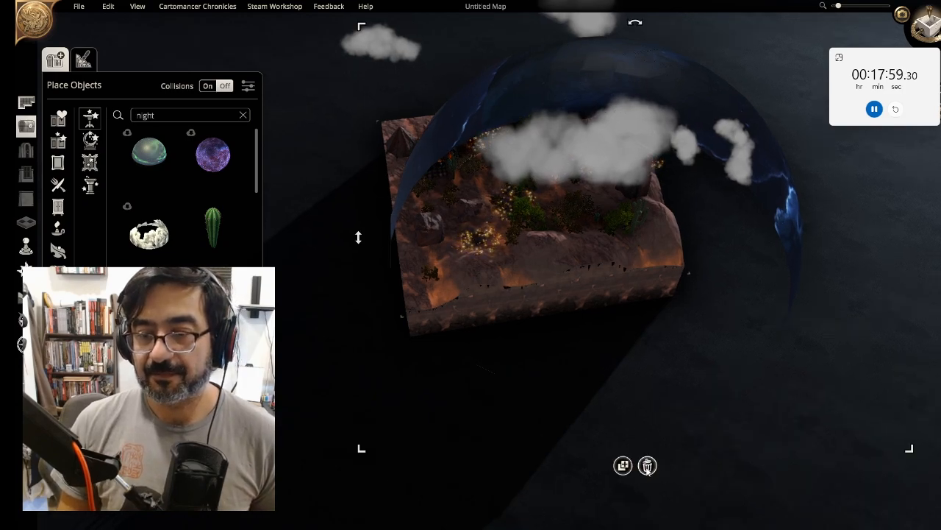
{"action": "left_click", "coordinate": [648, 467]}
Select a cloud and move it over the campsite's rocky peak
{"action": "middle_click_drag", "start_coordinate": [660, 298], "coordinate": [831, 242]}
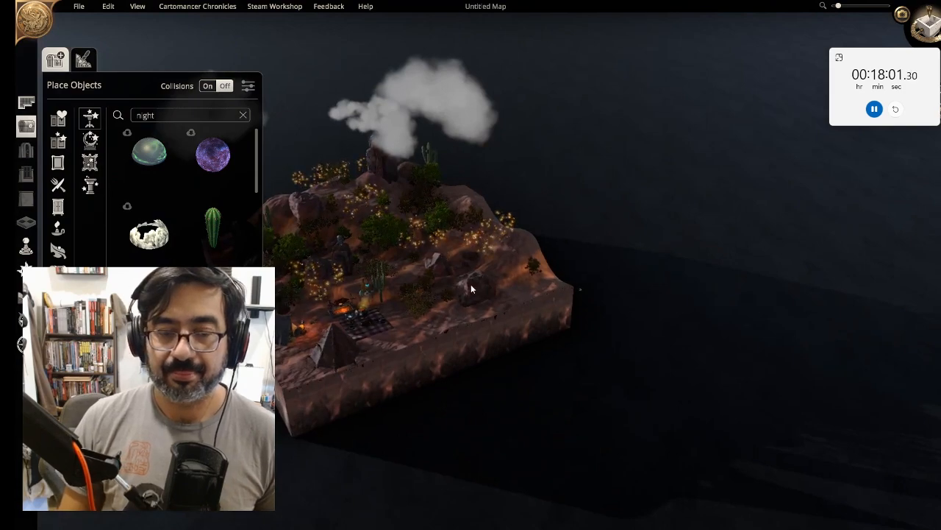
{"action": "middle_click_drag", "start_coordinate": [471, 284], "coordinate": [781, 242]}
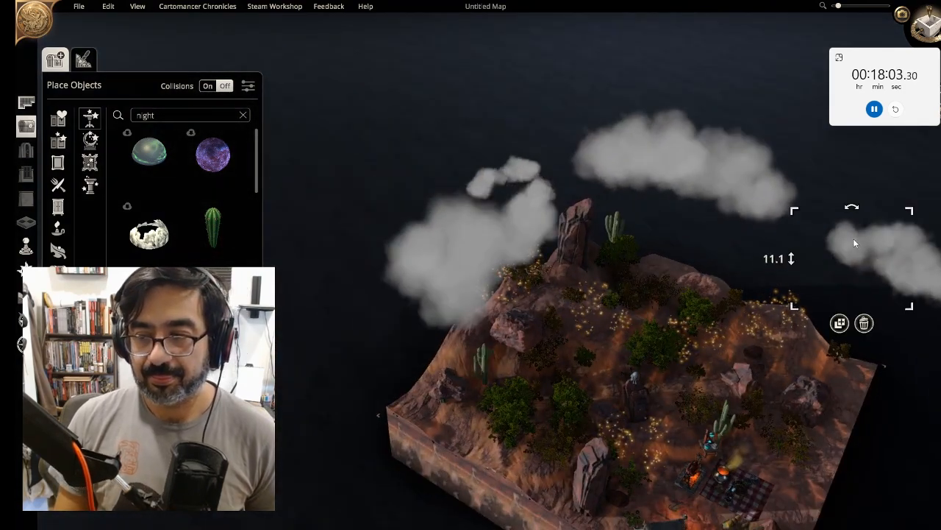
{"action": "left_click_drag", "start_coordinate": [855, 243], "coordinate": [681, 228]}
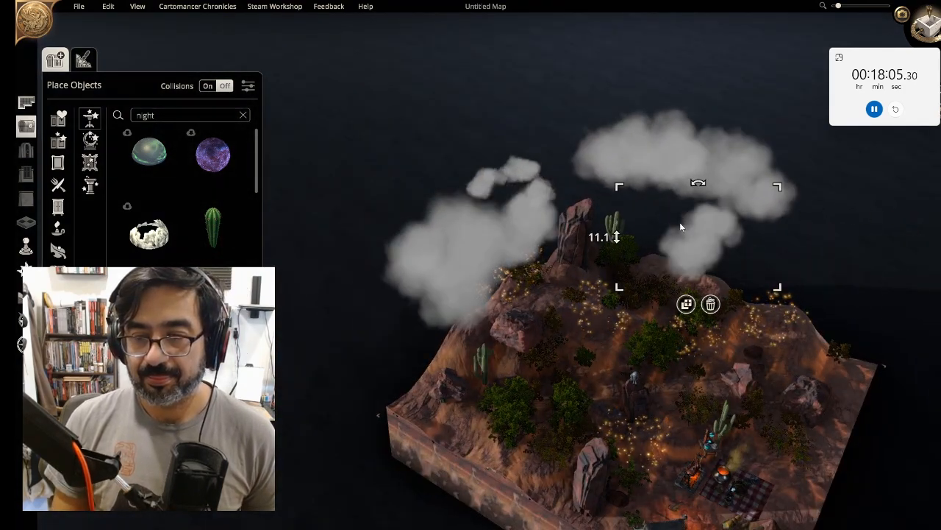
{"action": "middle_click_drag", "start_coordinate": [733, 291], "coordinate": [770, 349]}
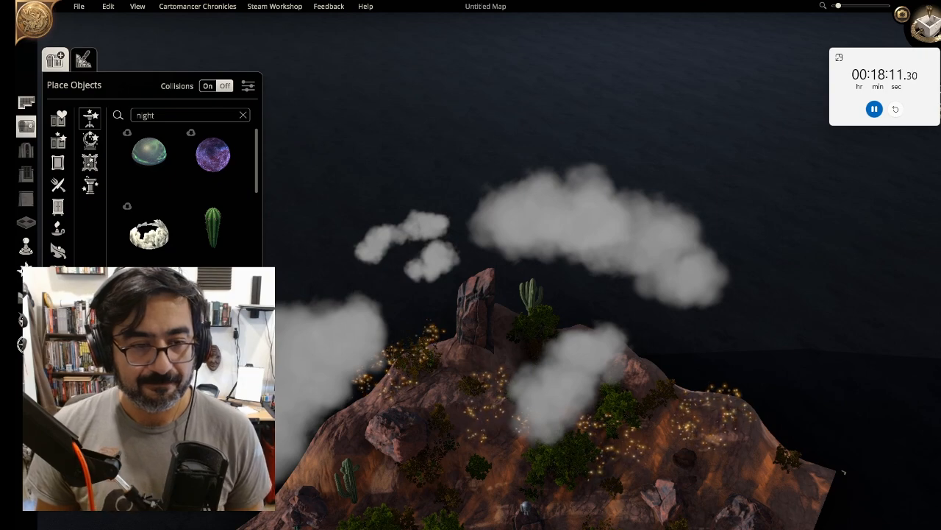
Select the small night-sky dome at the peak, scale it up and position it so it encloses the whole campsite map
{"action": "left_click", "coordinate": [443, 346]}
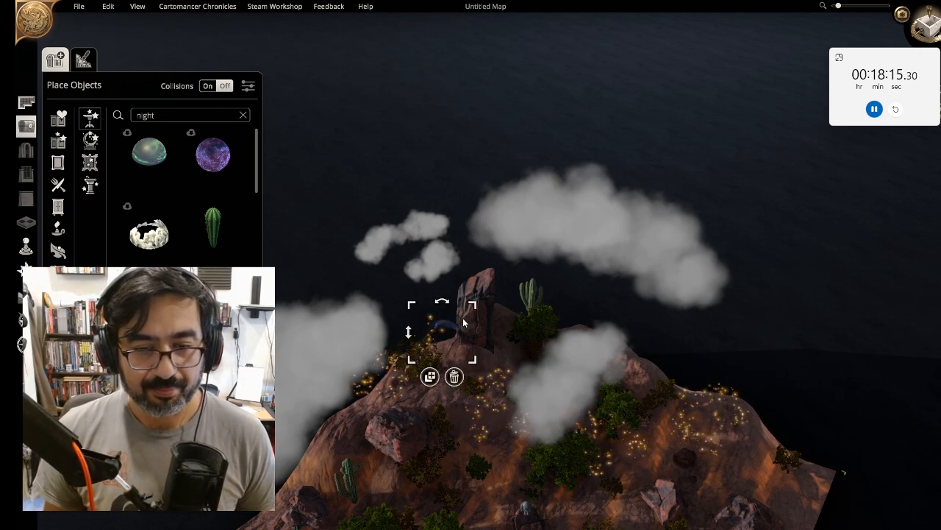
{"action": "left_click_drag", "start_coordinate": [480, 294], "coordinate": [835, 98]}
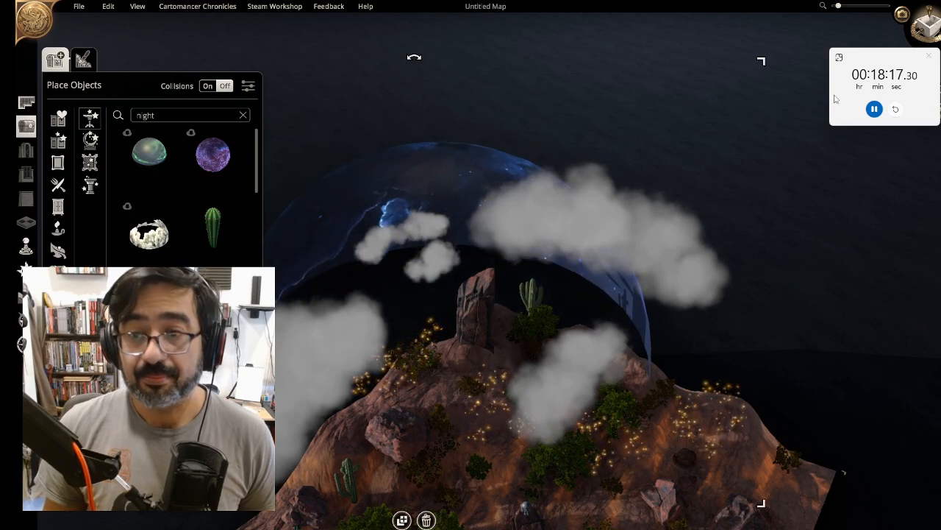
{"action": "left_click_drag", "start_coordinate": [761, 62], "coordinate": [922, 6]}
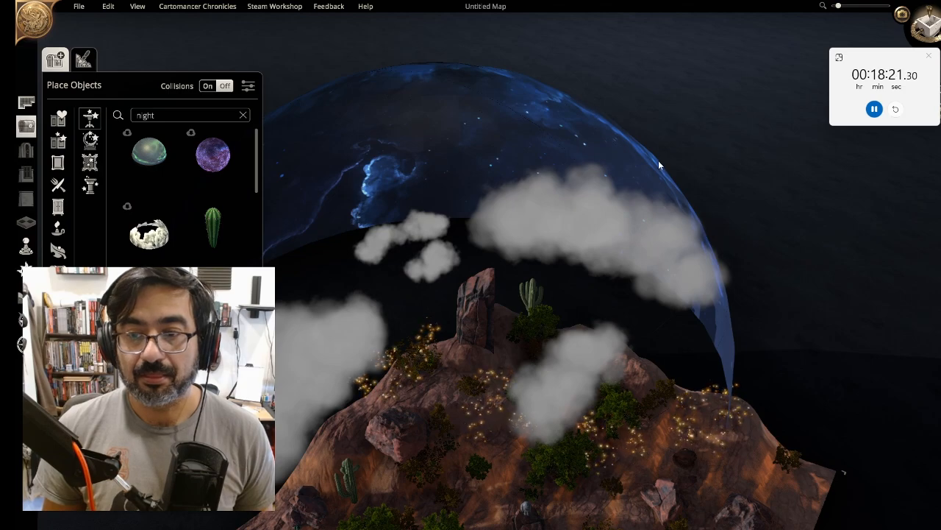
{"action": "left_click", "coordinate": [728, 360]}
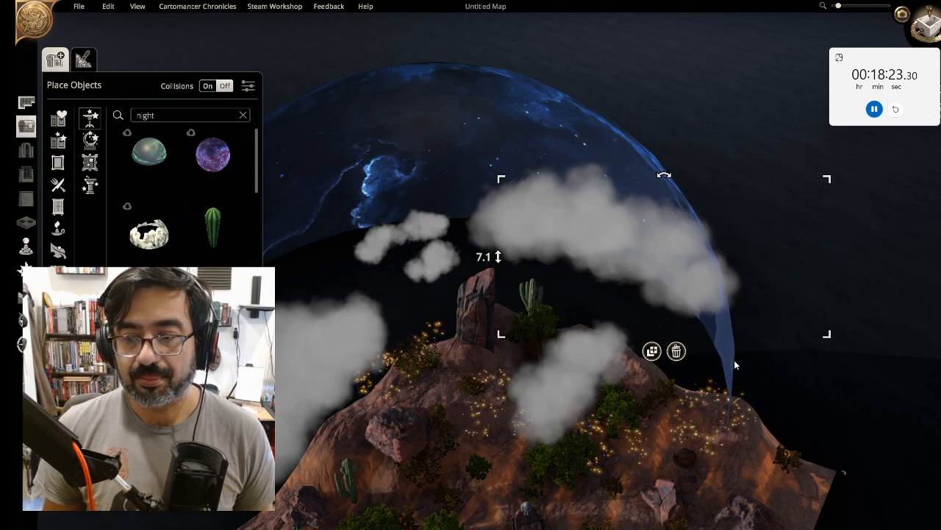
{"action": "left_click_drag", "start_coordinate": [732, 390], "coordinate": [781, 528]}
{"action": "middle_click_drag", "start_coordinate": [781, 526], "coordinate": [873, 324]}
{"action": "key", "text": "r"}
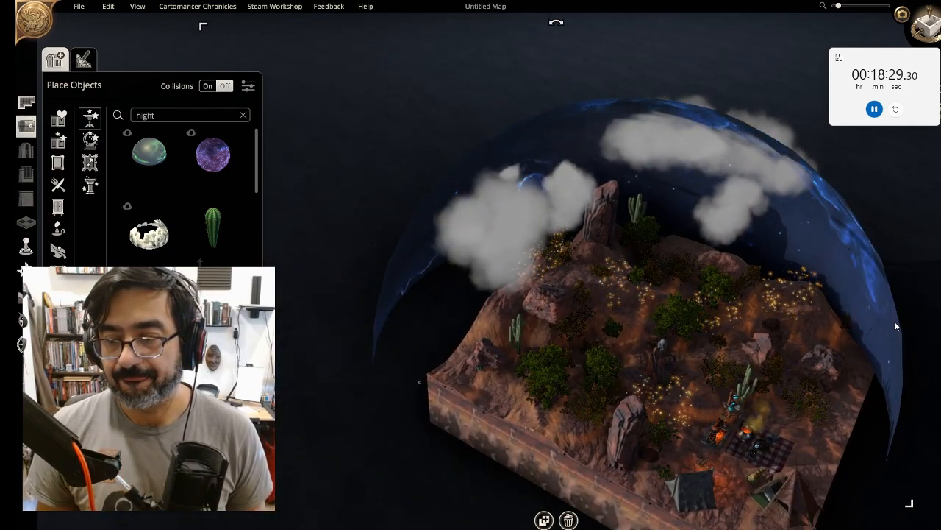
{"action": "left_click", "coordinate": [894, 322]}
{"action": "left_click_drag", "start_coordinate": [896, 399], "coordinate": [916, 399]}
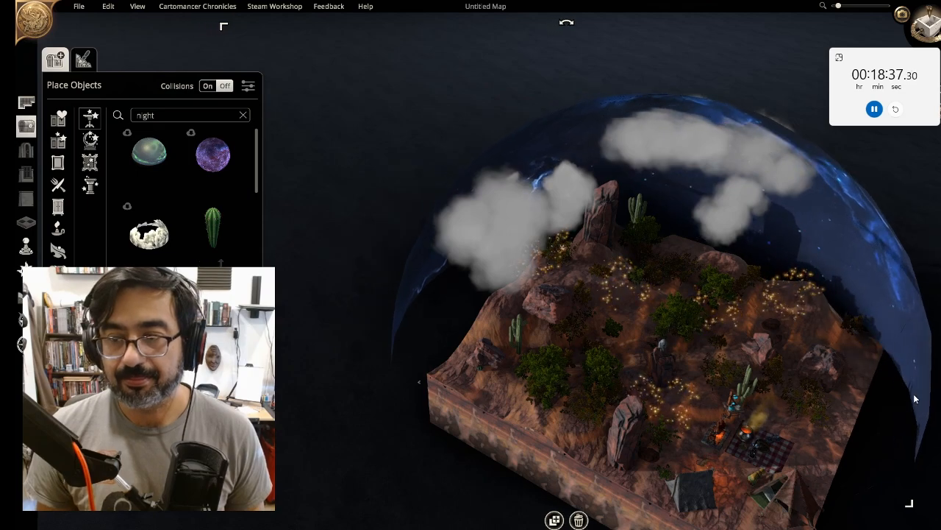
Try duplicating the night-sky dome and resizing the copy as an inner layer, then undo the resize
{"action": "left_click", "coordinate": [559, 523]}
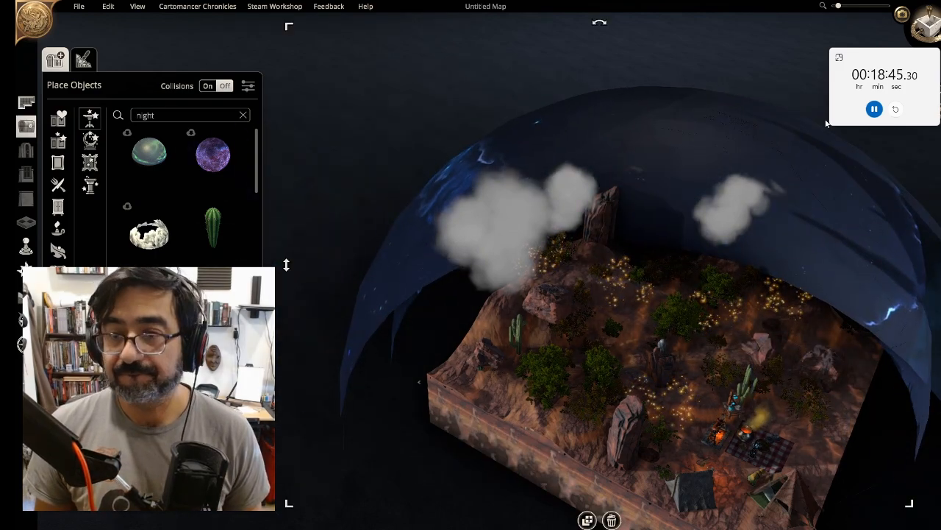
{"action": "left_click_drag", "start_coordinate": [287, 28], "coordinate": [377, 131]}
{"action": "left_click_drag", "start_coordinate": [623, 239], "coordinate": [611, 254]}
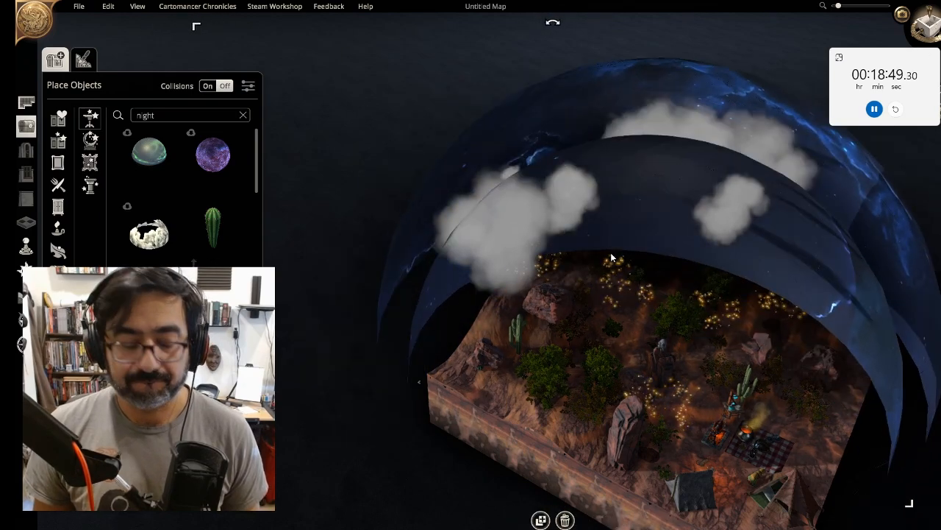
{"action": "key", "text": "ctrl+z"}
{"action": "key", "text": "ctrl+z"}
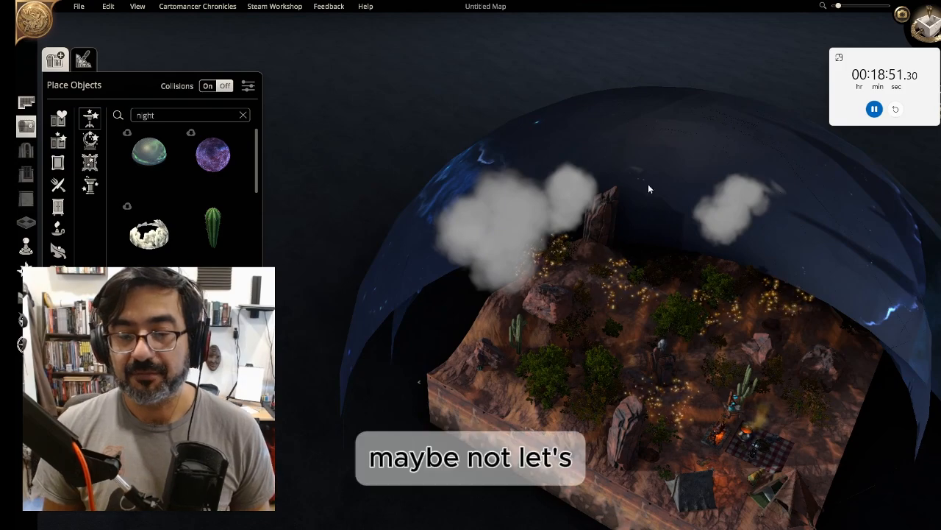
{"action": "left_click", "coordinate": [708, 335]}
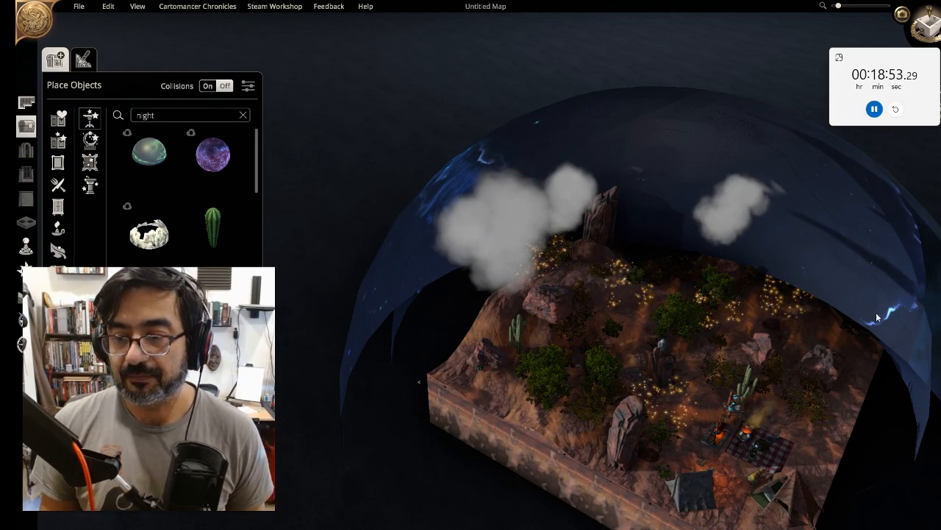
{"action": "left_click_drag", "start_coordinate": [877, 317], "coordinate": [814, 248]}
{"action": "key", "text": "ctrl+s"}
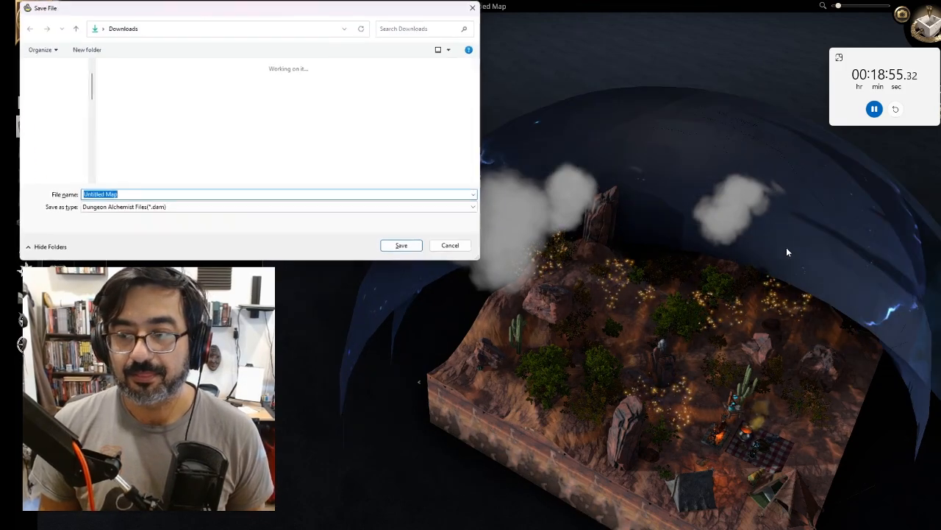
{"action": "left_click", "coordinate": [450, 246]}
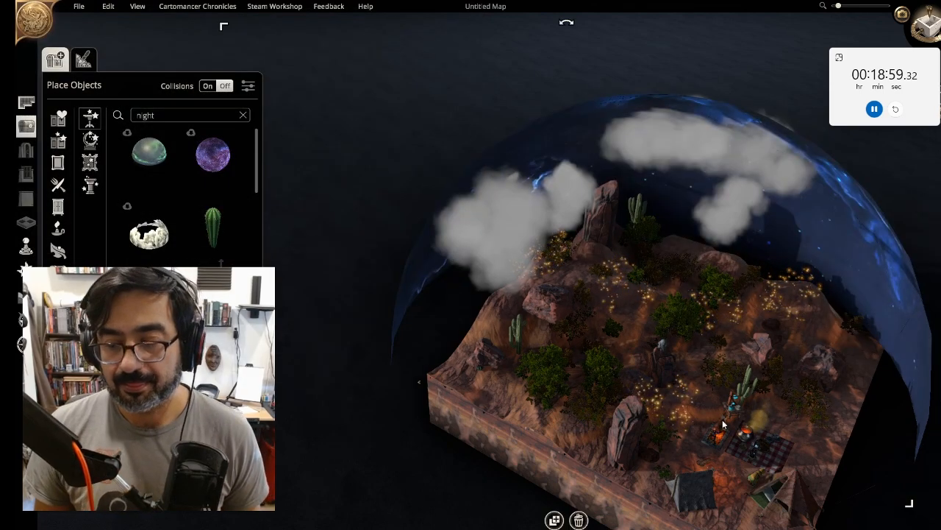
Enter cinematic camera mode and fly through the campsite at ground level to preview the sky and scene
{"action": "right_click_drag", "start_coordinate": [725, 425], "coordinate": [567, 340]}
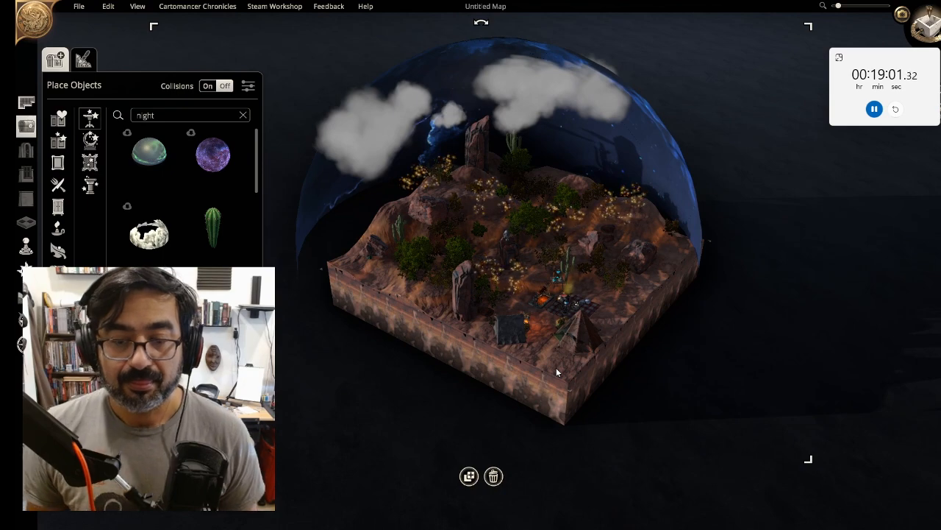
{"action": "scroll", "coordinate": [548, 363], "scroll_direction": "up", "scroll_amount": 2}
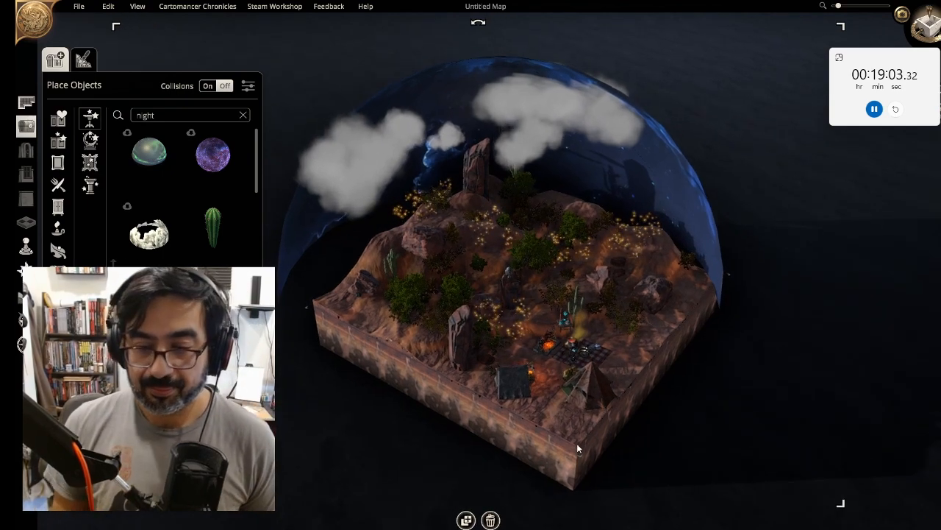
{"action": "right_click_drag", "start_coordinate": [577, 443], "coordinate": [473, 425]}
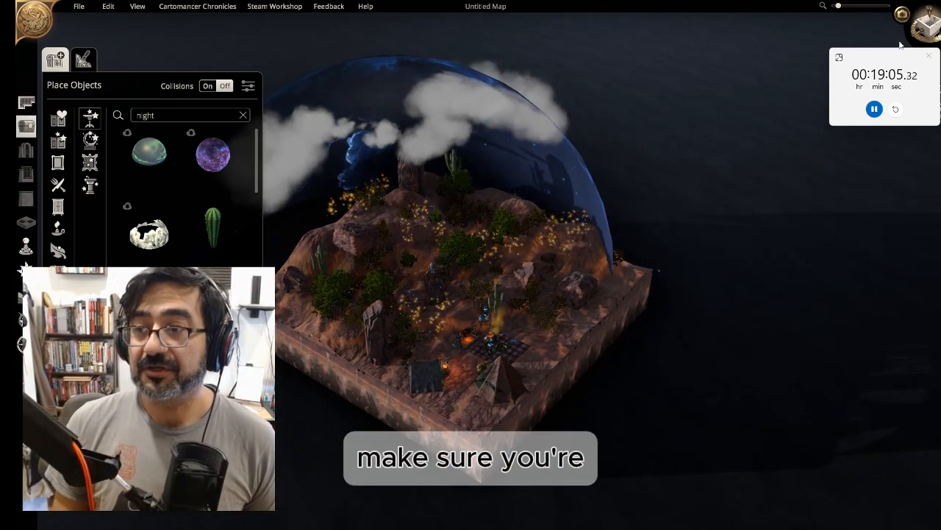
{"action": "left_click", "coordinate": [902, 14]}
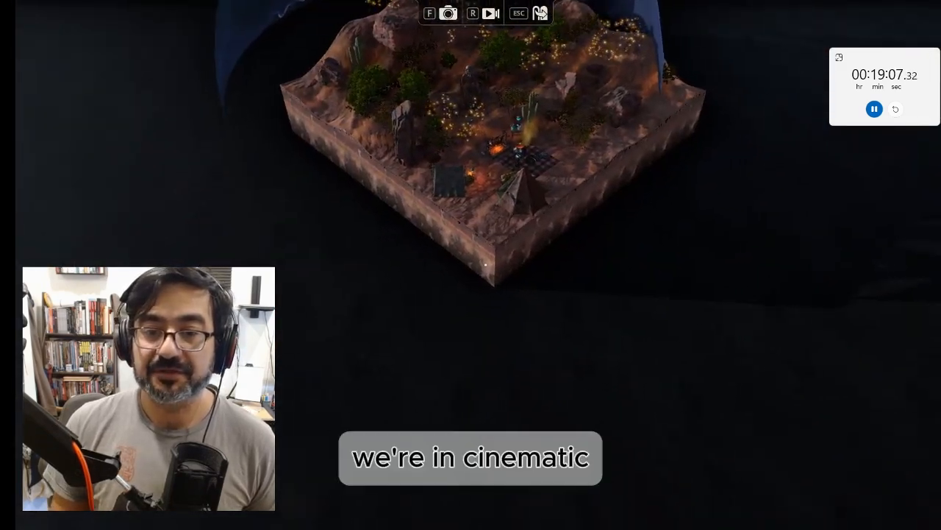
{"action": "key", "text": "w"}
{"action": "key", "text": "w"}
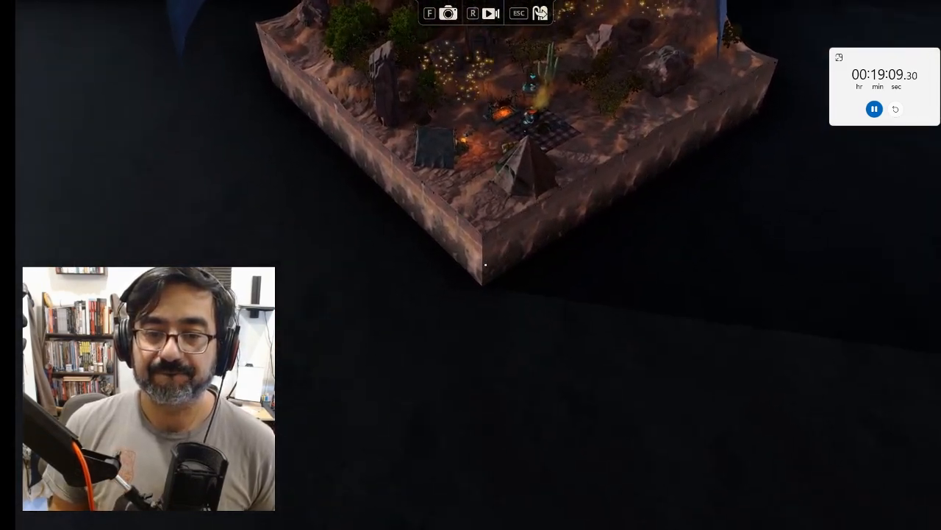
{"action": "key", "text": "w"}
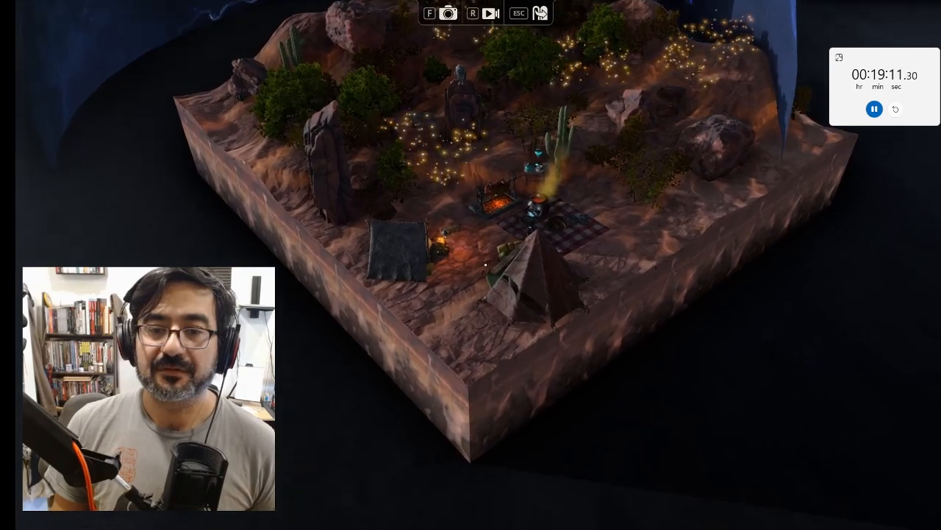
{"action": "key", "text": "w"}
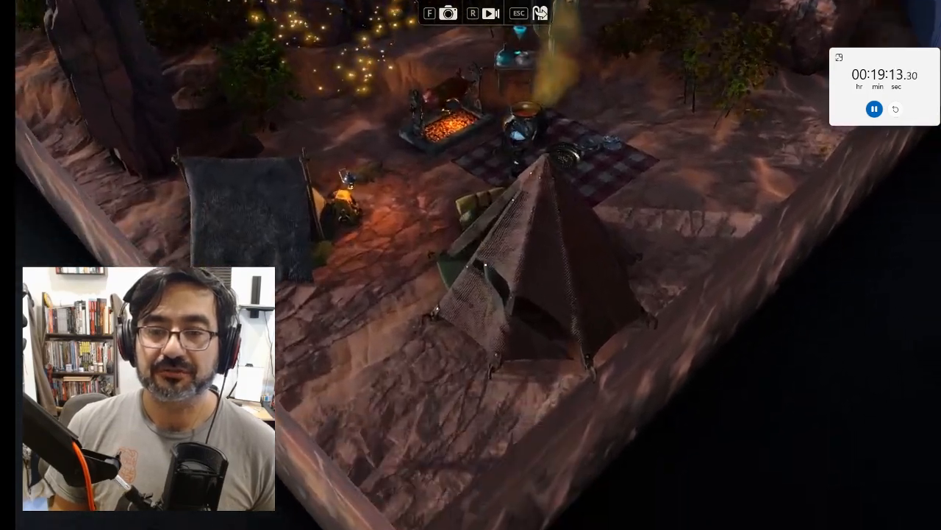
{"action": "key", "text": "s"}
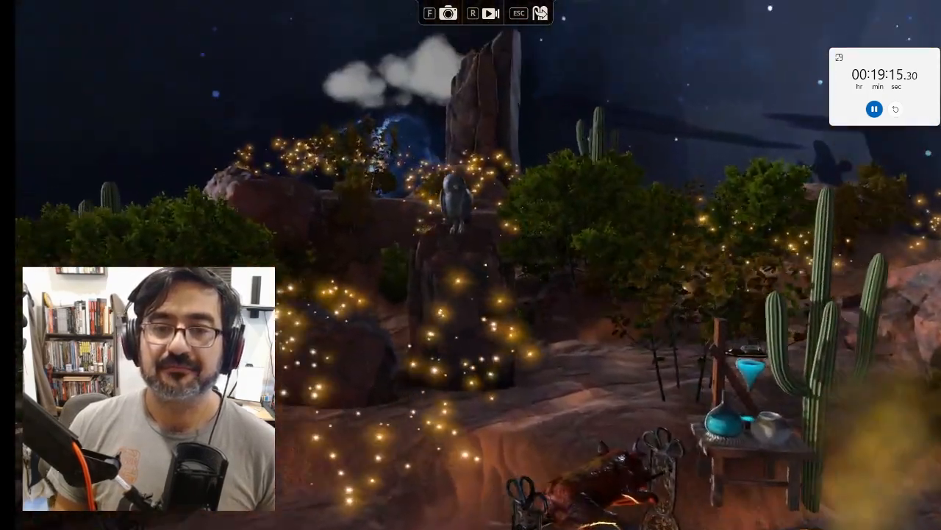
{"action": "key", "text": "s"}
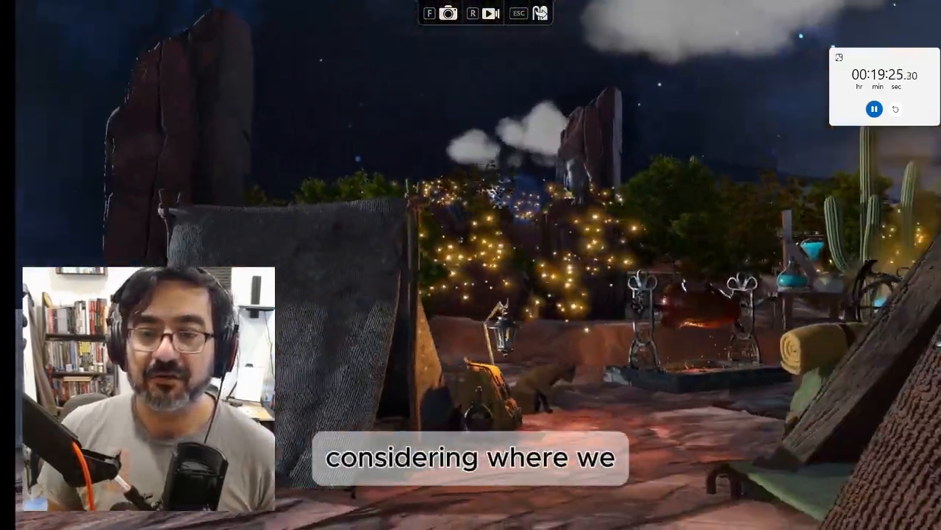
{"action": "key", "text": "w"}
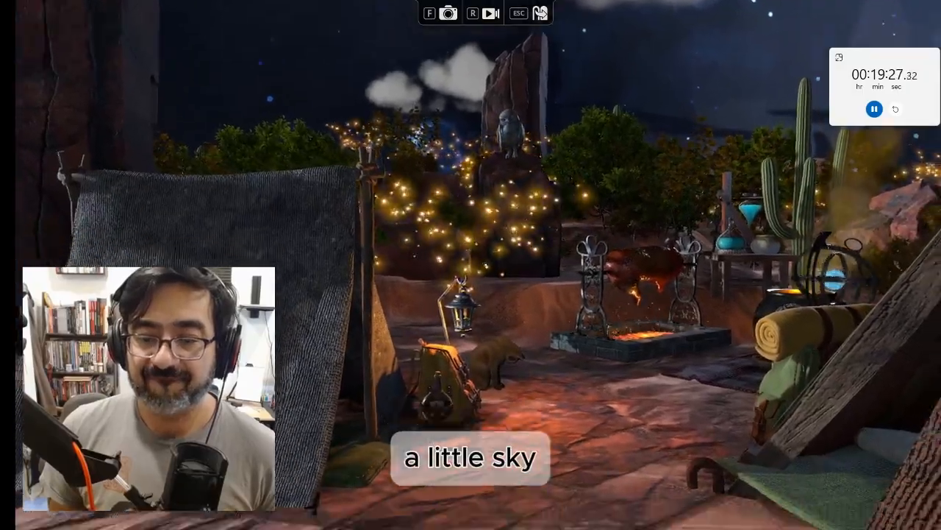
{"action": "key", "text": "s"}
{"action": "key", "text": "w"}
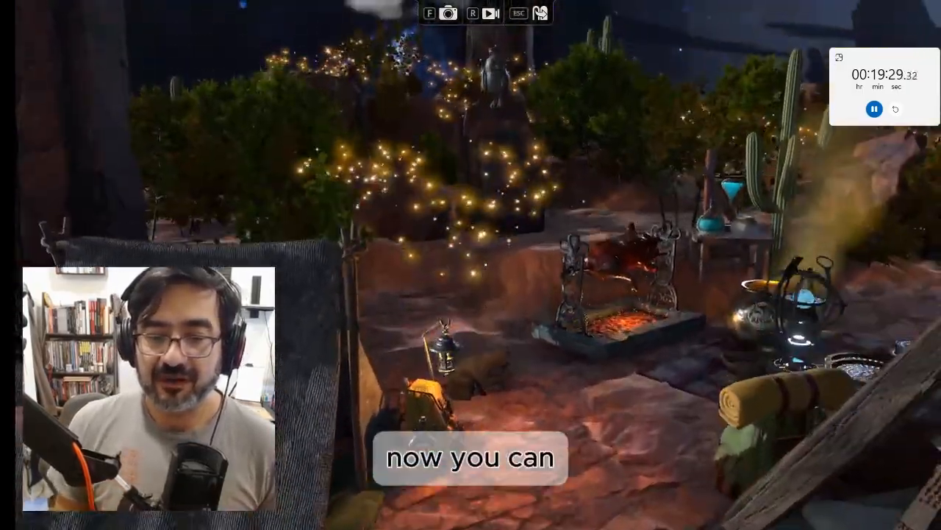
{"action": "key", "text": "s"}
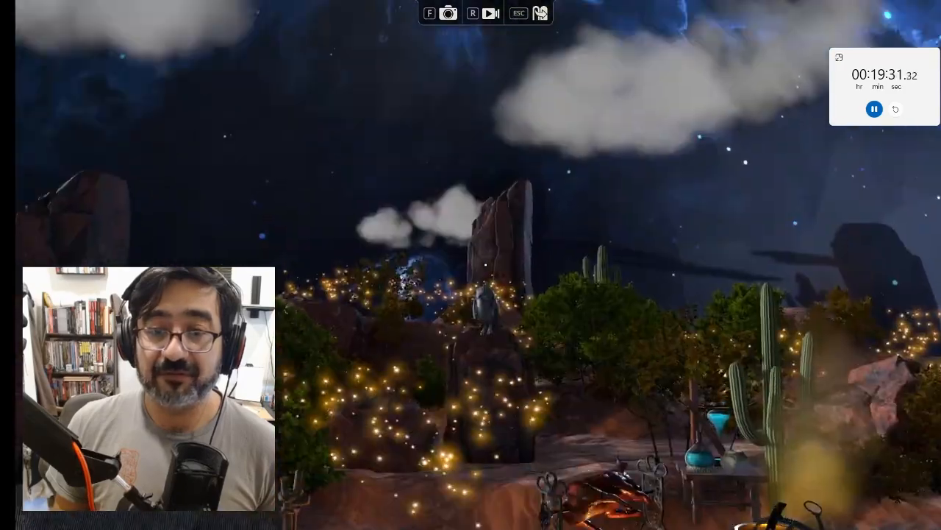
{"action": "key", "text": "w"}
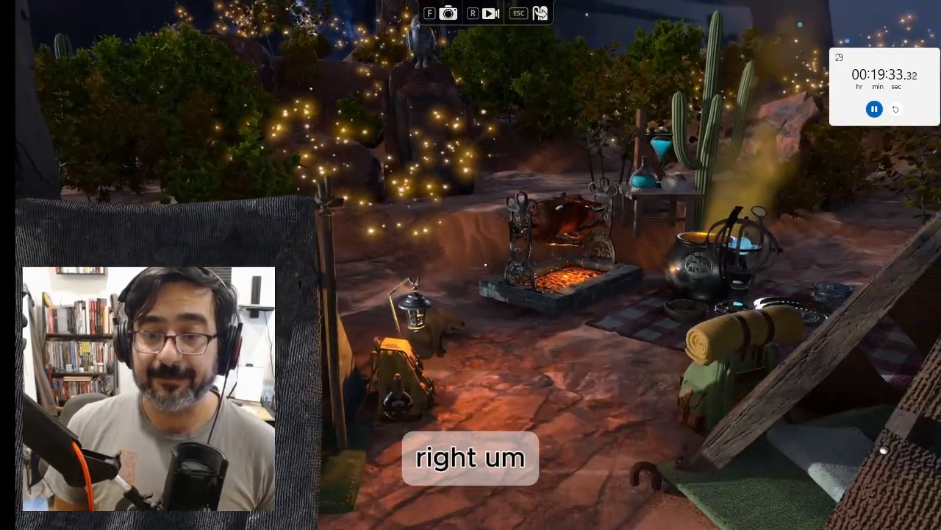
{"action": "key", "text": "w"}
{"action": "key", "text": "d"}
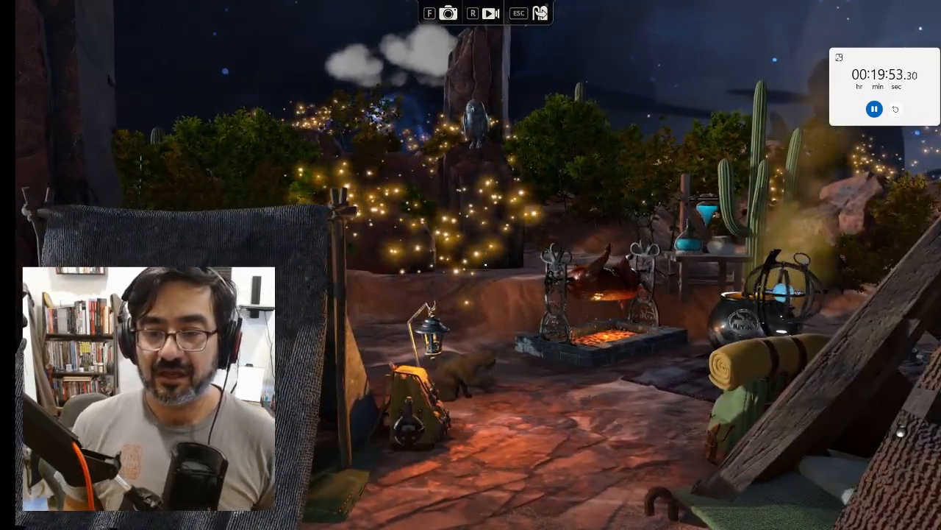
{"action": "key", "text": "Escape"}
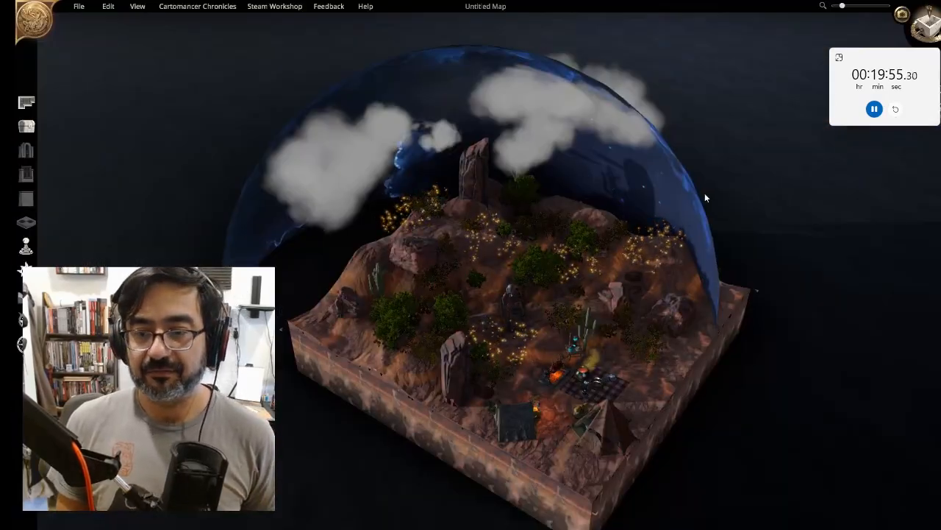
Reselect the night-sky dome, shrink it slightly and shift it to sit over the map
{"action": "left_click", "coordinate": [715, 300]}
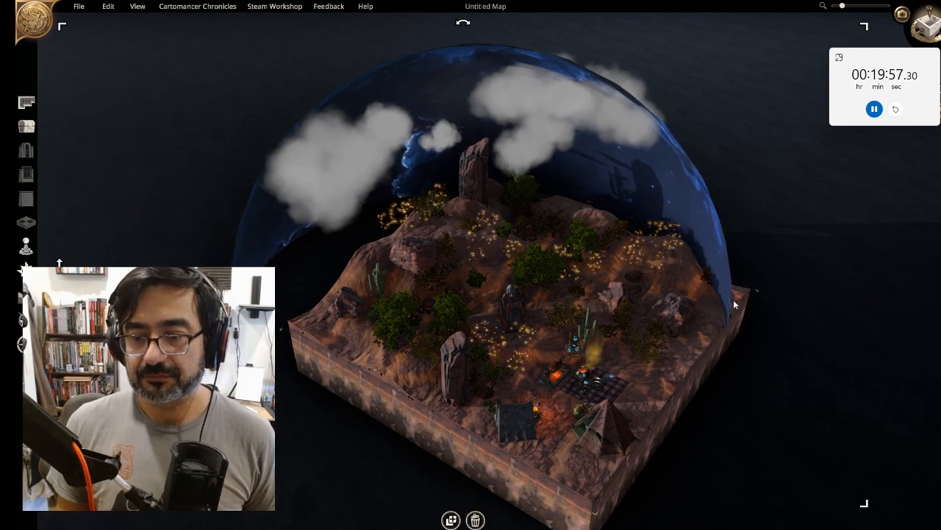
{"action": "left_click_drag", "start_coordinate": [776, 306], "coordinate": [786, 324]}
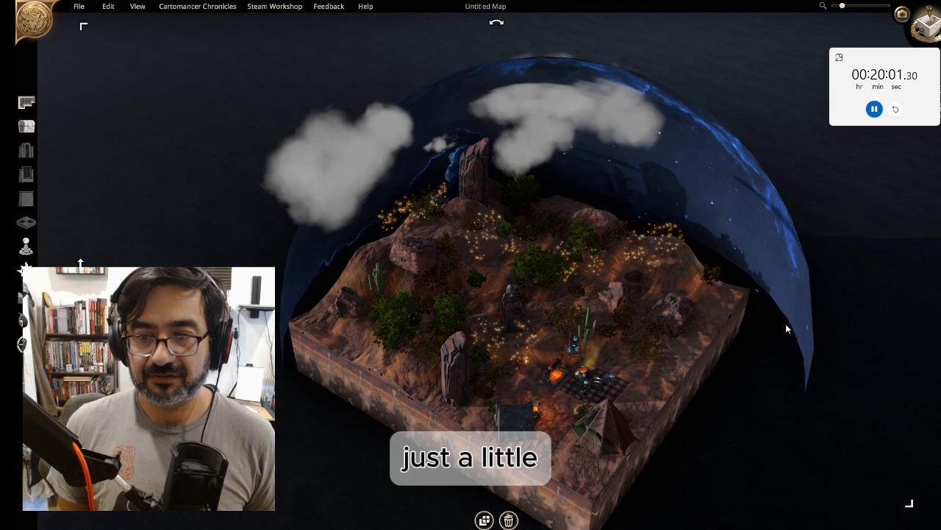
{"action": "left_click_drag", "start_coordinate": [908, 503], "coordinate": [848, 460]}
{"action": "left_click_drag", "start_coordinate": [767, 302], "coordinate": [744, 275]}
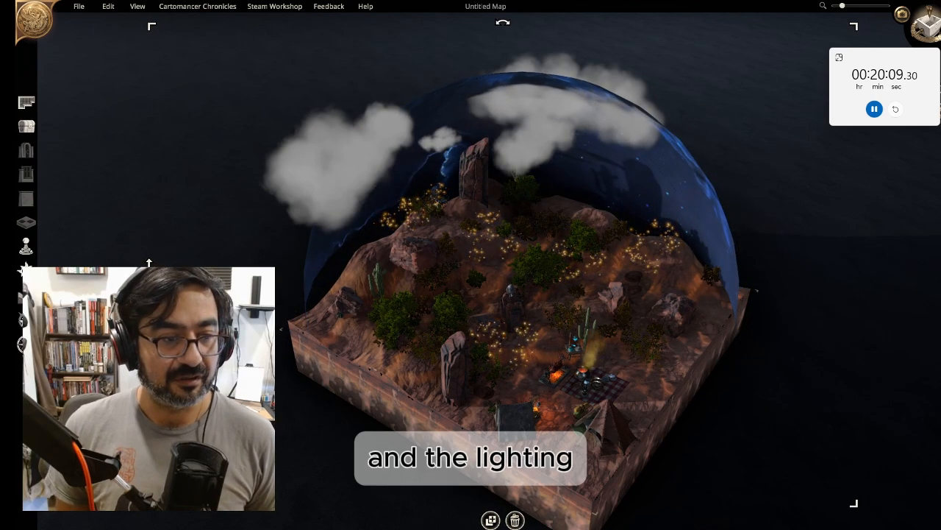
Darken the scene lighting and erase some fireflies near the rocky peak with the Clear Effects brush
{"action": "left_click", "coordinate": [26, 271]}
{"action": "left_click", "coordinate": [116, 319]}
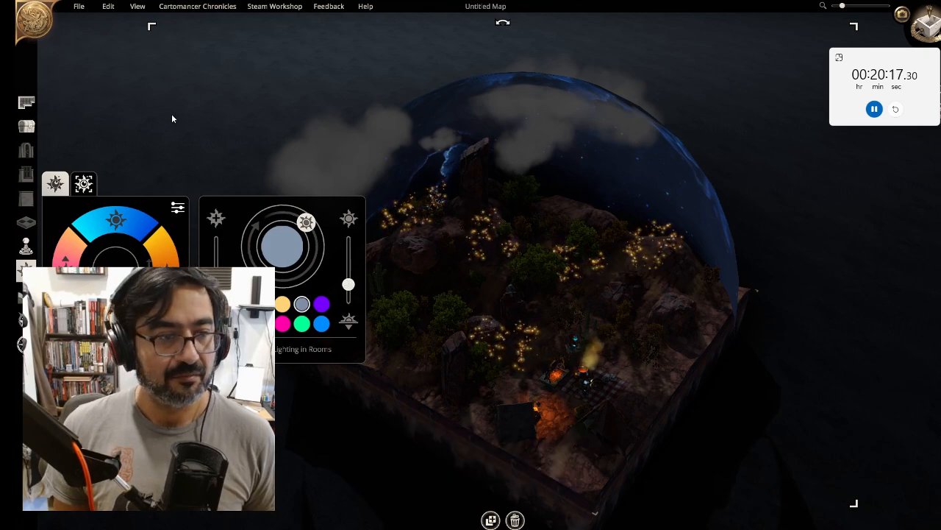
{"action": "left_click", "coordinate": [25, 319]}
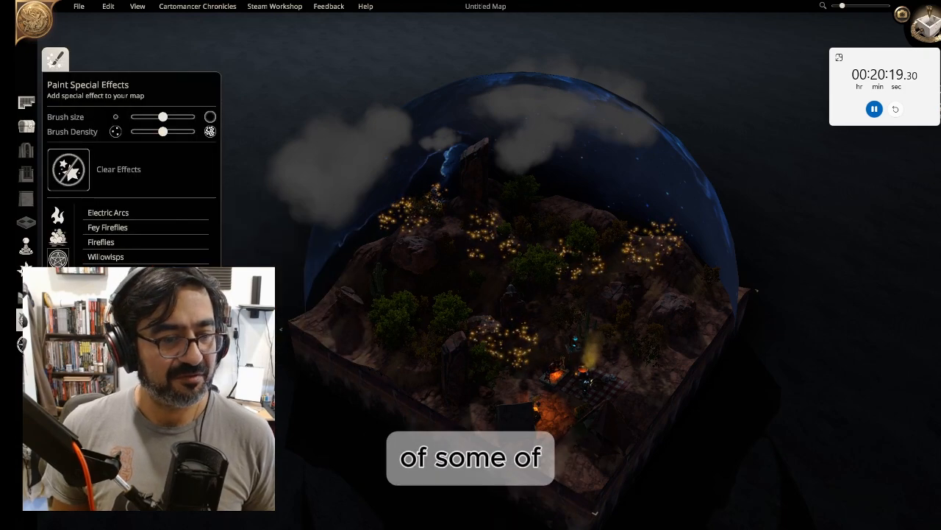
{"action": "left_click", "coordinate": [68, 169]}
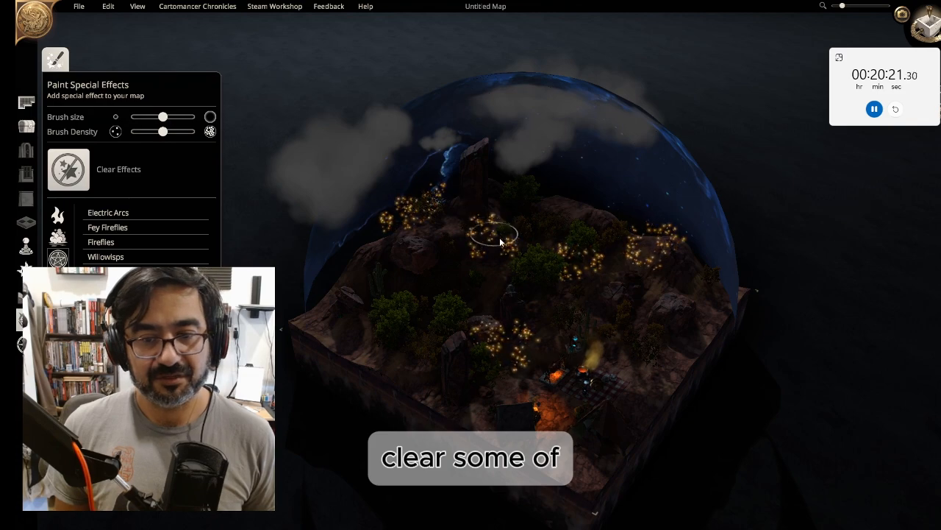
{"action": "left_click_drag", "start_coordinate": [500, 242], "coordinate": [515, 243]}
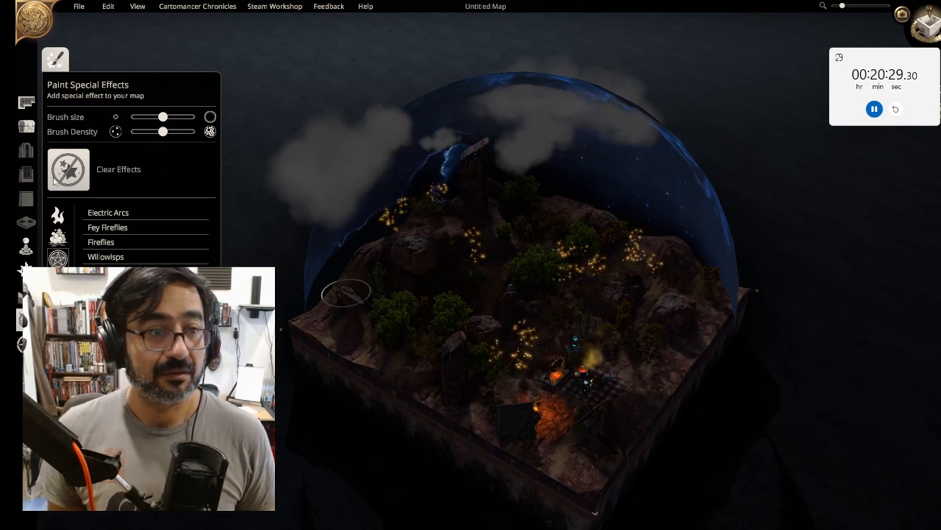
{"action": "left_click", "coordinate": [25, 101]}
{"action": "left_click", "coordinate": [26, 126]}
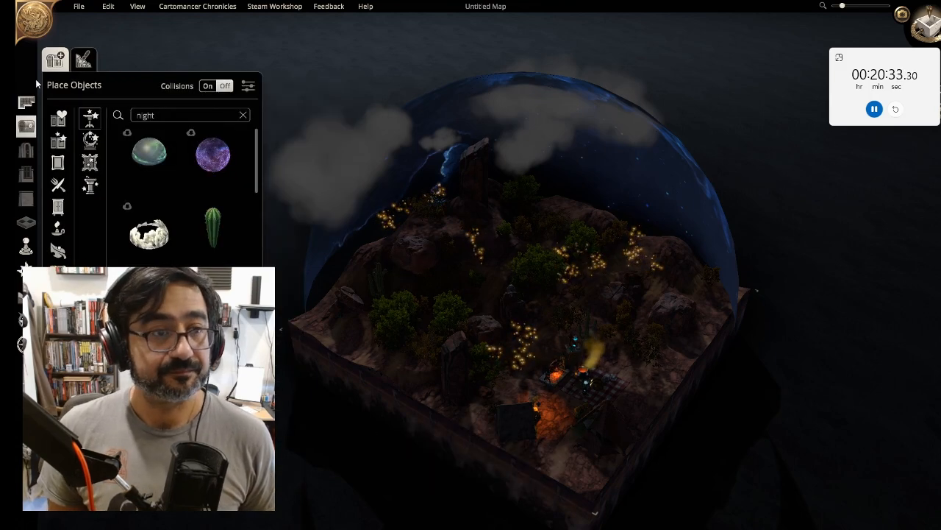
Close the object panel, zoom in on the campsite and enter cinematic camera mode
{"action": "left_click", "coordinate": [25, 126]}
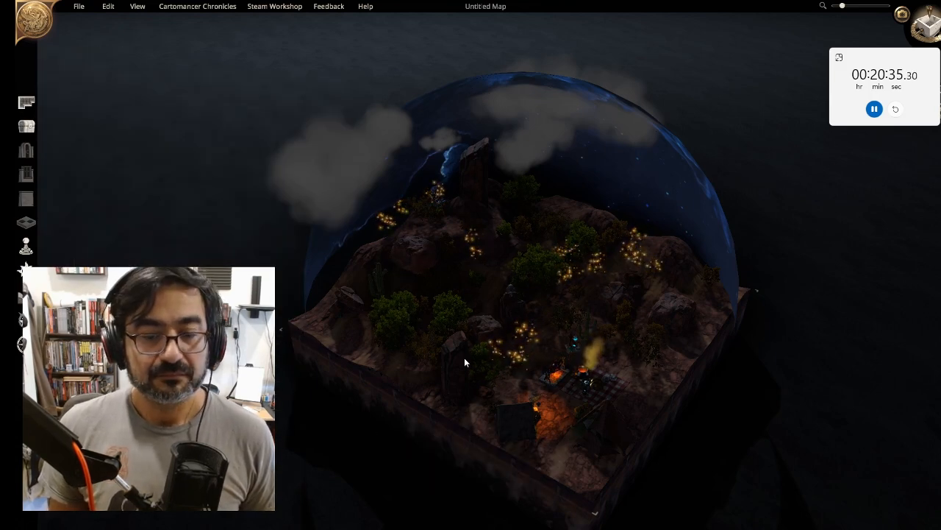
{"action": "scroll", "coordinate": [603, 475], "scroll_direction": "up", "scroll_amount": 2}
{"action": "right_click_drag", "start_coordinate": [716, 455], "coordinate": [438, 334]}
{"action": "scroll", "coordinate": [331, 492], "scroll_direction": "up", "scroll_amount": 2}
{"action": "scroll", "coordinate": [331, 491], "scroll_direction": "up", "scroll_amount": 4}
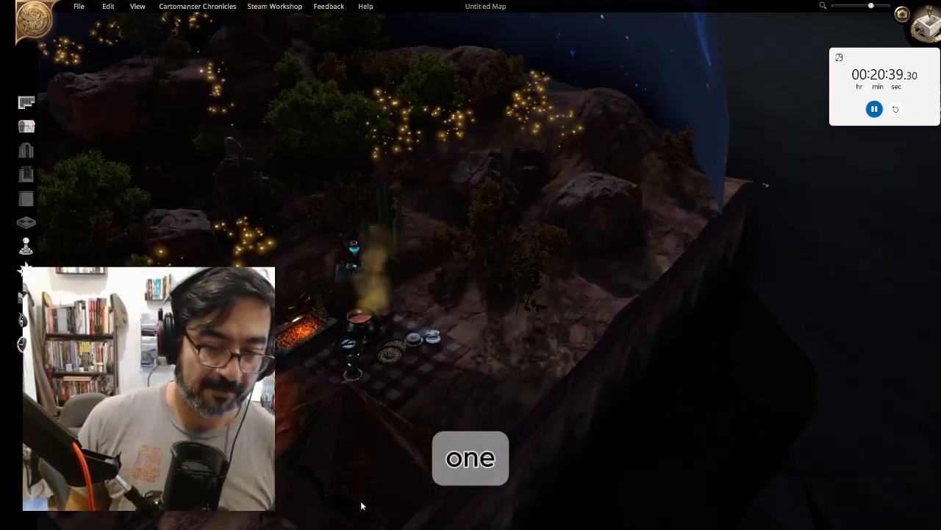
{"action": "scroll", "coordinate": [459, 419], "scroll_direction": "up", "scroll_amount": 5}
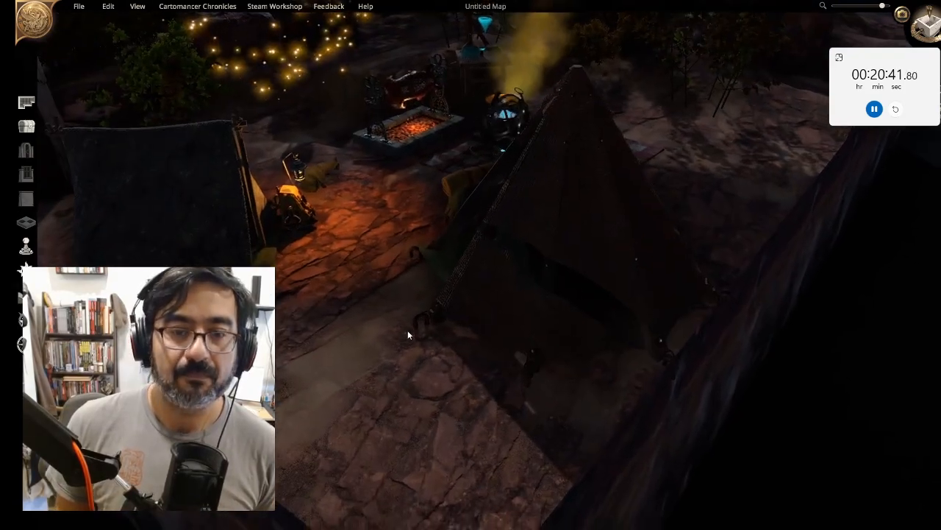
{"action": "right_click_drag", "start_coordinate": [407, 334], "coordinate": [414, 429]}
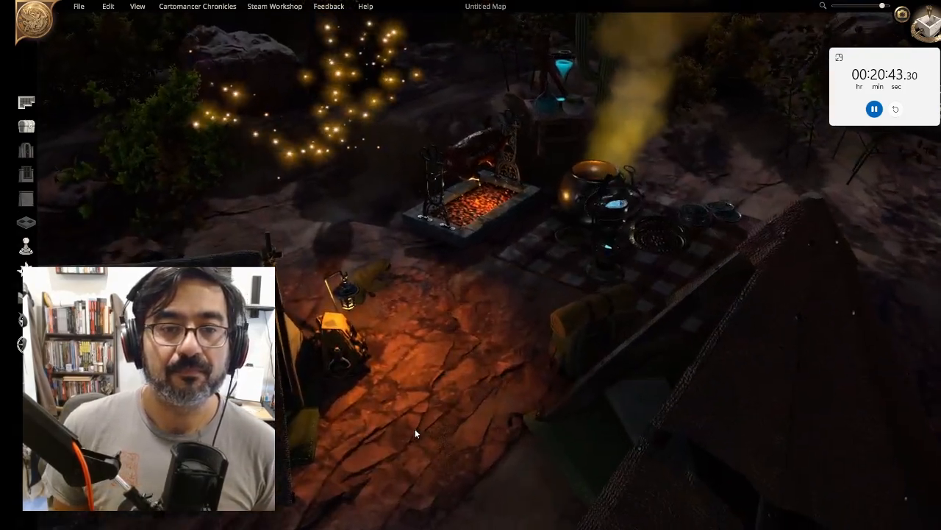
{"action": "left_click", "coordinate": [911, 5]}
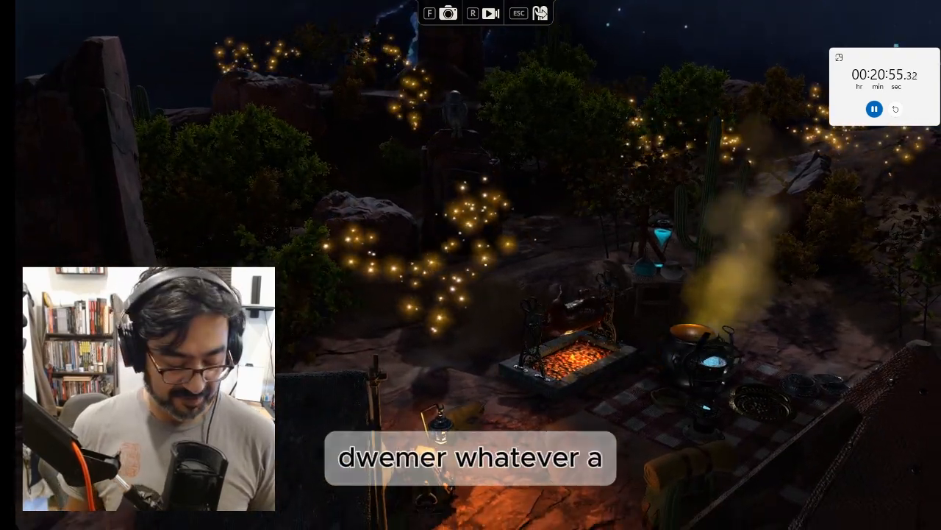
Record a short cinematic clip and save it to Downloads as Dungeon Alchemist Capture c4
{"action": "key", "text": "r"}
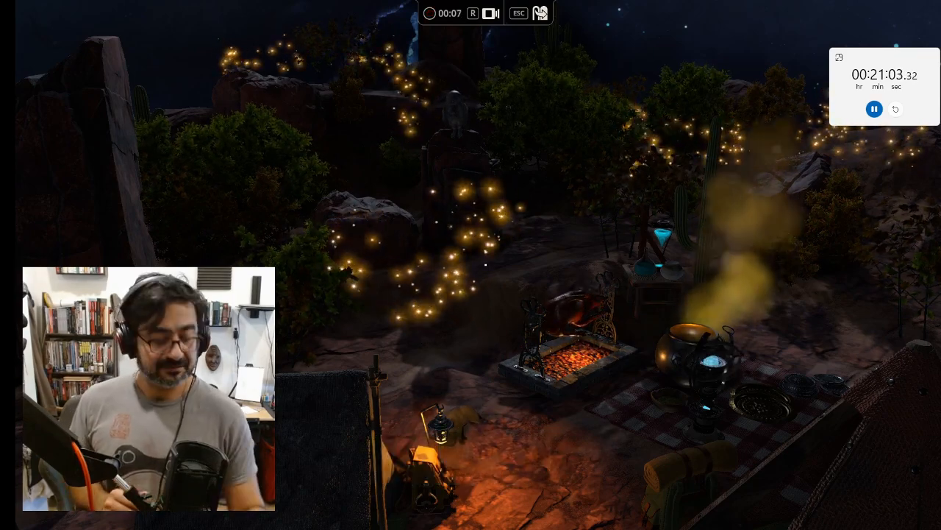
{"action": "key", "text": "r"}
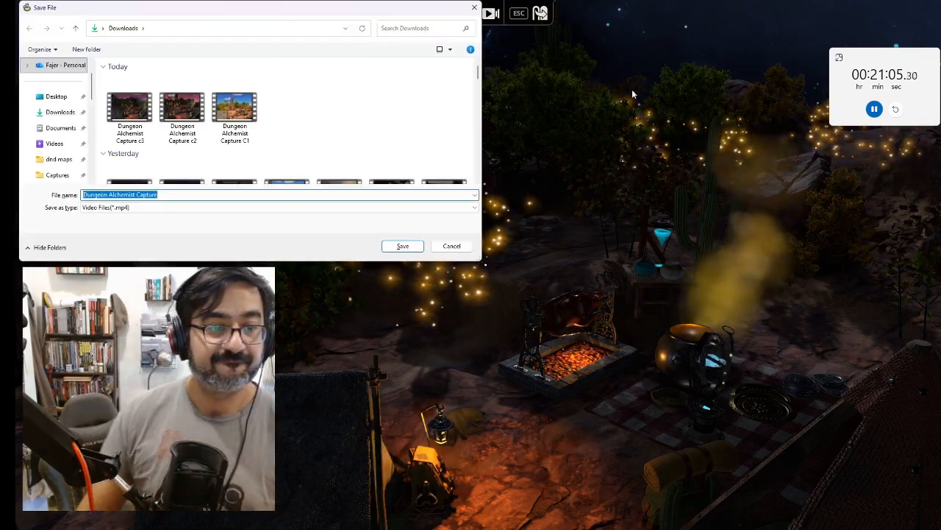
{"action": "type", "text": "c4"}
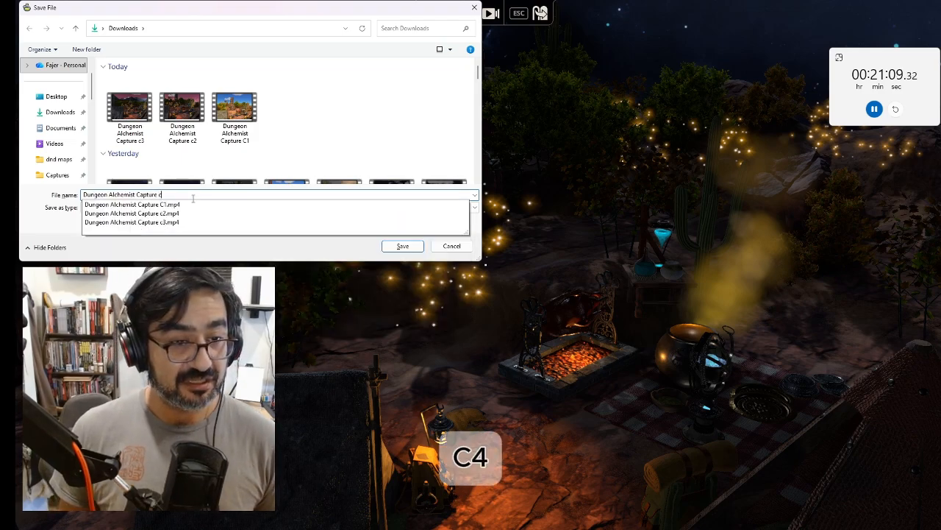
{"action": "left_click", "coordinate": [398, 248]}
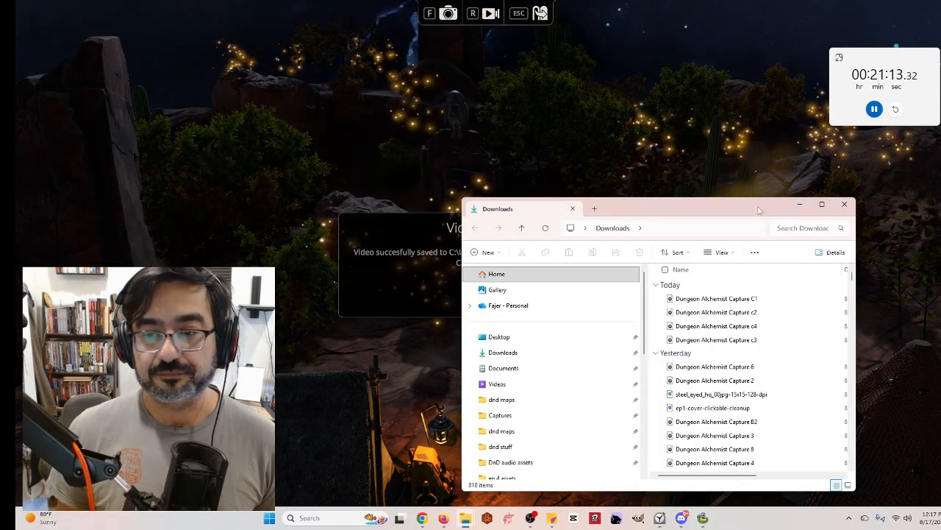
{"action": "left_click", "coordinate": [846, 205]}
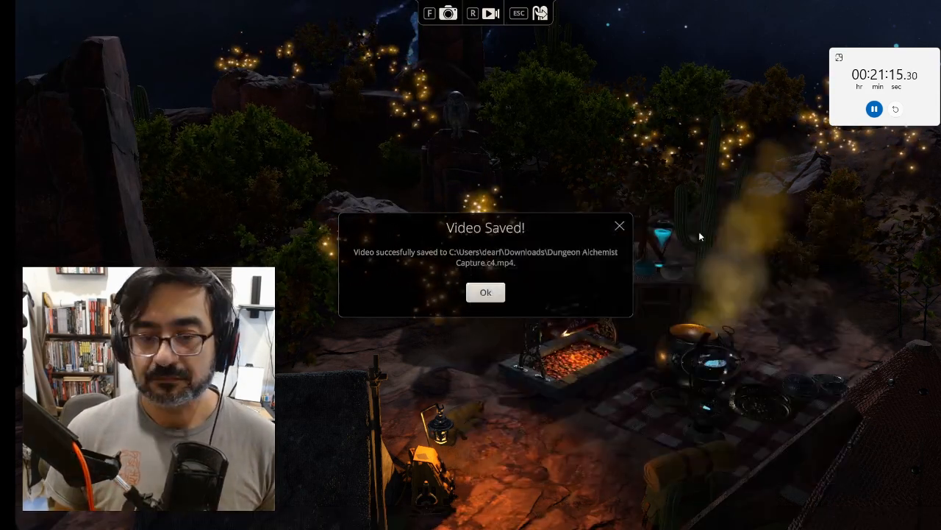
{"action": "key", "text": "Return"}
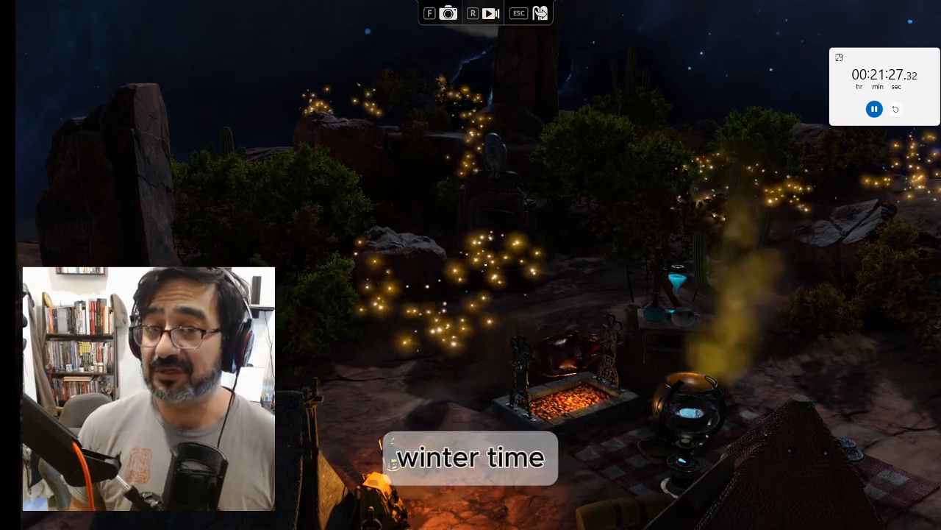
Exit cinematic mode and change the terrain weather to Snow with the Change Terrain Type tool
{"action": "key", "text": "Escape"}
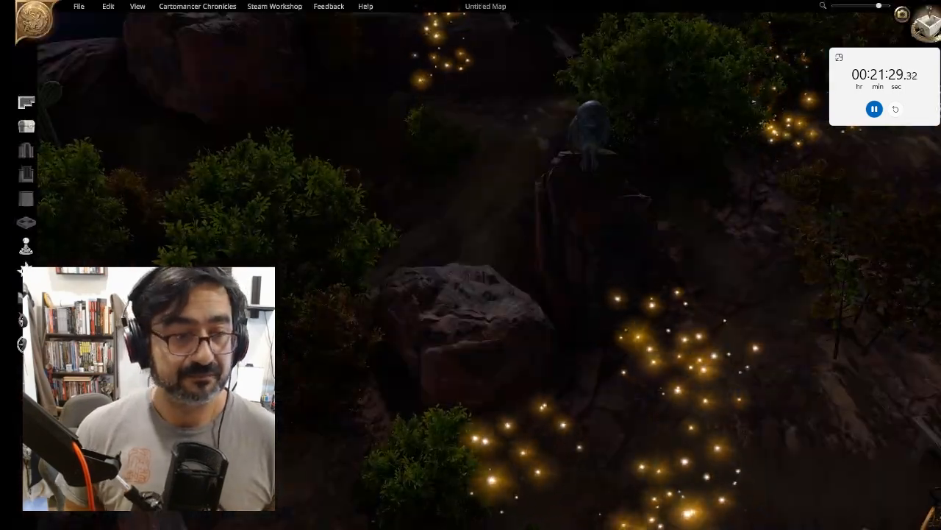
{"action": "left_click", "coordinate": [26, 296]}
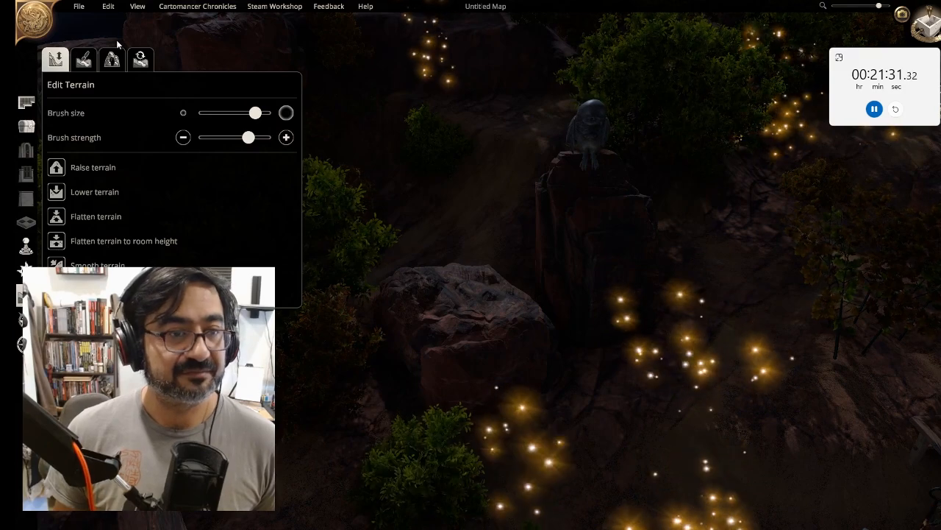
{"action": "left_click", "coordinate": [141, 59]}
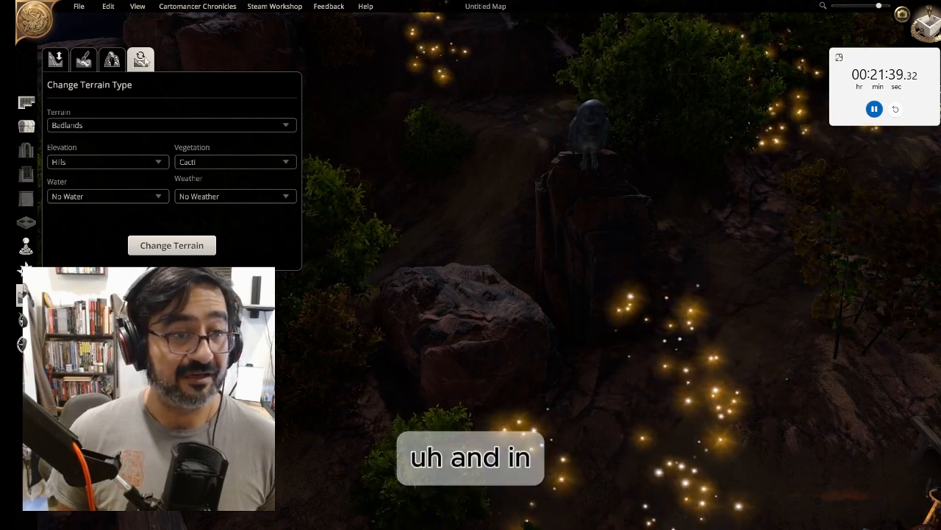
{"action": "left_click", "coordinate": [112, 60]}
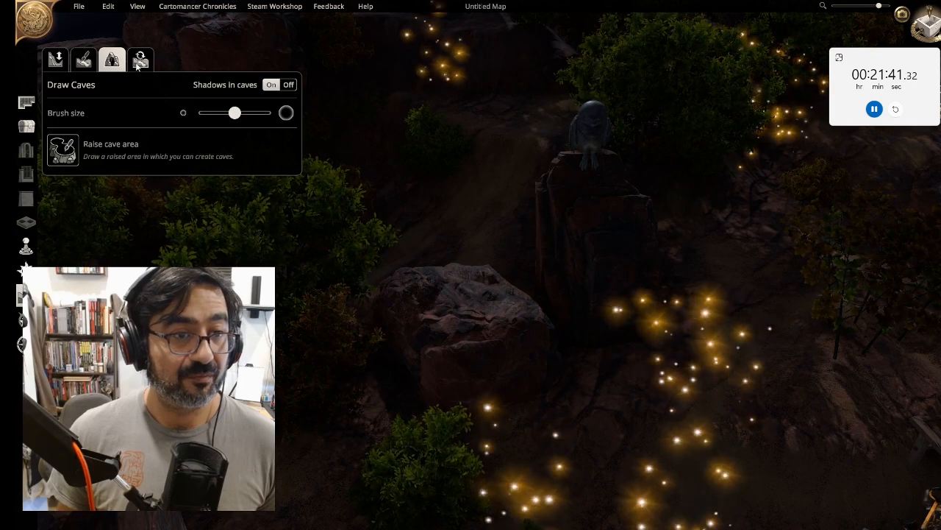
{"action": "left_click", "coordinate": [138, 62]}
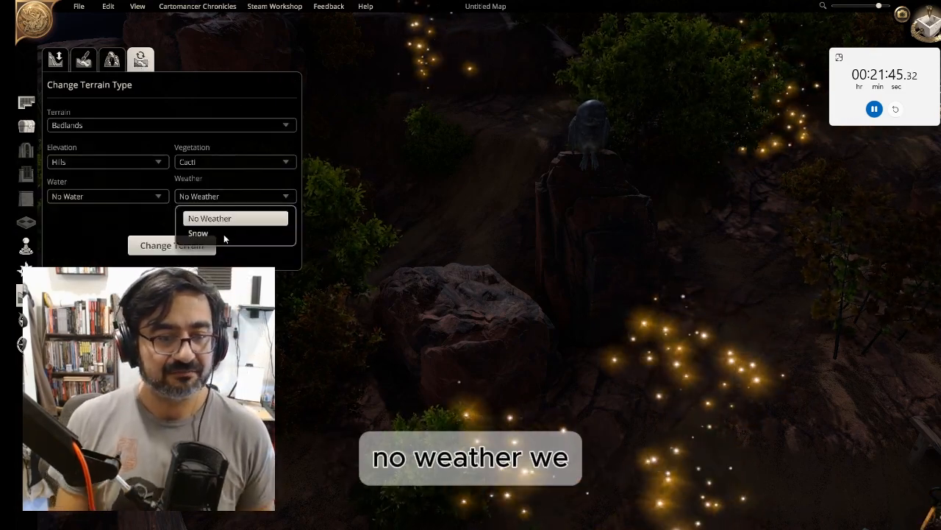
{"action": "left_click", "coordinate": [223, 234]}
{"action": "left_click", "coordinate": [193, 250]}
{"action": "right_click_drag", "start_coordinate": [581, 431], "coordinate": [575, 261]}
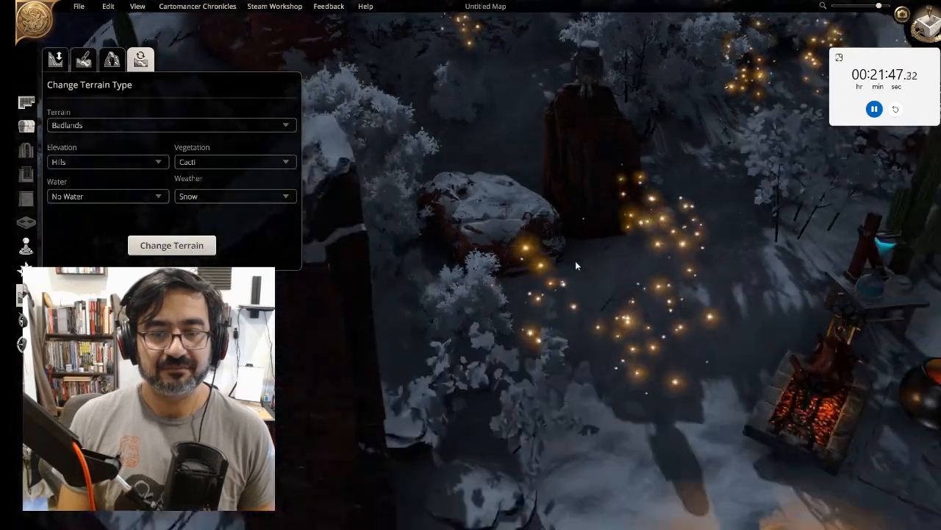
Close the terrain panel, frame the snowy campsite and enter cinematic camera mode
{"action": "left_click", "coordinate": [26, 126]}
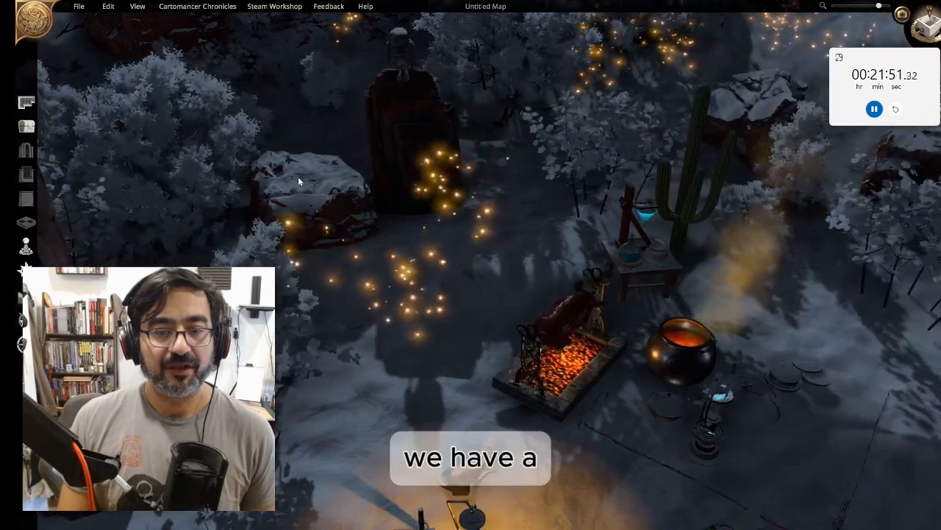
{"action": "scroll", "coordinate": [375, 275], "scroll_direction": "up", "scroll_amount": 3}
{"action": "right_click_drag", "start_coordinate": [375, 275], "coordinate": [368, 85]}
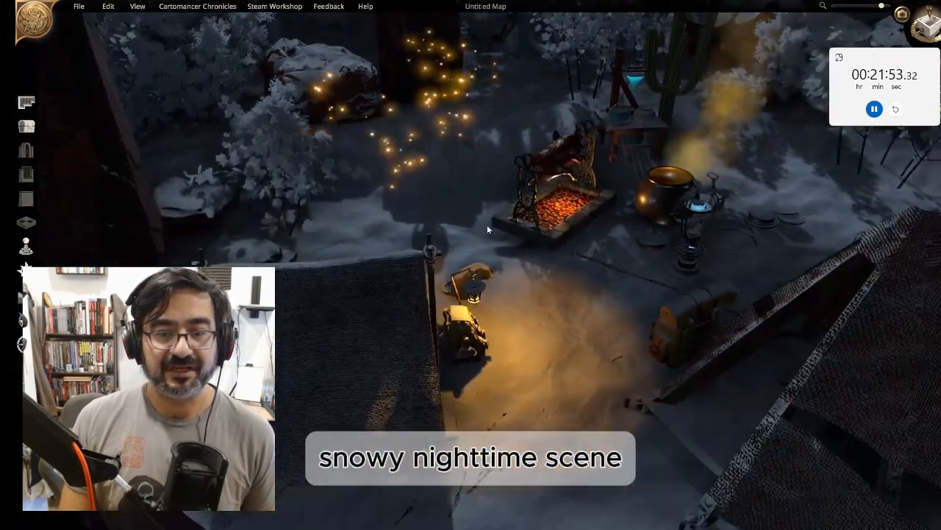
{"action": "right_click_drag", "start_coordinate": [647, 272], "coordinate": [508, 276]}
{"action": "right_click_drag", "start_coordinate": [435, 342], "coordinate": [417, 385]}
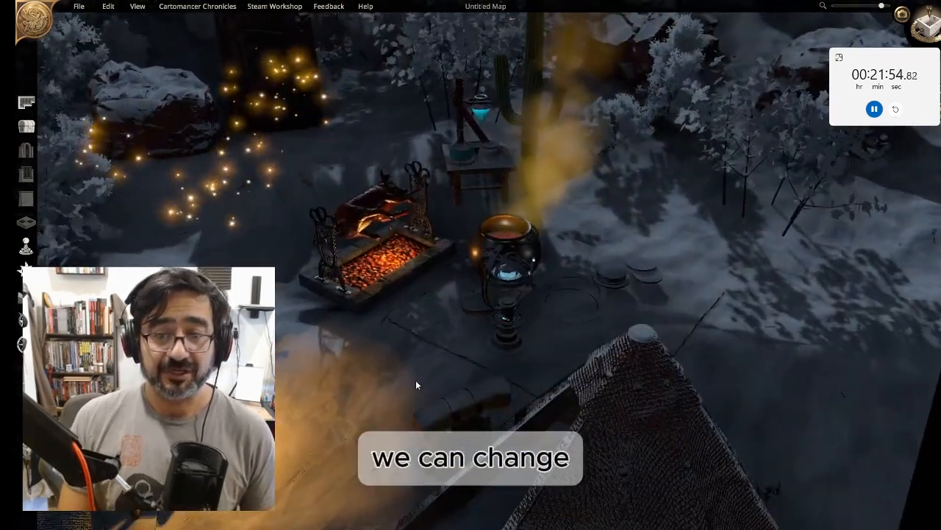
{"action": "right_click_drag", "start_coordinate": [342, 342], "coordinate": [495, 418]}
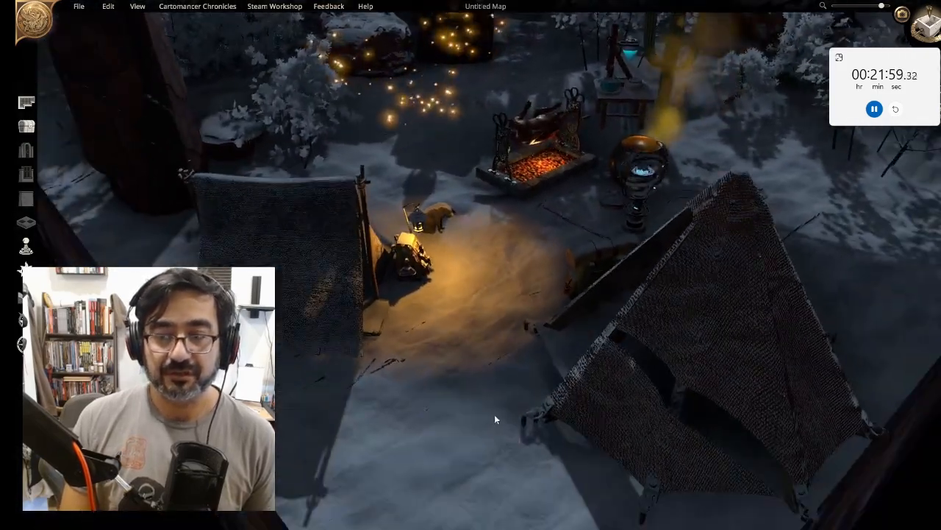
{"action": "left_click", "coordinate": [901, 15]}
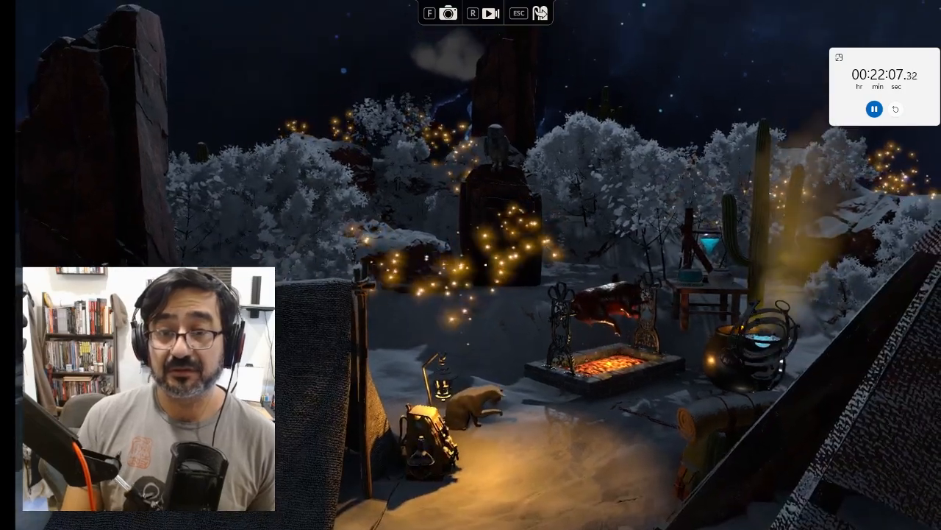
Record a cinematic clip of the snowy campsite and save it as Dungeon Alchemist Capture c5
{"action": "key", "text": "r"}
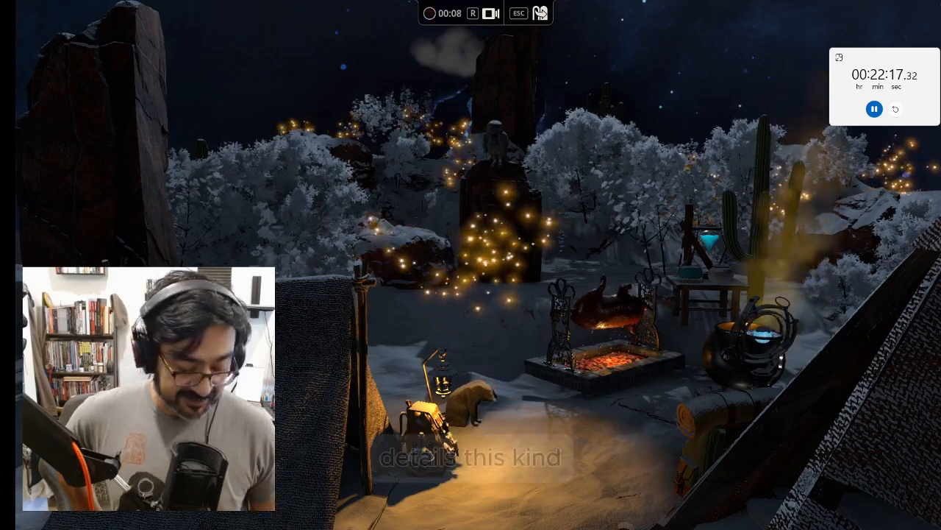
{"action": "key", "text": "space"}
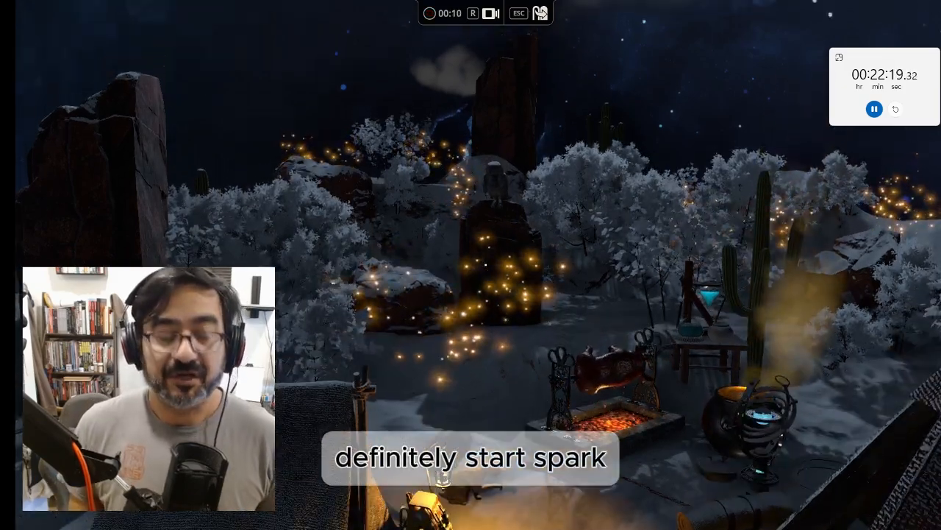
{"action": "key", "text": "r"}
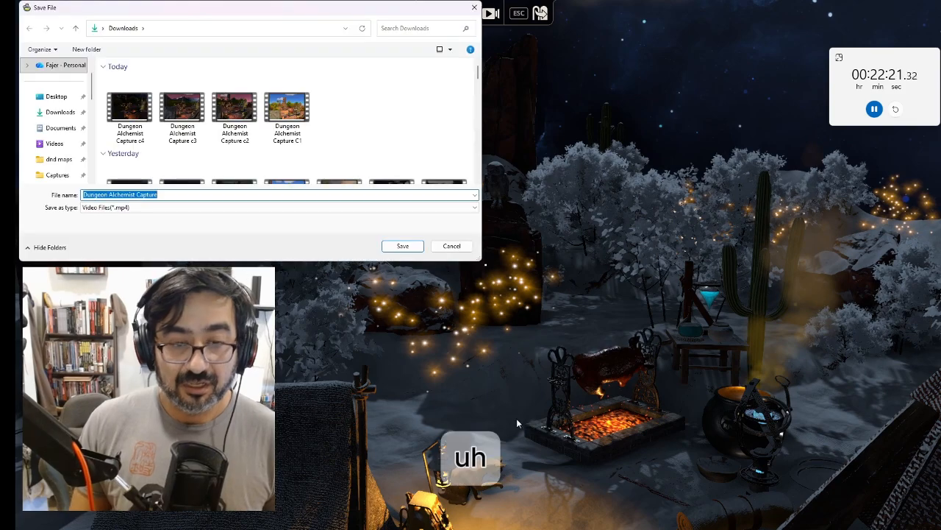
{"action": "type", "text": "e c"}
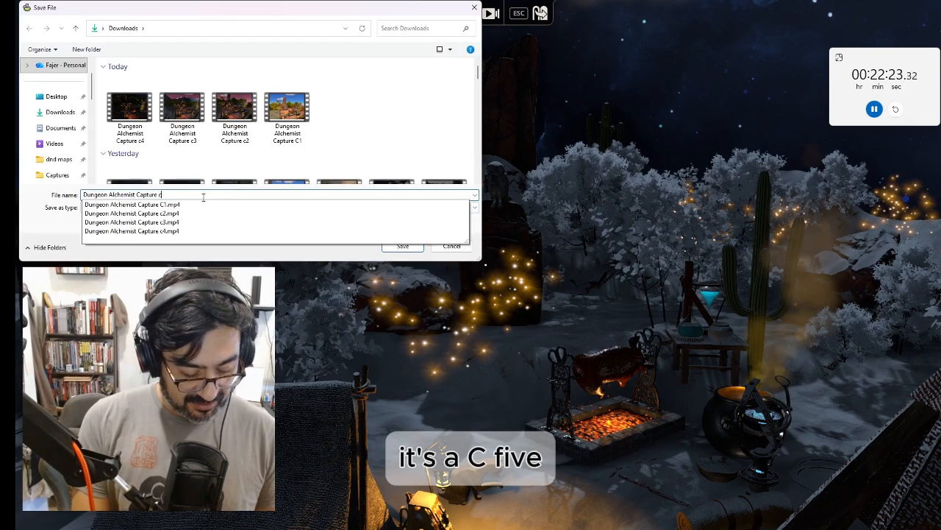
{"action": "type", "text": "5"}
{"action": "key", "text": "Return"}
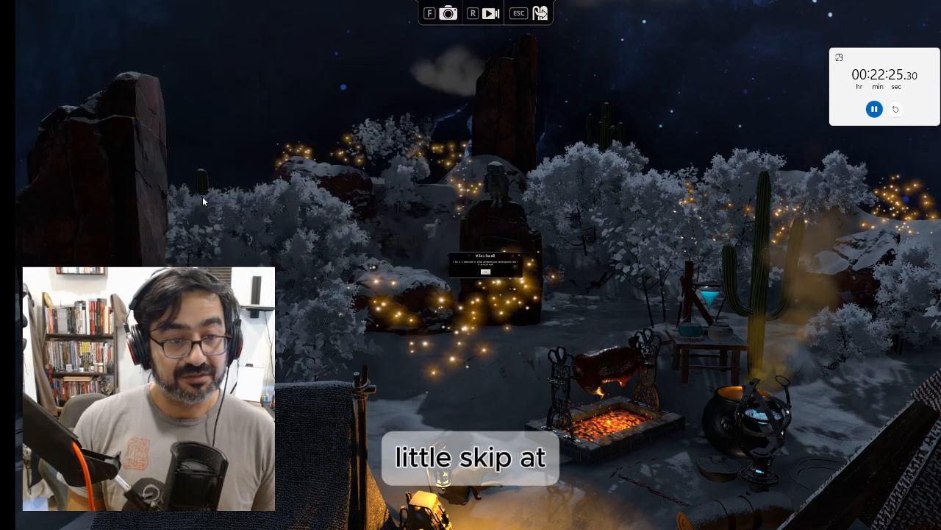
{"action": "left_click", "coordinate": [466, 298]}
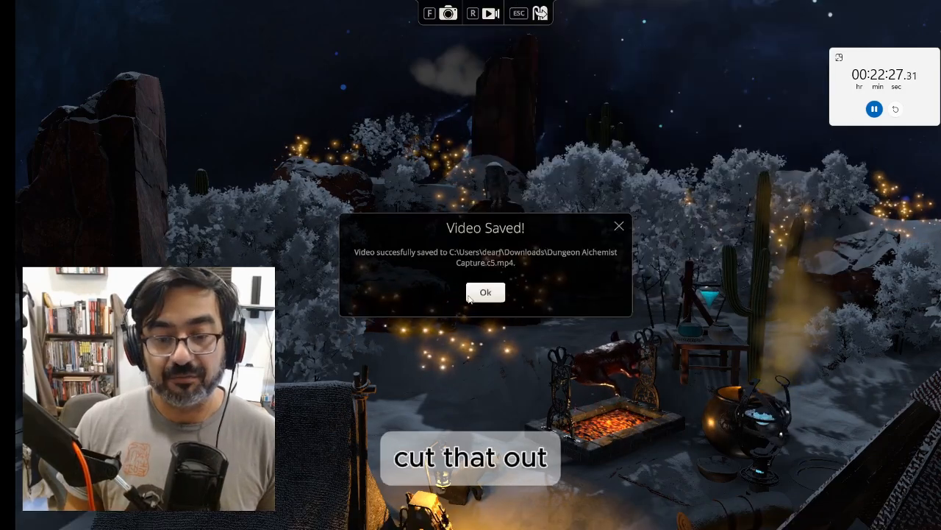
{"action": "left_click", "coordinate": [484, 293]}
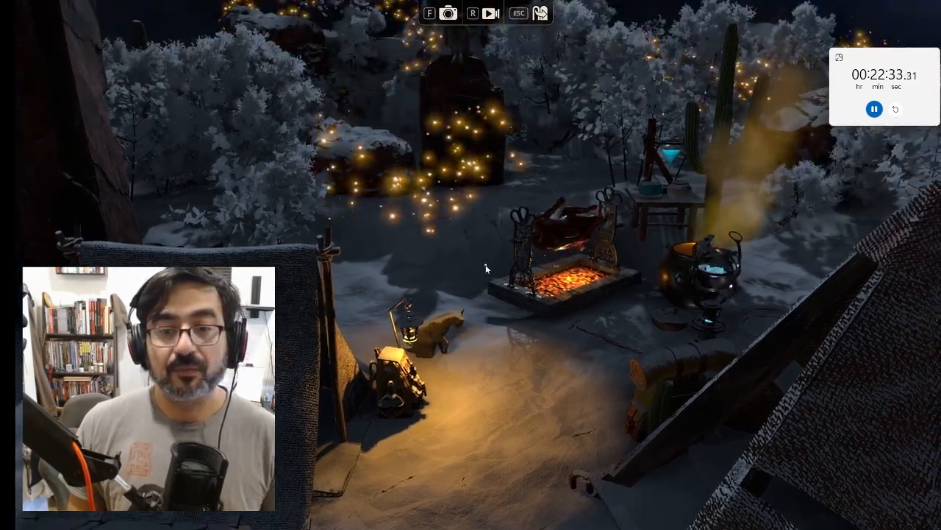
Exit cinematic mode, zoom out over the snowy map and pause the challenge timer
{"action": "key", "text": "Escape"}
{"action": "scroll", "coordinate": [554, 309], "scroll_direction": "down", "scroll_amount": 3}
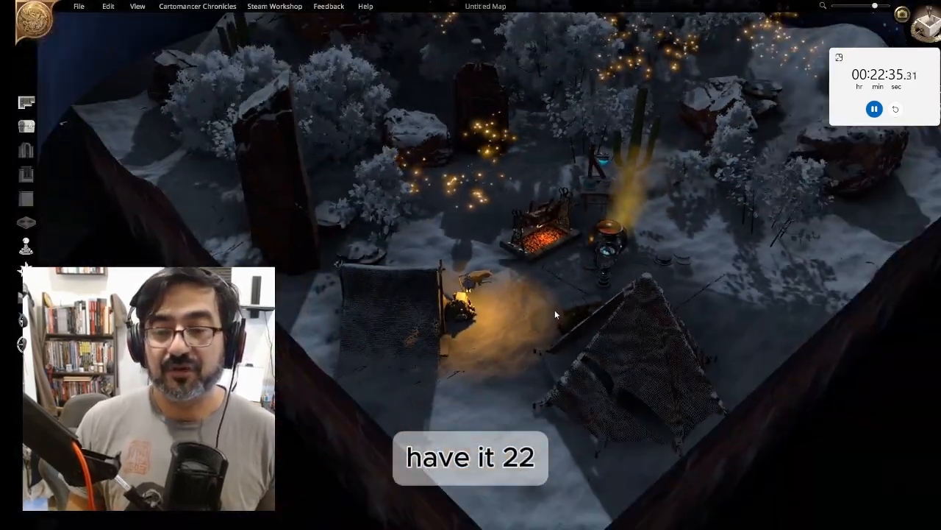
{"action": "right_click_drag", "start_coordinate": [560, 263], "coordinate": [544, 381]}
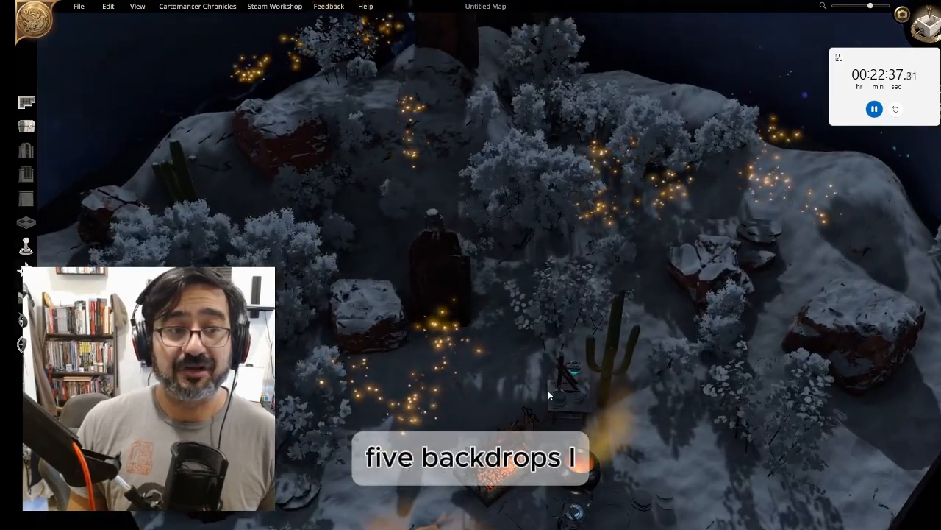
{"action": "left_click", "coordinate": [873, 109]}
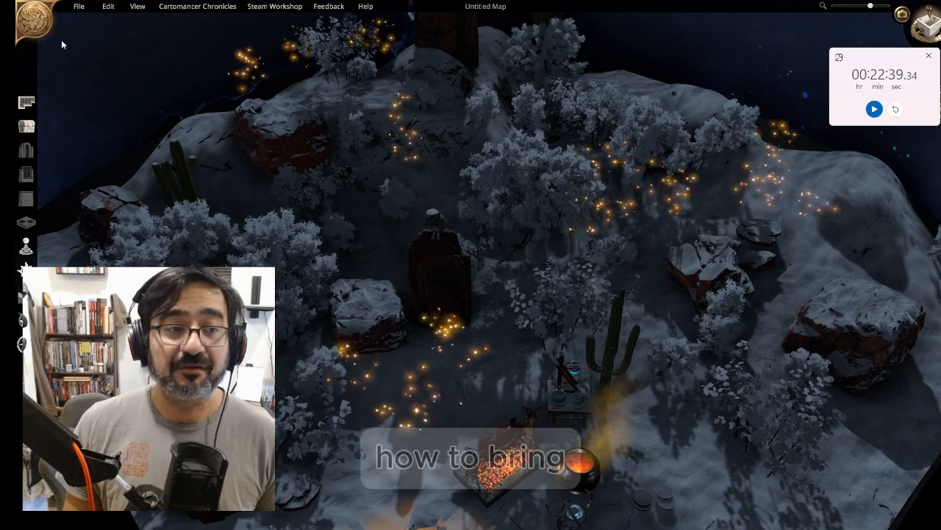
Quit Dungeon Alchemist without saving the map and move the Downloads folder window aside
{"action": "left_click", "coordinate": [77, 6]}
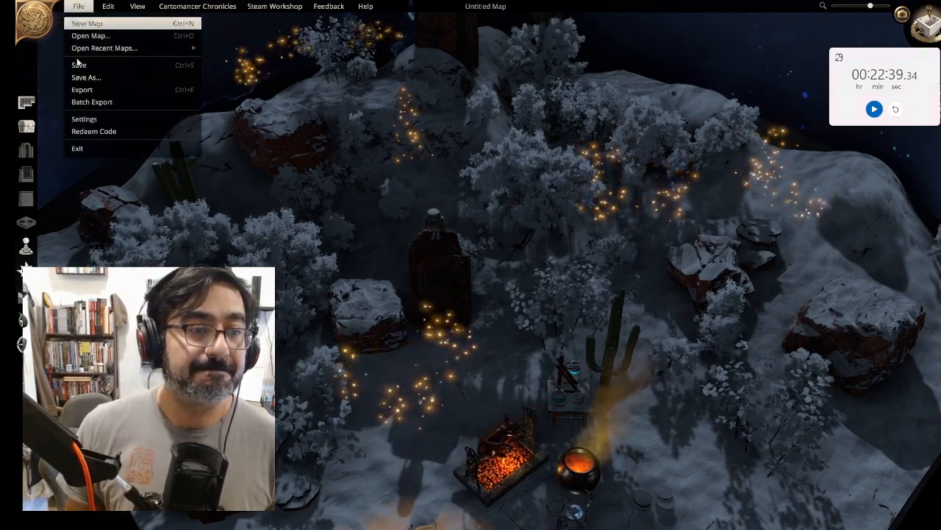
{"action": "left_click", "coordinate": [86, 150]}
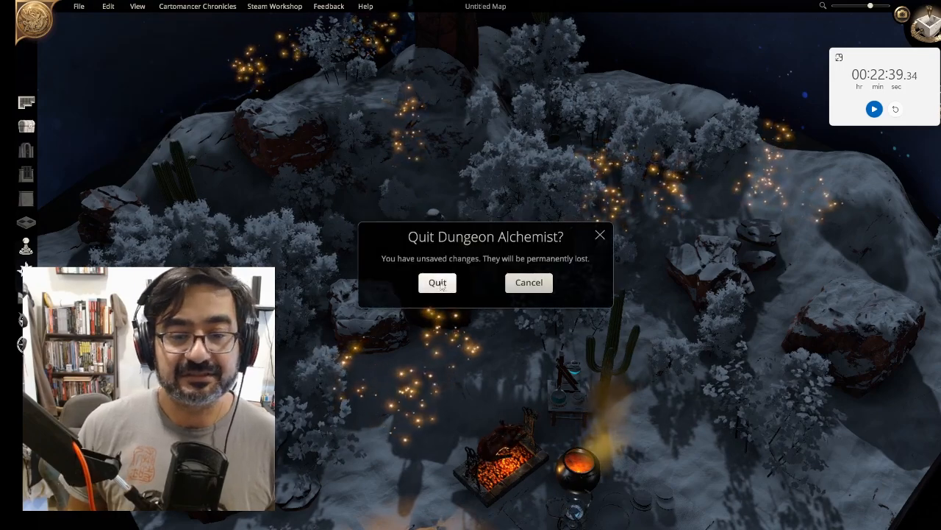
{"action": "left_click", "coordinate": [440, 289]}
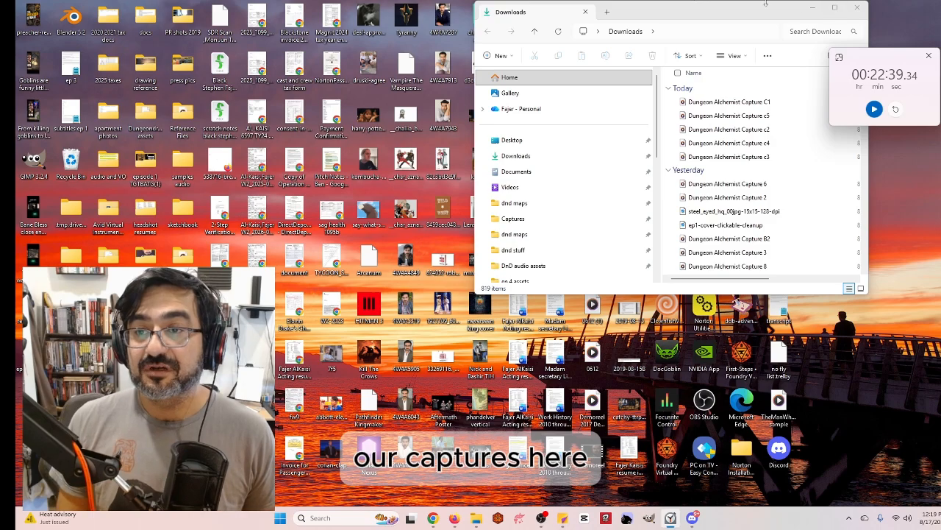
{"action": "left_click_drag", "start_coordinate": [766, 3], "coordinate": [0, 70]}
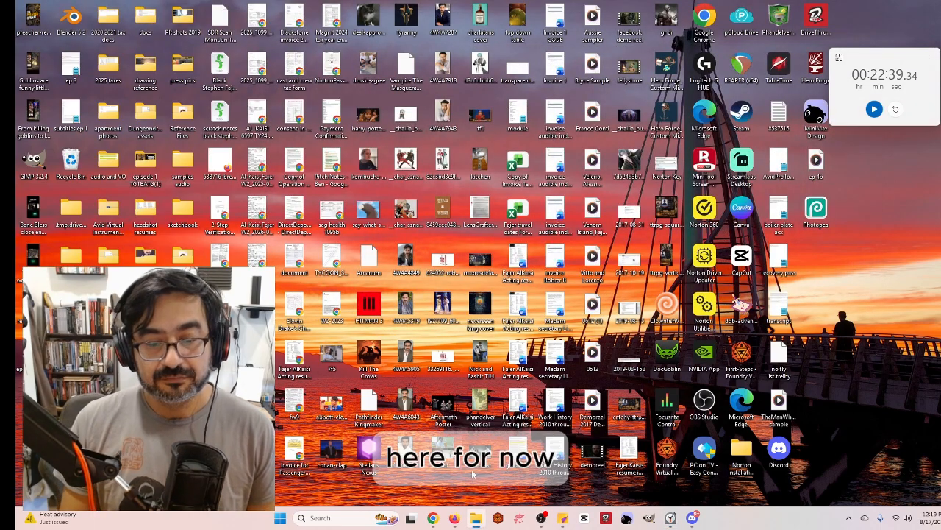
Switch to Foundry Virtual Tabletop and close the sync error notice and the Levels migration dialog
{"action": "mouse_move", "coordinate": [436, 523]}
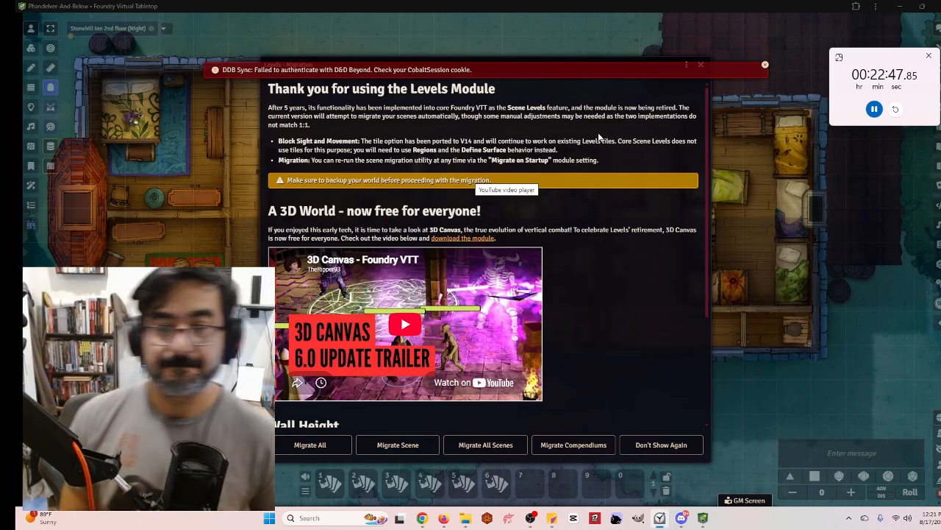
{"action": "left_click", "coordinate": [702, 70]}
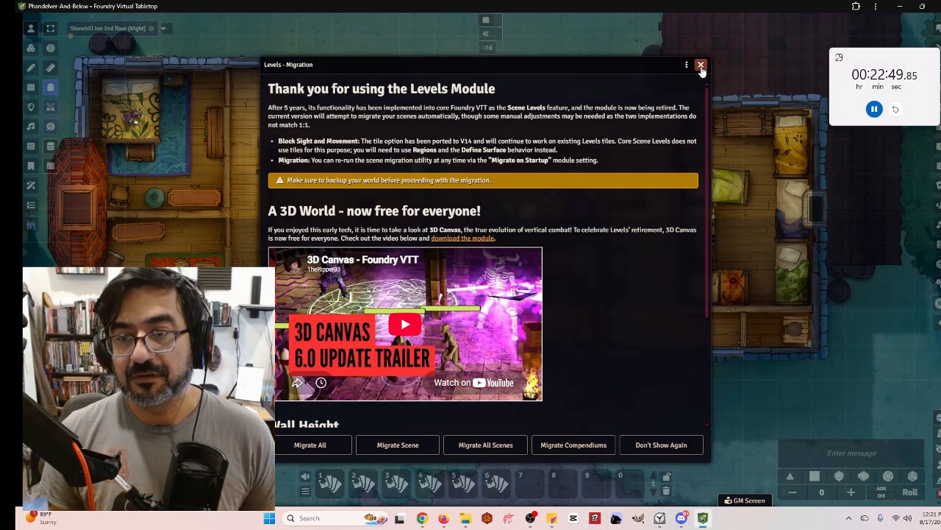
{"action": "left_click", "coordinate": [701, 66]}
Zoom out over the current scene, open the playlists sidebar and lower the music volume
{"action": "scroll", "coordinate": [632, 252], "scroll_direction": "down", "scroll_amount": 3}
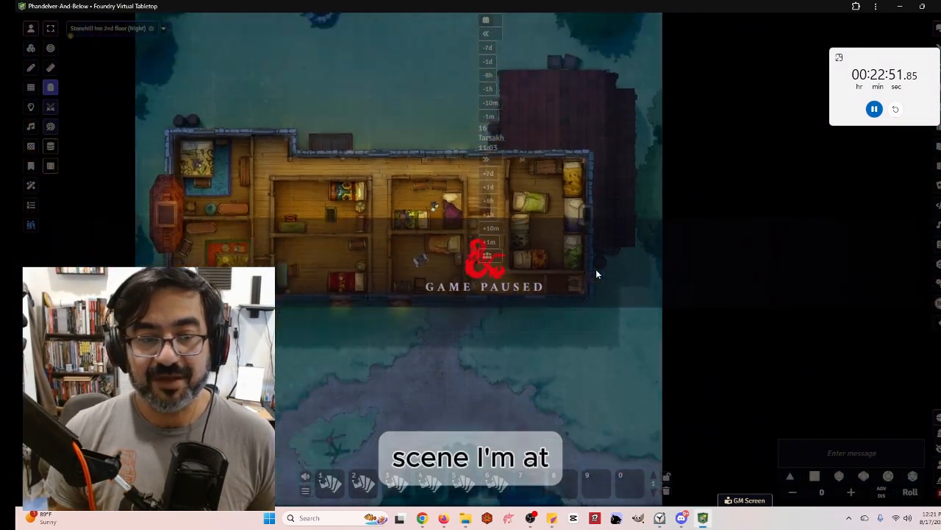
{"action": "scroll", "coordinate": [596, 274], "scroll_direction": "down", "scroll_amount": 4}
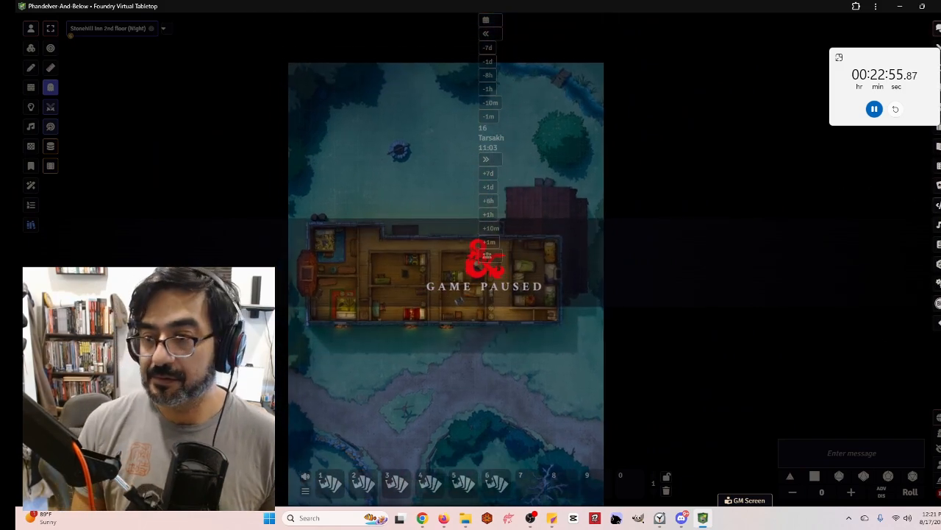
{"action": "left_click", "coordinate": [940, 224]}
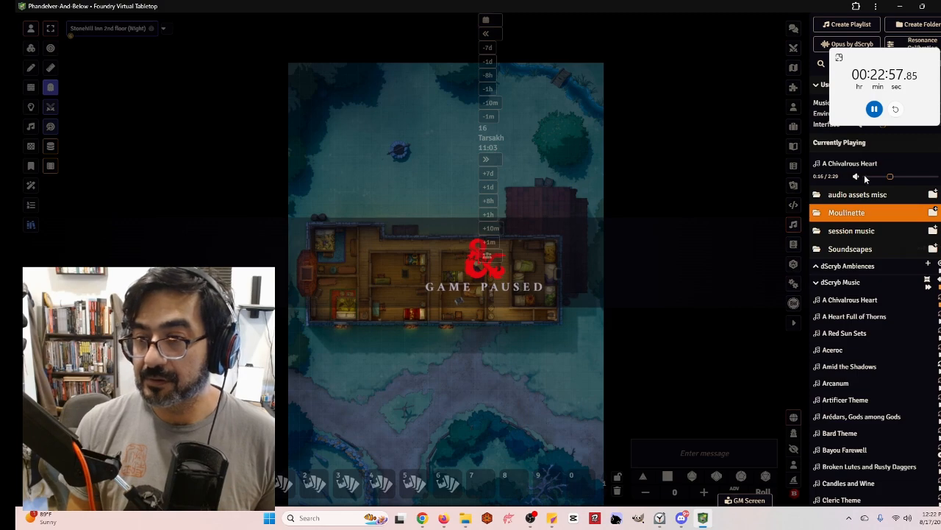
{"action": "left_click_drag", "start_coordinate": [872, 66], "coordinate": [709, 63]}
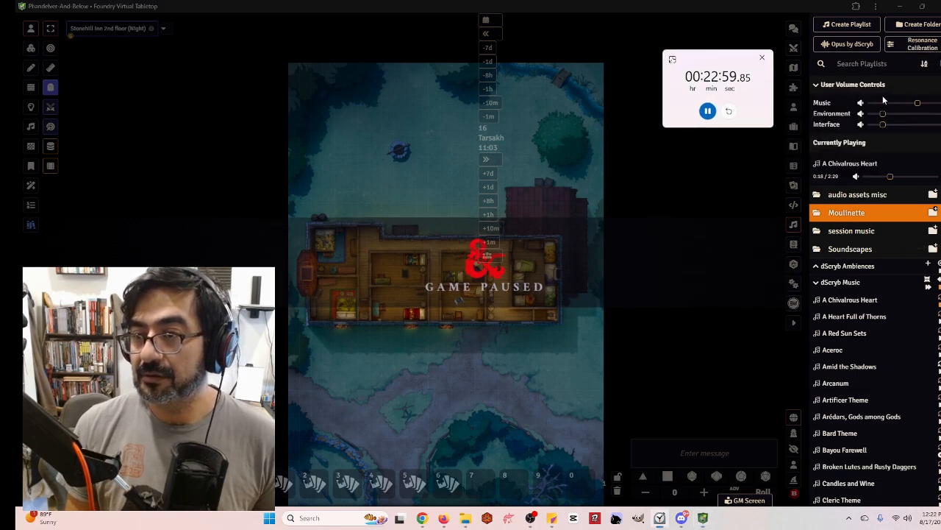
{"action": "left_click_drag", "start_coordinate": [917, 103], "coordinate": [886, 107]}
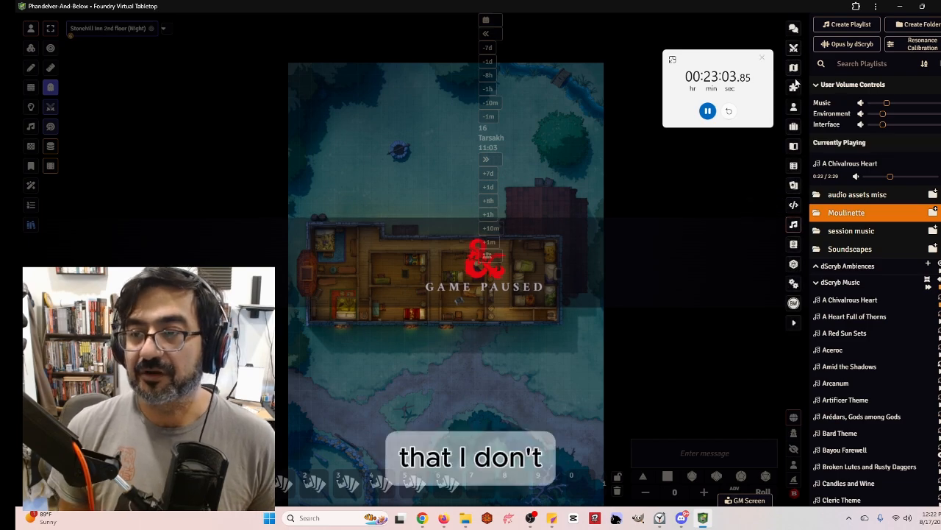
Create a new scene named break road
{"action": "left_click", "coordinate": [794, 67]}
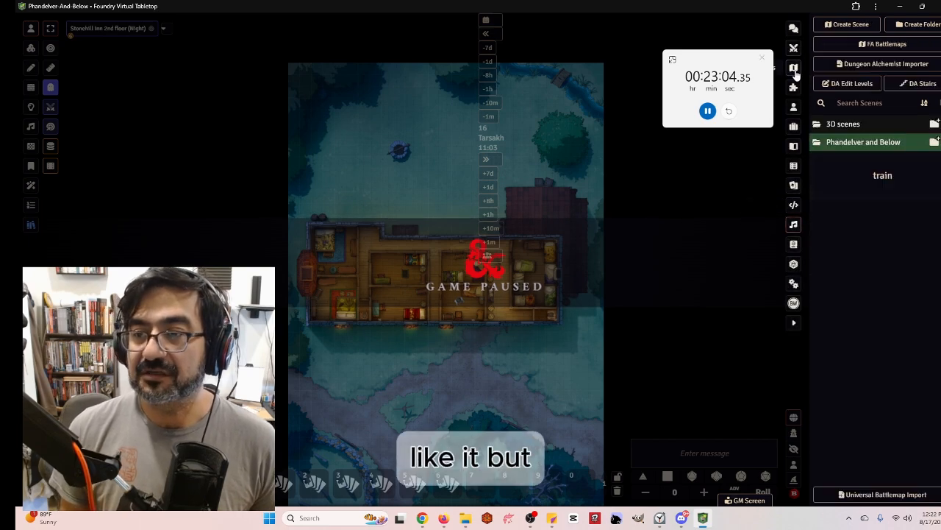
{"action": "left_click", "coordinate": [853, 27]}
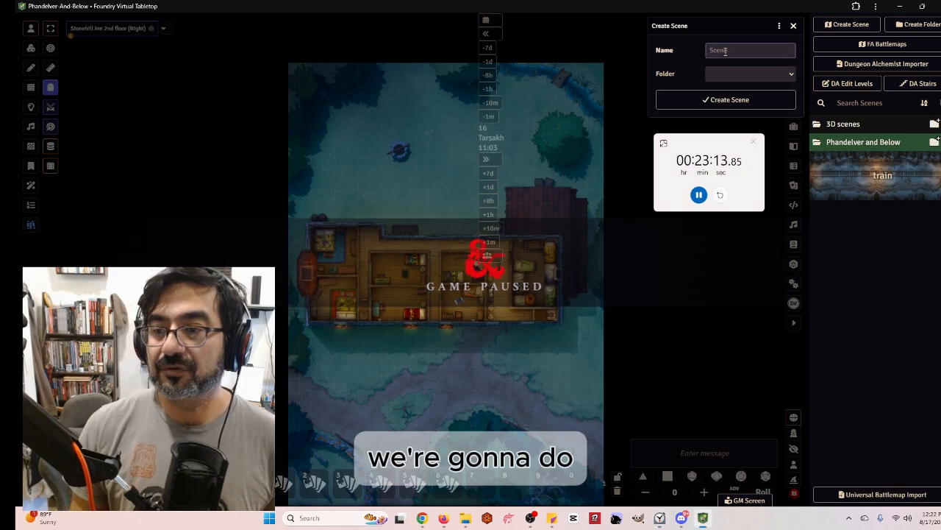
{"action": "type", "text": "brea"}
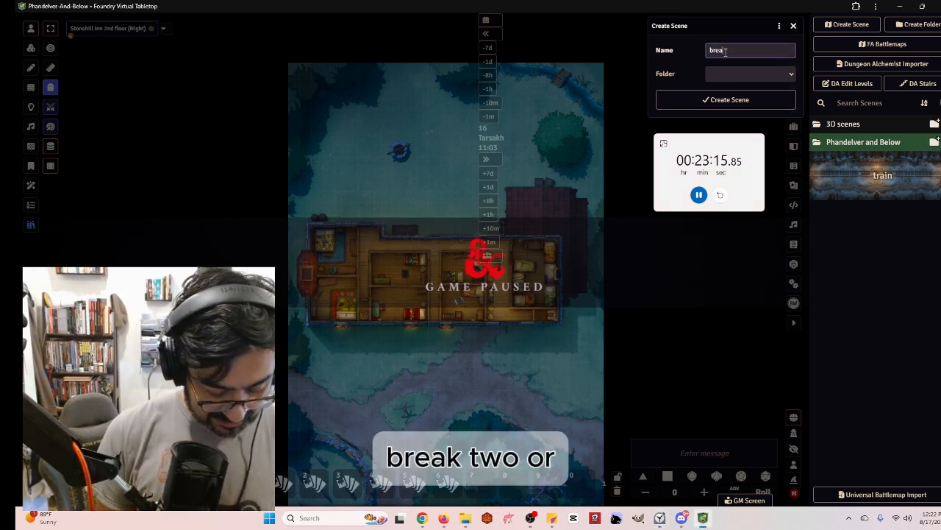
{"action": "type", "text": "k 2"}
{"action": "key", "text": "BackSpace"}
{"action": "key", "text": "BackSpace"}
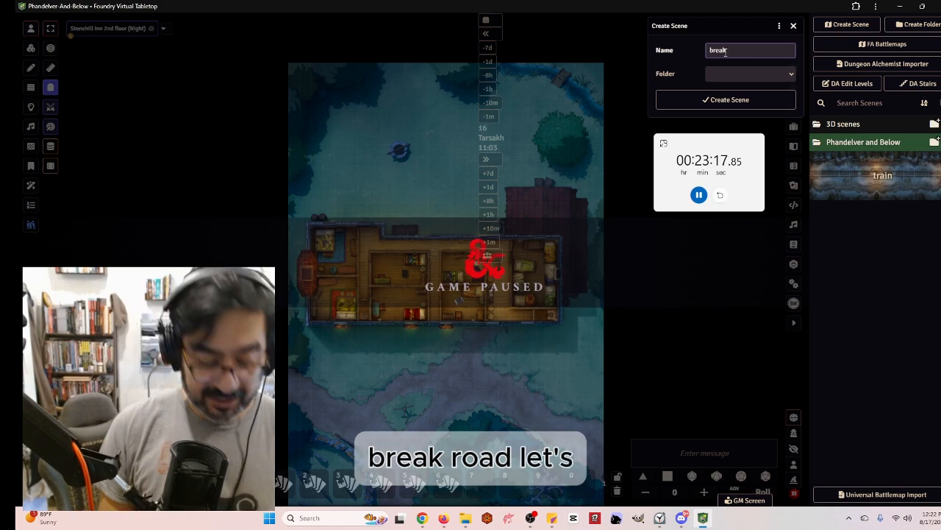
{"action": "type", "text": "road"}
{"action": "key", "text": "Return"}
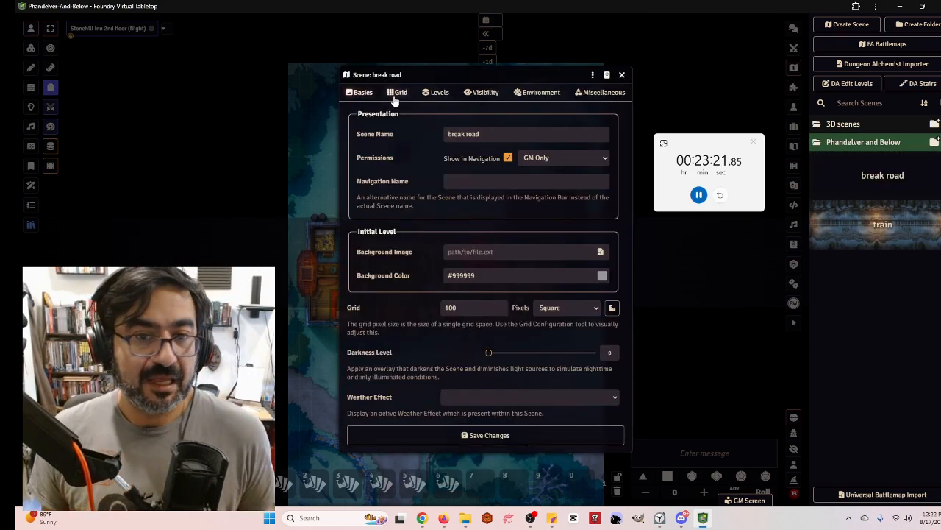
Upload Dungeon Alchemist Capture c3.mp4 from Downloads and select it as the scene's background image
{"action": "left_click", "coordinate": [601, 252]}
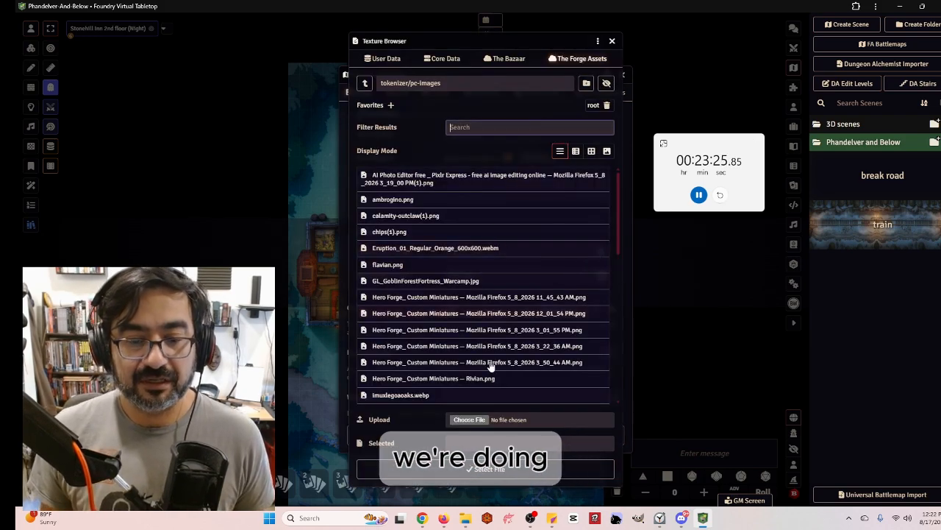
{"action": "left_click", "coordinate": [469, 420]}
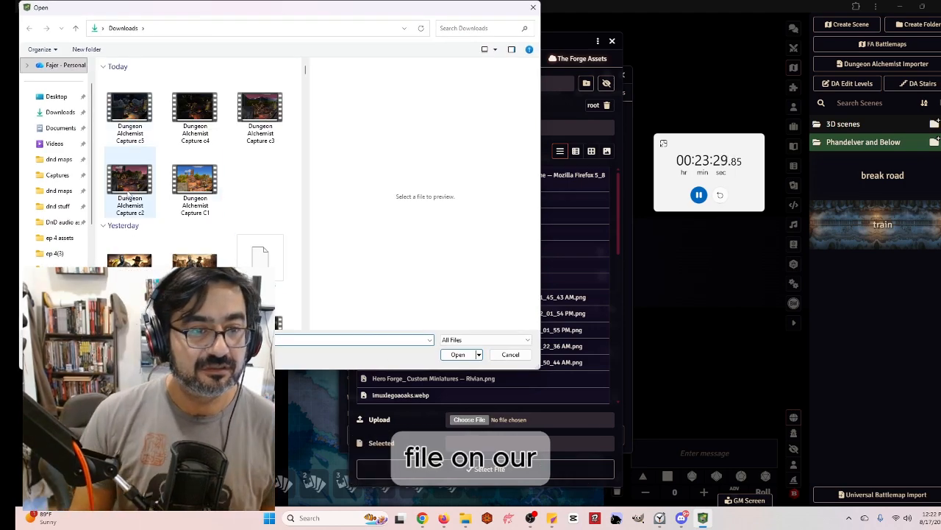
{"action": "double_click", "coordinate": [260, 111]}
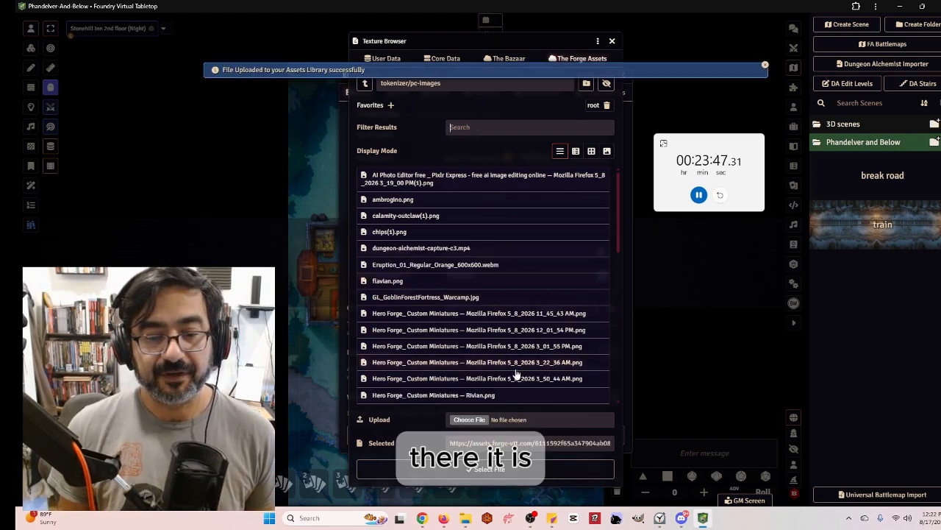
{"action": "scroll", "coordinate": [517, 376], "scroll_direction": "down", "scroll_amount": 2}
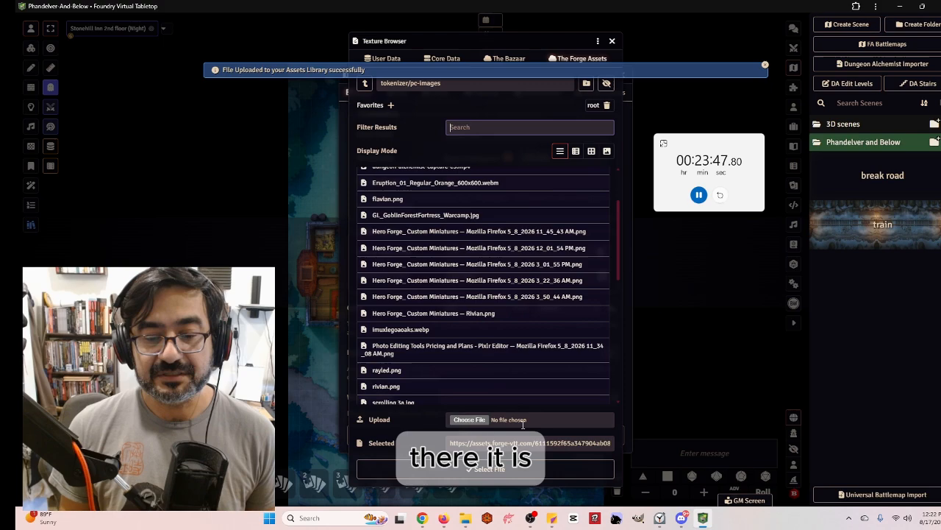
{"action": "left_click", "coordinate": [505, 469]}
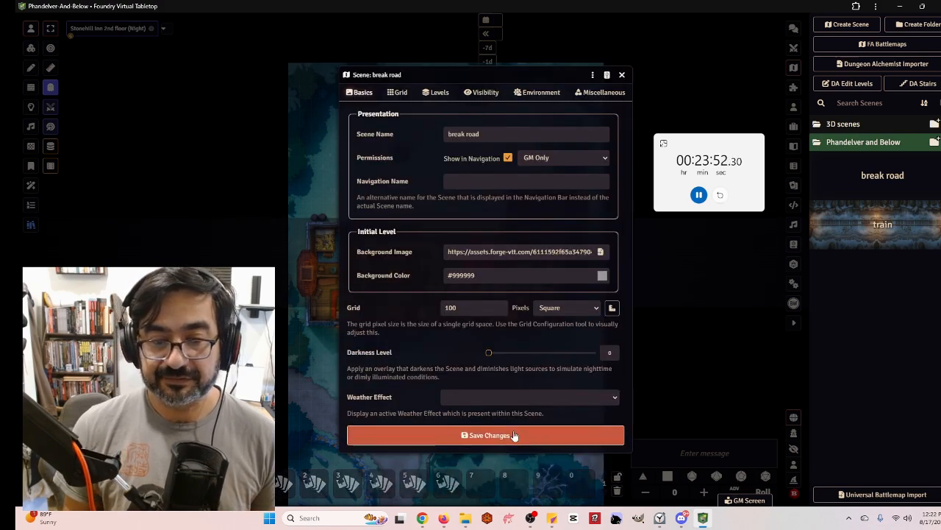
Set the scene's background colour to black and save the scene changes
{"action": "left_click", "coordinate": [602, 276]}
{"action": "left_click_drag", "start_coordinate": [604, 347], "coordinate": [592, 356]}
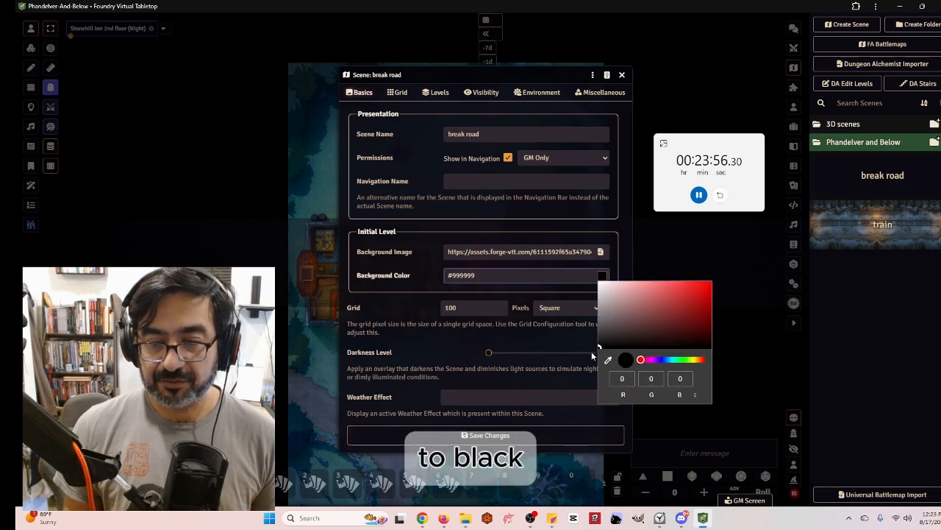
{"action": "left_click", "coordinate": [587, 439]}
{"action": "left_click", "coordinate": [588, 437]}
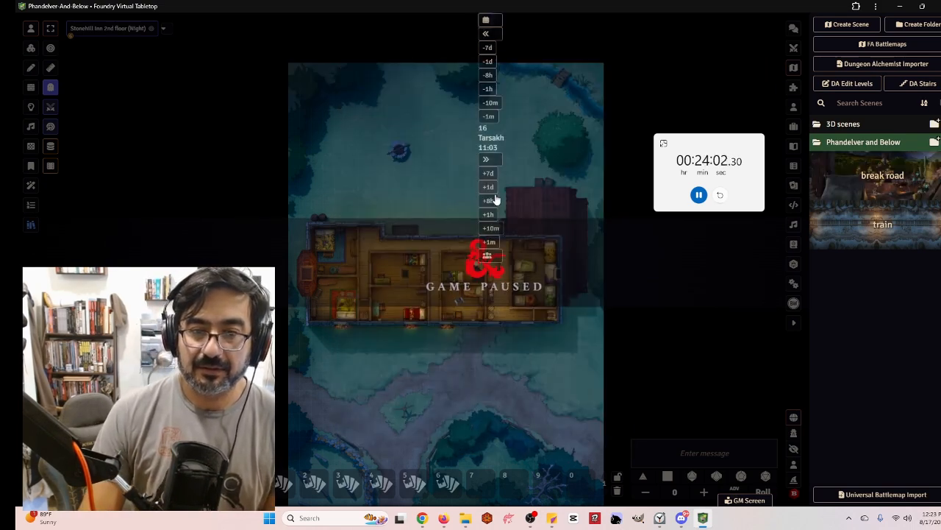
View the break road scene and look around the animated campsite background
{"action": "right_click", "coordinate": [928, 180]}
{"action": "left_click", "coordinate": [911, 183]}
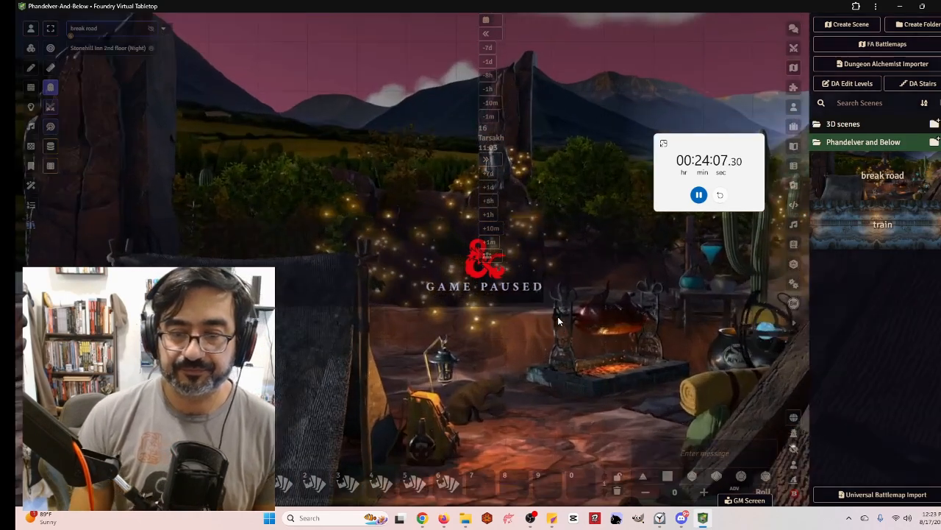
{"action": "right_click_drag", "start_coordinate": [557, 316], "coordinate": [420, 263]}
{"action": "scroll", "coordinate": [470, 307], "scroll_direction": "up", "scroll_amount": 2}
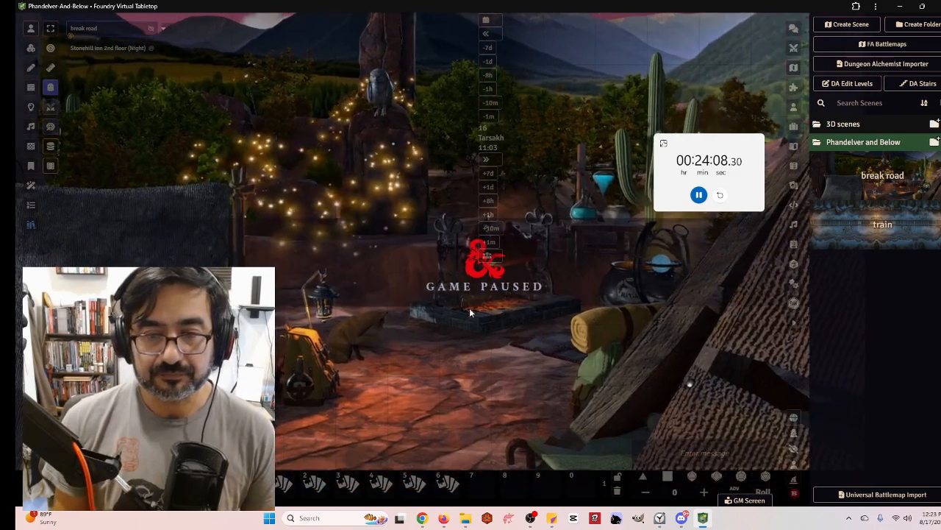
{"action": "right_click_drag", "start_coordinate": [469, 308], "coordinate": [533, 361]}
{"action": "scroll", "coordinate": [459, 290], "scroll_direction": "down", "scroll_amount": 3}
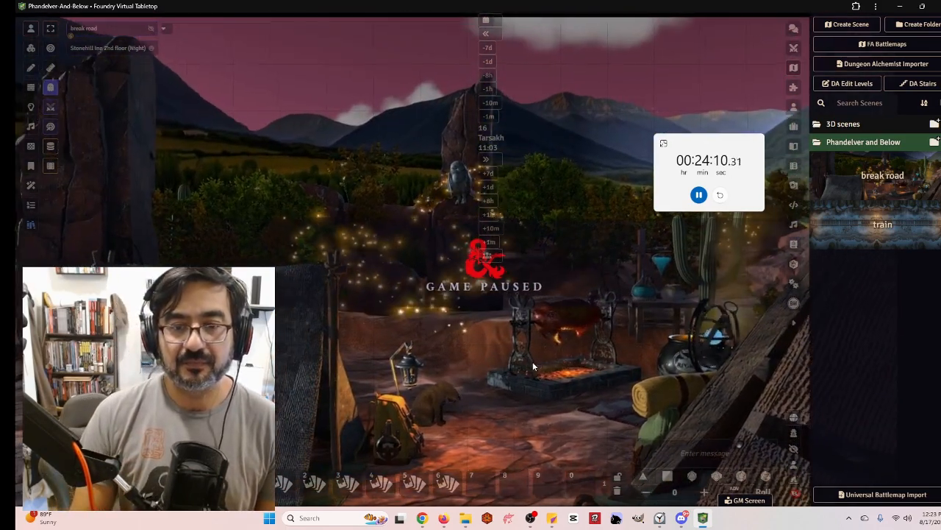
{"action": "left_click_drag", "start_coordinate": [725, 146], "coordinate": [911, 295]}
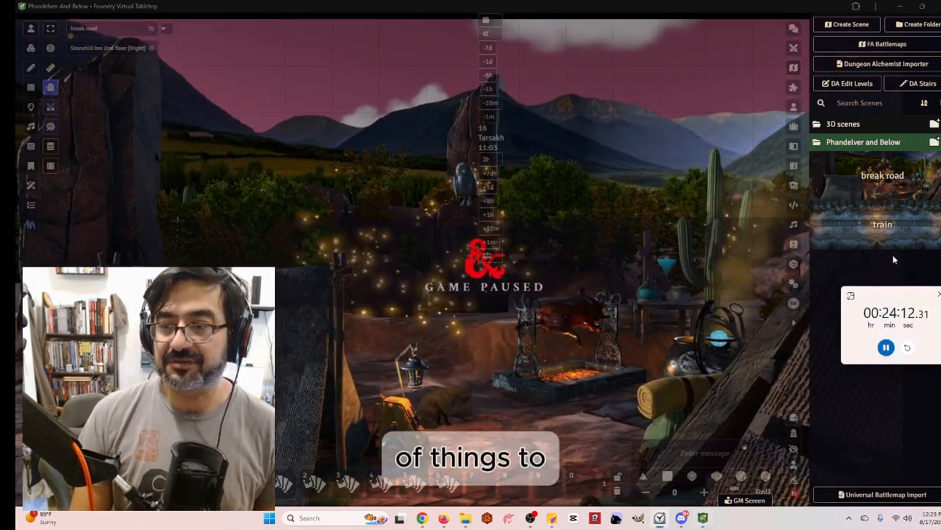
Open the break road scene configuration and set the grid type to Gridless, confirming the dimension change
{"action": "right_click", "coordinate": [905, 177]}
{"action": "left_click", "coordinate": [835, 187]}
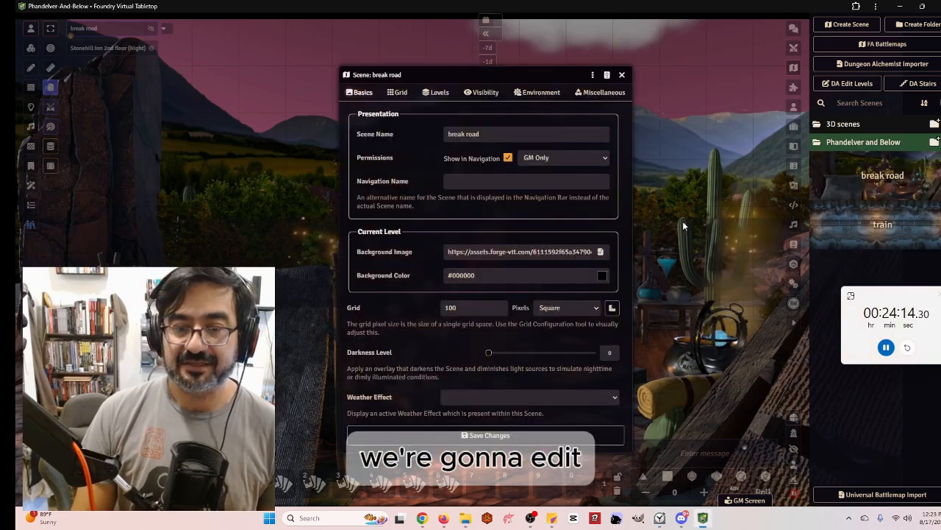
{"action": "left_click", "coordinate": [612, 309]}
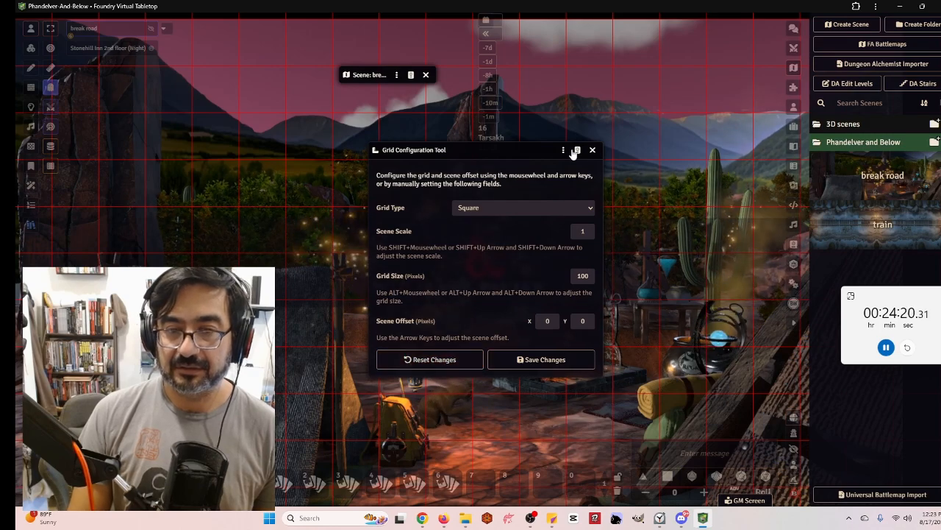
{"action": "left_click", "coordinate": [566, 208]}
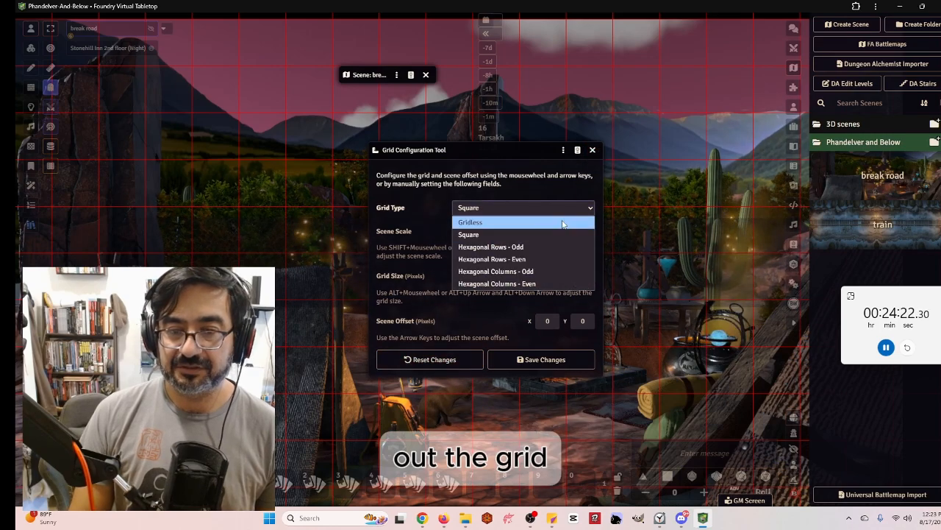
{"action": "left_click", "coordinate": [560, 221]}
{"action": "left_click", "coordinate": [542, 360]}
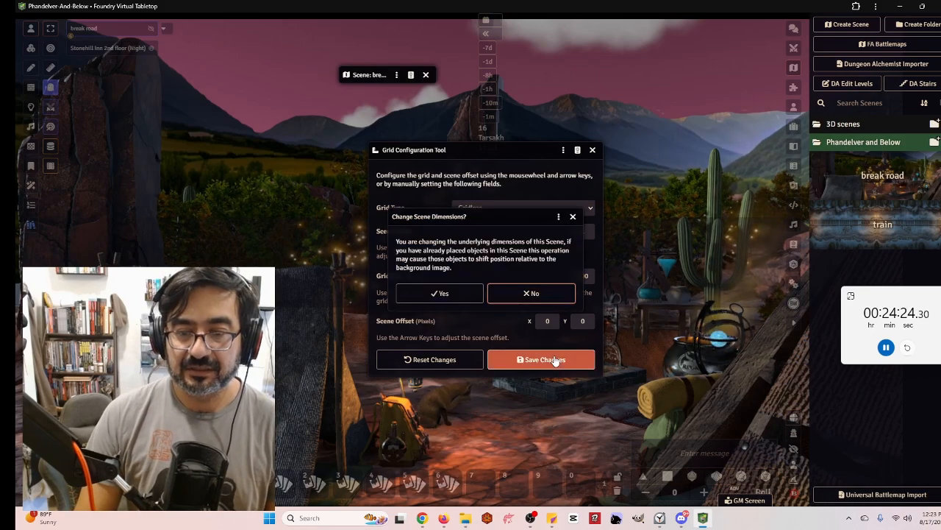
{"action": "left_click", "coordinate": [441, 294]}
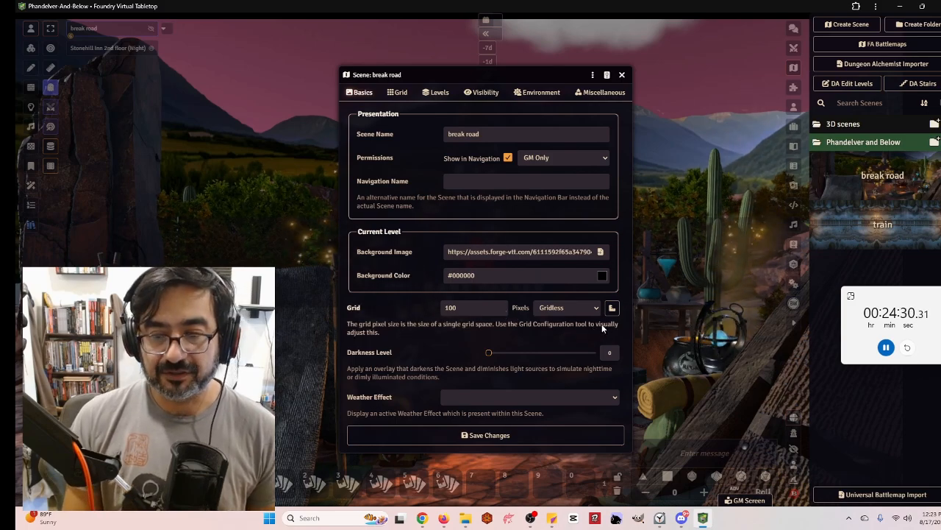
Capture the current view as the scene's initial view position and save the scene changes
{"action": "left_click", "coordinate": [470, 92]}
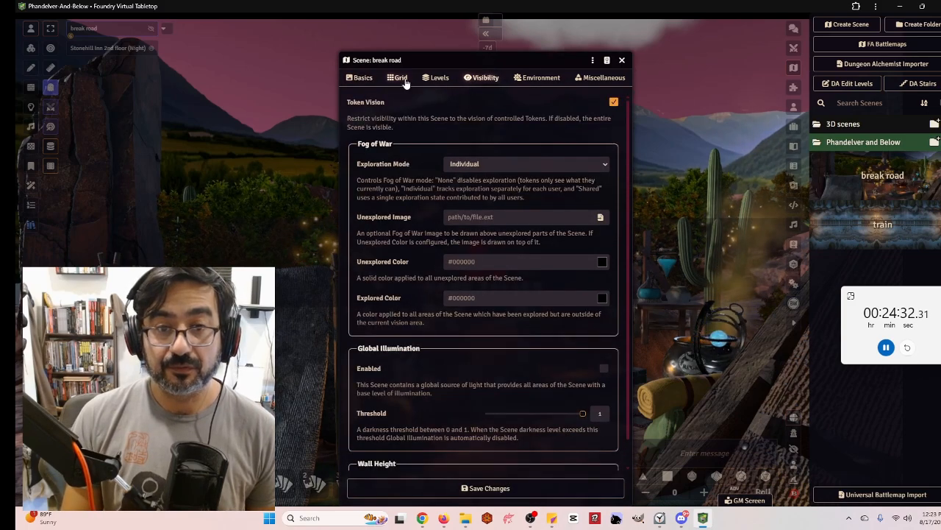
{"action": "left_click", "coordinate": [403, 79]}
{"action": "left_click", "coordinate": [428, 78]}
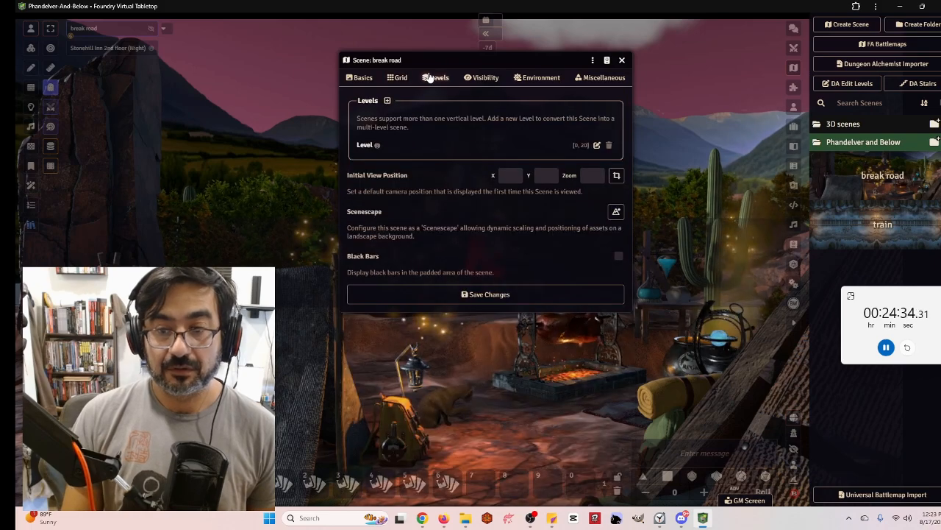
{"action": "left_click", "coordinate": [618, 177]}
{"action": "left_click", "coordinate": [539, 294]}
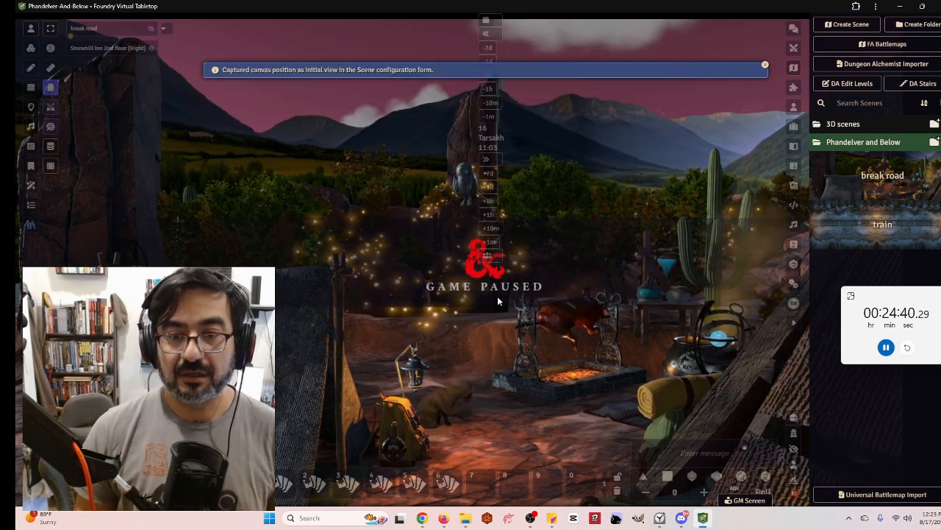
Toggle the game pause and zoom out over the break road scene
{"action": "key", "text": "space"}
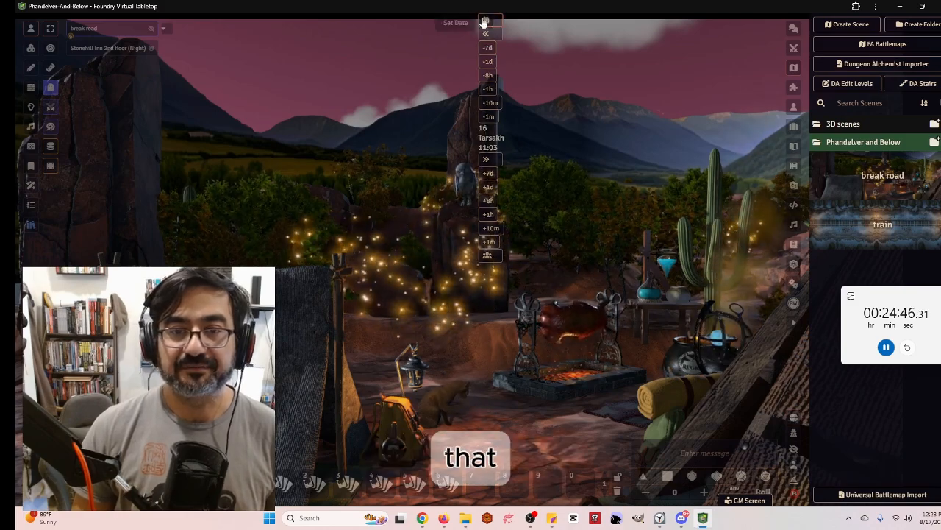
{"action": "scroll", "coordinate": [526, 292], "scroll_direction": "down", "scroll_amount": 5}
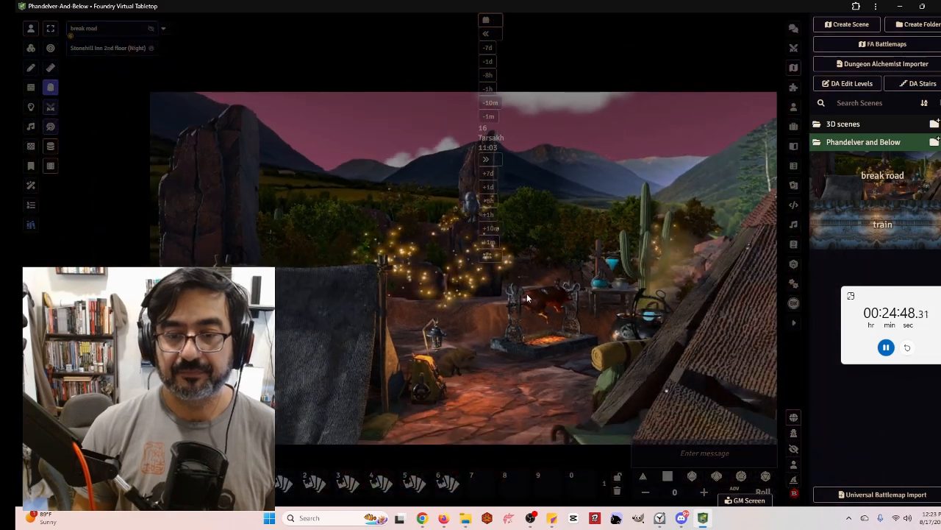
{"action": "key", "text": "space"}
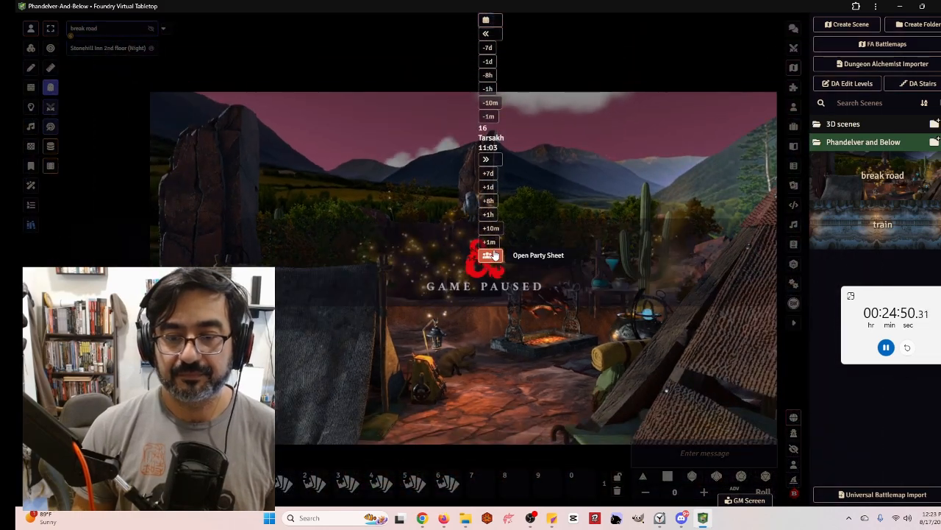
{"action": "key", "text": "space"}
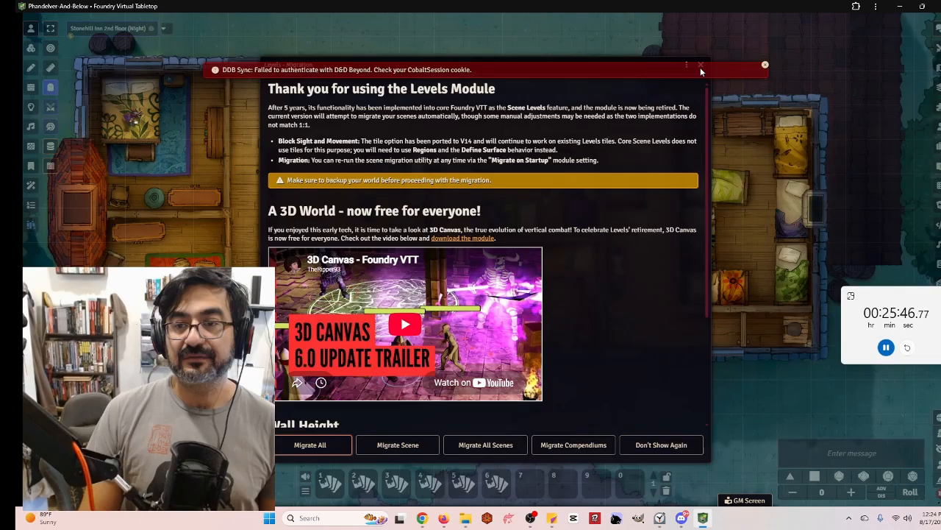
Close the Levels migration dialog and view the break road scene from the scenes directory
{"action": "left_click", "coordinate": [700, 65]}
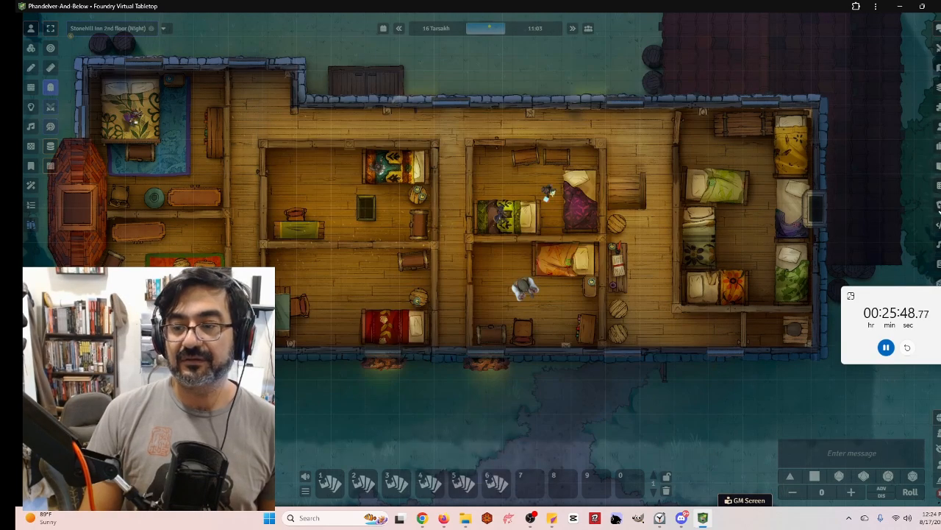
{"action": "left_click", "coordinate": [937, 67]}
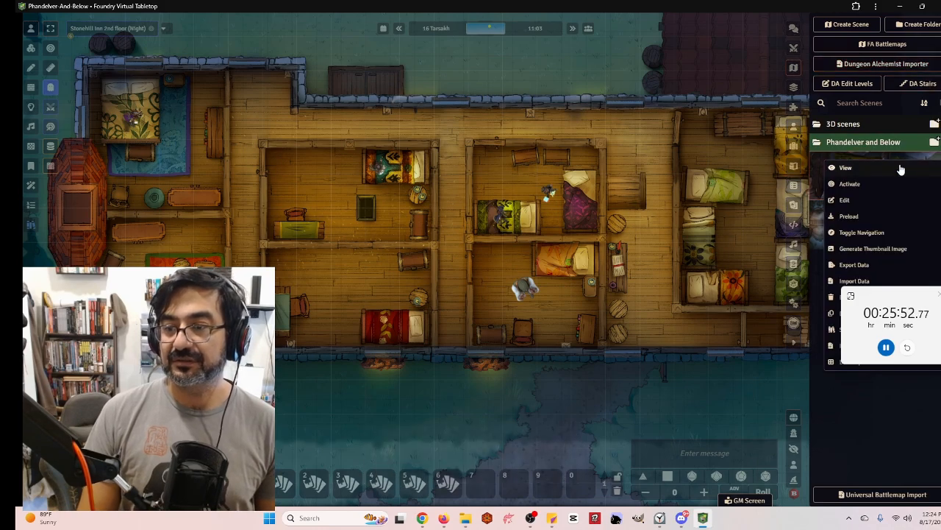
{"action": "left_click", "coordinate": [901, 169]}
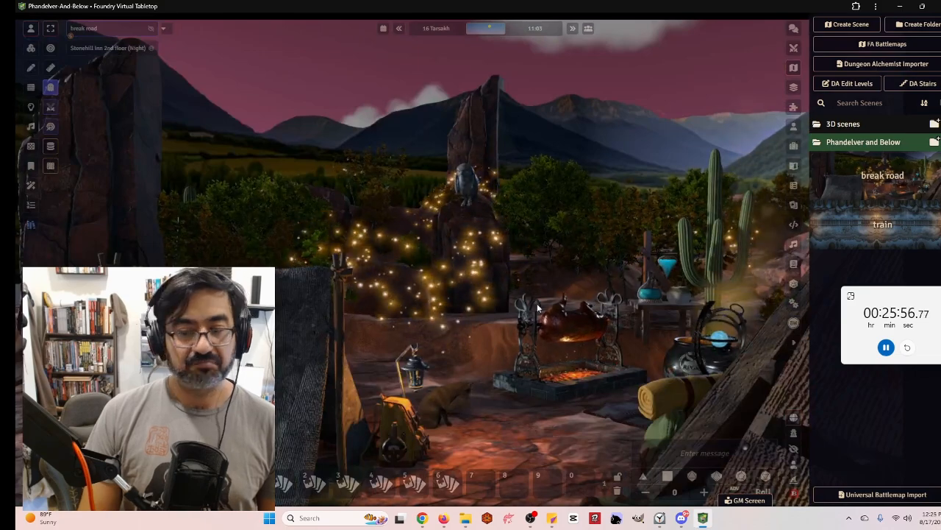
{"action": "scroll", "coordinate": [538, 312], "scroll_direction": "down", "scroll_amount": 1}
{"action": "right_click_drag", "start_coordinate": [513, 294], "coordinate": [495, 279]}
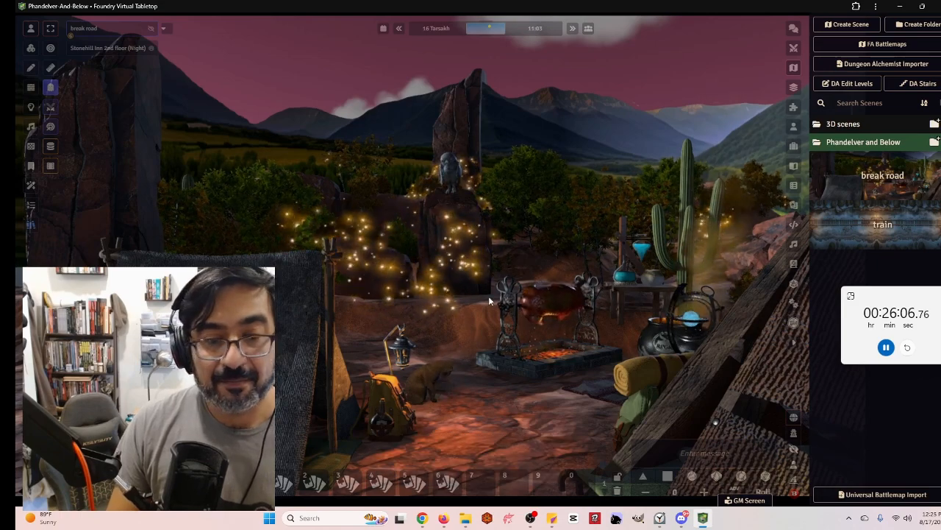
{"action": "scroll", "coordinate": [505, 255], "scroll_direction": "down", "scroll_amount": 3}
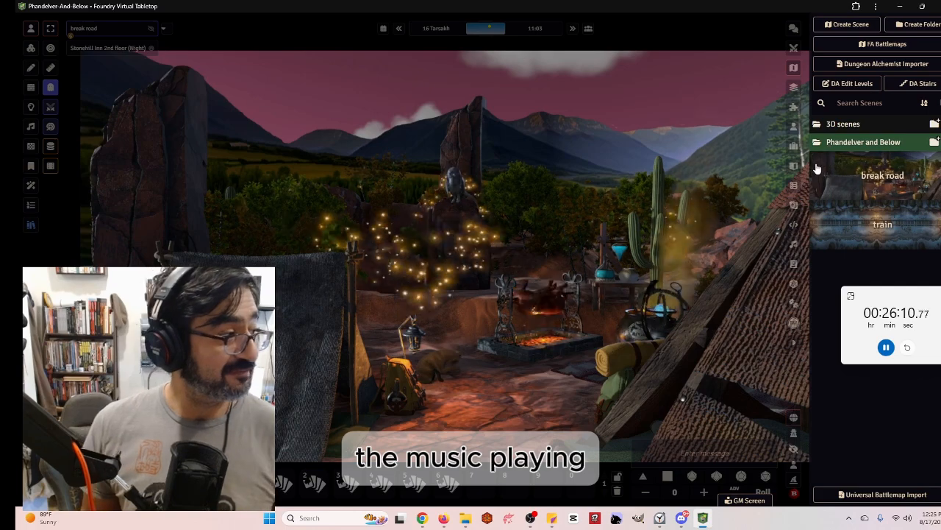
Browse the audio playlist folders, then return to the scenes directory
{"action": "left_click", "coordinate": [795, 245]}
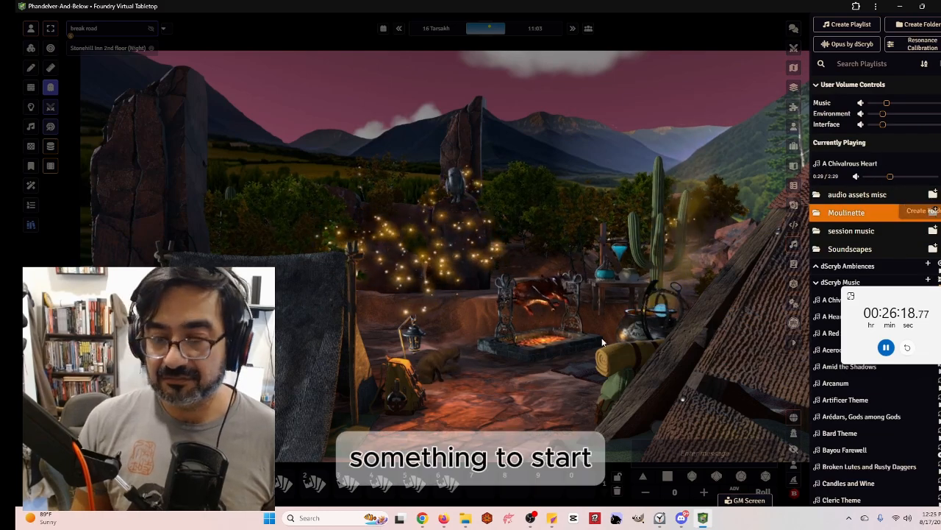
{"action": "left_click", "coordinate": [831, 194]}
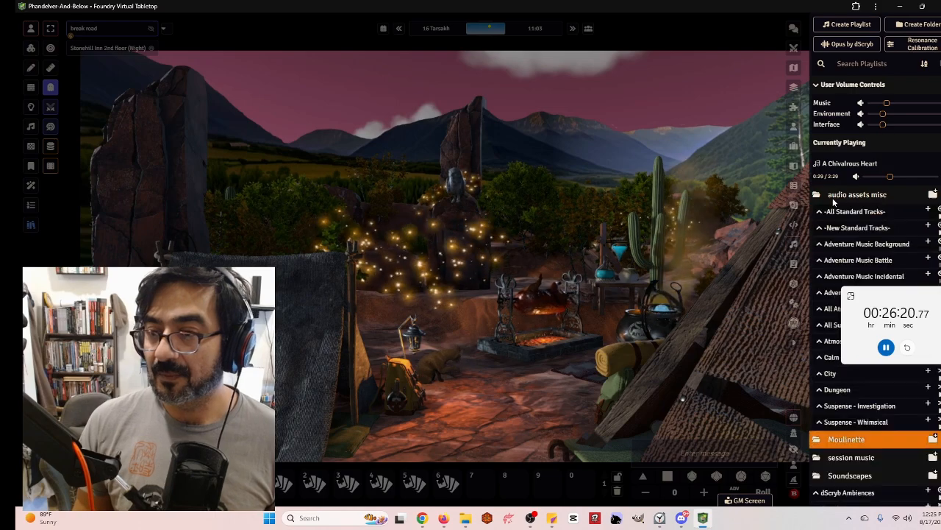
{"action": "left_click", "coordinate": [794, 67]}
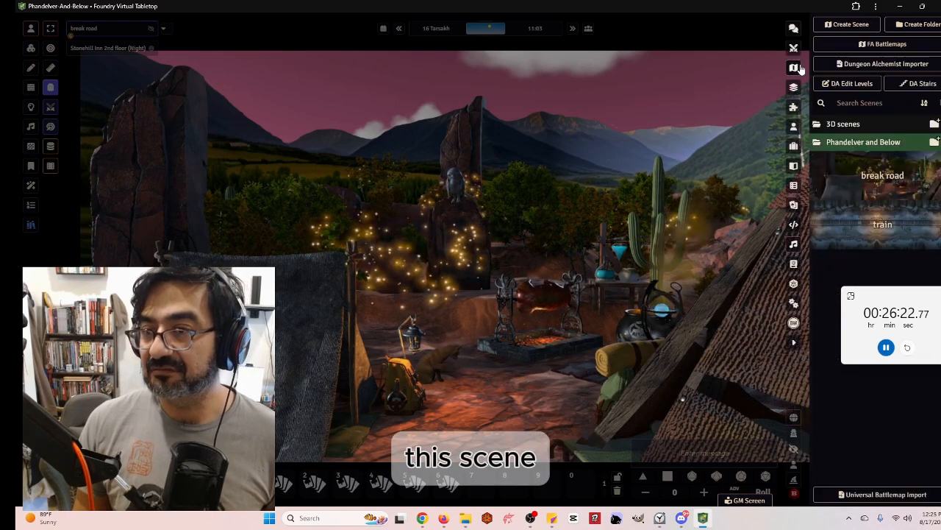
Open the break road scene's configuration and set its scene playlist to Calm
{"action": "right_click", "coordinate": [896, 178]}
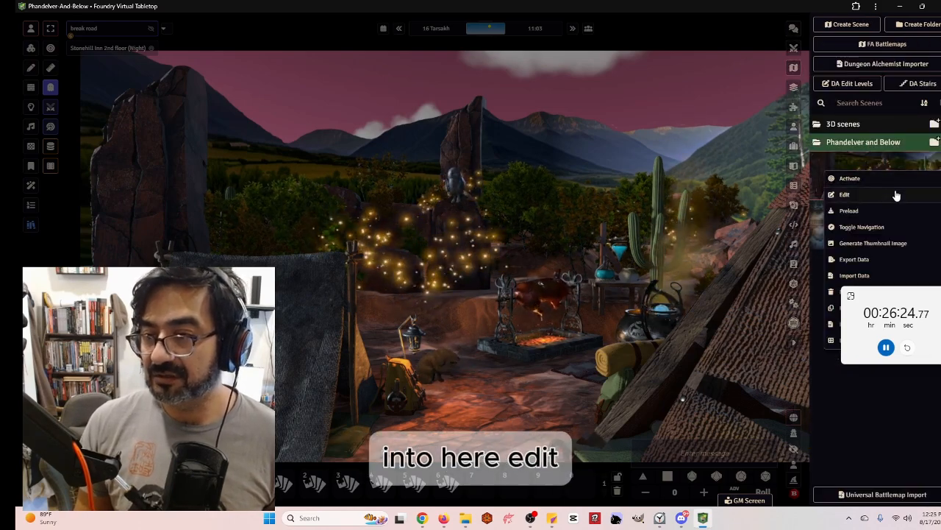
{"action": "left_click", "coordinate": [896, 195]}
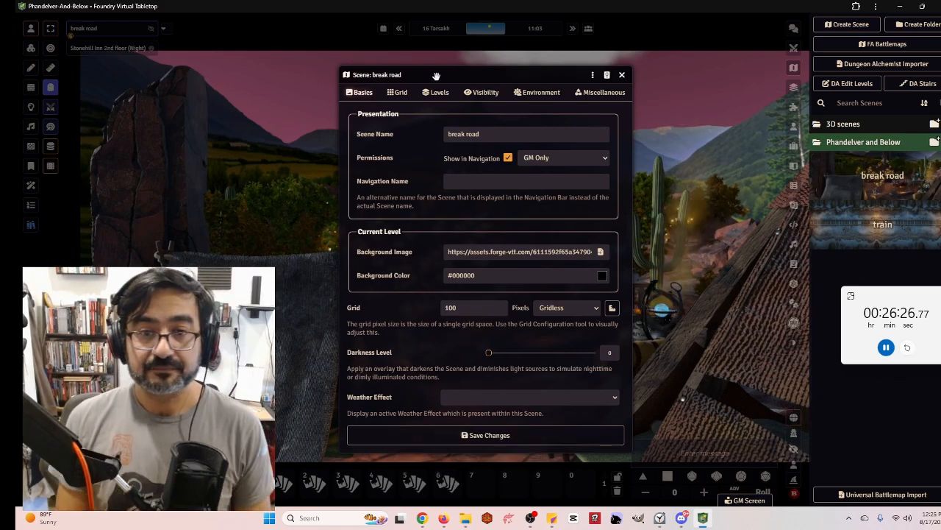
{"action": "left_click", "coordinate": [595, 92]}
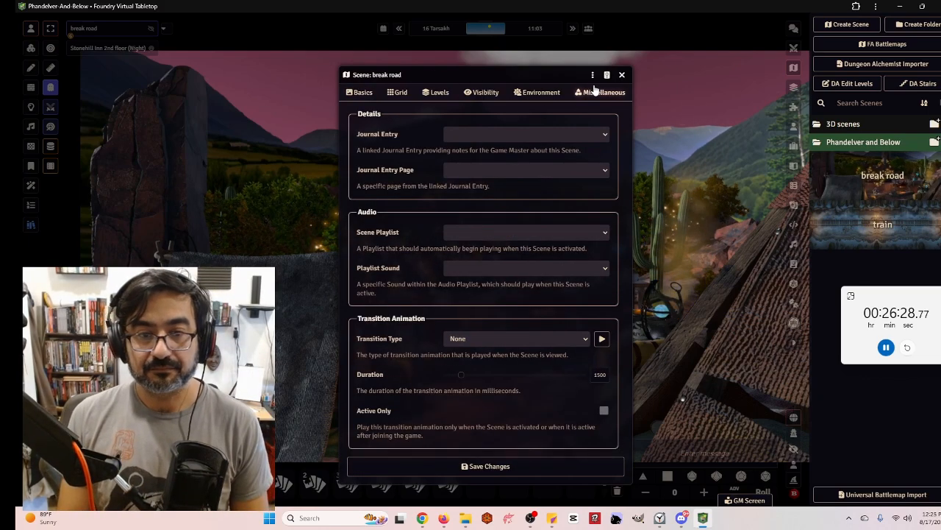
{"action": "left_click", "coordinate": [501, 232]}
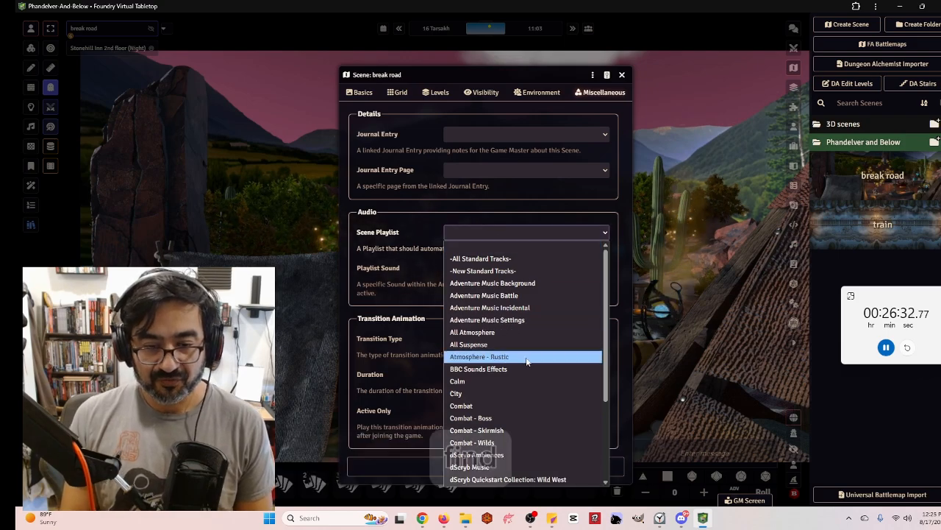
{"action": "scroll", "coordinate": [552, 410], "scroll_direction": "down", "scroll_amount": 2}
{"action": "scroll", "coordinate": [514, 265], "scroll_direction": "up", "scroll_amount": 3}
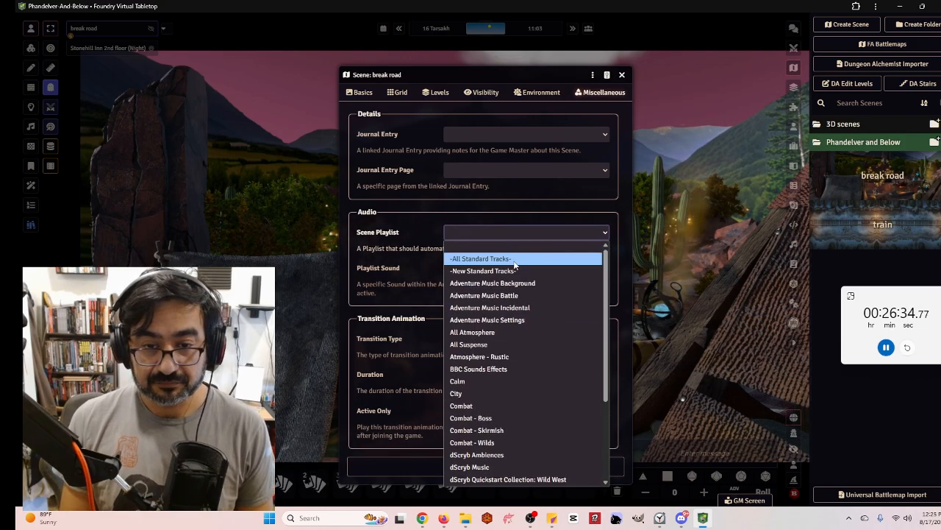
{"action": "left_click", "coordinate": [522, 381]}
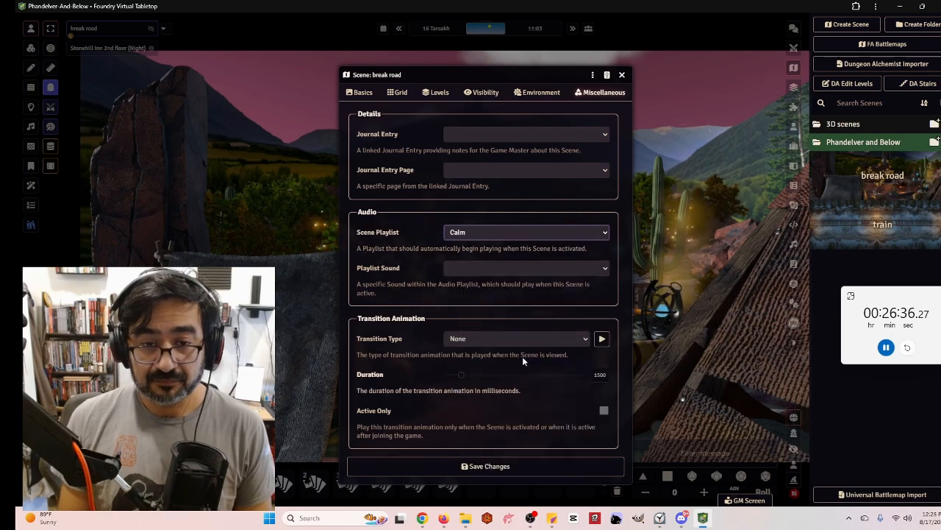
Set the playlist sound to Of Legends Past and the transition animation type to Wind
{"action": "left_click", "coordinate": [514, 269]}
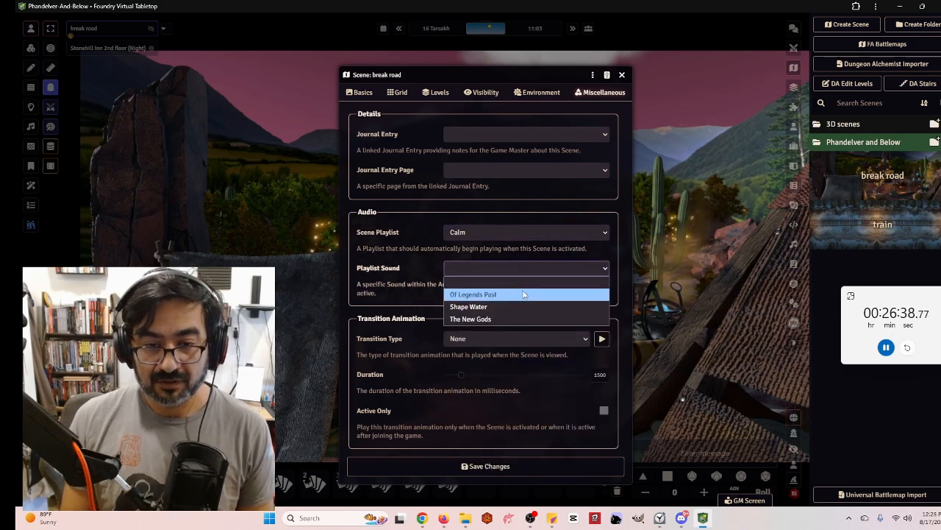
{"action": "left_click", "coordinate": [522, 295]}
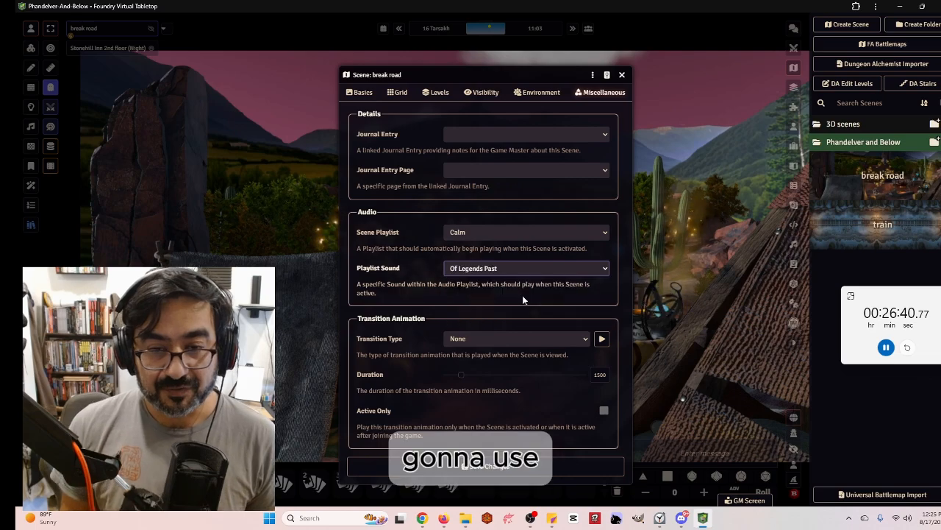
{"action": "left_click", "coordinate": [513, 339]}
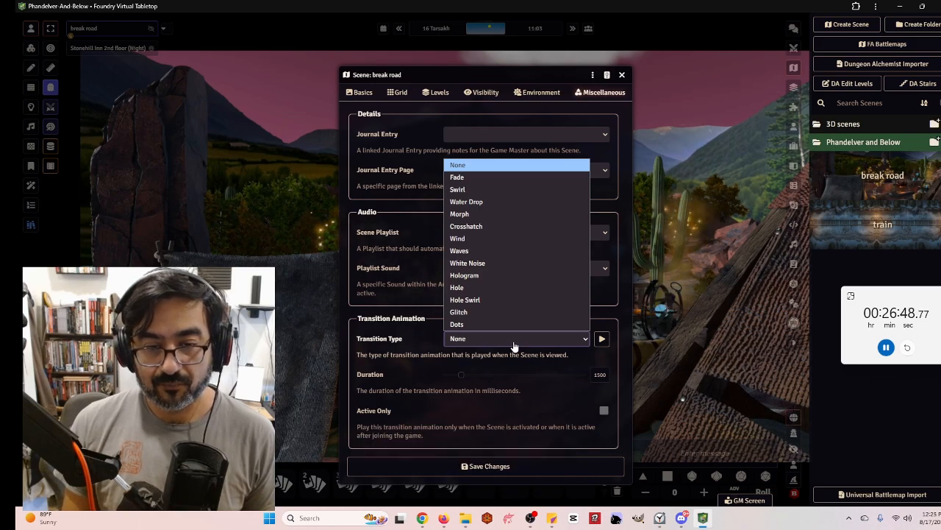
{"action": "left_click", "coordinate": [503, 239]}
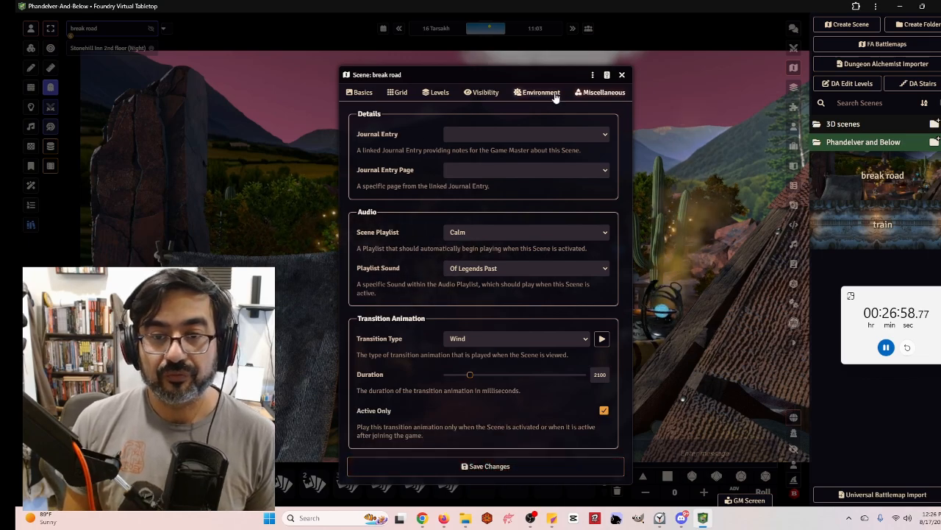
Disable Token Vision in the scene's visibility settings
{"action": "left_click", "coordinate": [480, 92]}
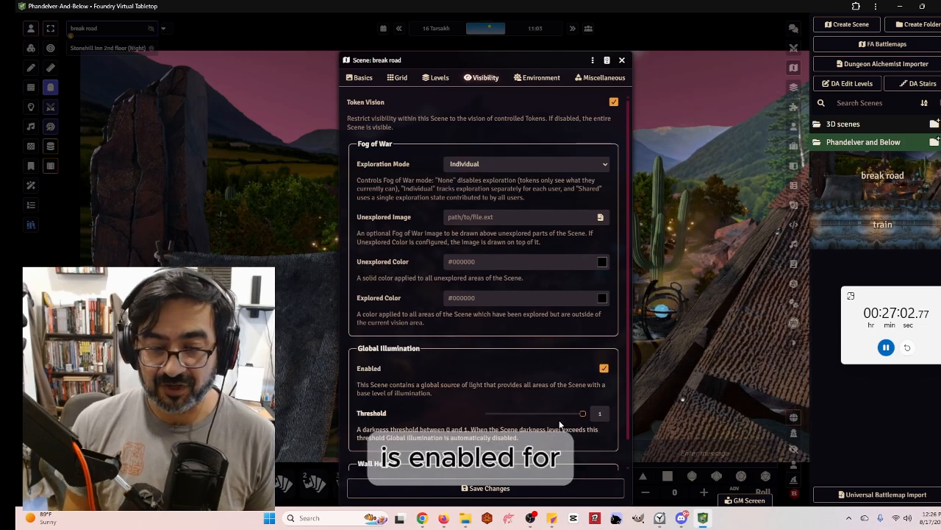
{"action": "left_click", "coordinate": [615, 103]}
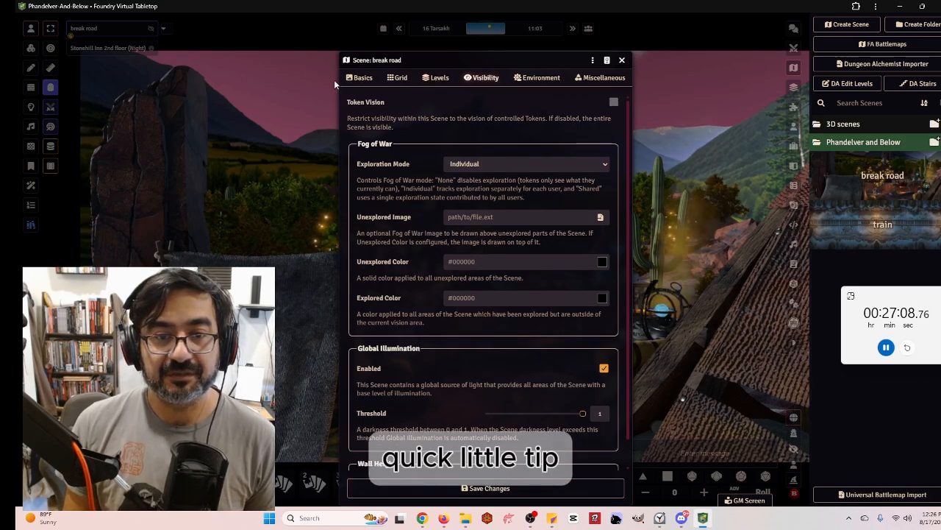
Set the scene's weather effect to Autumn Leaves and save
{"action": "left_click", "coordinate": [359, 79]}
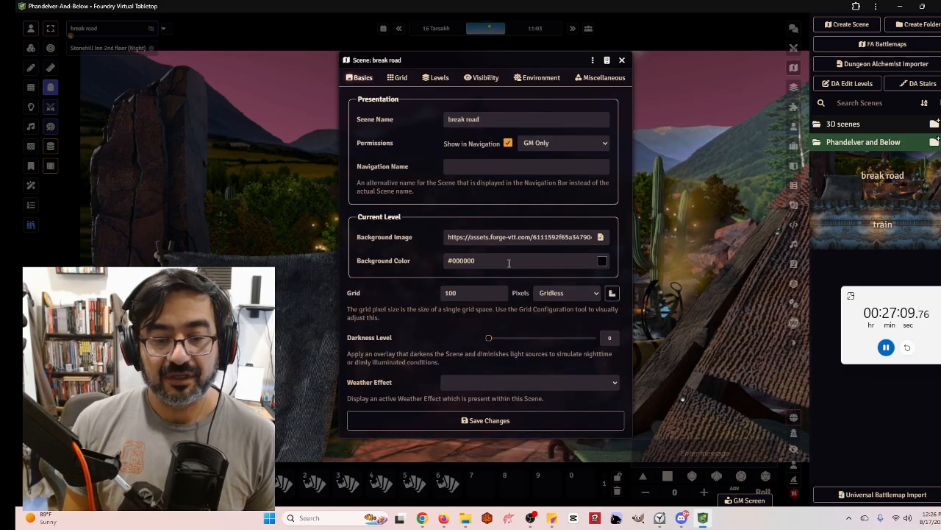
{"action": "left_click", "coordinate": [540, 384]}
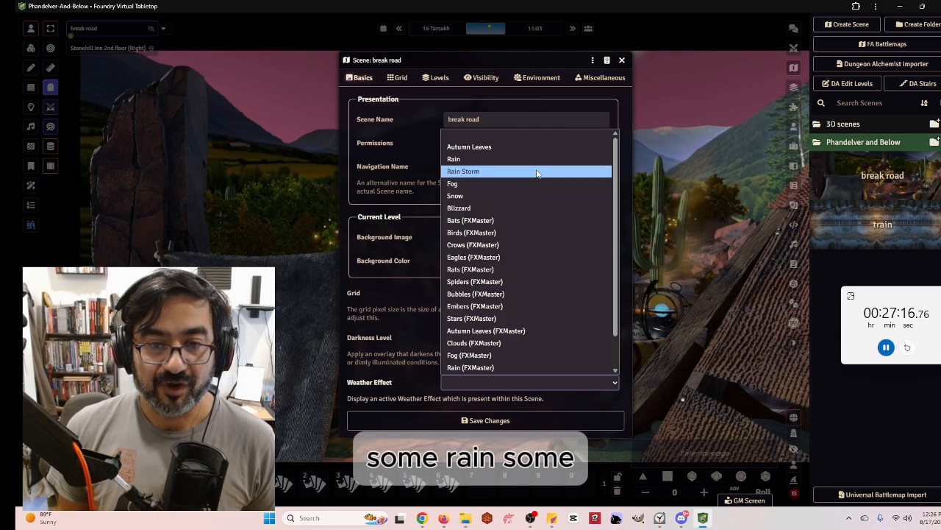
{"action": "left_click", "coordinate": [544, 146]}
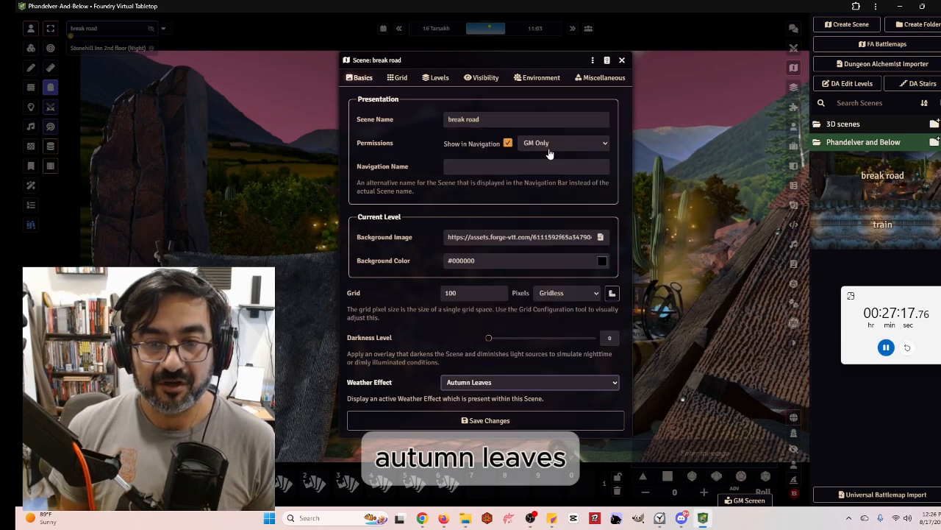
{"action": "left_click", "coordinate": [527, 423]}
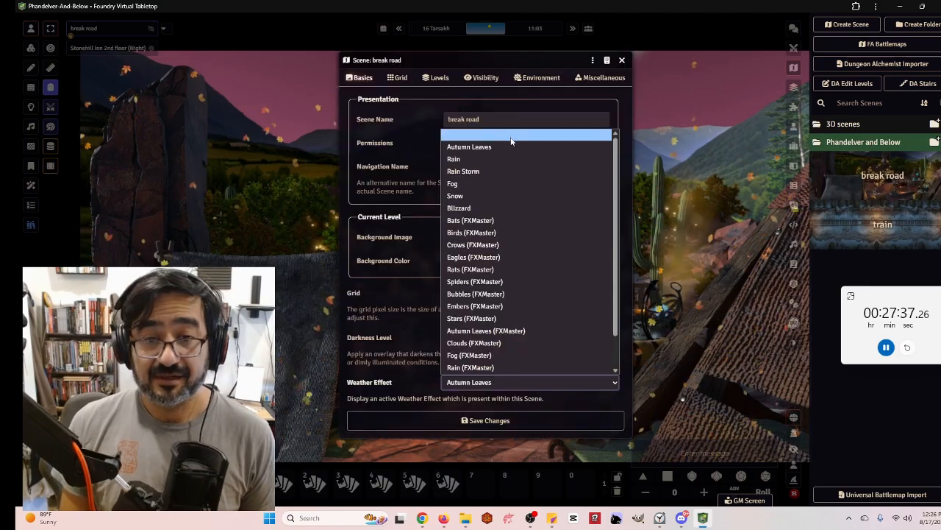
Clear the weather effect and save the scene changes
{"action": "left_click", "coordinate": [511, 135]}
{"action": "left_click", "coordinate": [515, 420]}
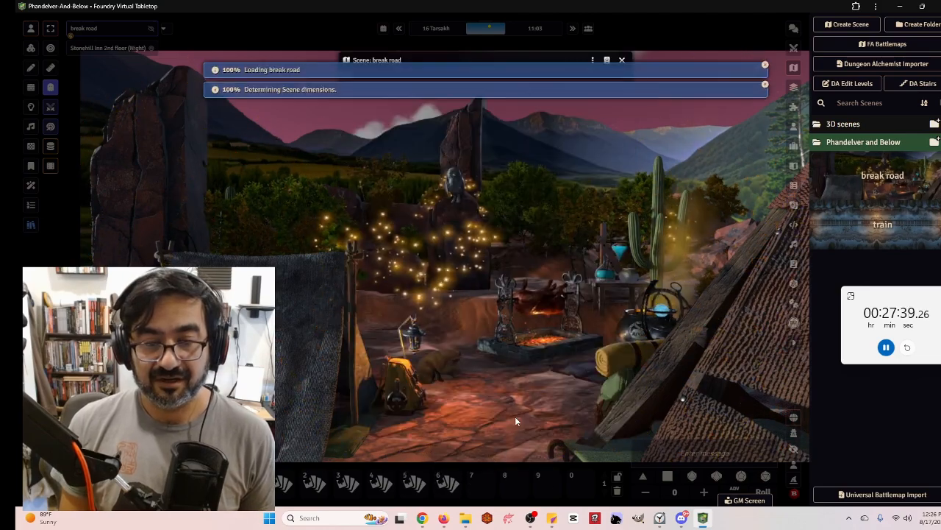
Open the FXMaster controls and review its overview window before closing it
{"action": "left_click", "coordinate": [31, 187]}
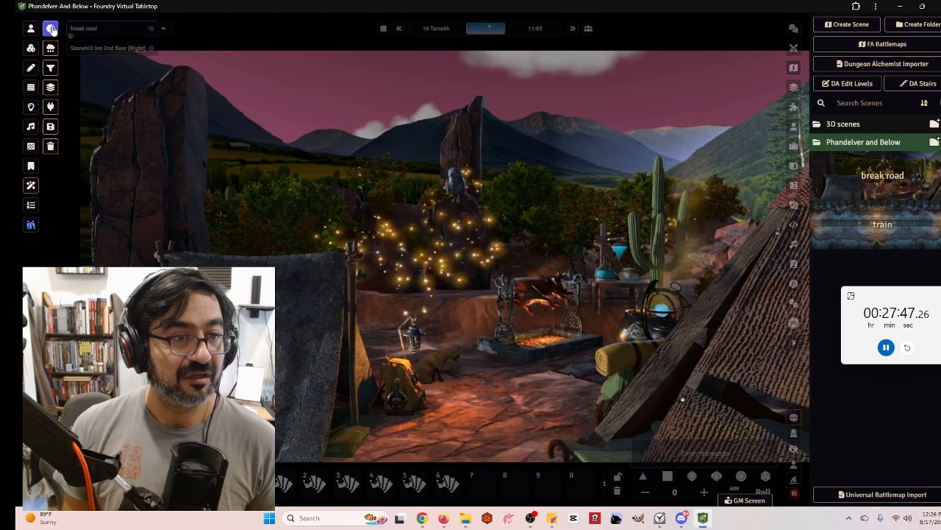
{"action": "left_click", "coordinate": [51, 29]}
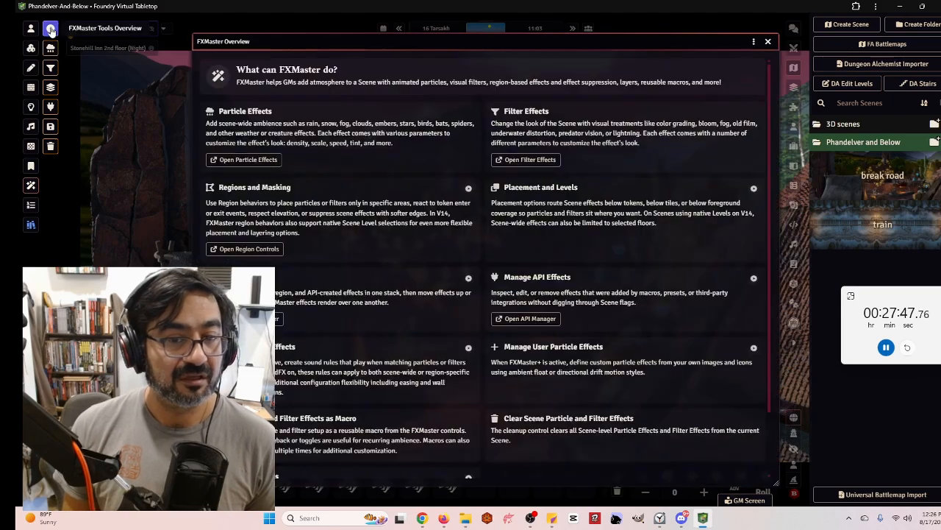
{"action": "left_click", "coordinate": [767, 42]}
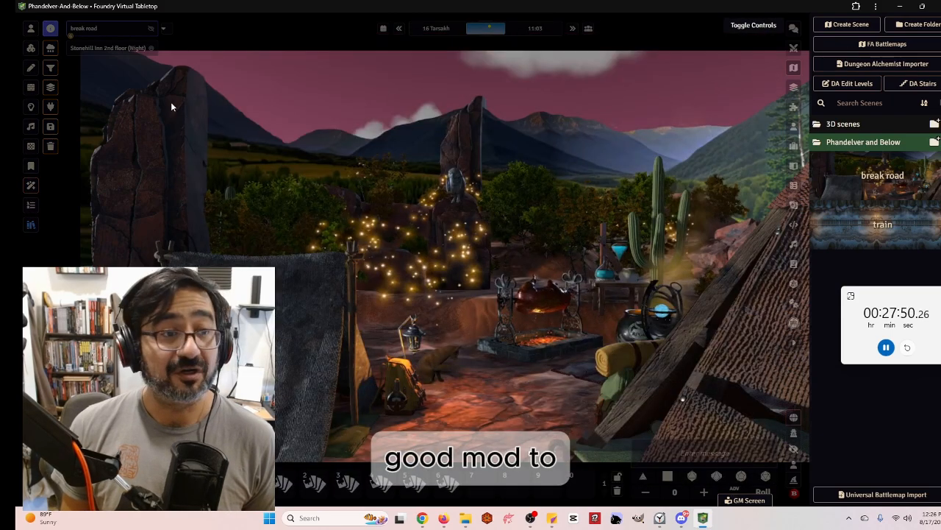
Open particle effects management and set Autumn Leaves to scale 0.21, density 0.15 and opacity 0.5
{"action": "left_click", "coordinate": [51, 48]}
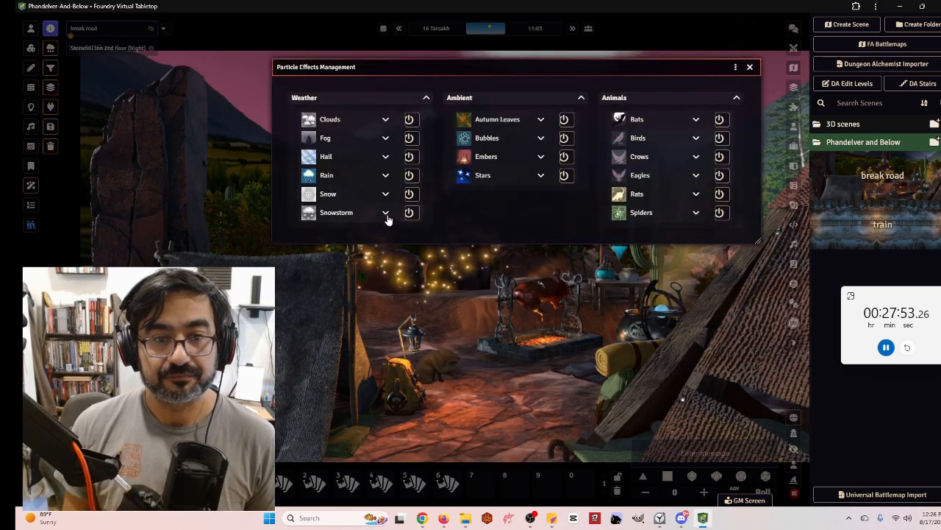
{"action": "left_click", "coordinate": [543, 121]}
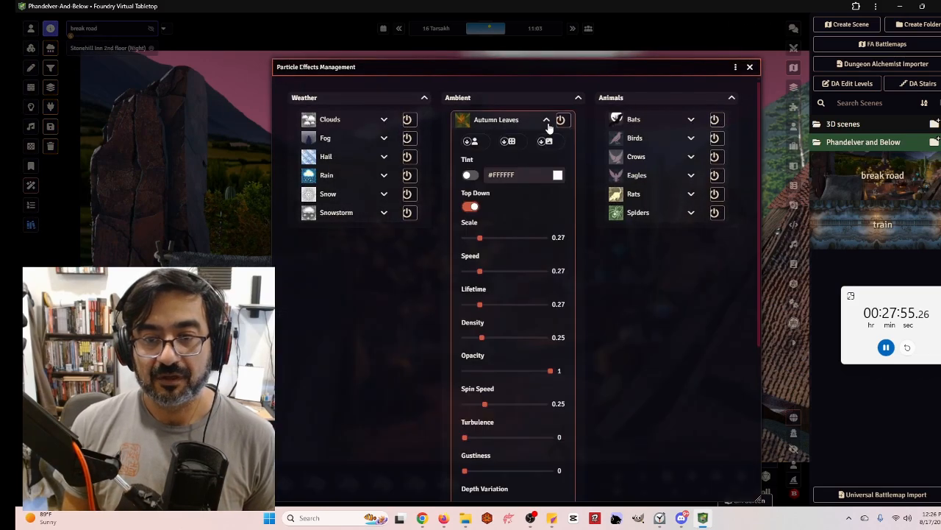
{"action": "left_click_drag", "start_coordinate": [479, 239], "coordinate": [478, 239]}
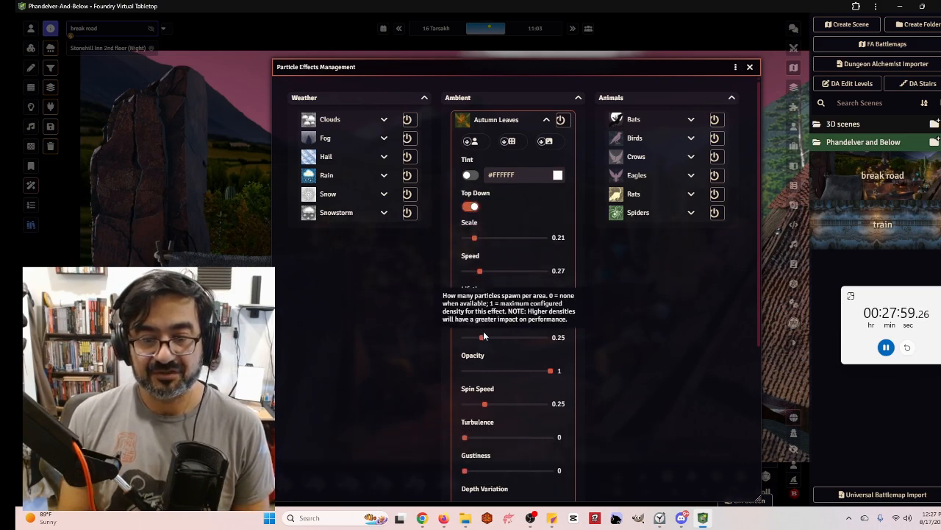
{"action": "left_click_drag", "start_coordinate": [482, 338], "coordinate": [473, 338]}
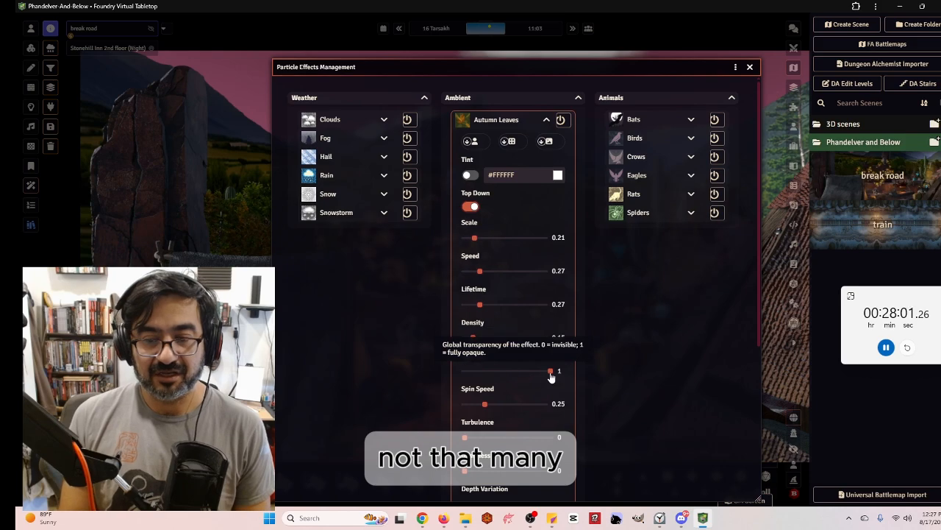
{"action": "left_click_drag", "start_coordinate": [551, 371], "coordinate": [507, 371]}
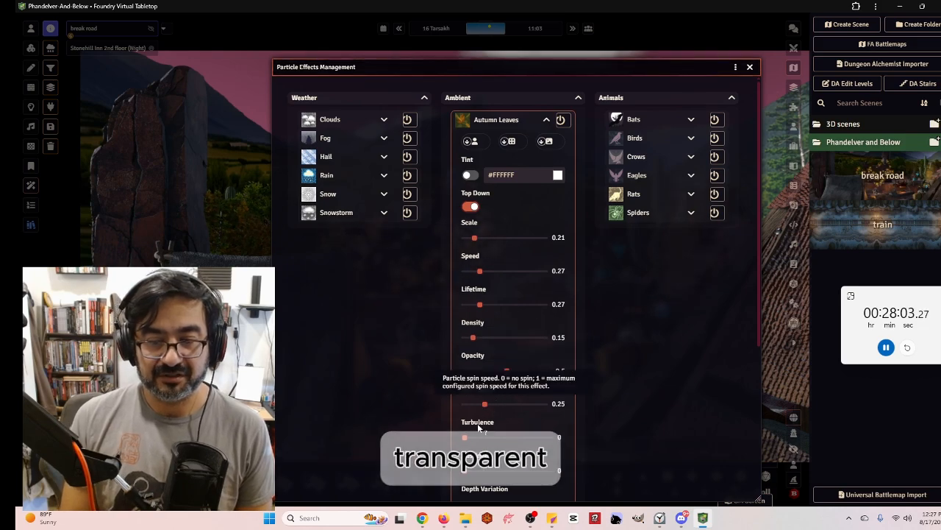
{"action": "scroll", "coordinate": [507, 441], "scroll_direction": "down", "scroll_amount": 1}
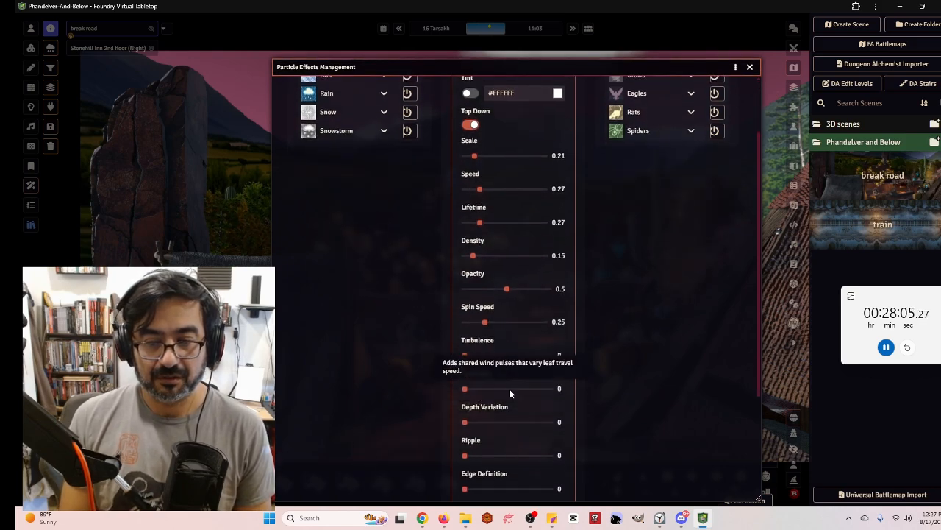
{"action": "scroll", "coordinate": [541, 399], "scroll_direction": "up", "scroll_amount": 1}
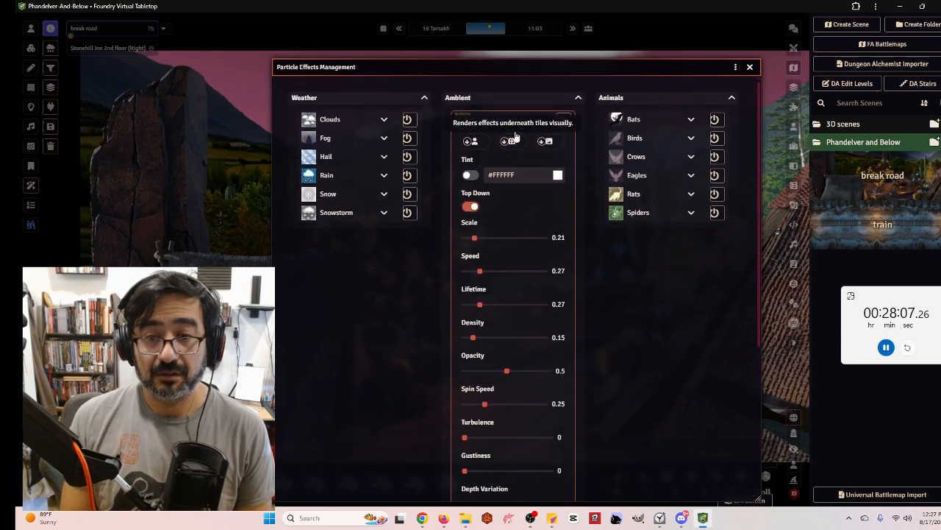
Turn on the Autumn Leaves effect and collapse the particle effects window to preview the scene
{"action": "left_click", "coordinate": [563, 120]}
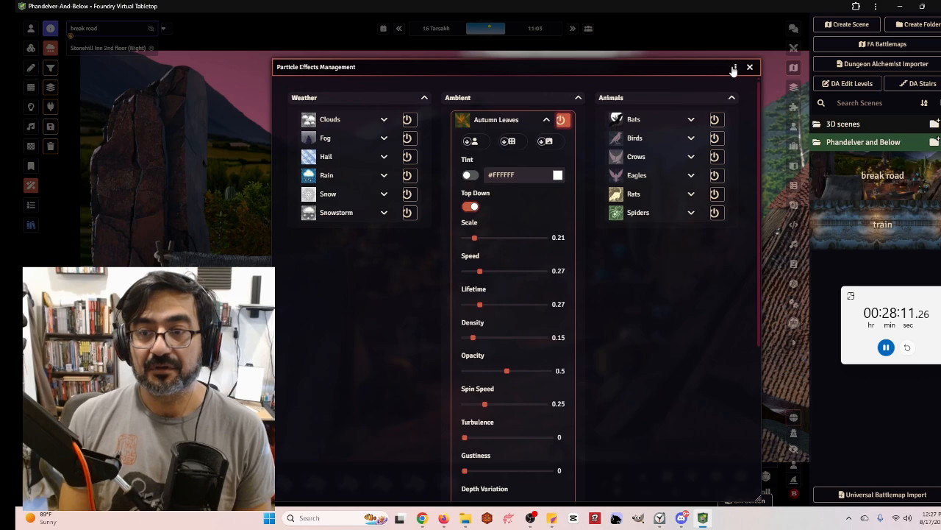
{"action": "double_click", "coordinate": [711, 69]}
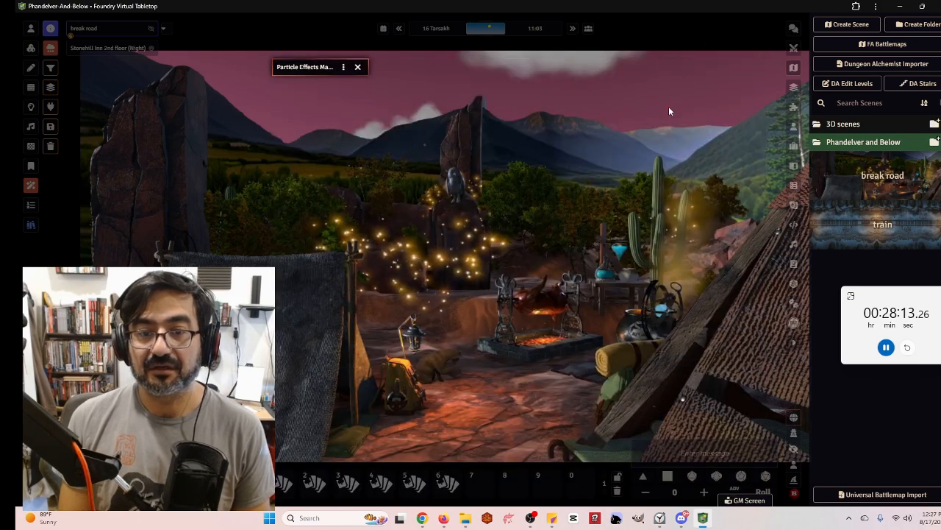
{"action": "scroll", "coordinate": [575, 227], "scroll_direction": "down", "scroll_amount": 2}
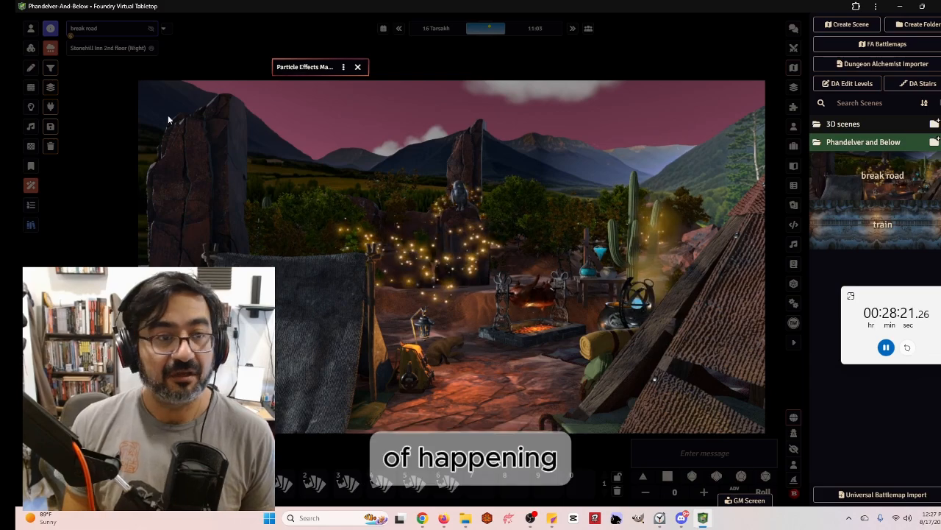
Reopen particle effects management, enable Fog and lower its density to 0.26
{"action": "double_click", "coordinate": [332, 66]}
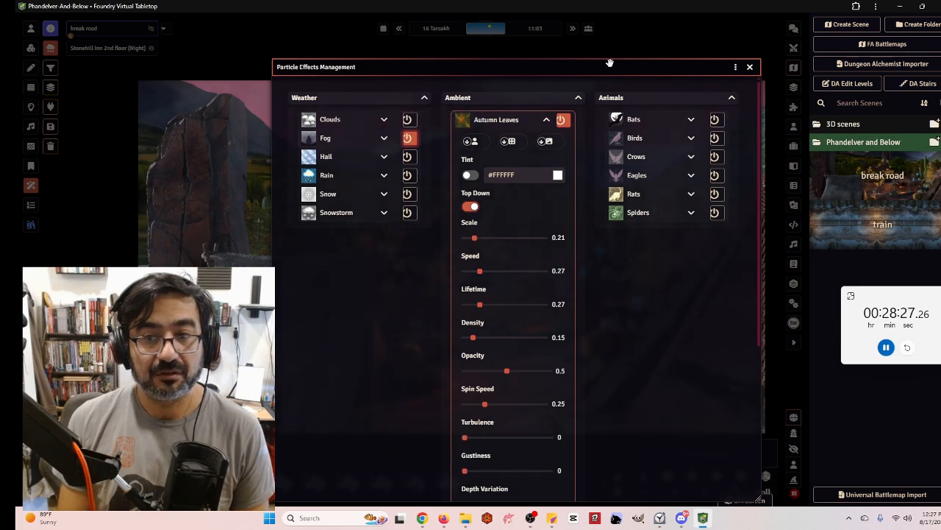
{"action": "left_click", "coordinate": [750, 67]}
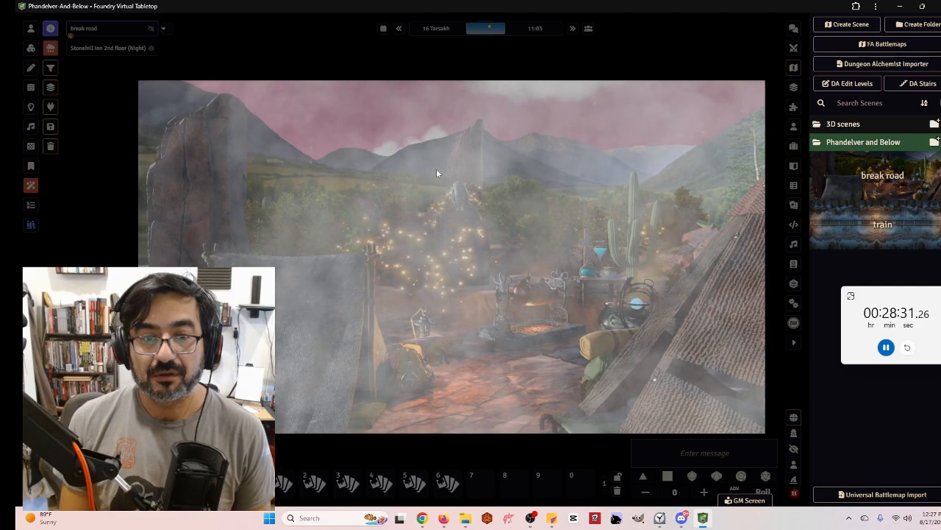
{"action": "left_click", "coordinate": [50, 48]}
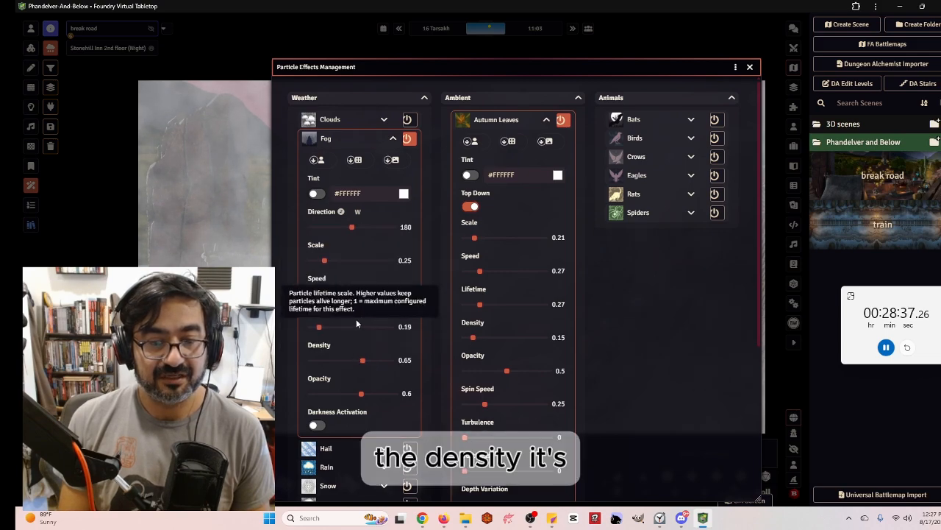
{"action": "left_click_drag", "start_coordinate": [363, 364], "coordinate": [331, 366]}
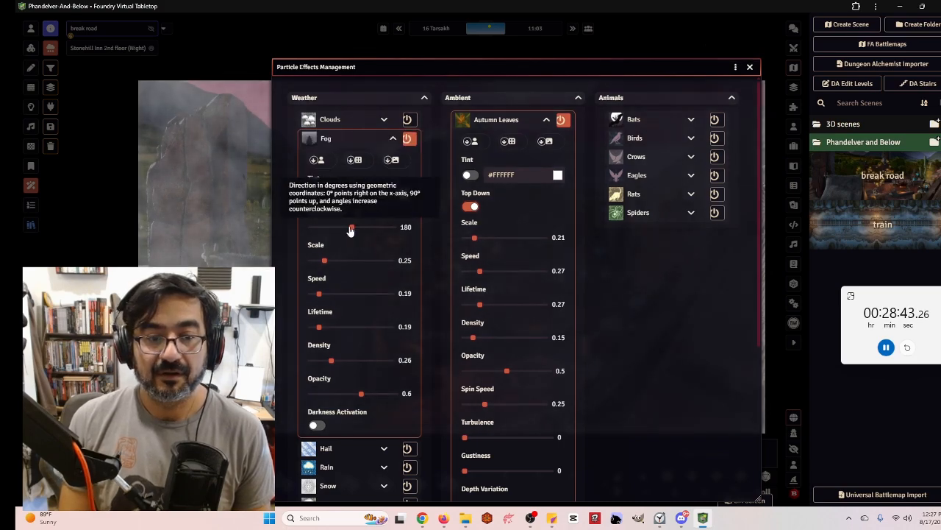
Collapse the effects window and examine the campsite scene with the fog and leaves applied
{"action": "double_click", "coordinate": [676, 68]}
{"action": "scroll", "coordinate": [539, 264], "scroll_direction": "down", "scroll_amount": 1}
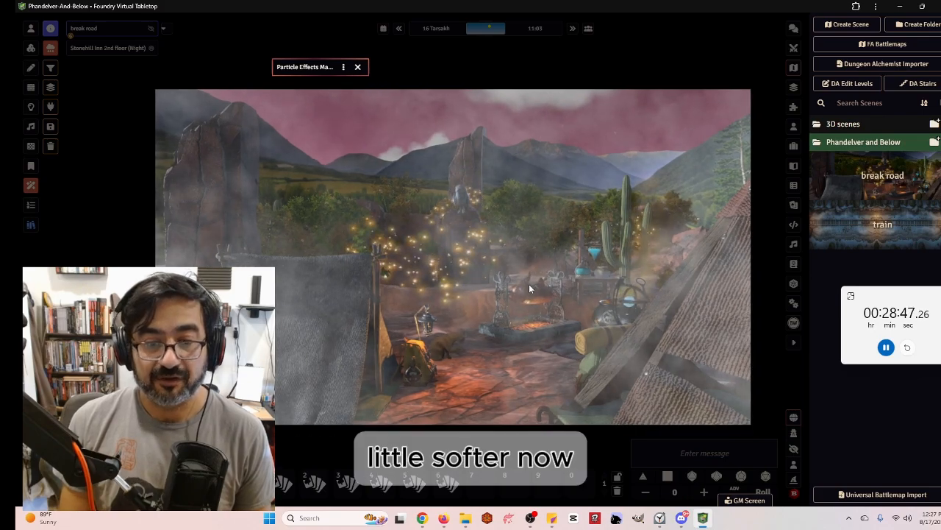
{"action": "scroll", "coordinate": [525, 279], "scroll_direction": "up", "scroll_amount": 2}
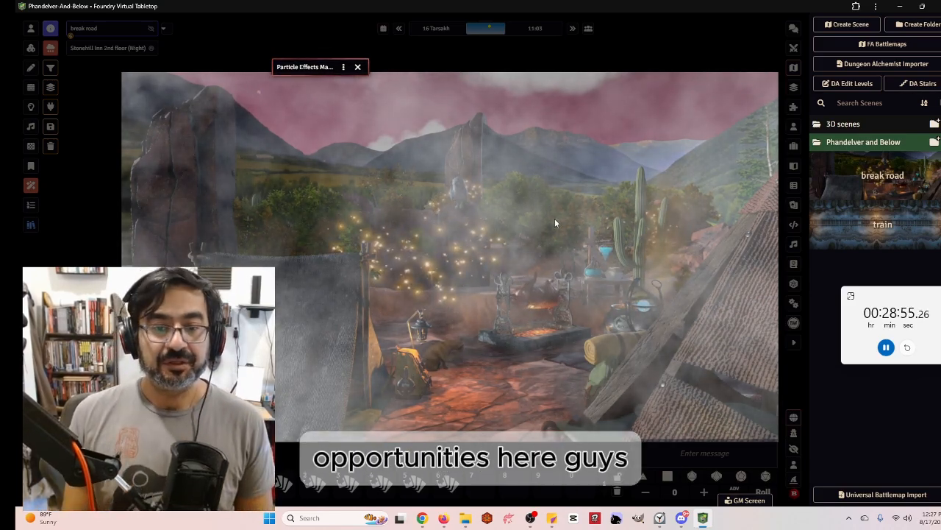
{"action": "scroll", "coordinate": [531, 309], "scroll_direction": "up", "scroll_amount": 8}
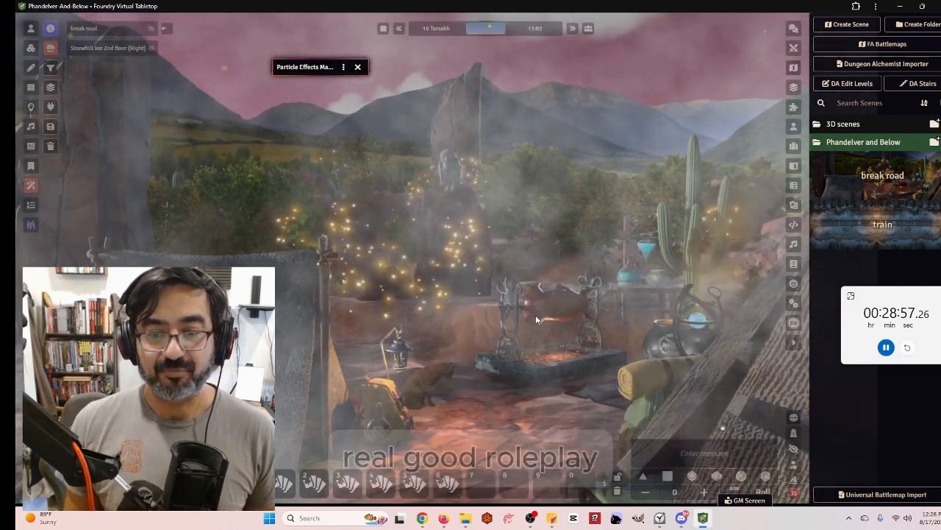
{"action": "scroll", "coordinate": [528, 314], "scroll_direction": "down", "scroll_amount": 3}
{"action": "scroll", "coordinate": [493, 307], "scroll_direction": "down", "scroll_amount": 2}
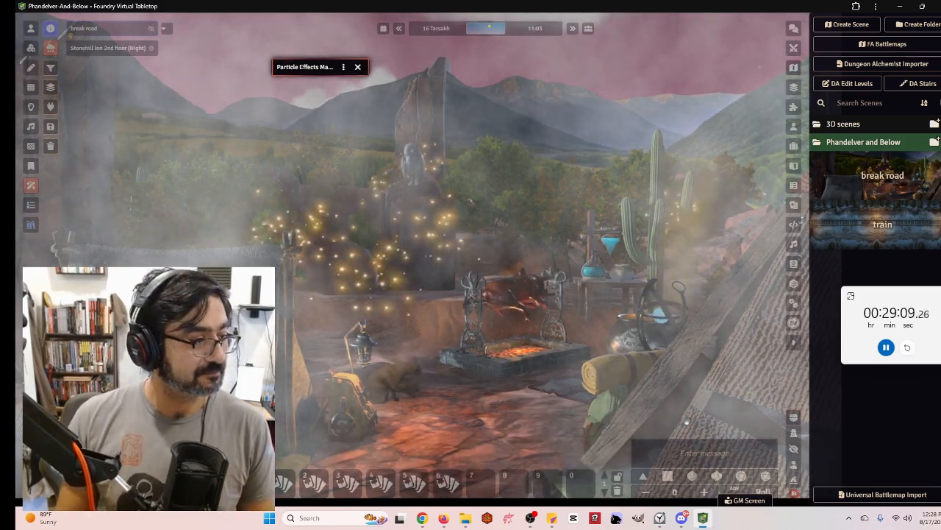
{"action": "right_click_drag", "start_coordinate": [528, 431], "coordinate": [563, 421]}
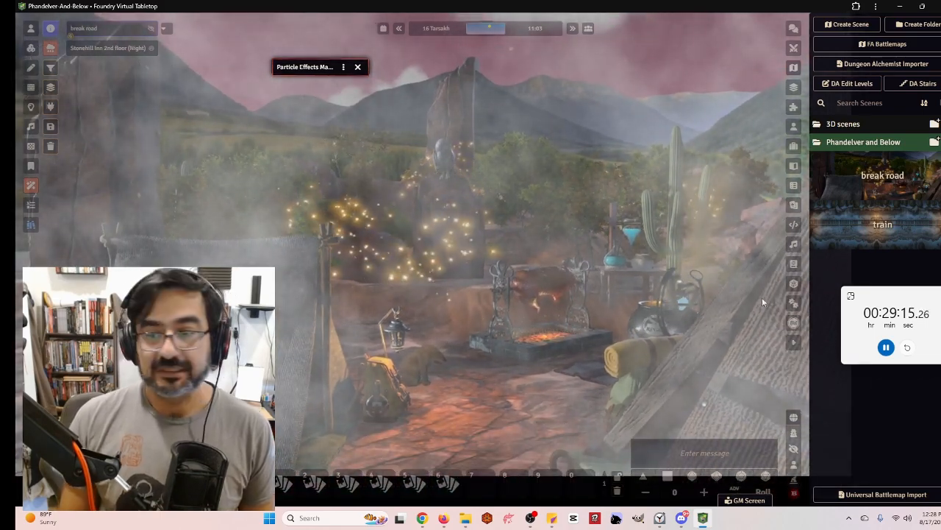
Open the Chapter 1 folder and view the campsite scene
{"action": "right_click", "coordinate": [862, 223]}
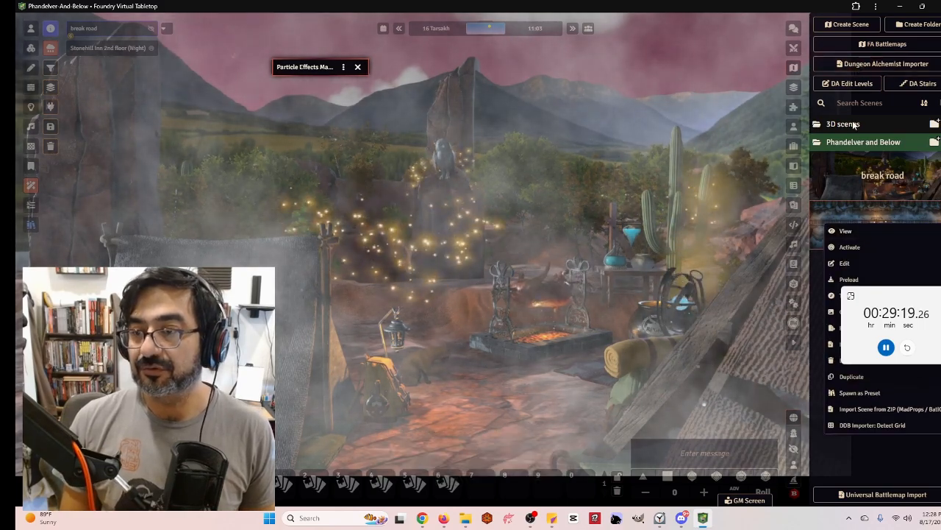
{"action": "left_click", "coordinate": [846, 143]}
{"action": "left_click", "coordinate": [854, 160]}
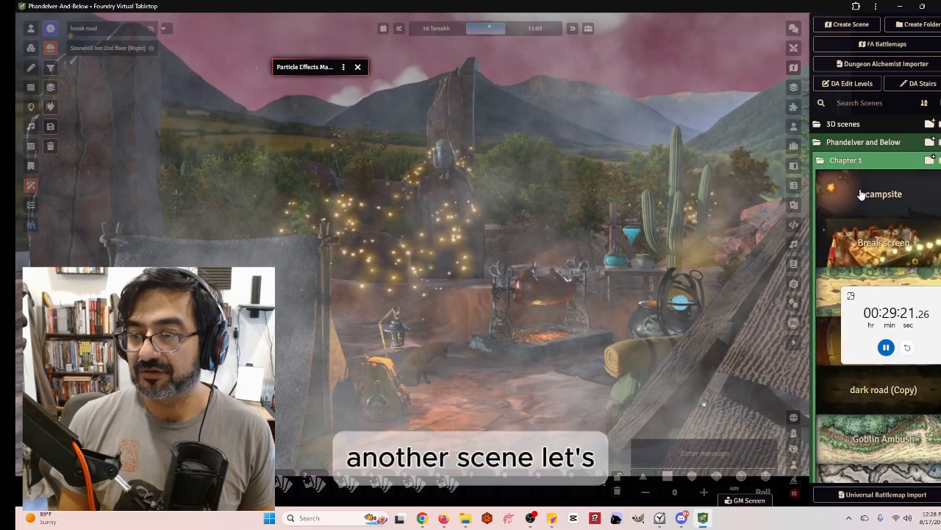
{"action": "right_click", "coordinate": [856, 191]}
{"action": "left_click", "coordinate": [862, 198]}
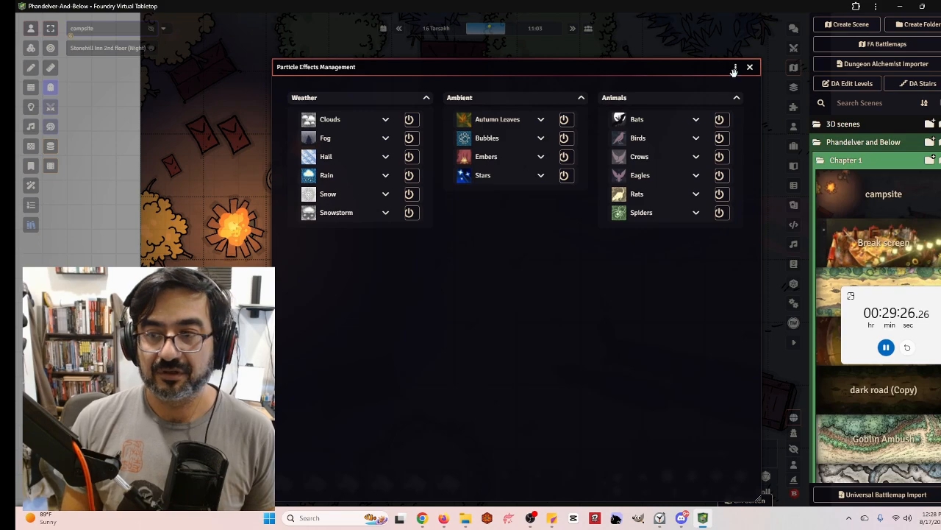
Pause the game and switch back to the break road scene
{"action": "left_click", "coordinate": [749, 67]}
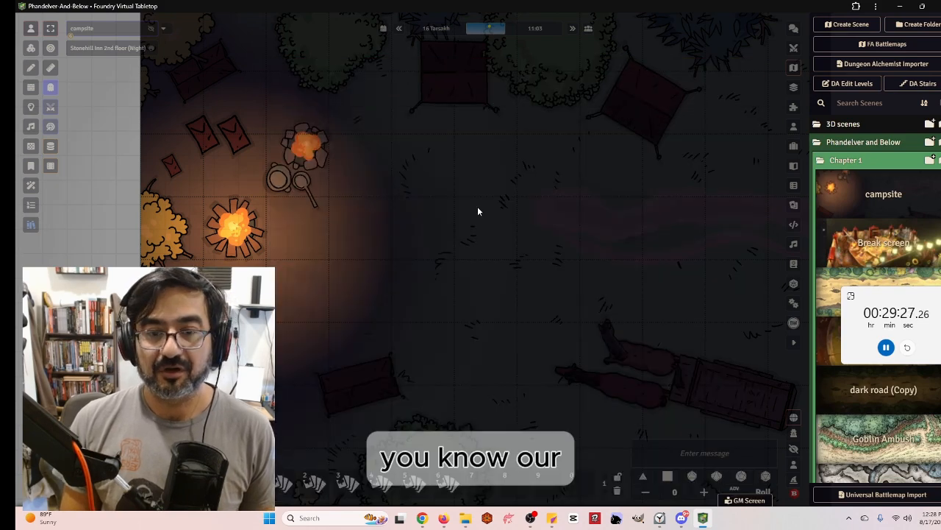
{"action": "key", "text": "space"}
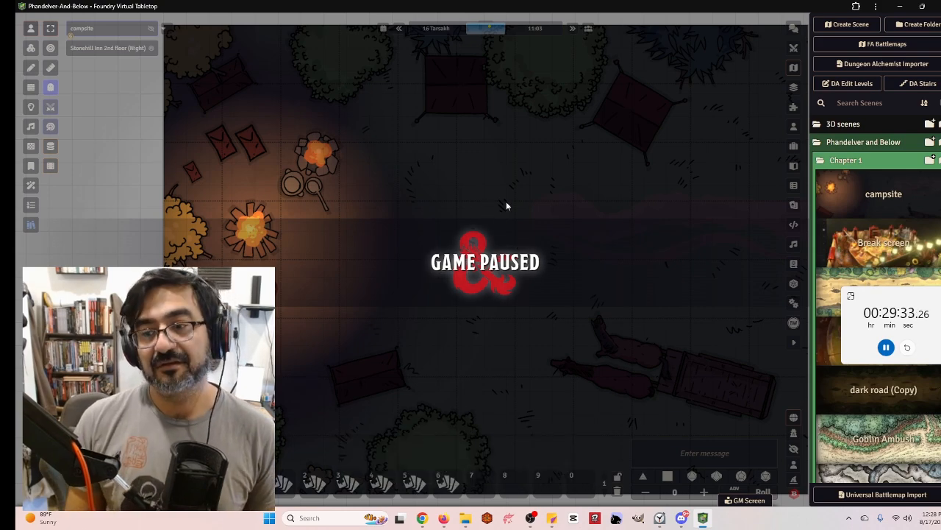
{"action": "left_click", "coordinate": [854, 159]}
{"action": "left_click_drag", "start_coordinate": [886, 298], "coordinate": [855, 40]}
{"action": "right_click", "coordinate": [905, 349]}
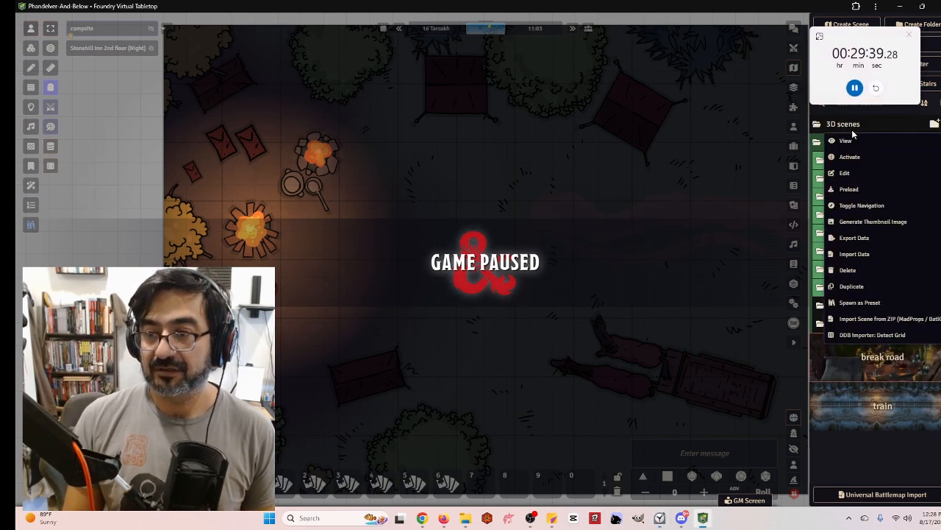
{"action": "left_click", "coordinate": [864, 160]}
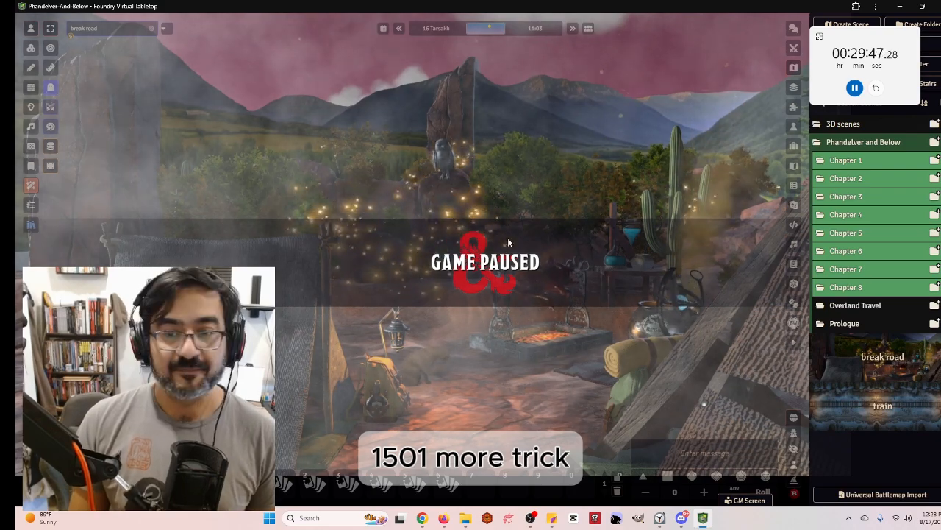
Draw a text drawing about 800 by 250 pixels across the sky above the campsite
{"action": "scroll", "coordinate": [508, 238], "scroll_direction": "down", "scroll_amount": 4}
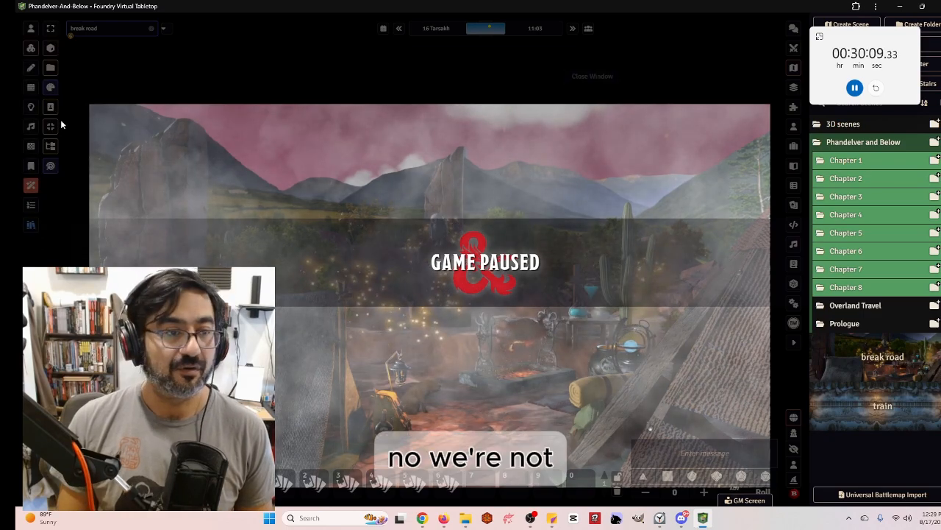
{"action": "left_click", "coordinate": [31, 67]}
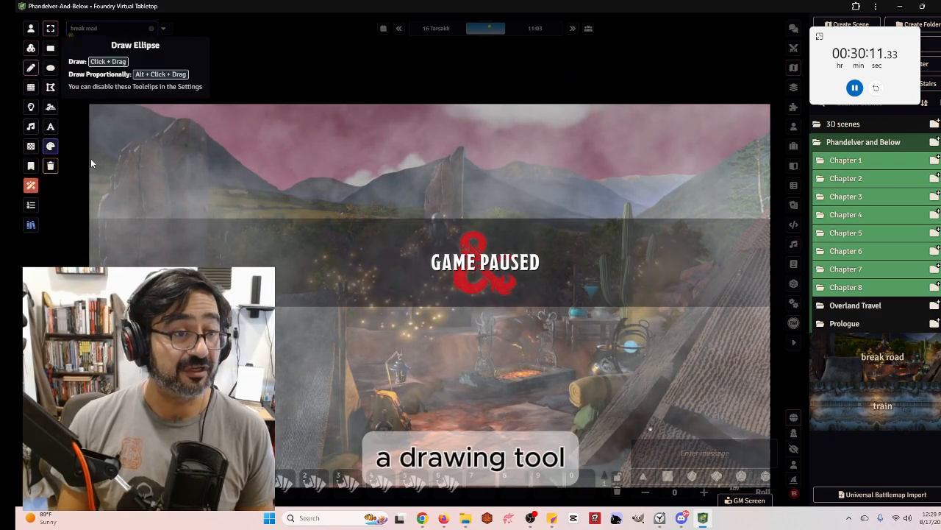
{"action": "left_click", "coordinate": [51, 127]}
{"action": "mouse_move", "coordinate": [340, 113]}
{"action": "left_mouse_down"}
{"action": "mouse_move", "coordinate": [594, 211]}
{"action": "mouse_move", "coordinate": [623, 200]}
{"action": "left_mouse_up"}
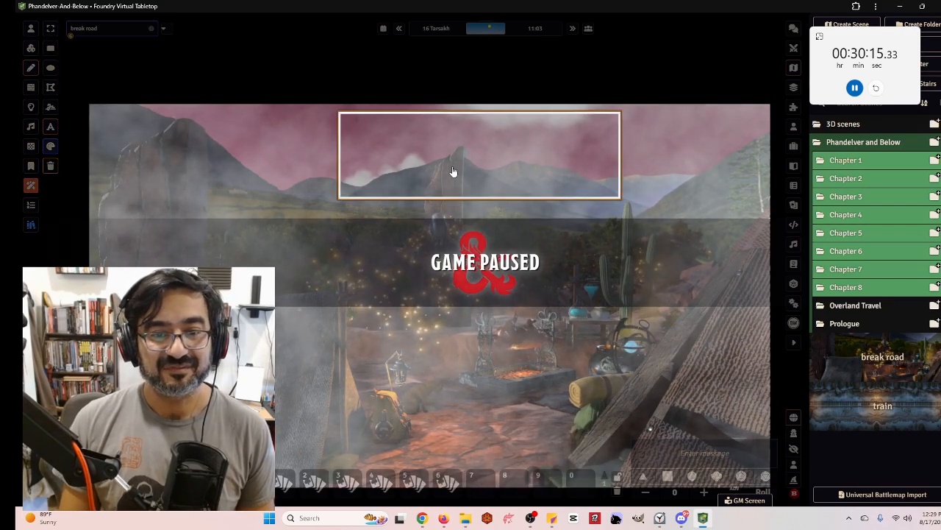
Open the drawing's configuration and set its text label to Short Rest
{"action": "double_click", "coordinate": [428, 155]}
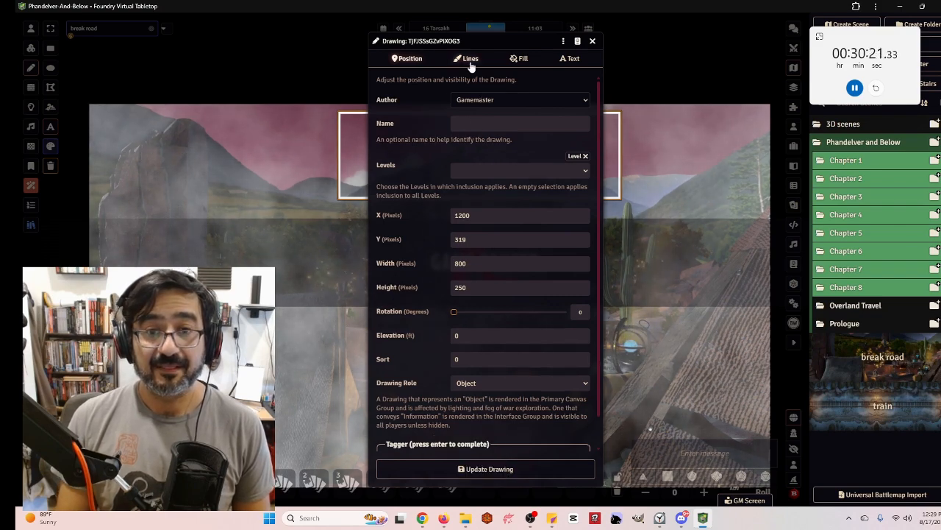
{"action": "left_click", "coordinate": [568, 59]}
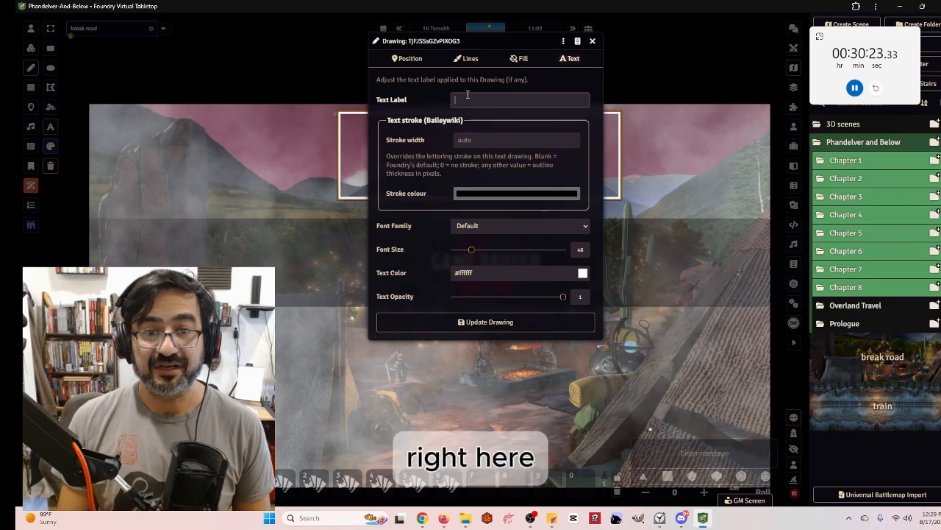
{"action": "left_click", "coordinate": [467, 96]}
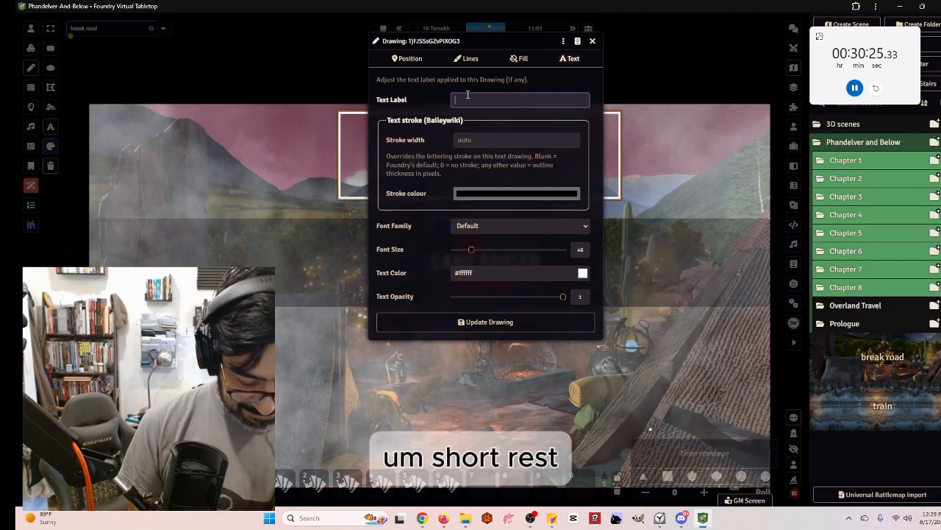
{"action": "type", "text": "Short Re"}
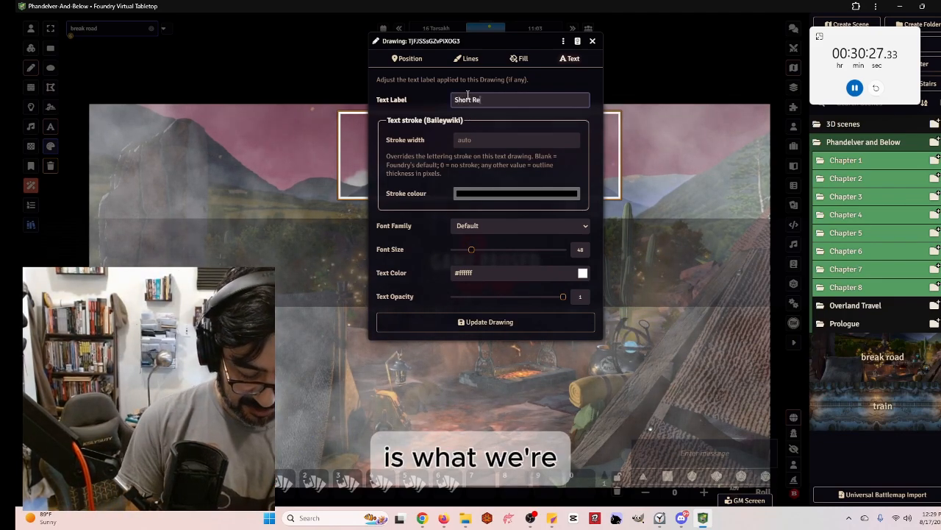
{"action": "type", "text": "st"}
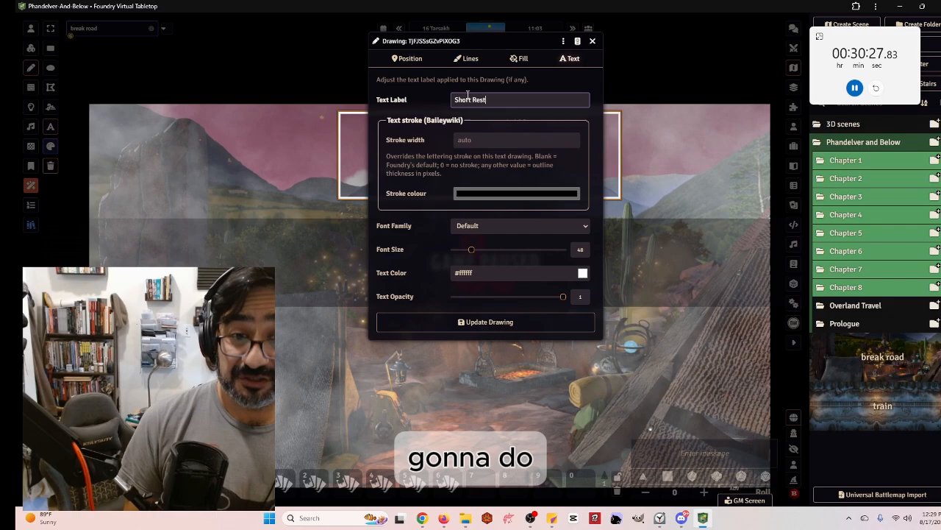
Set the text stroke width to 0.5 and the stroke colour to red
{"action": "left_click", "coordinate": [495, 141]}
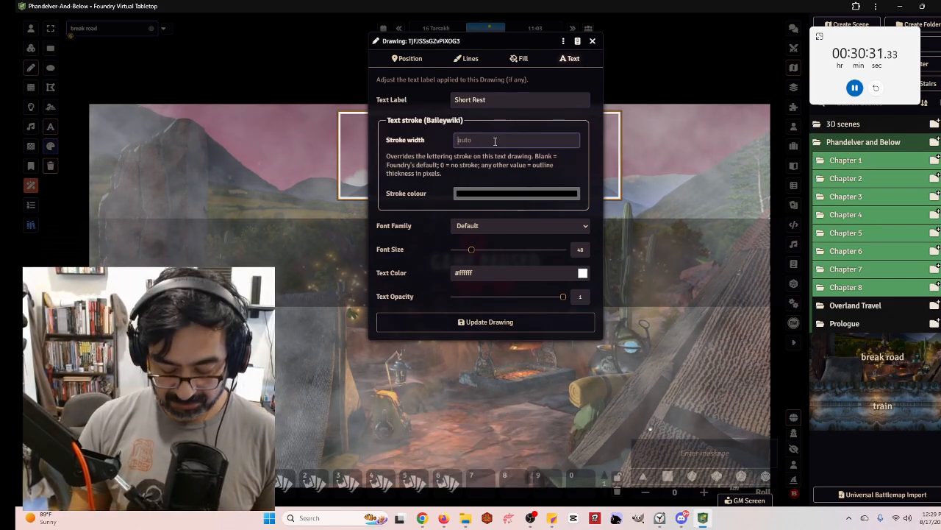
{"action": "type", "text": "0.5"}
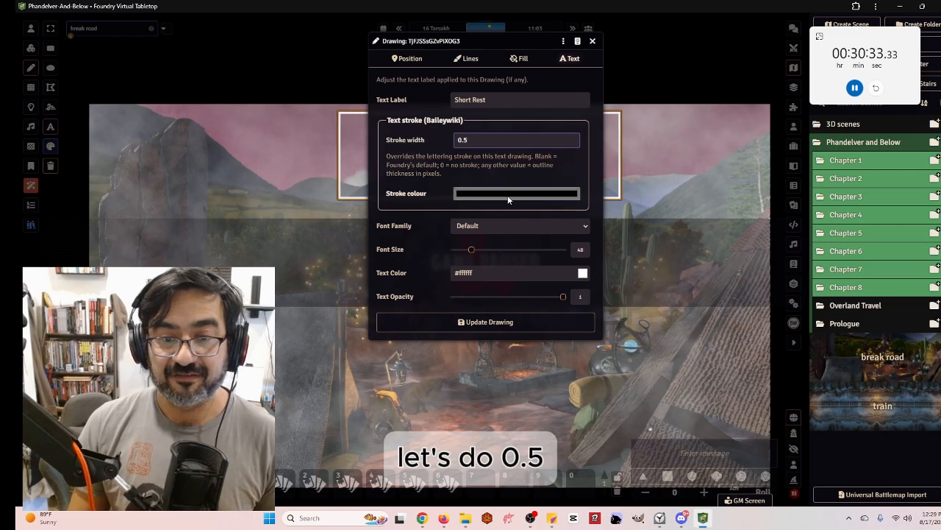
{"action": "left_click", "coordinate": [507, 195]}
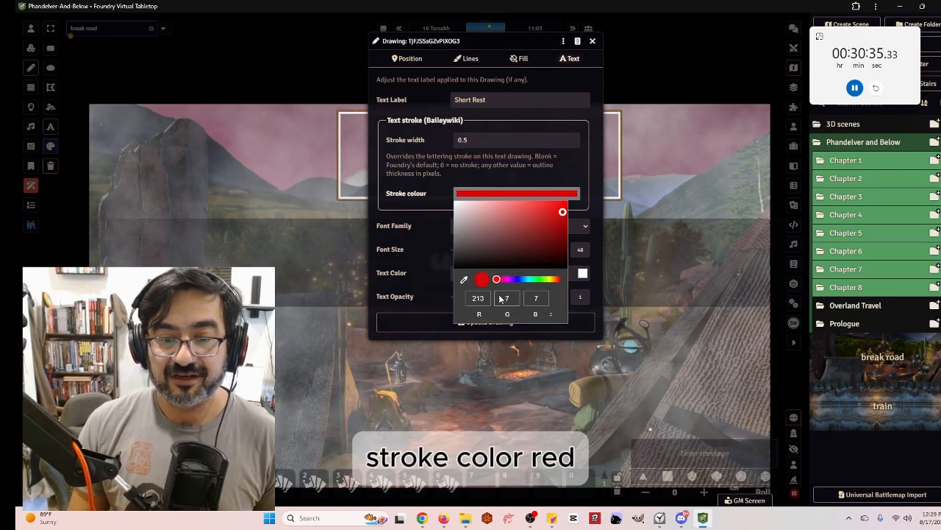
{"action": "left_click", "coordinate": [424, 219]}
Set the font family to Turncoat and update the drawing
{"action": "left_click", "coordinate": [471, 226]}
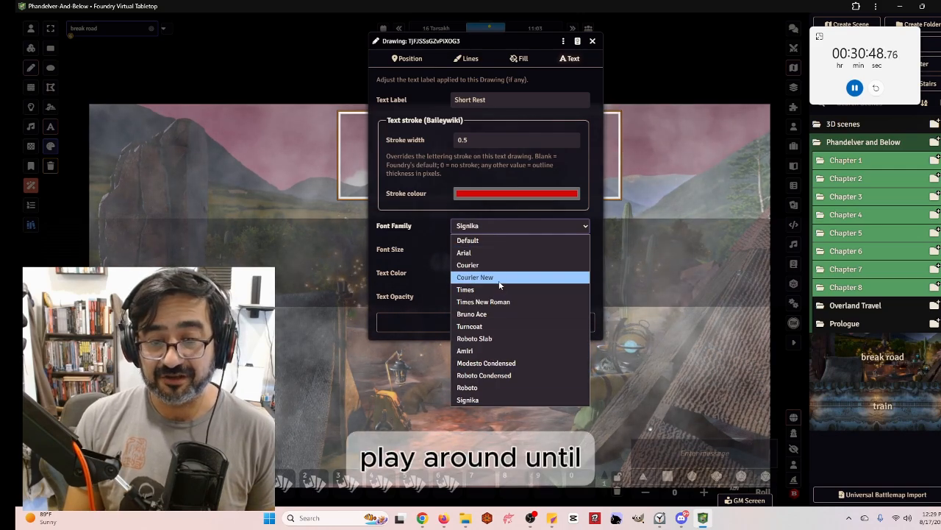
{"action": "left_click", "coordinate": [507, 326]}
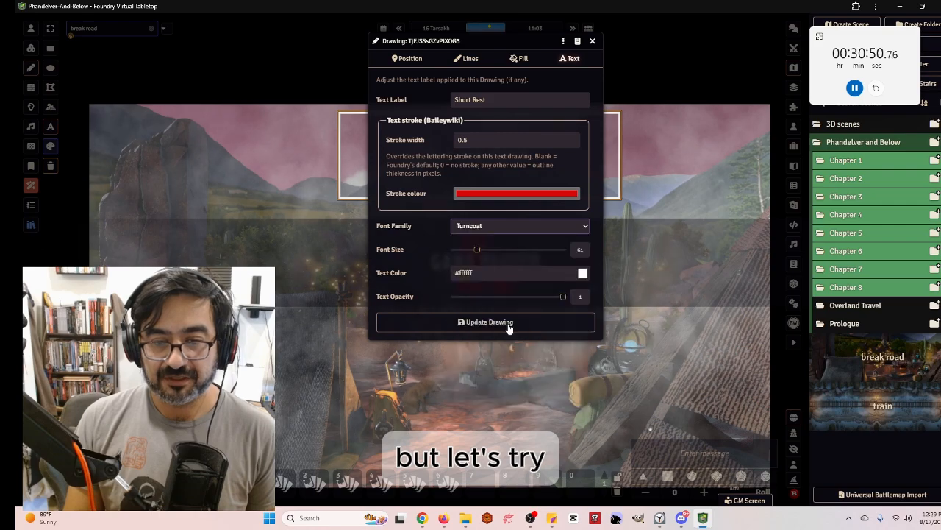
{"action": "left_click", "coordinate": [491, 324]}
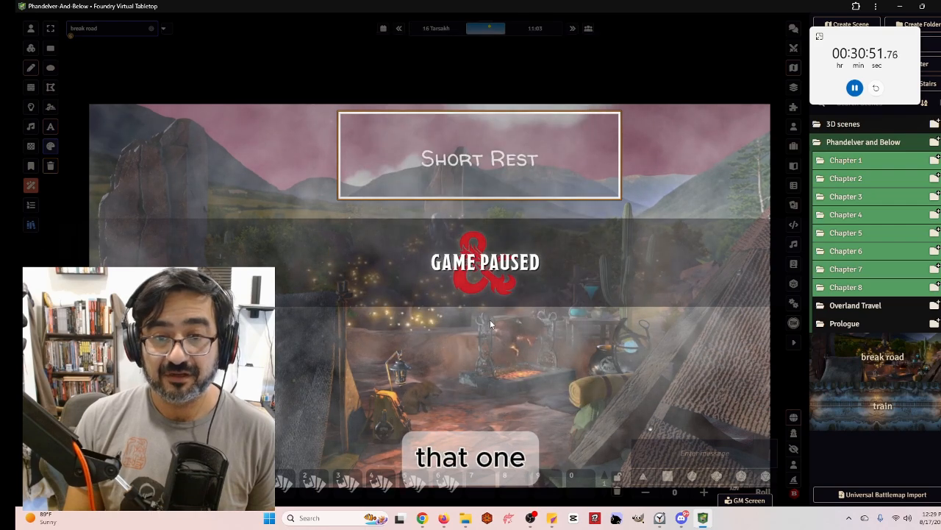
Reopen the drawing and change its text stroke width to 2
{"action": "double_click", "coordinate": [457, 158]}
{"action": "left_click_drag", "start_coordinate": [486, 140], "coordinate": [410, 138]}
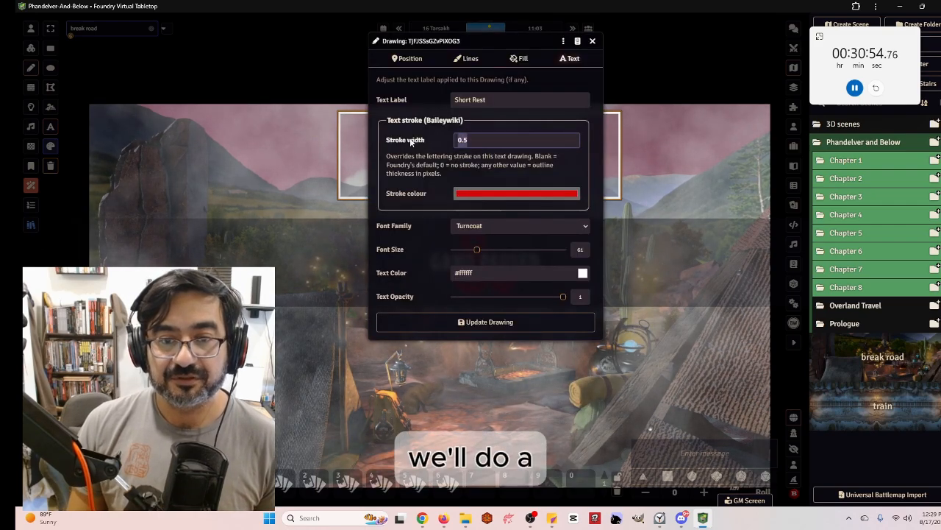
{"action": "type", "text": "2"}
{"action": "key", "text": "Return"}
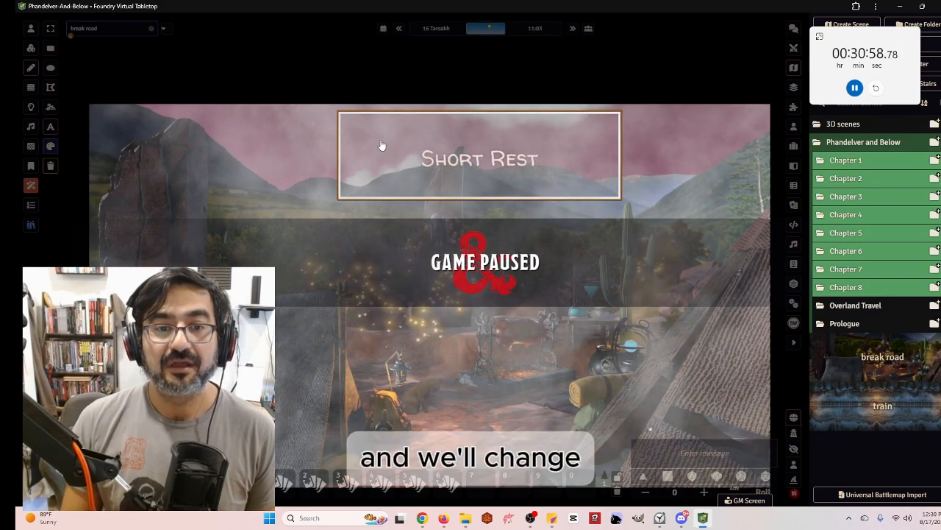
Open the Short Rest drawing's configuration and set its line width to 0
{"action": "double_click", "coordinate": [456, 139]}
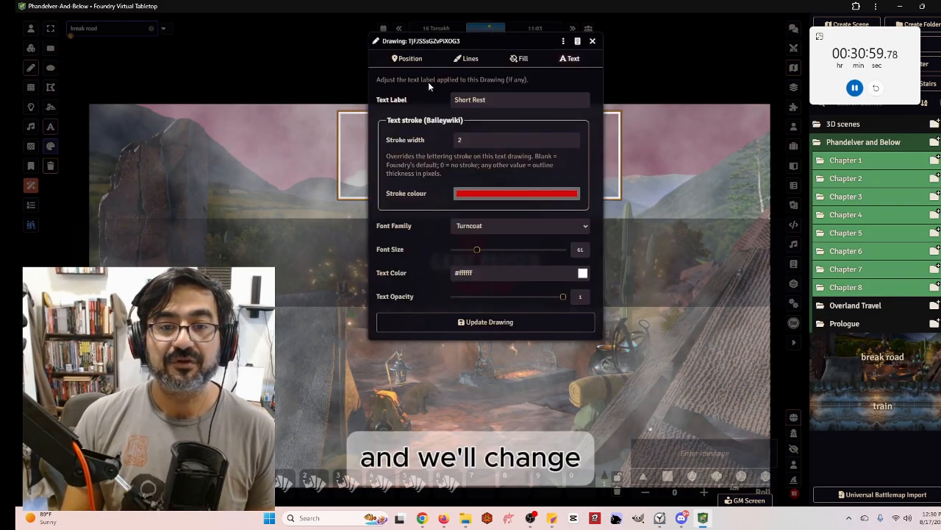
{"action": "left_click", "coordinate": [468, 61]}
{"action": "left_click_drag", "start_coordinate": [480, 95], "coordinate": [437, 97]}
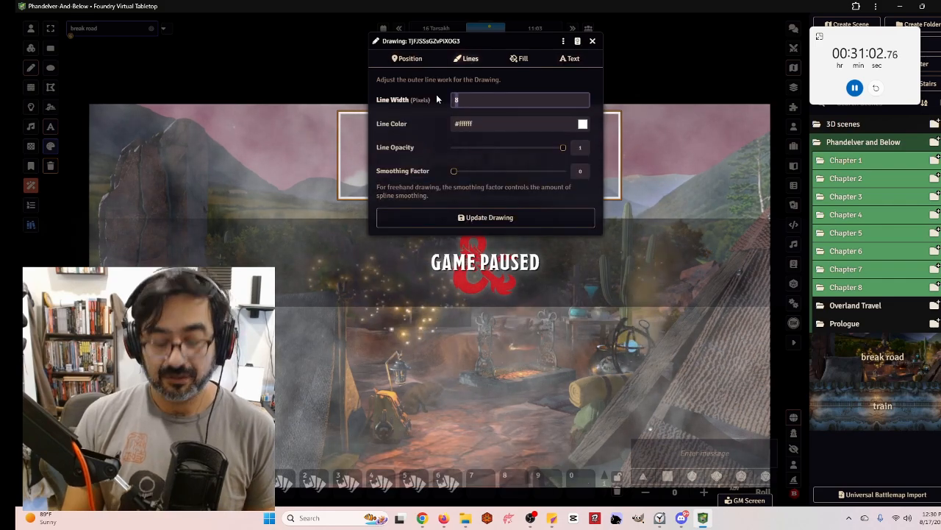
{"action": "type", "text": "0"}
{"action": "key", "text": "Return"}
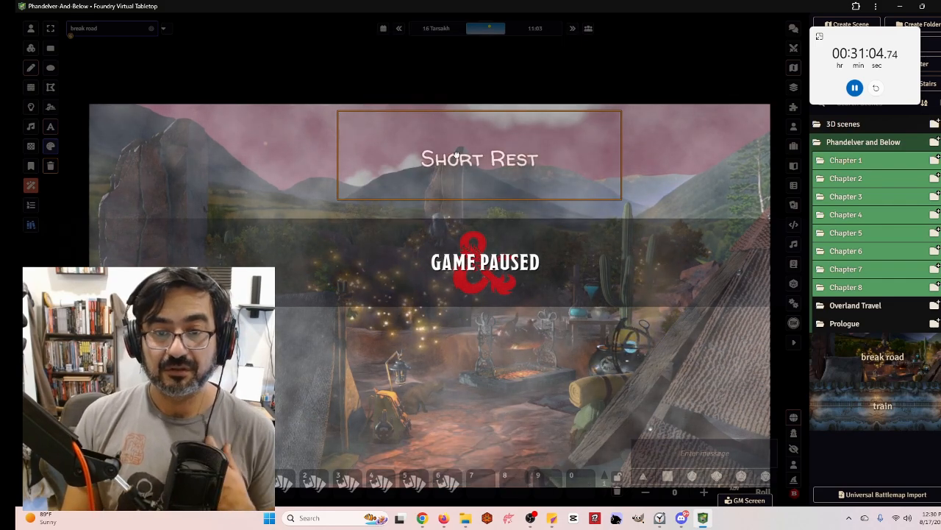
Move the Short Rest title toward the scene's upper-left area
{"action": "mouse_move", "coordinate": [485, 178]}
{"action": "left_mouse_down"}
{"action": "mouse_move", "coordinate": [372, 147]}
{"action": "mouse_move", "coordinate": [366, 135]}
{"action": "left_mouse_up"}
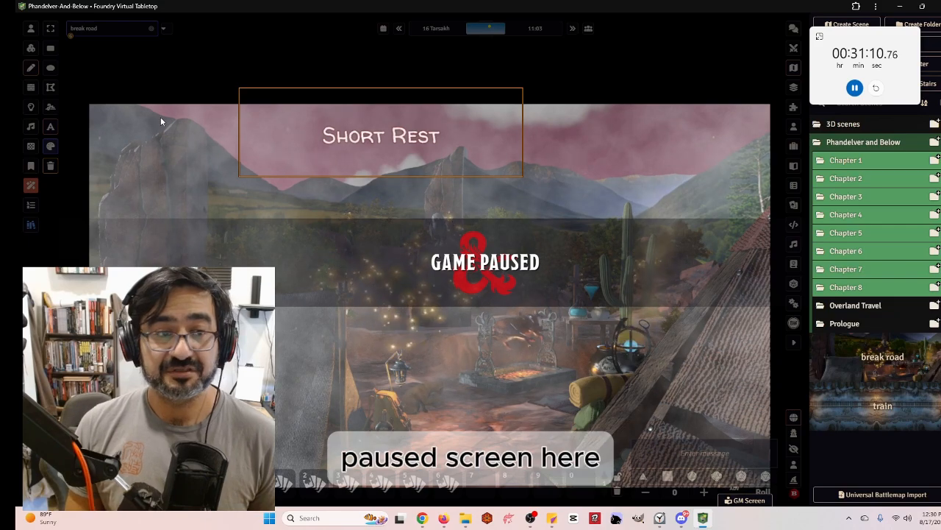
{"action": "left_click", "coordinate": [30, 28]}
{"action": "key", "text": "space"}
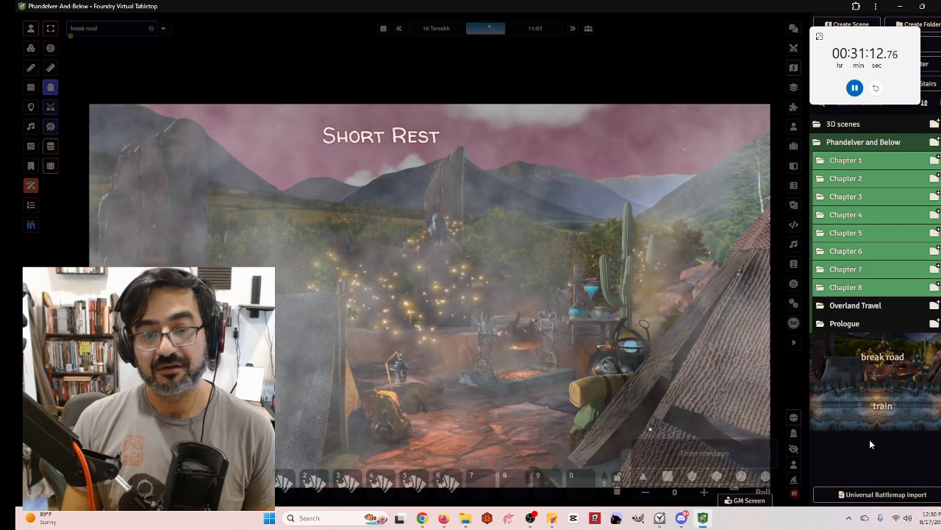
{"action": "scroll", "coordinate": [595, 273], "scroll_direction": "down", "scroll_amount": 2}
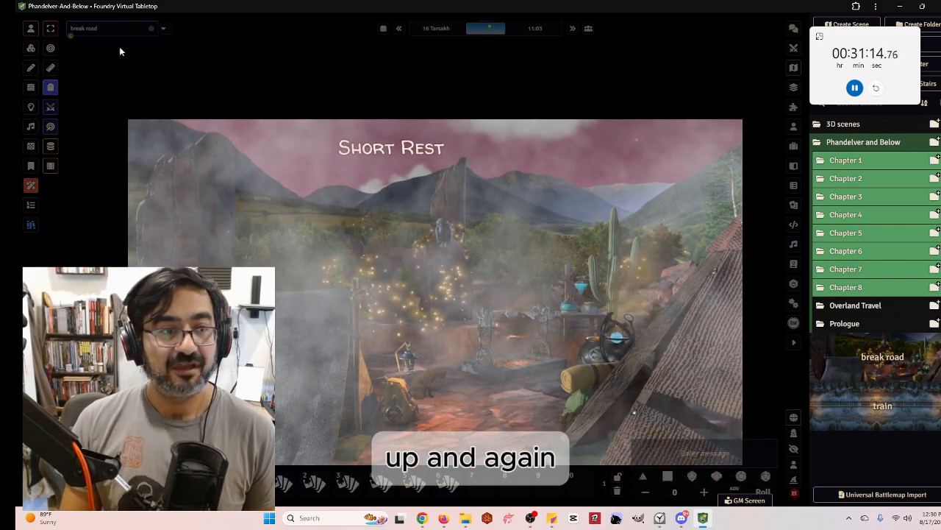
{"action": "left_click", "coordinate": [30, 48]}
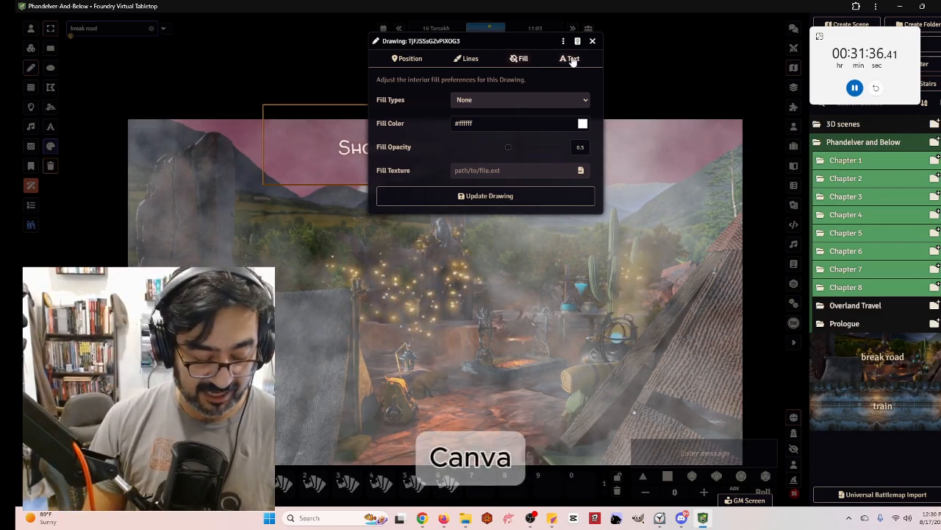
Change the title's font family to Amiri, update the drawing, and tilt it slightly counter-clockwise
{"action": "left_click", "coordinate": [571, 59]}
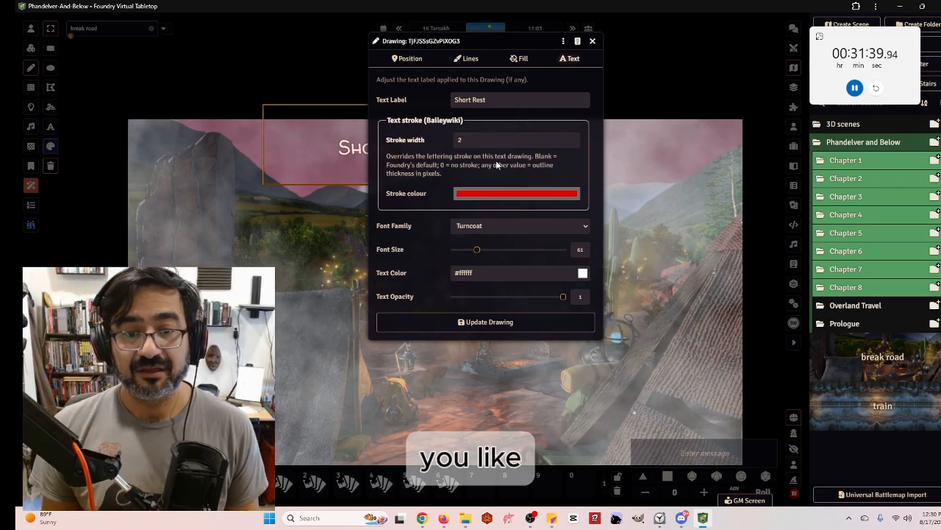
{"action": "left_click", "coordinate": [509, 225]}
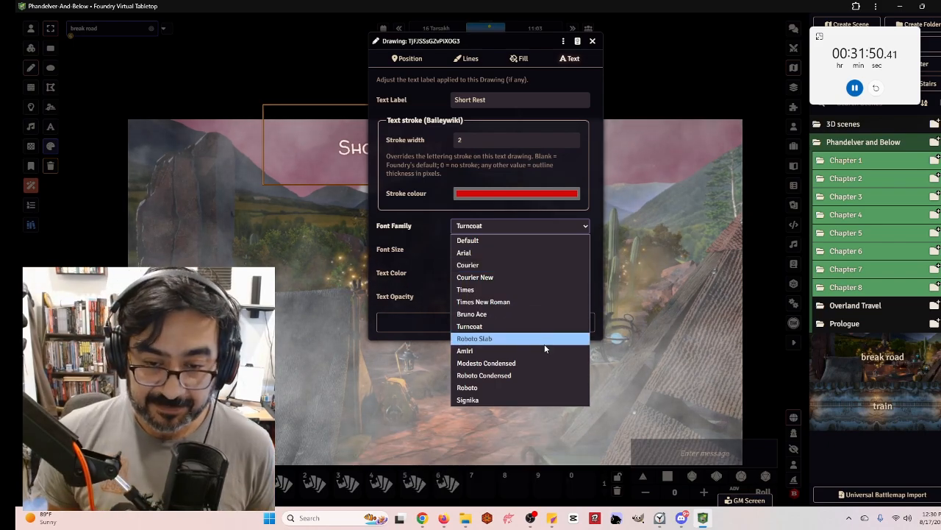
{"action": "left_click", "coordinate": [545, 351]}
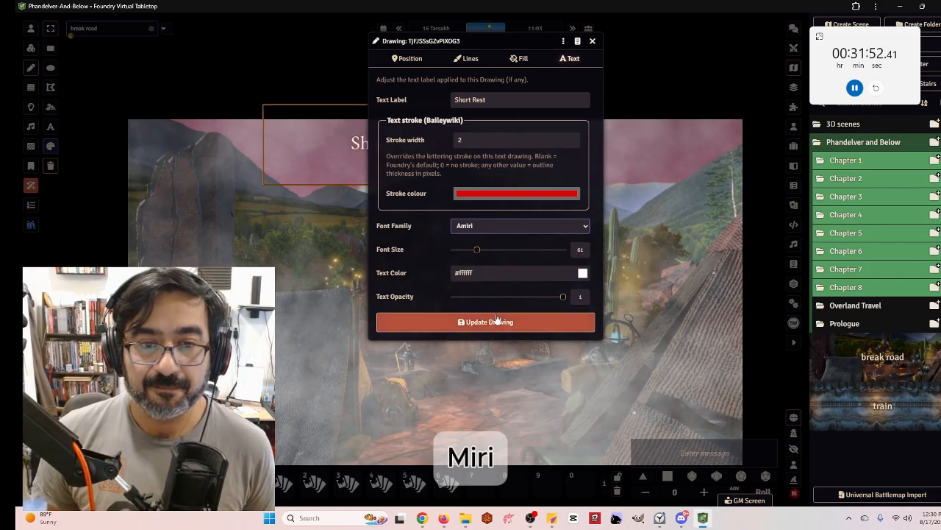
{"action": "left_click", "coordinate": [506, 322]}
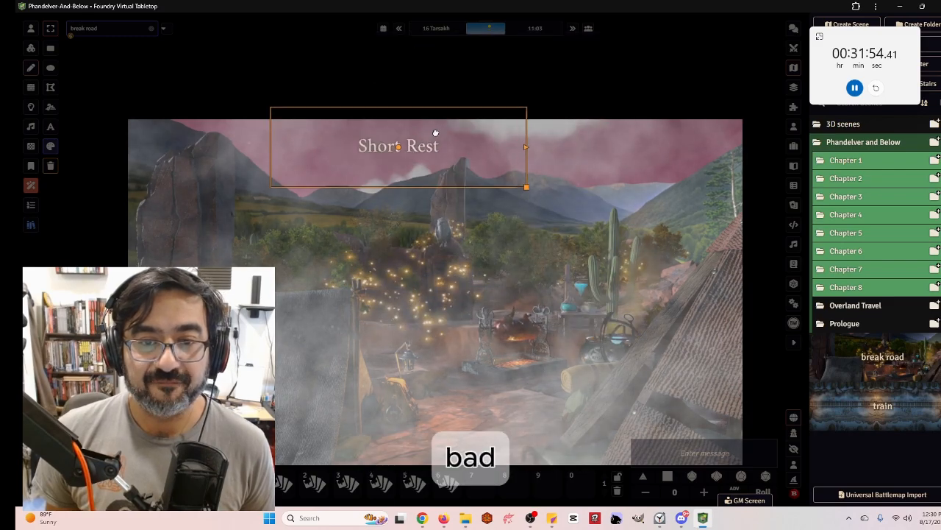
{"action": "mouse_move", "coordinate": [521, 192]}
{"action": "left_mouse_down"}
{"action": "mouse_move", "coordinate": [540, 218]}
{"action": "mouse_move", "coordinate": [469, 168]}
{"action": "mouse_move", "coordinate": [477, 130]}
{"action": "left_mouse_up"}
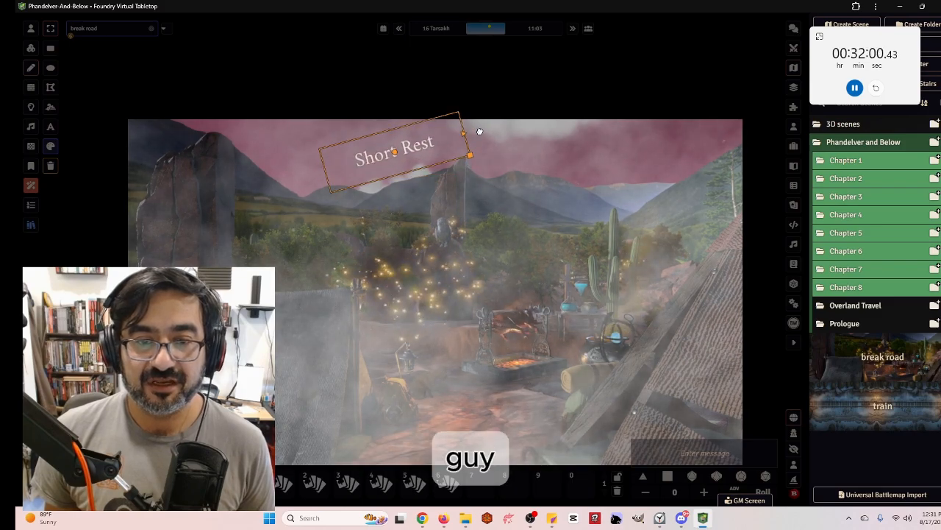
Set the title's font size to 159, update the drawing, and move it slightly down and to the left
{"action": "double_click", "coordinate": [395, 154]}
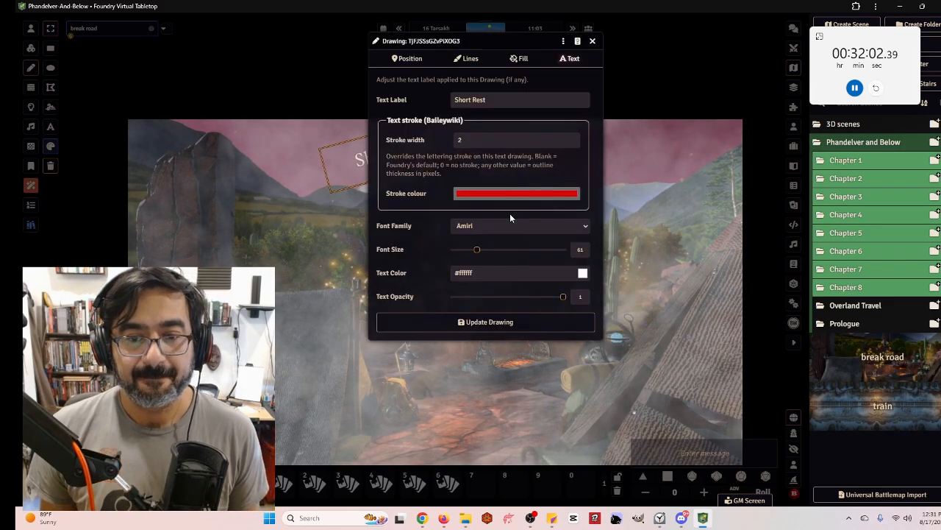
{"action": "left_click_drag", "start_coordinate": [481, 253], "coordinate": [521, 253]}
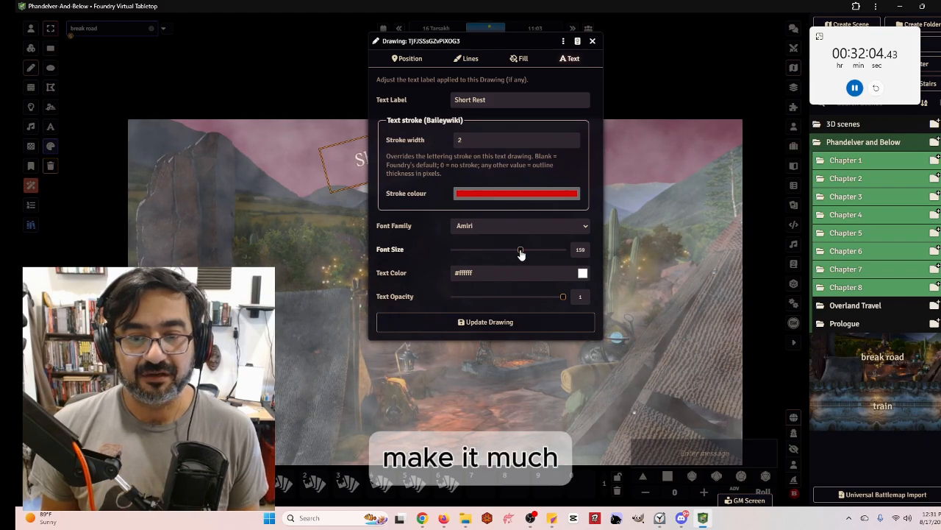
{"action": "left_click", "coordinate": [488, 323]}
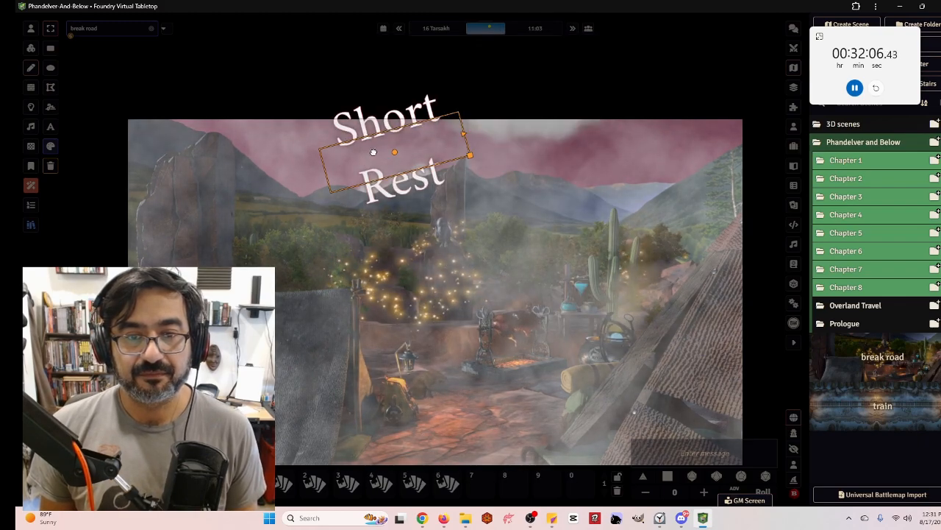
{"action": "left_click_drag", "start_coordinate": [374, 152], "coordinate": [341, 186]}
{"action": "left_click", "coordinate": [500, 207]}
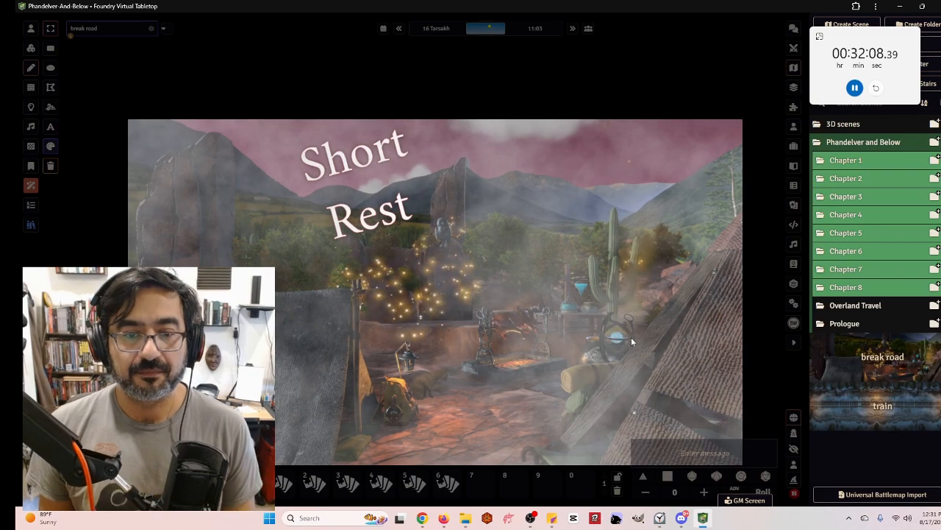